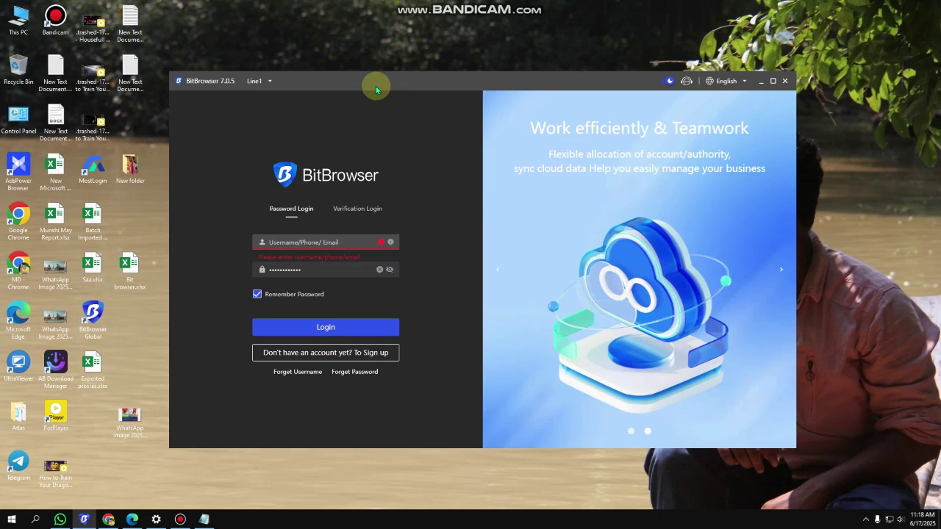
Fill in the account's username on the password login form using the saved clipboard entry.
click(301, 242)
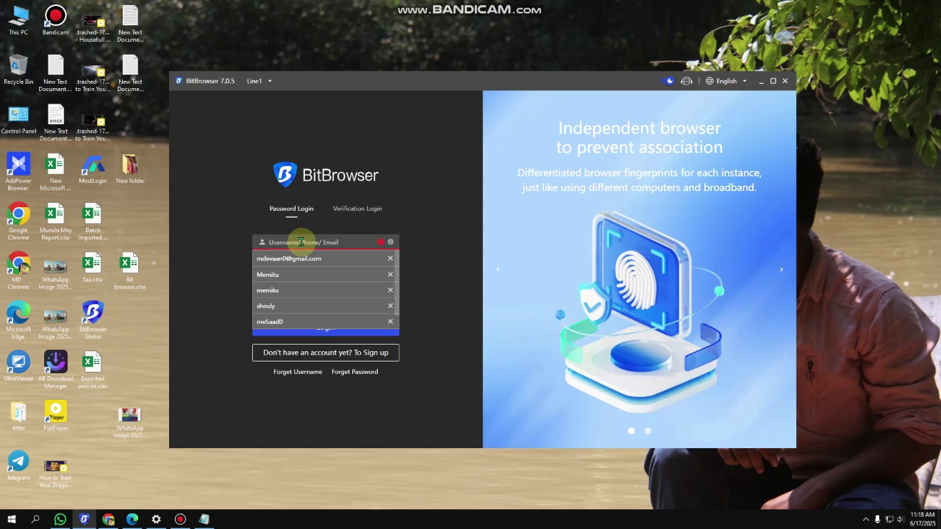
key(super+v)
click(343, 278)
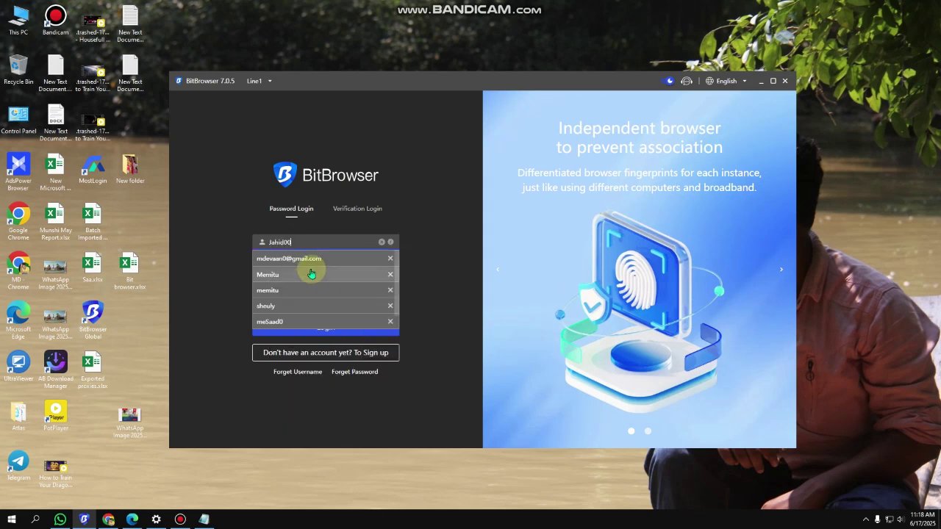
click(321, 242)
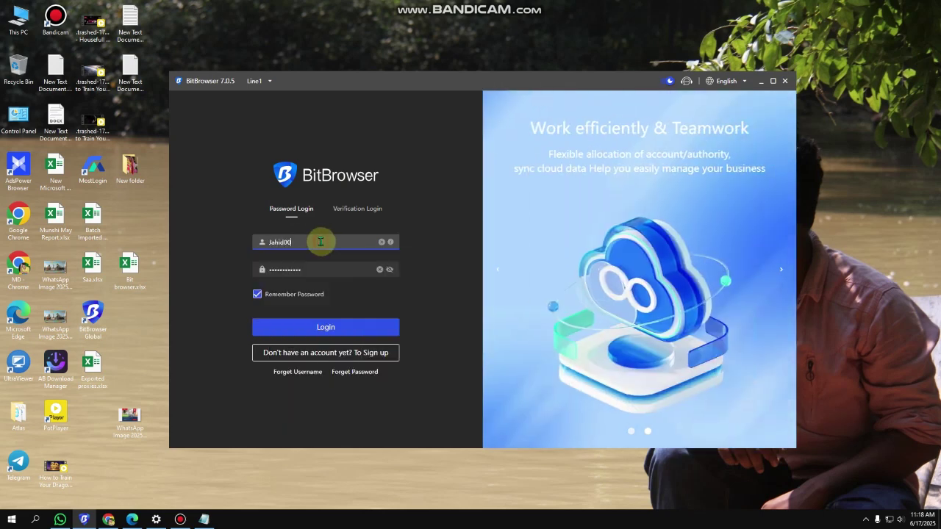
Replace the saved entry in the password field with the account password, keeping it hidden, and log in.
click(387, 273)
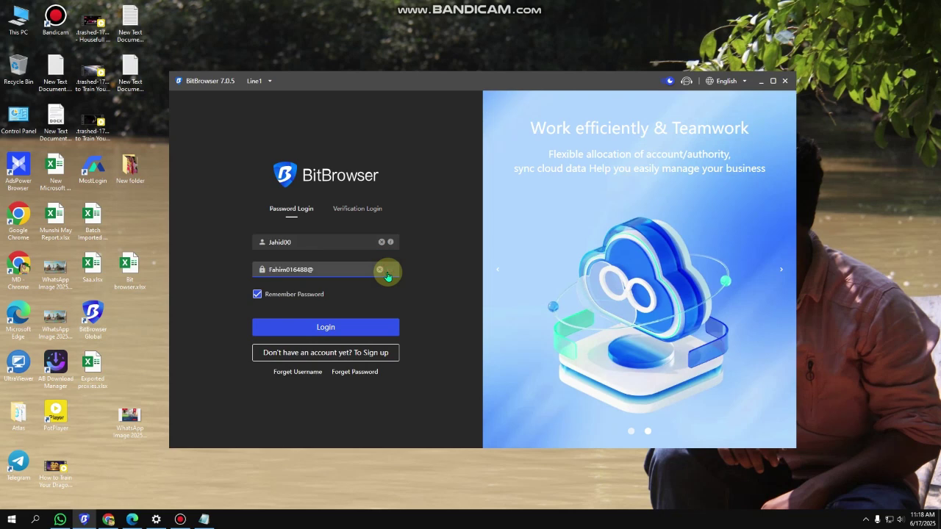
click(388, 273)
drag(348, 269, 92, 270)
text(••••)
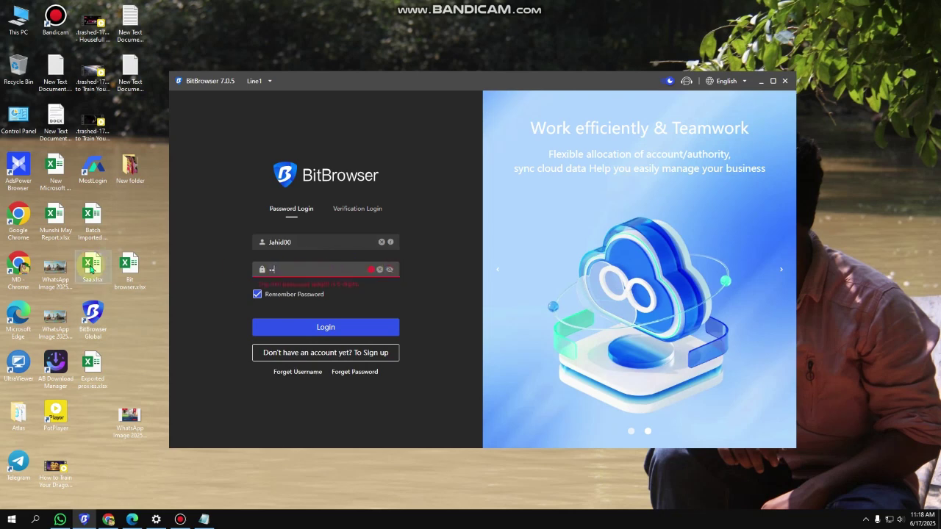
text(•••)
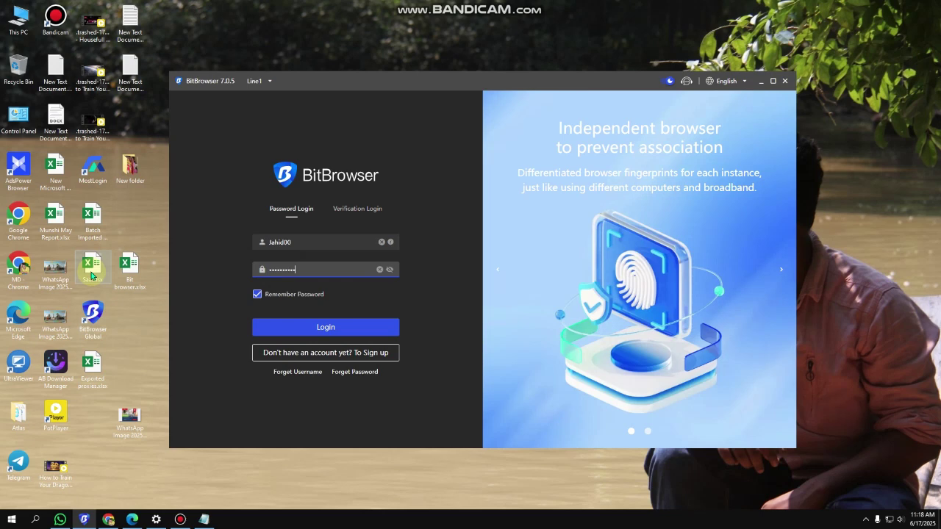
click(309, 328)
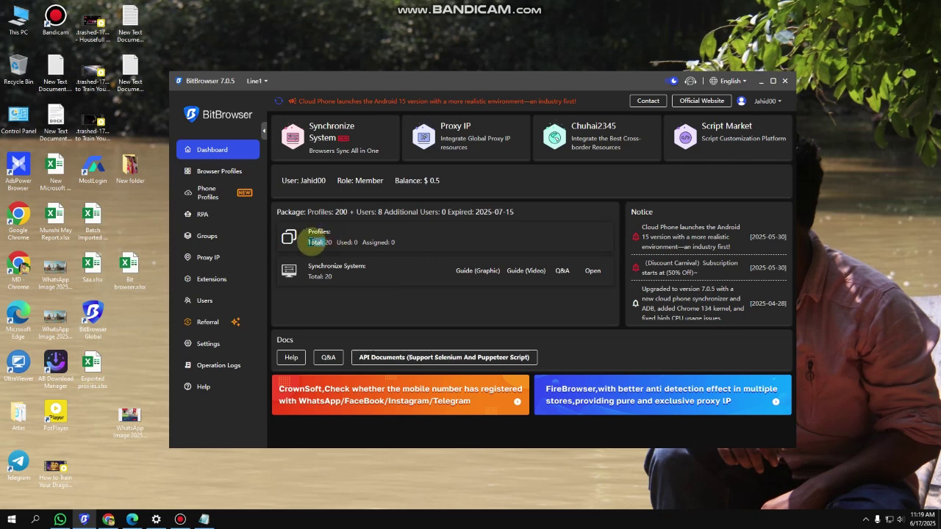
Check the profile quota on the dashboard and open the Browser Profiles list.
drag(330, 241, 246, 243)
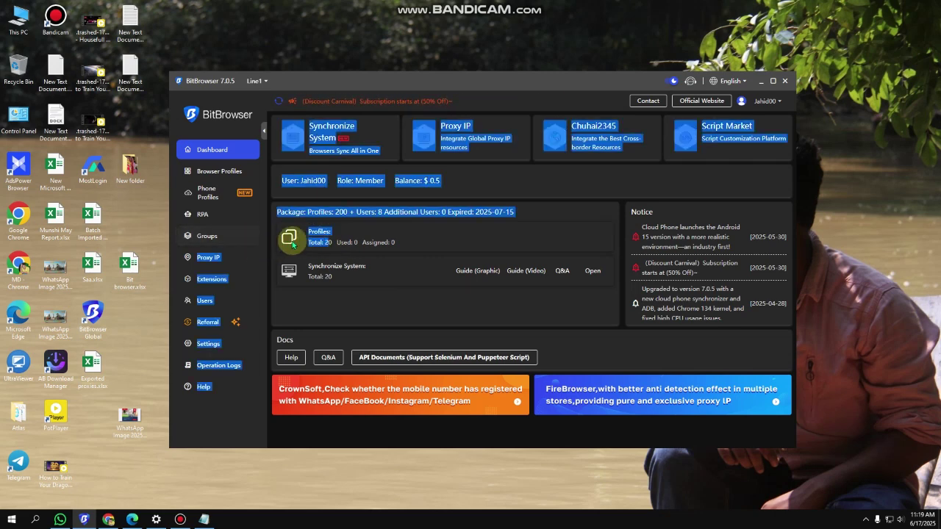
click(333, 243)
drag(331, 243, 312, 245)
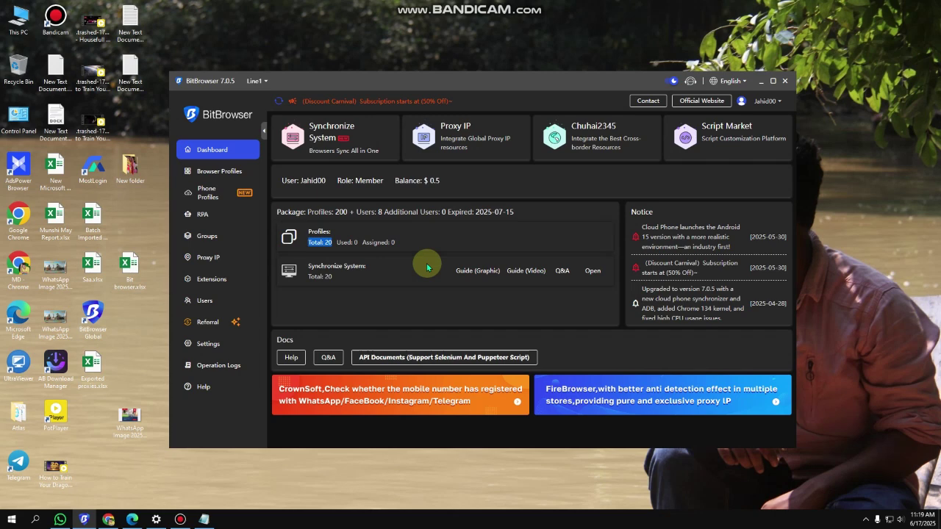
click(224, 170)
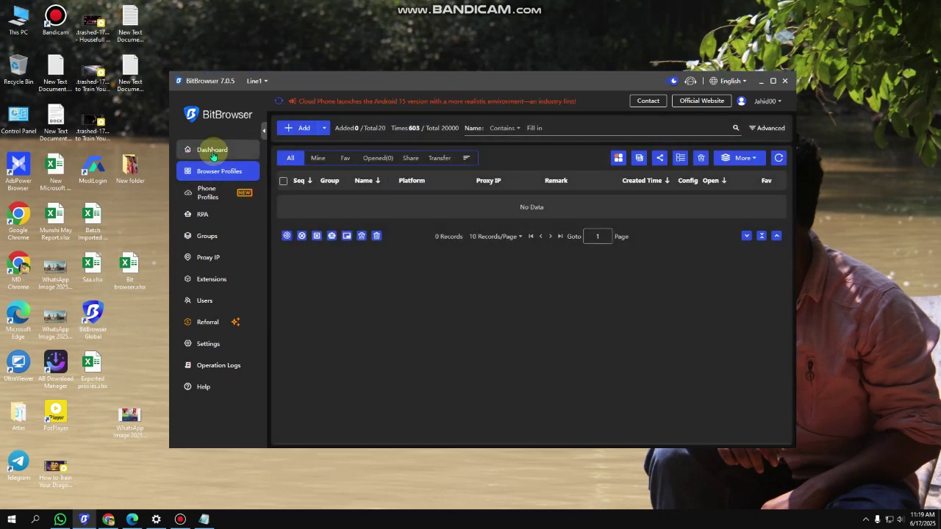
click(213, 154)
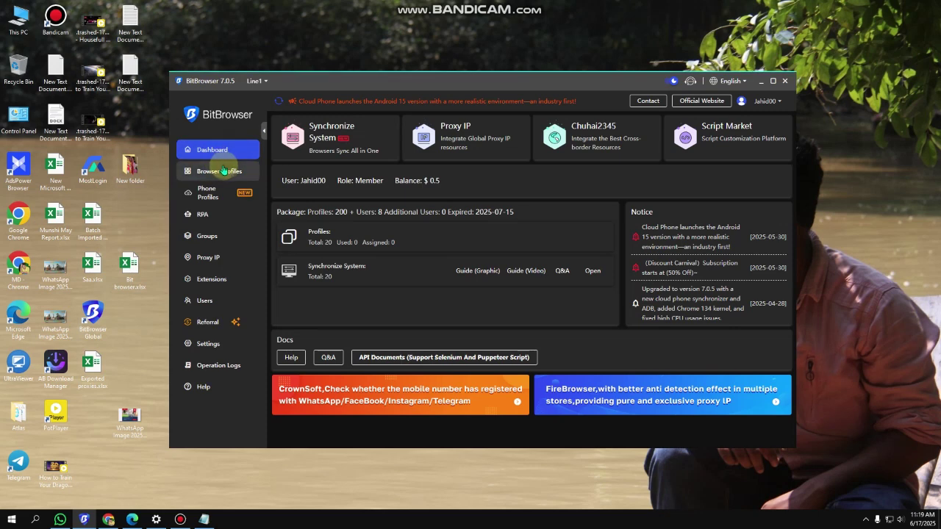
click(224, 171)
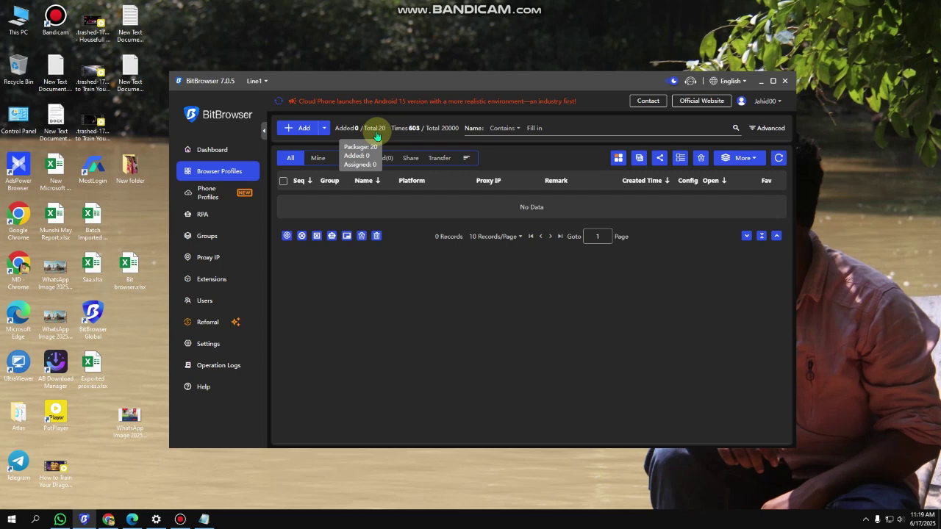
Create a Microsoft Excel worksheet on the desktop, name it Bit browser, and accept the suggested name Bit browser (2).xlsx.
right_click(328, 4)
click(360, 30)
drag(367, 88, 389, 117)
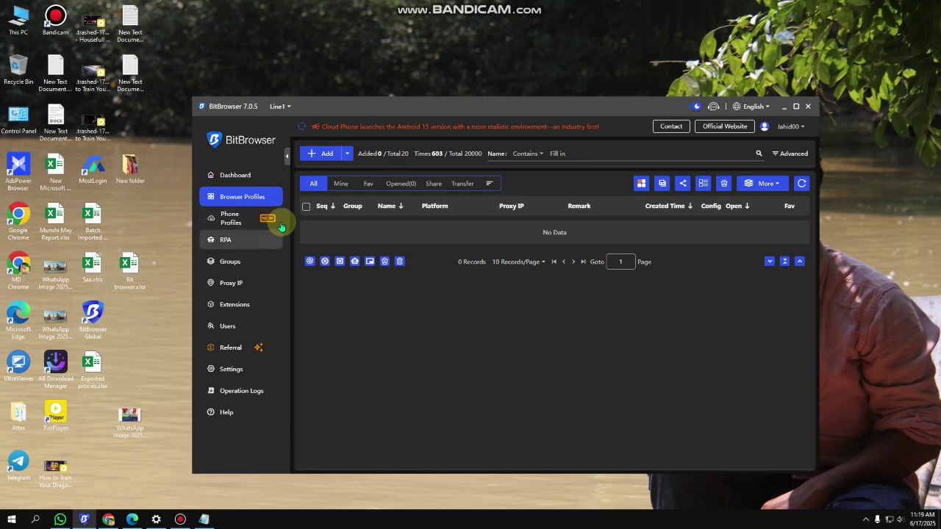
right_click(277, 2)
mouse_move(336, 79)
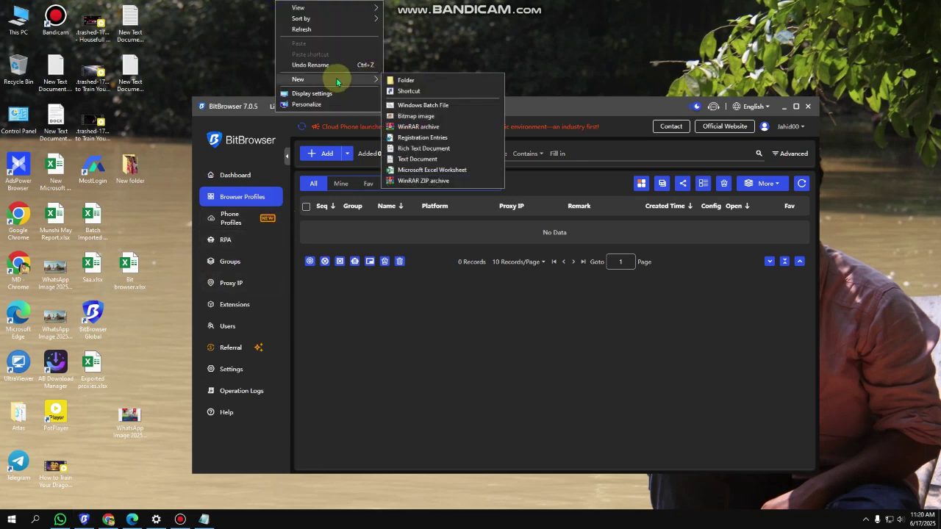
click(446, 170)
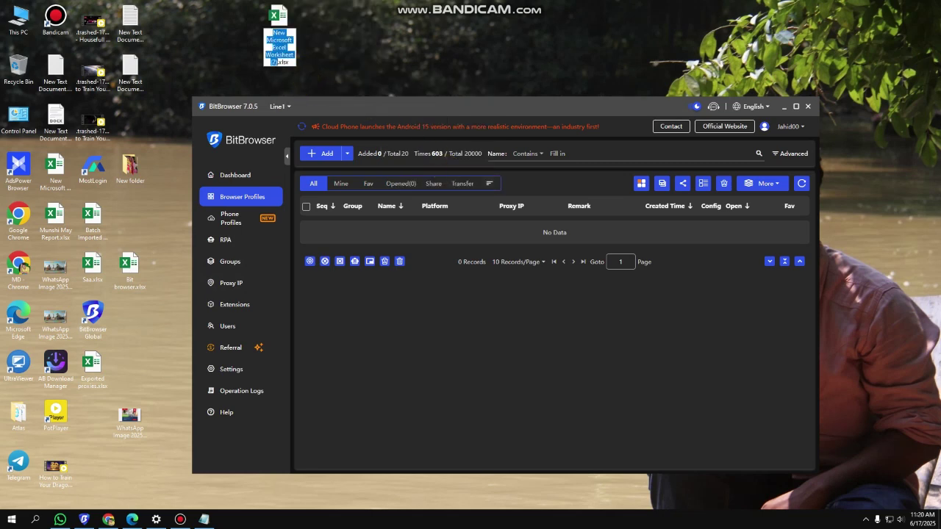
text(Bit)
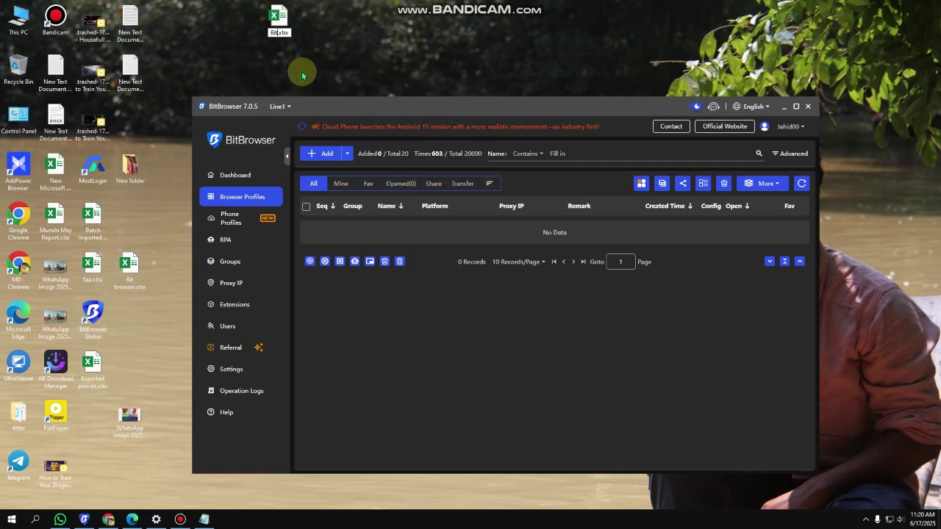
text( brows)
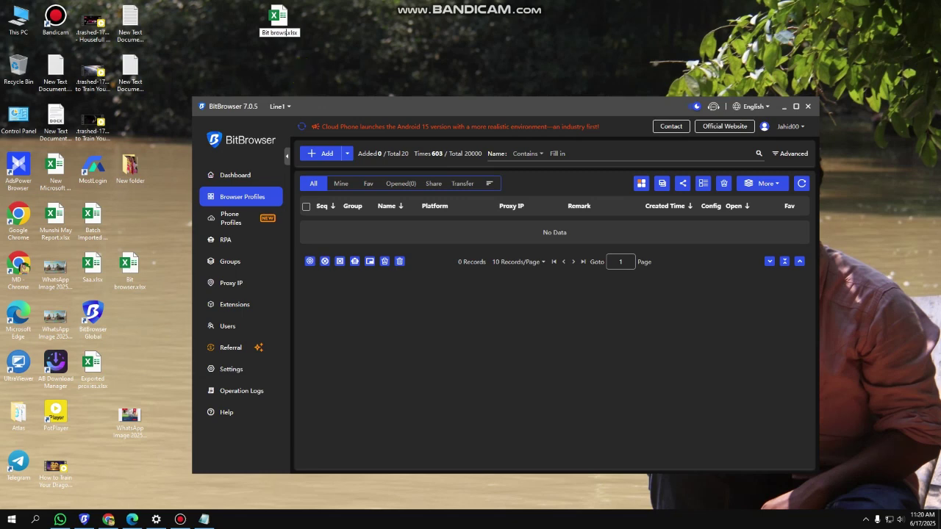
text(er)
key(Return)
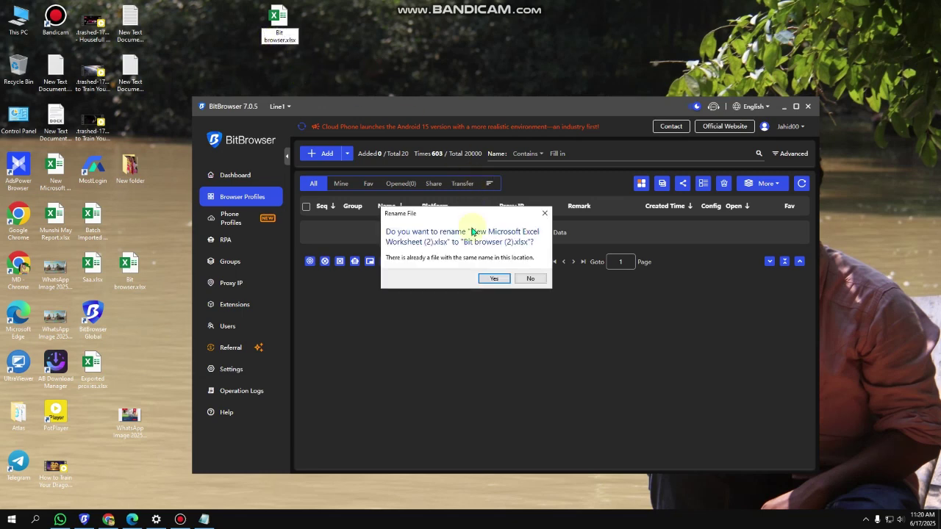
click(505, 279)
Place the new worksheet in a free area of the desktop and permanently delete the old Bit browser.xlsx.
drag(371, 65, 316, 52)
drag(277, 22, 514, 36)
click(129, 270)
key(shift+Delete)
key(Return)
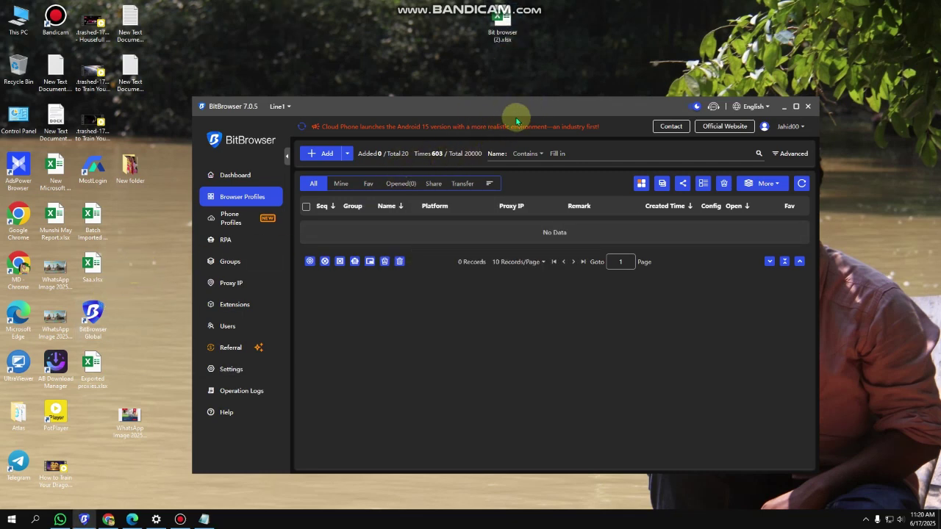
drag(520, 118, 547, 86)
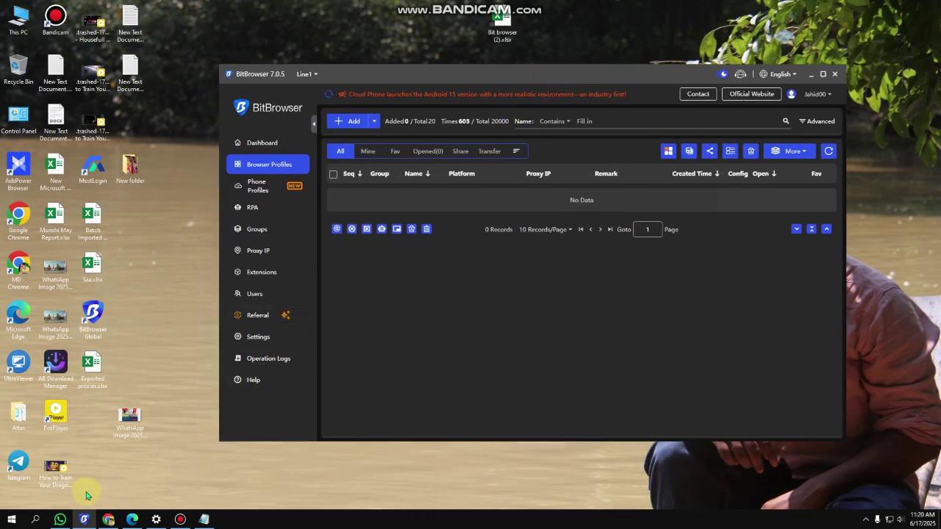
Switch to the Trial Project spreadsheet in Chrome, open the second team member's sheet, and enlarge row 21.
click(108, 519)
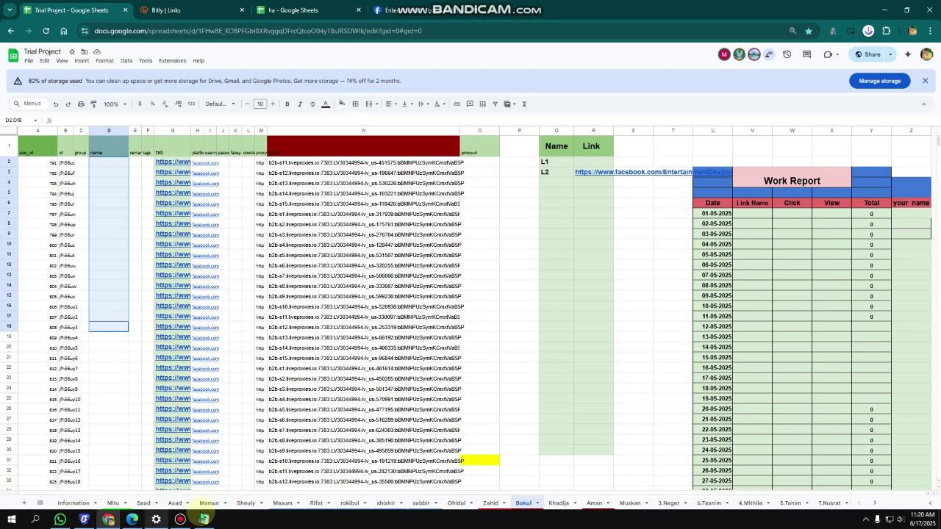
scroll(428, 507, down, 1)
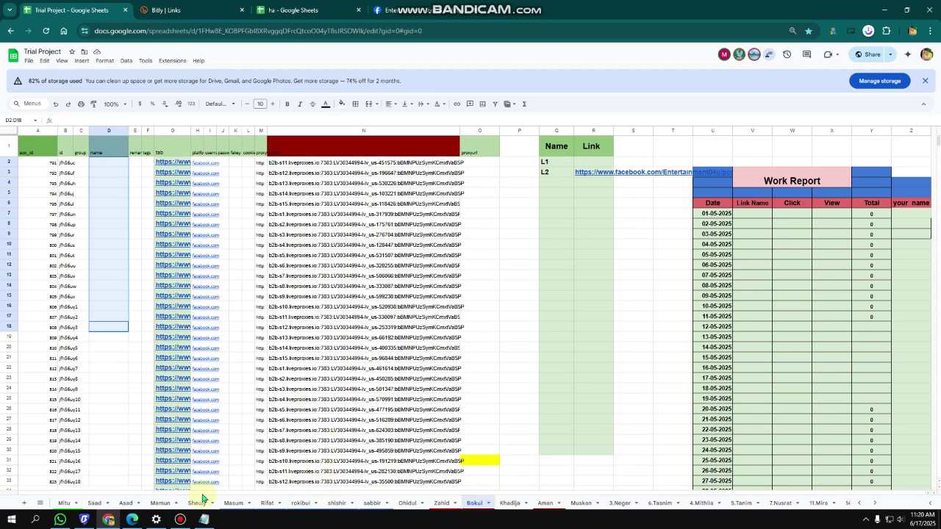
click(98, 504)
mouse_move(191, 279)
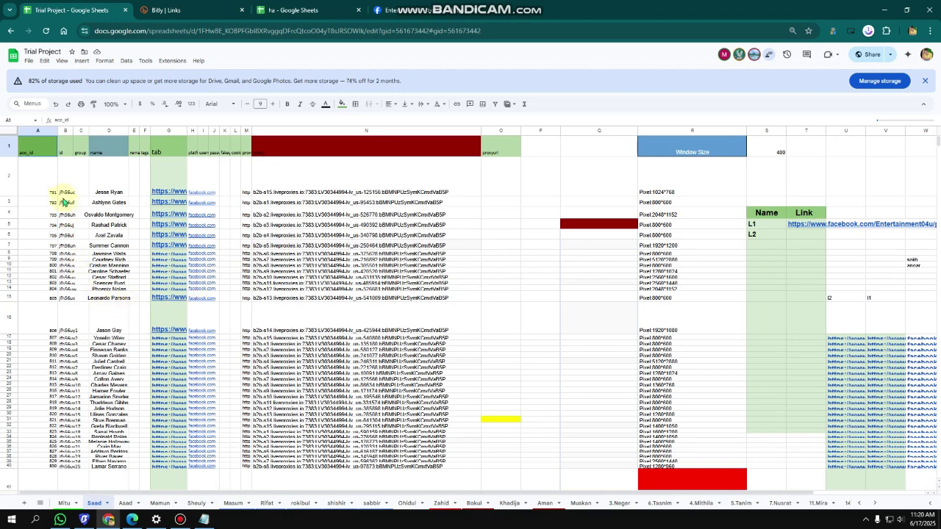
click(38, 153)
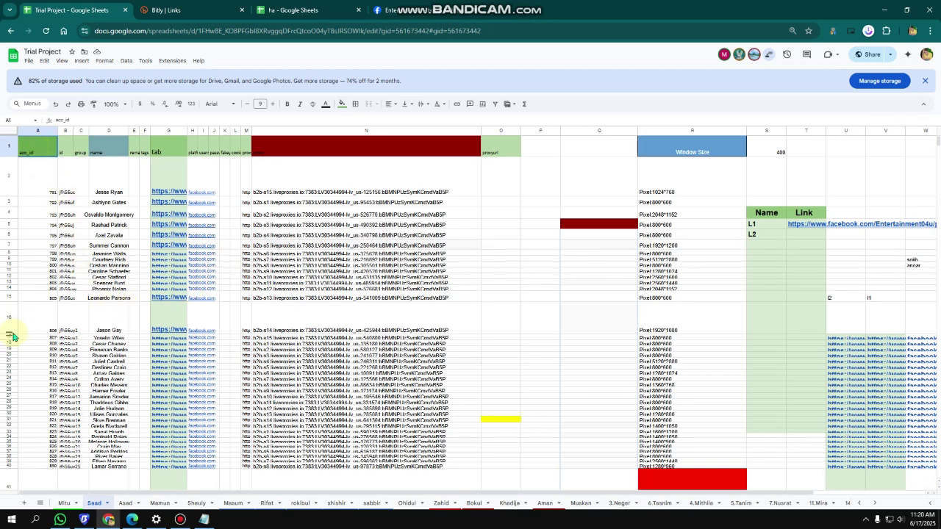
drag(8, 337, 7, 372)
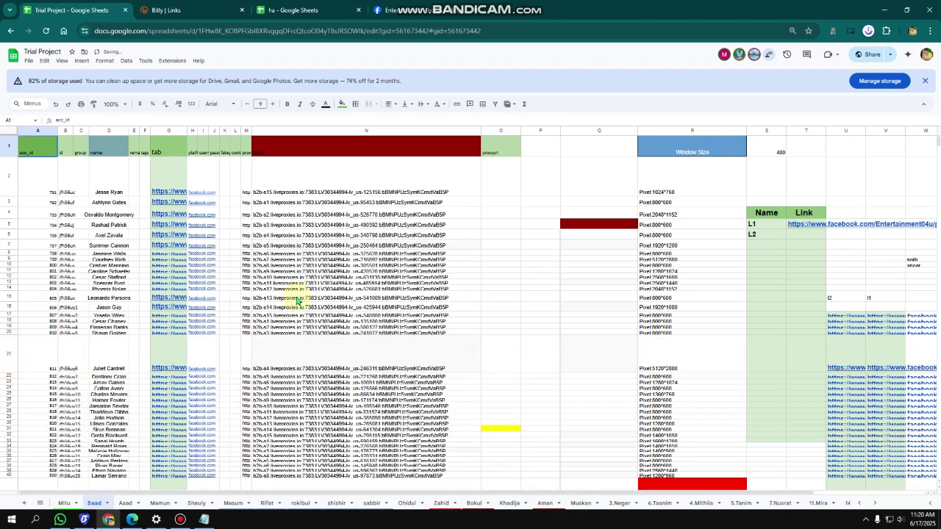
Delete proxy cells N1:N21 including the header with the cells below shifting up, and undo that deletion.
drag(273, 150, 280, 357)
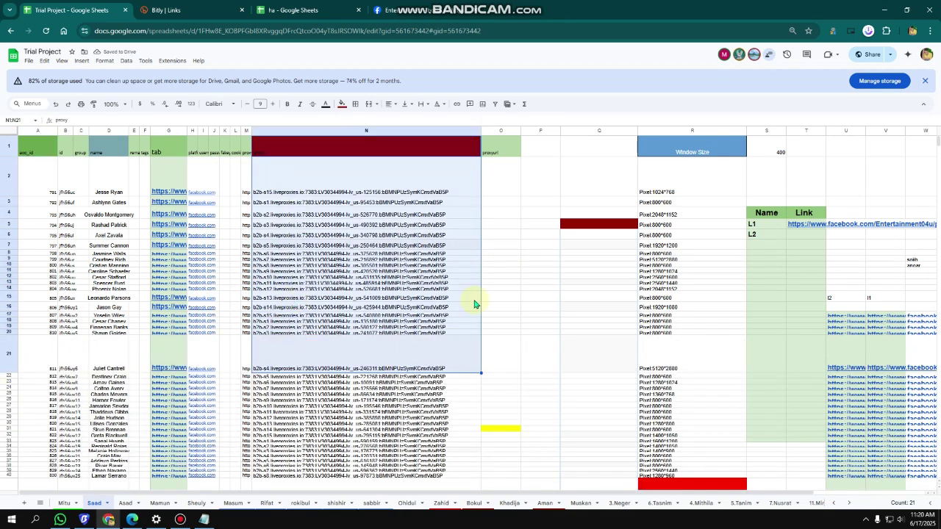
right_click(347, 193)
mouse_move(422, 330)
click(512, 342)
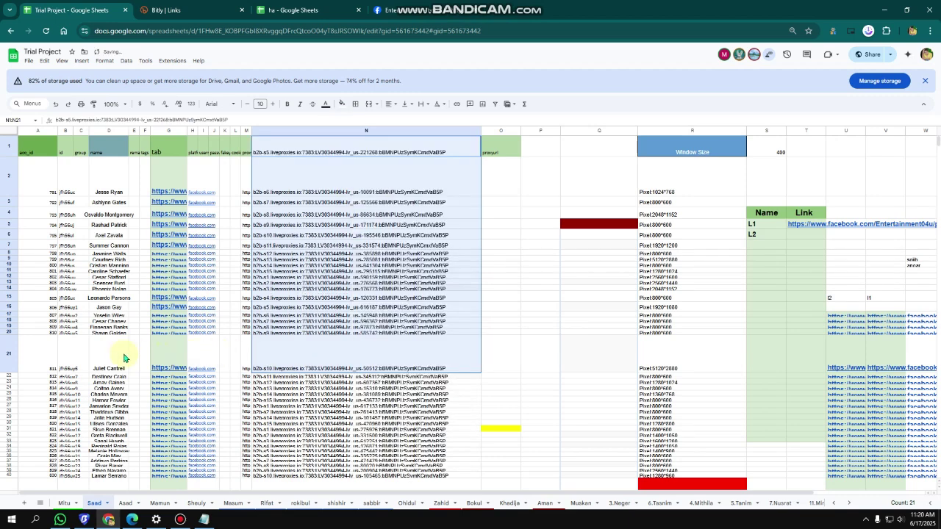
key(ctrl+z)
Delete the proxy entries in N2:N21 below the header, shifting the remaining cells up.
drag(309, 178, 300, 353)
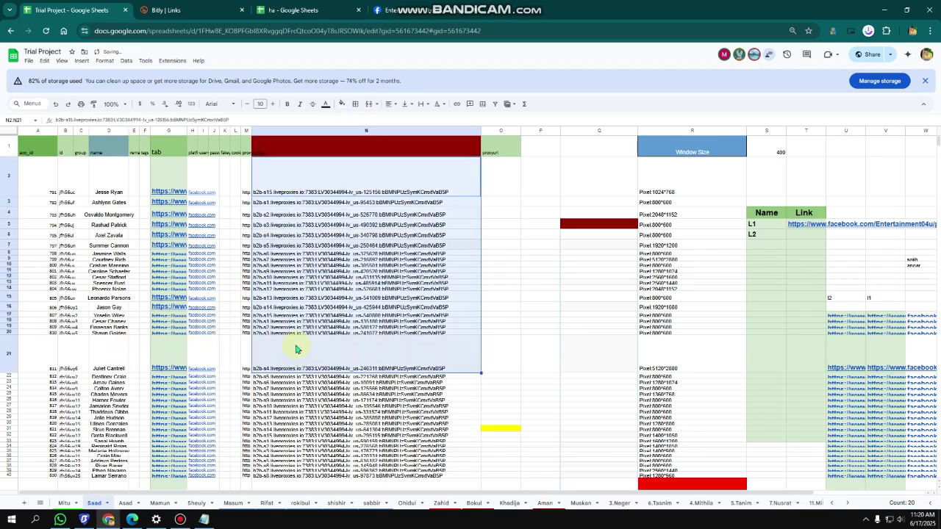
right_click(361, 279)
mouse_move(402, 367)
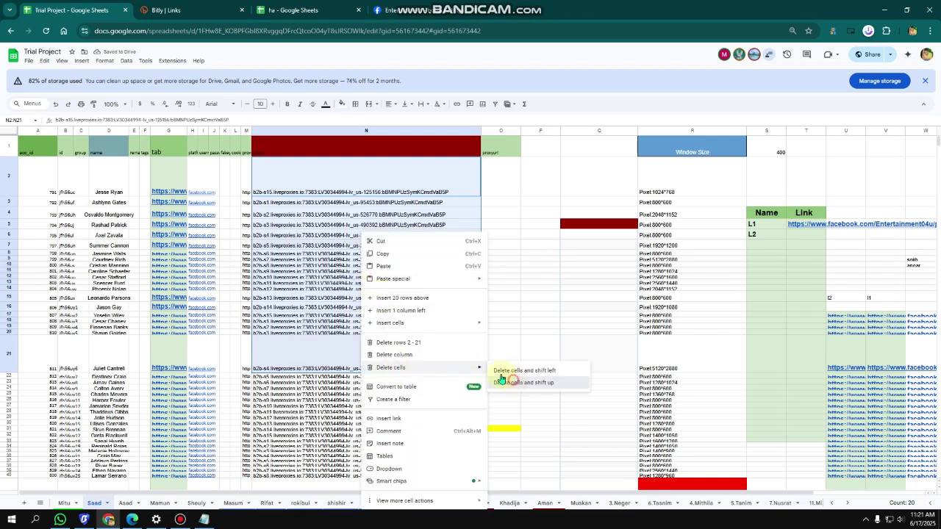
click(515, 384)
Delete the names in D2:D21, shifting the remaining cells of the name column up.
drag(112, 347, 110, 180)
right_click(111, 184)
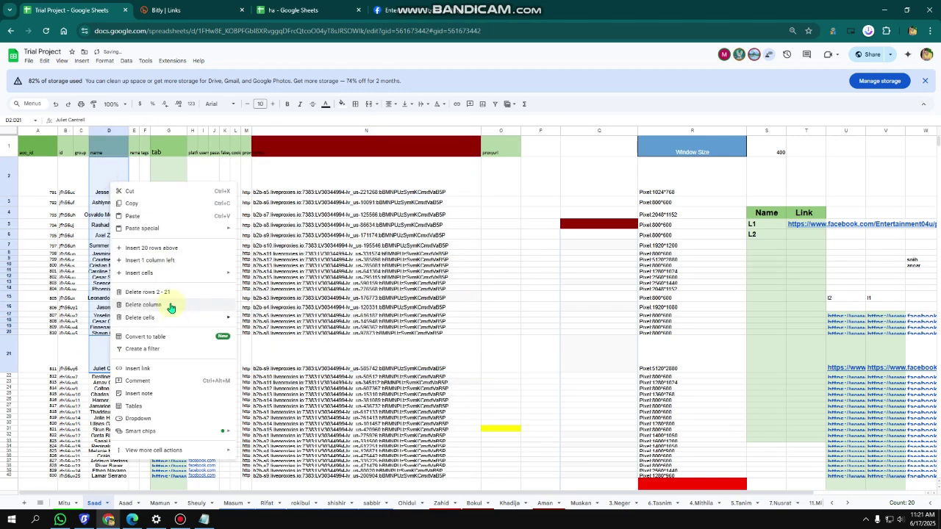
mouse_move(208, 324)
click(272, 332)
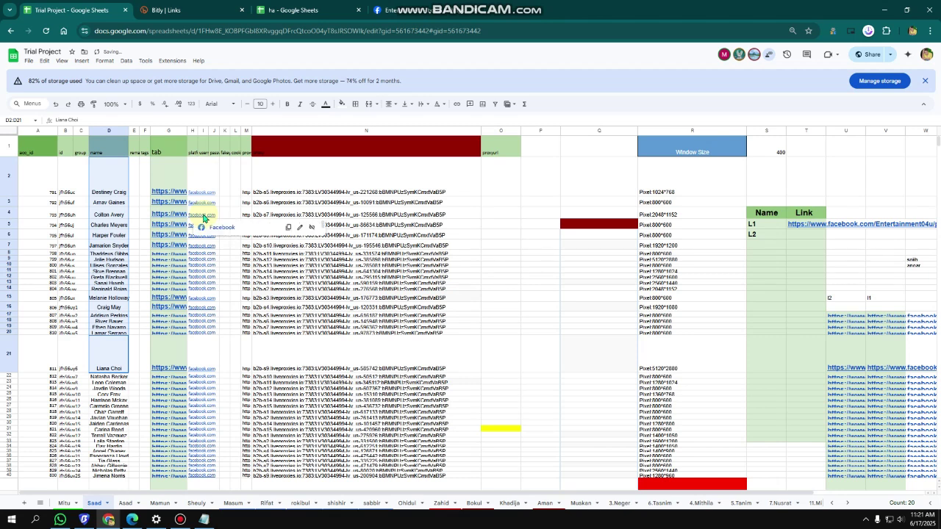
Search Google for "1000 random names" in a new tab, open the 1000randomnames.com page, and select the full list of names.
drag(95, 170, 110, 424)
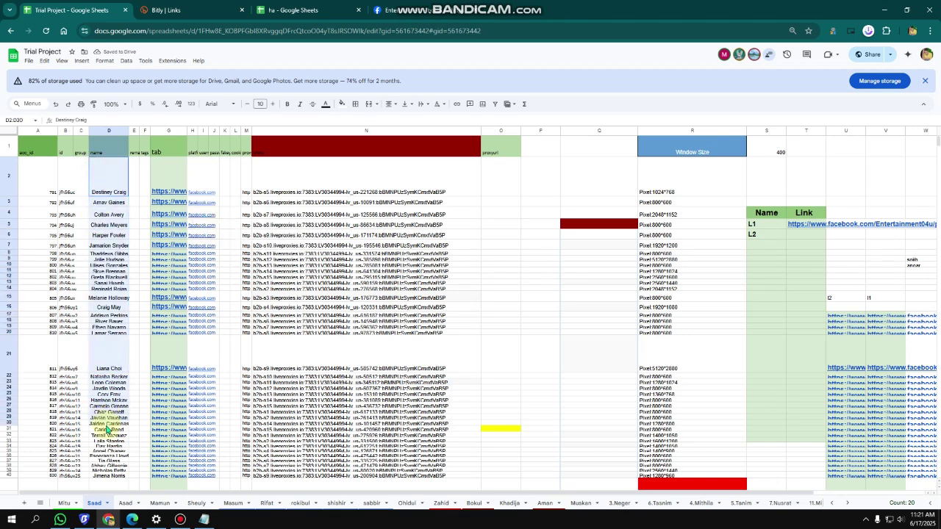
click(497, 13)
click(481, 29)
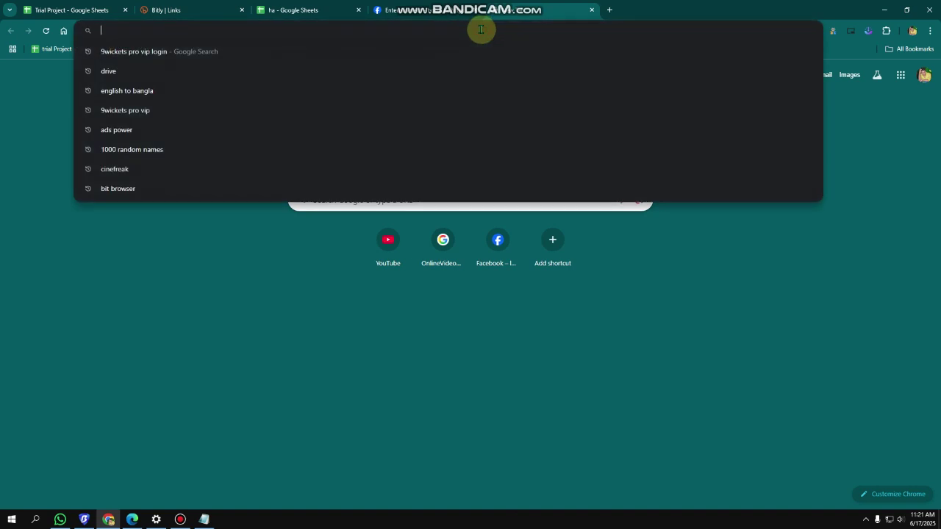
text(10)
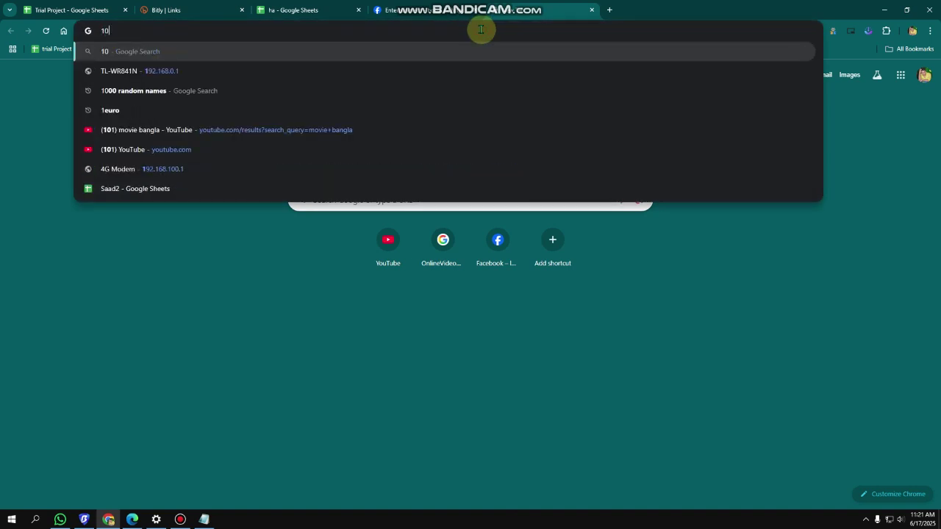
text(00 ra)
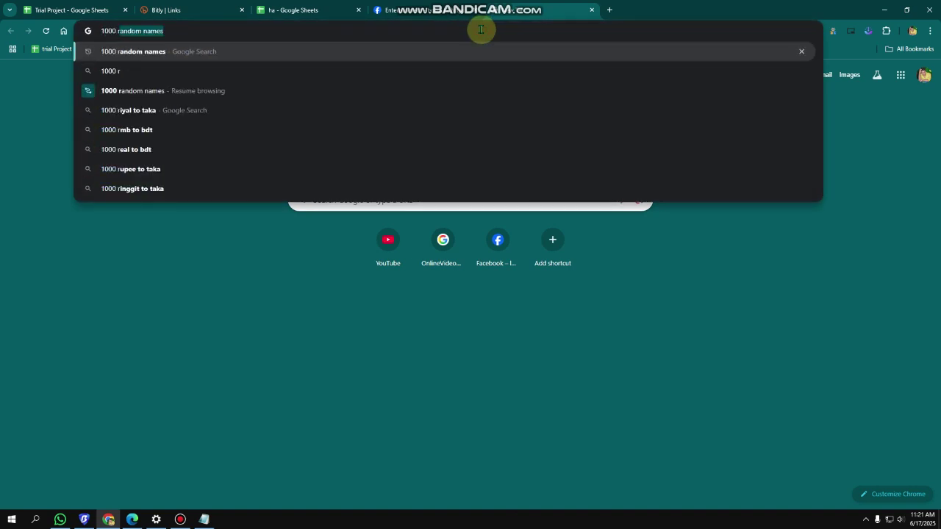
click(128, 53)
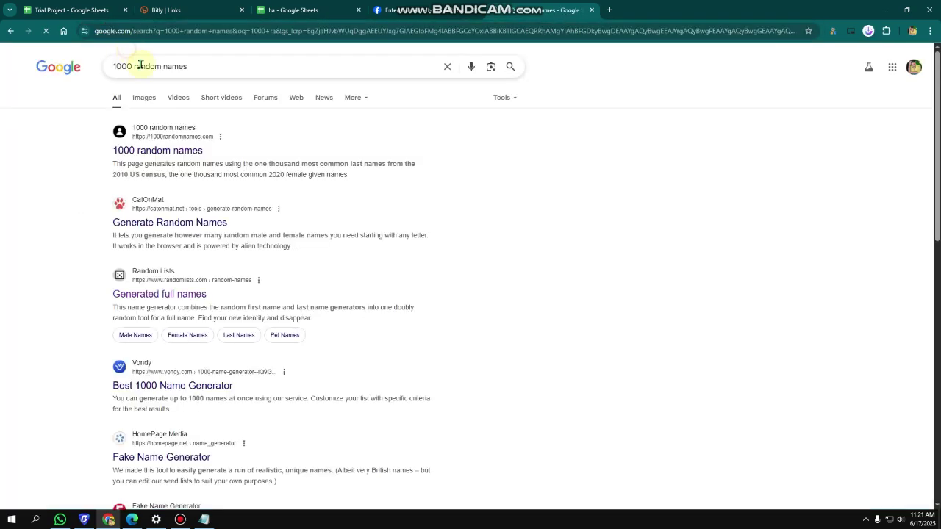
click(166, 152)
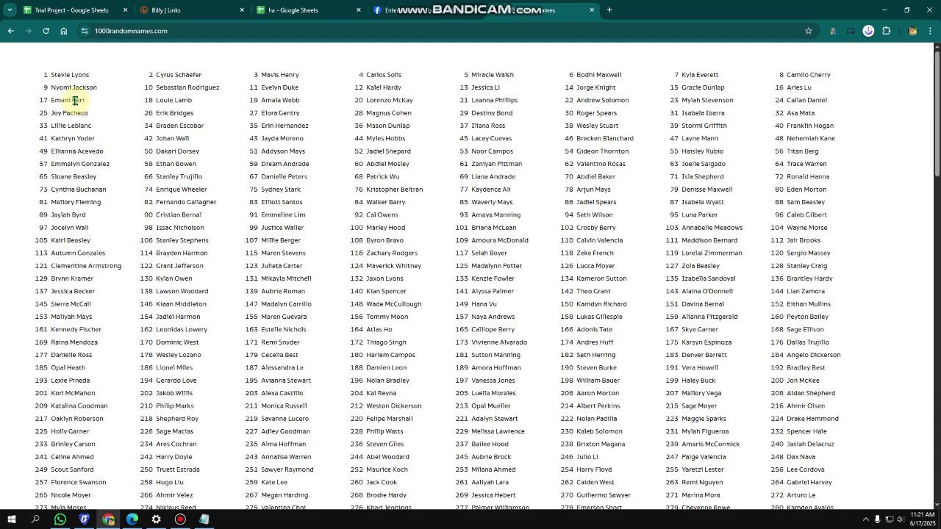
key(ctrl+a)
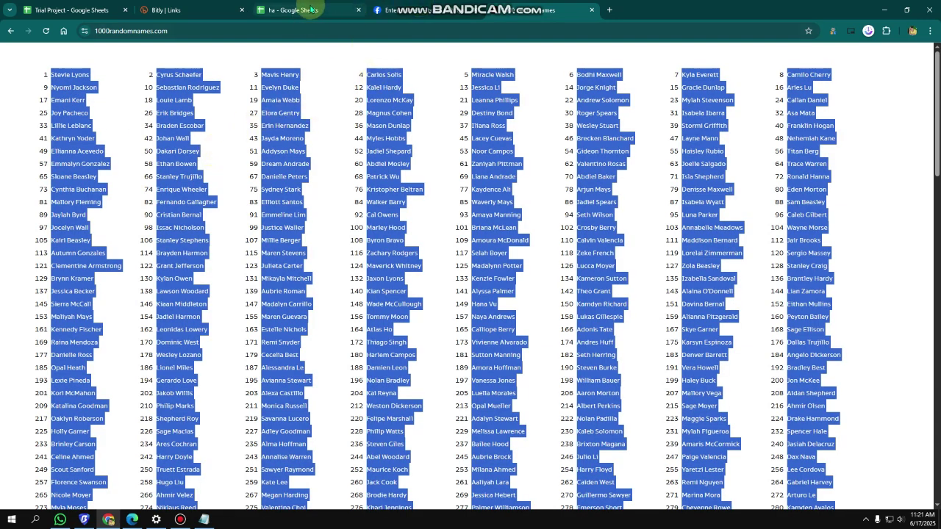
Return to the Trial Project spreadsheet and review the name column from D2 and the proxy entries in N2:N35.
click(69, 10)
click(111, 189)
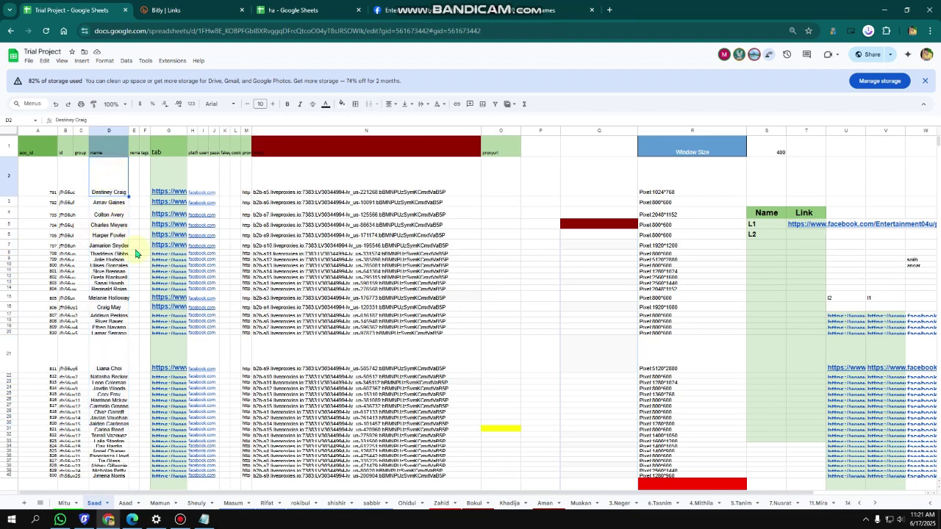
scroll(341, 327, down, 3)
scroll(339, 316, up, 3)
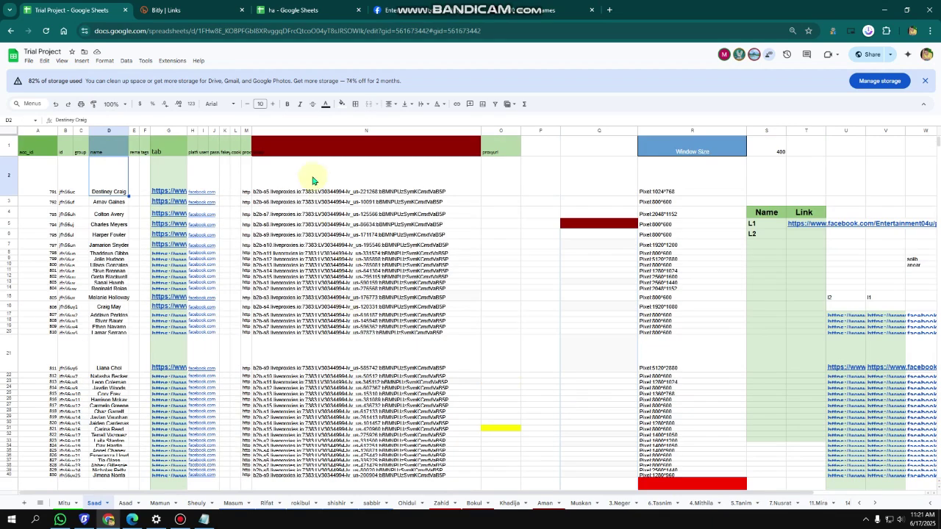
drag(286, 170, 328, 452)
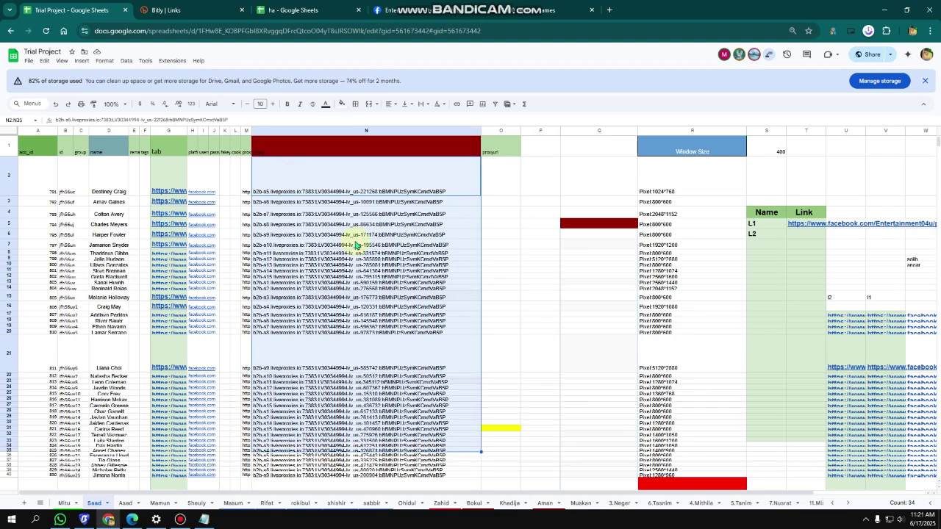
click(466, 223)
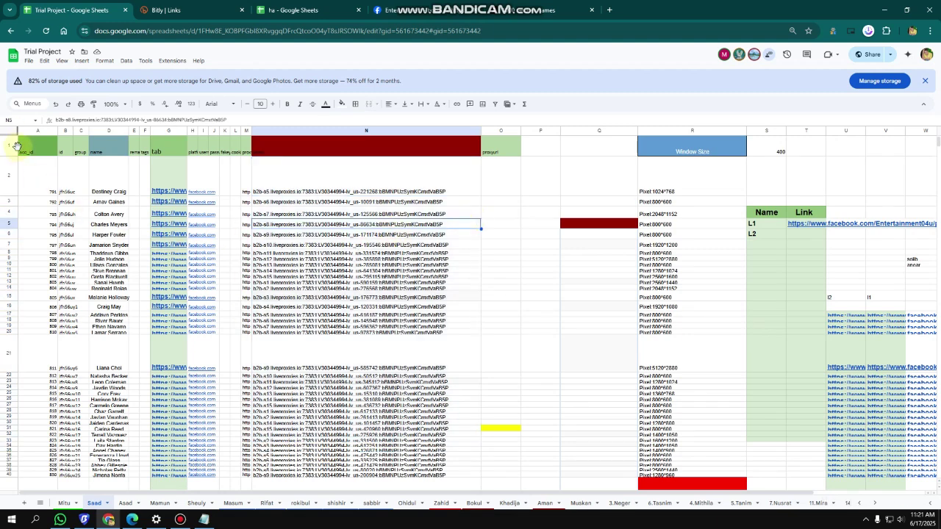
Fill cell O21 with green to mark the end of the block.
click(508, 360)
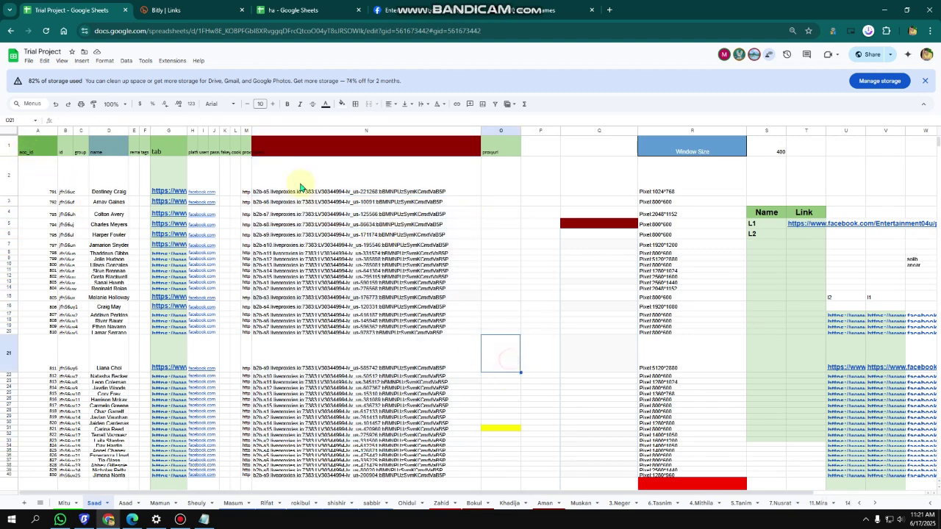
click(343, 103)
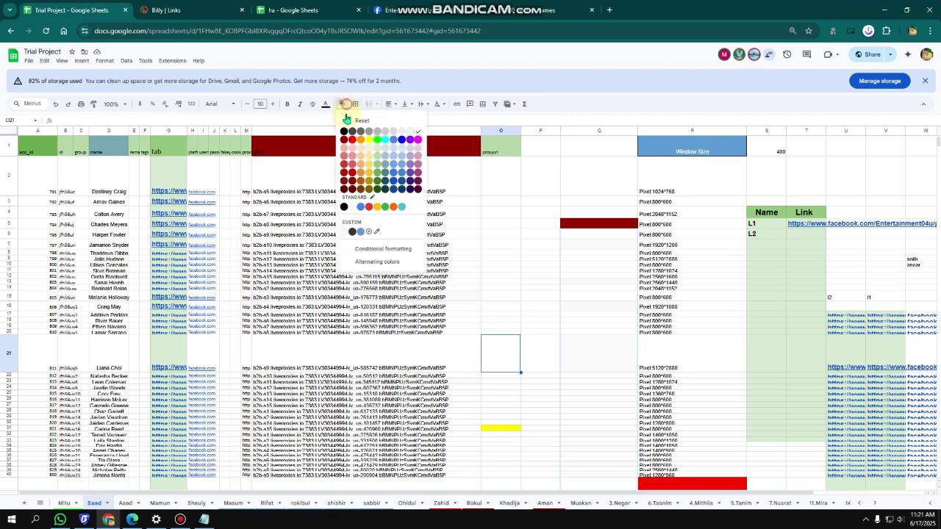
click(378, 167)
click(352, 307)
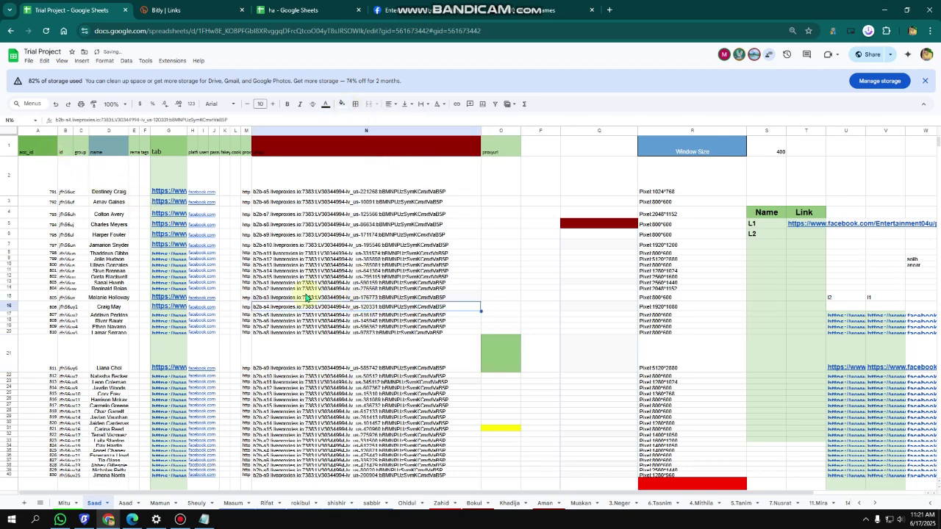
Select the block from the acc_id header to the green cell O21 and copy it.
drag(36, 151, 505, 362)
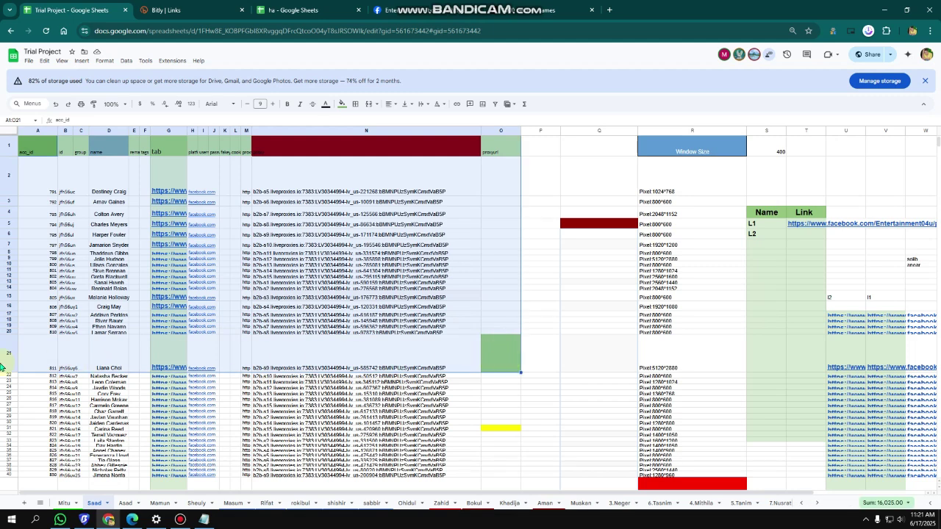
click(214, 246)
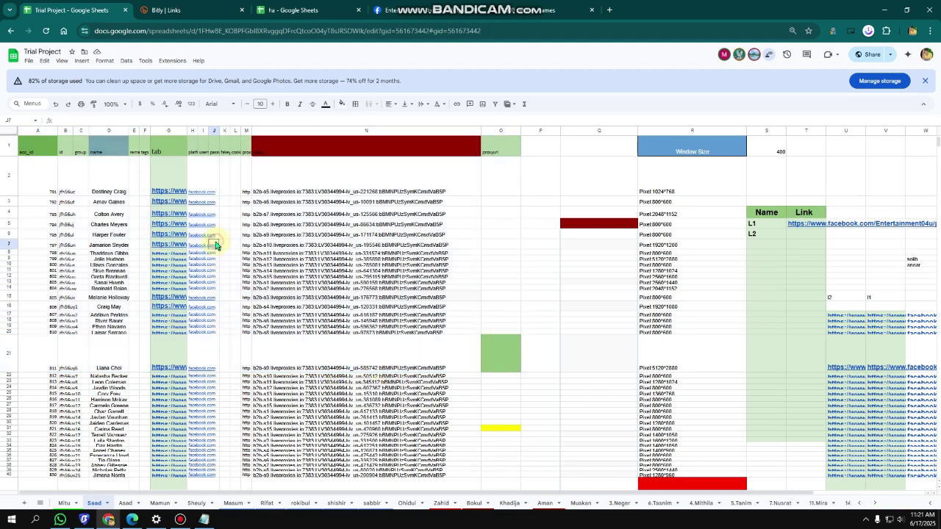
click(46, 147)
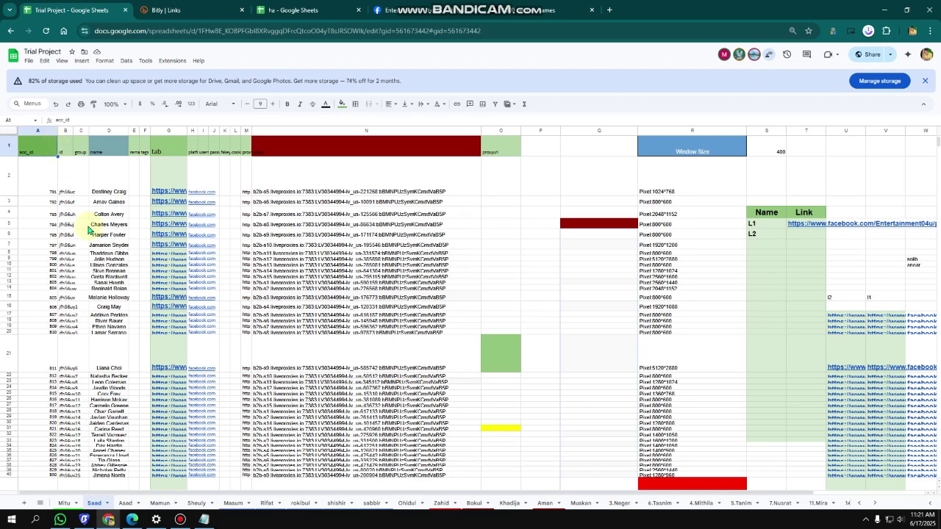
shift+click(505, 354)
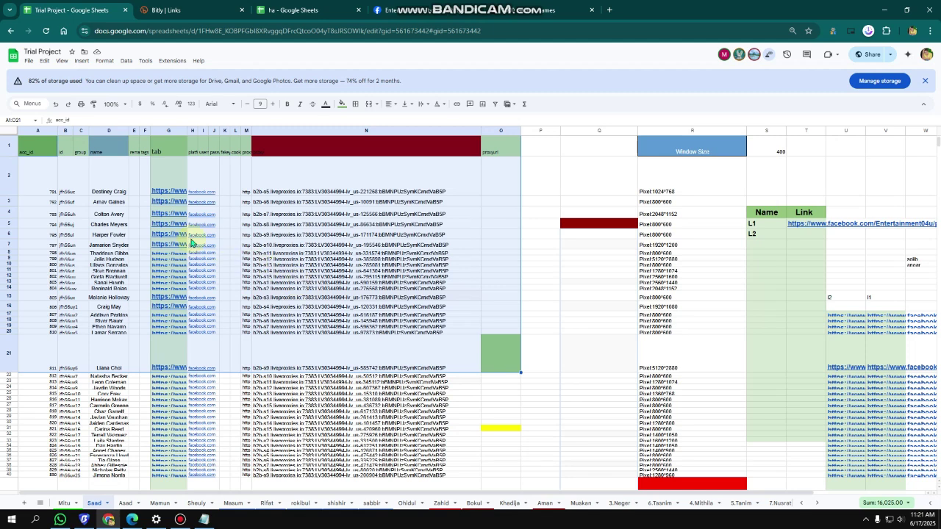
right_click(171, 194)
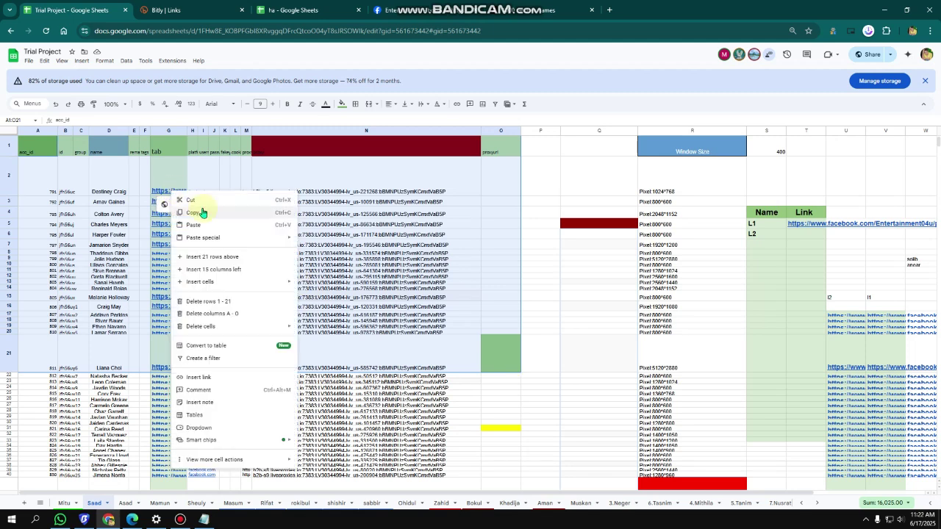
click(203, 212)
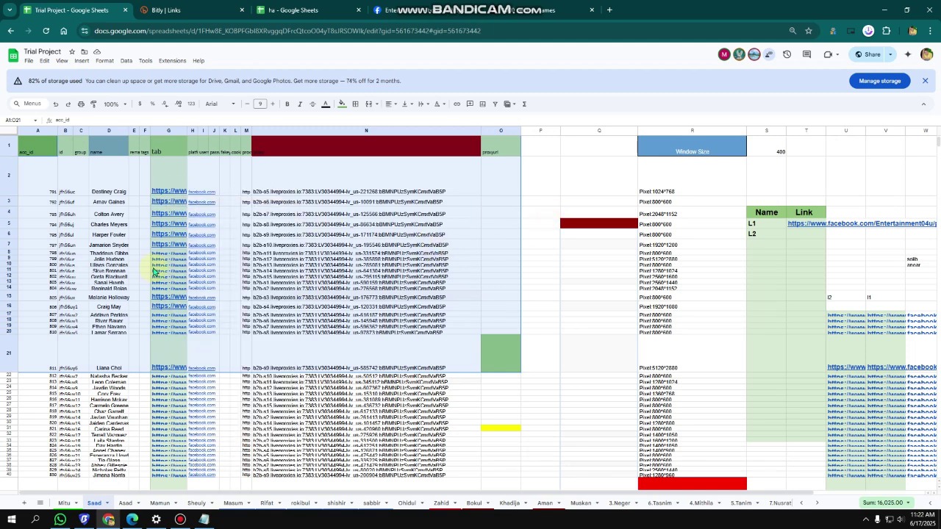
click(176, 266)
Copy the range A1:O21 including the header row, and minimize the browser window.
click(31, 147)
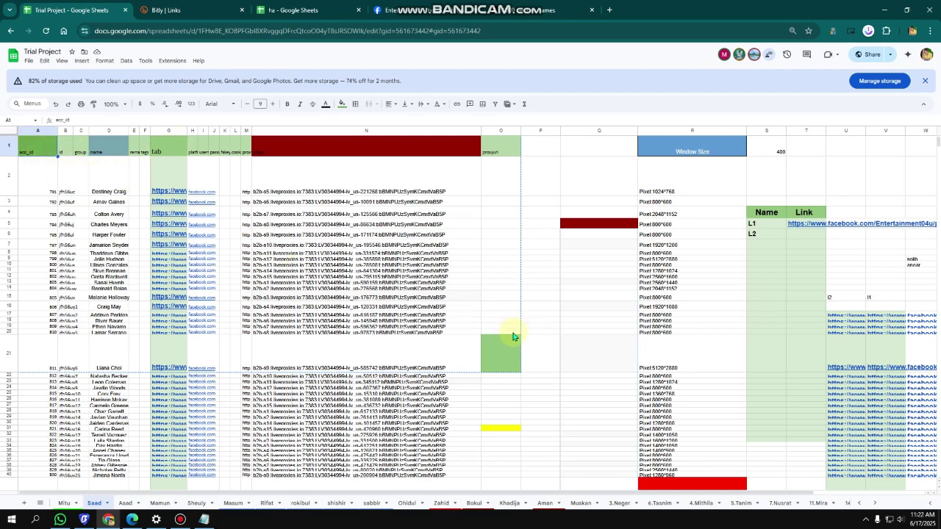
shift+click(504, 357)
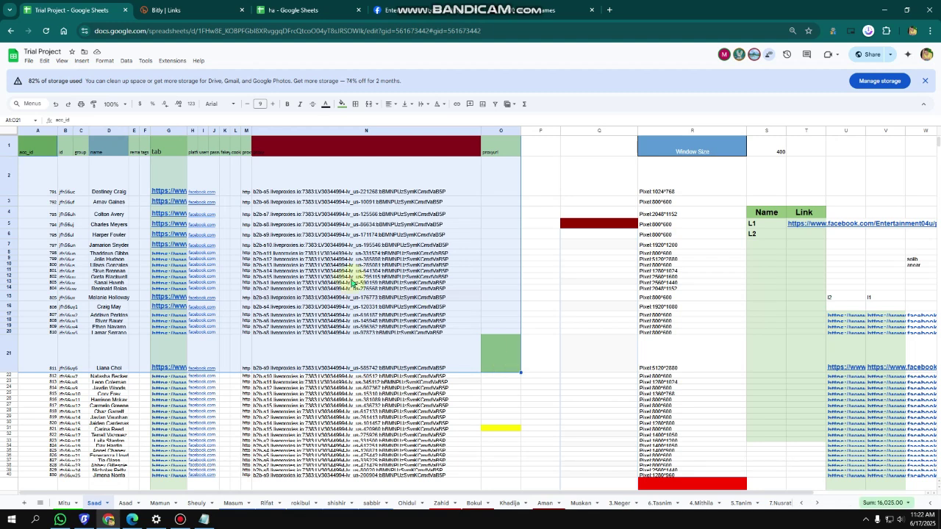
right_click(216, 208)
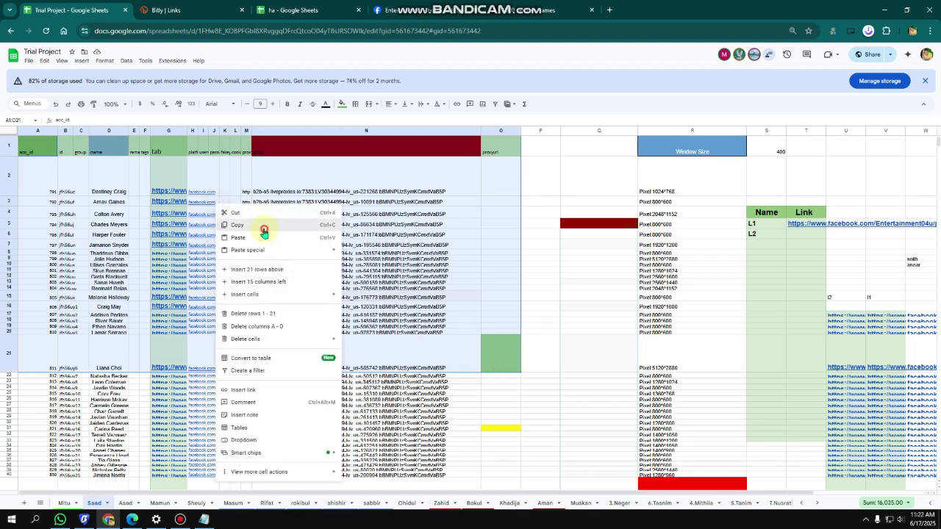
click(263, 232)
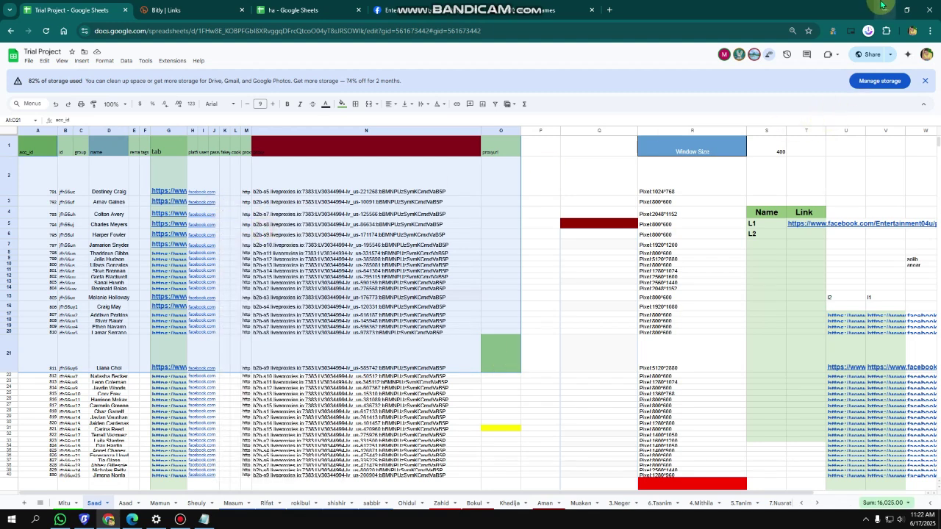
click(882, 5)
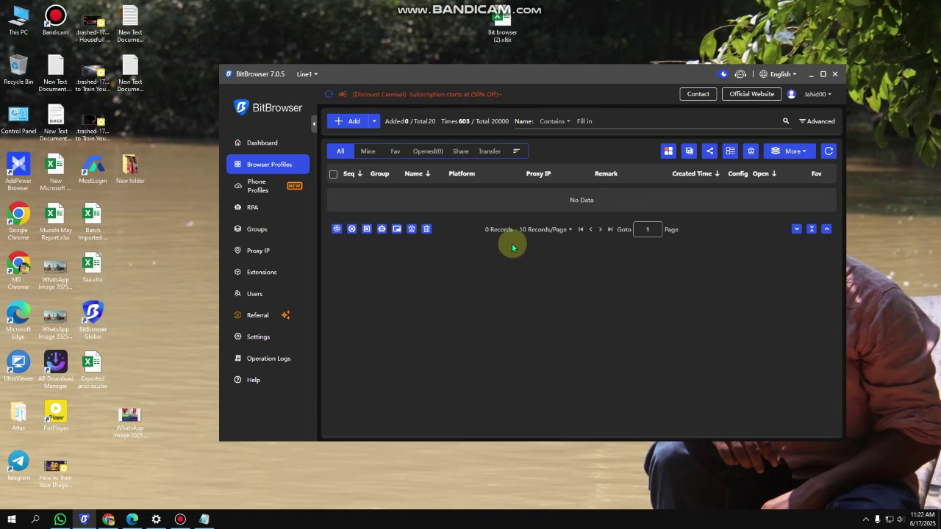
Open the desktop workbook Bit browser (2).xlsx in Excel and paste the copied range at cell A1.
double_click(500, 22)
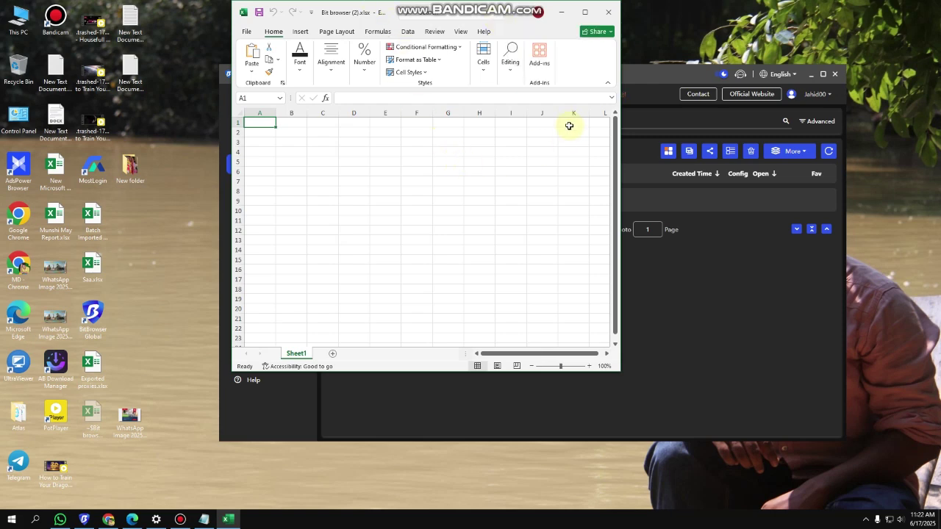
click(279, 158)
click(259, 126)
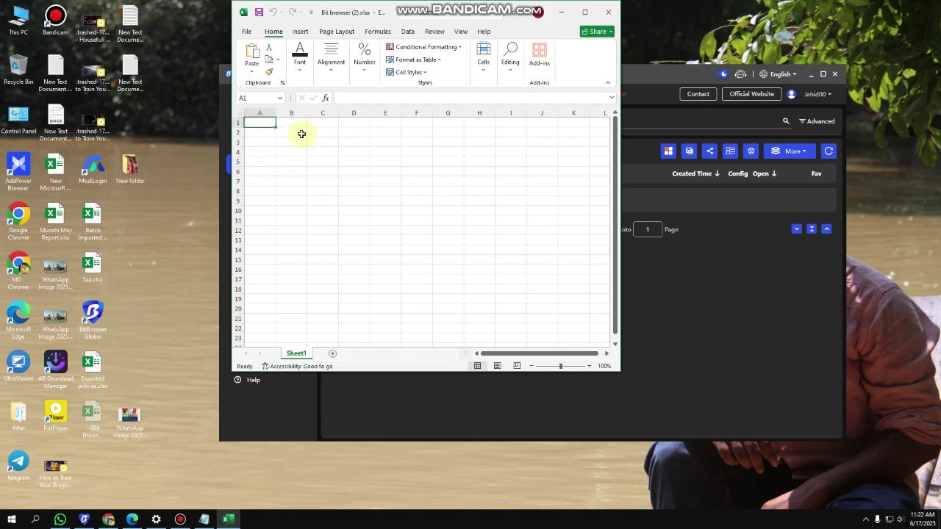
key(ctrl+v)
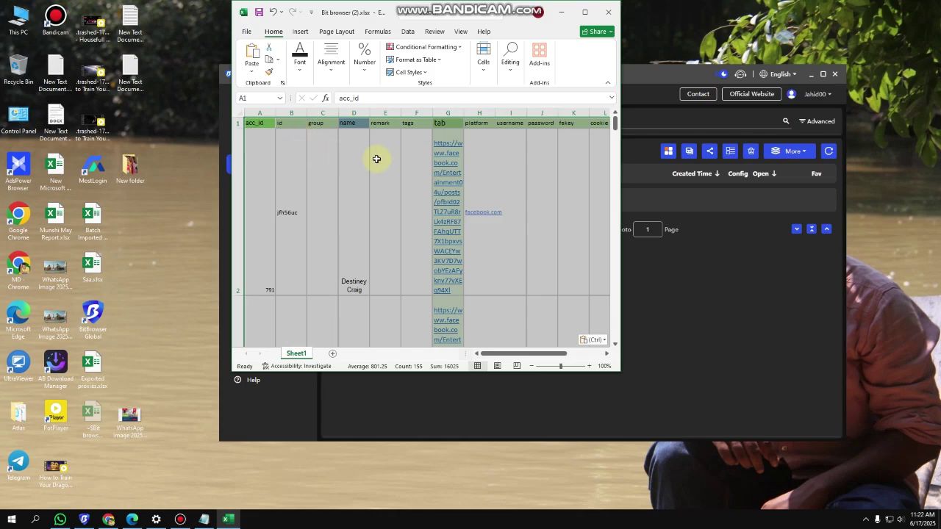
Save the workbook Bit browser (2).xlsx with the pasted rows and minimize its window.
click(117, 520)
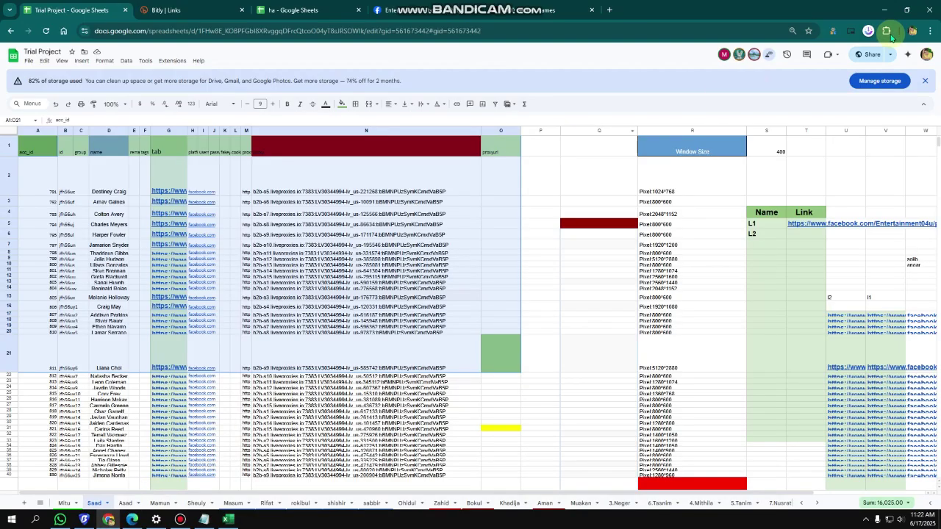
click(884, 8)
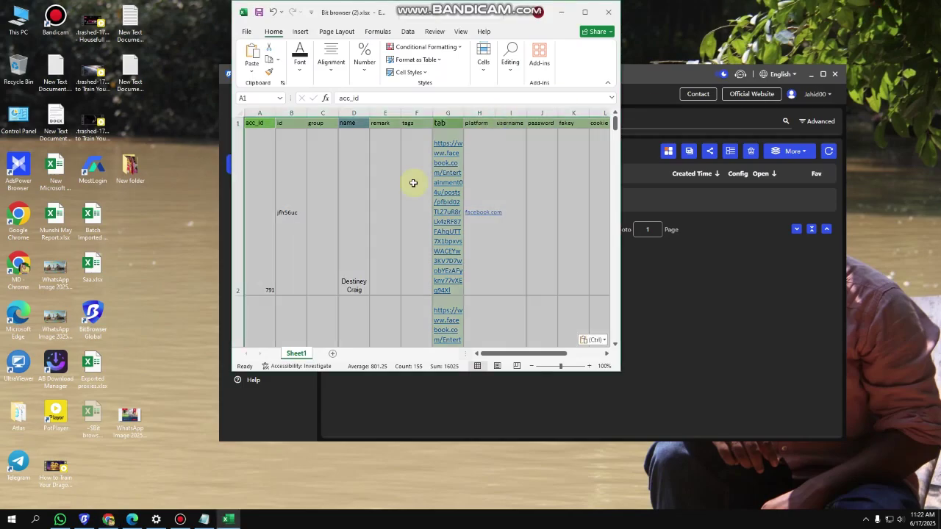
click(260, 13)
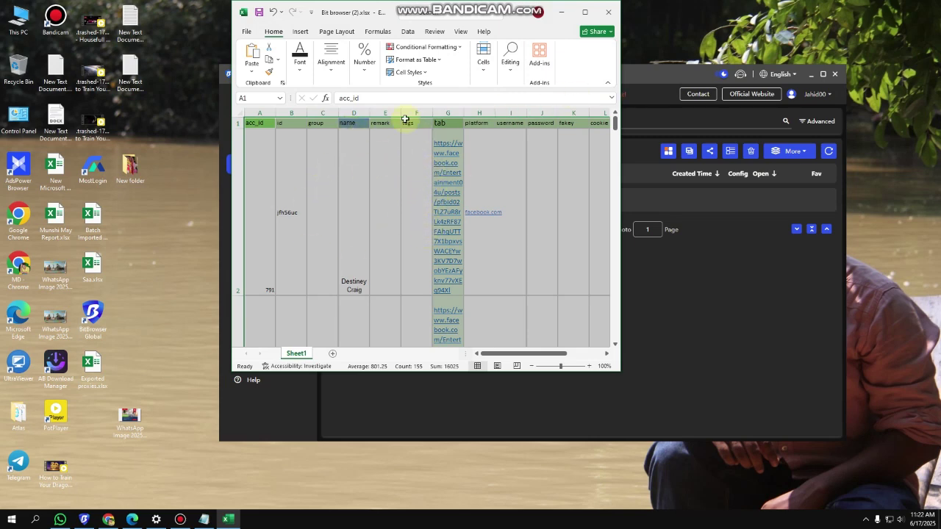
click(559, 15)
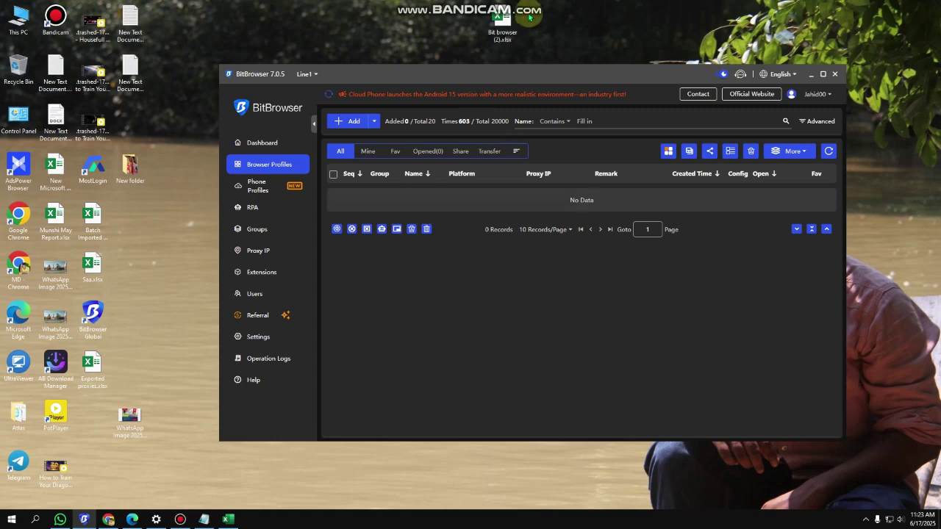
click(108, 519)
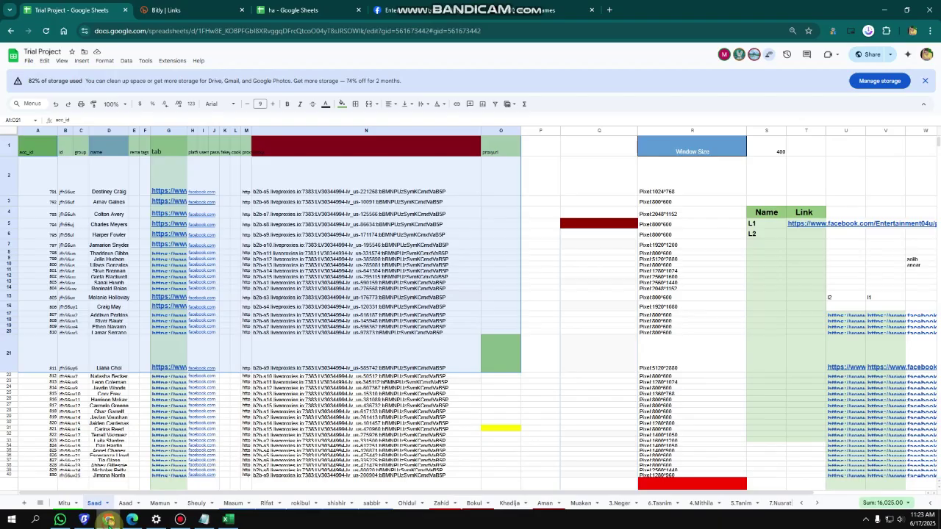
click(109, 520)
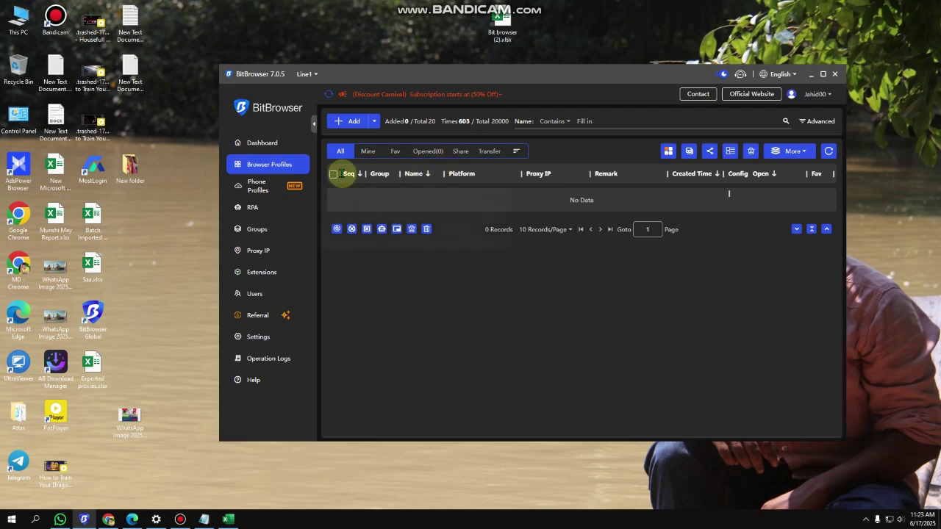
Start a batch import of profiles and attach the desktop workbook Bit browser (2).xlsx as the import Excel file.
click(376, 122)
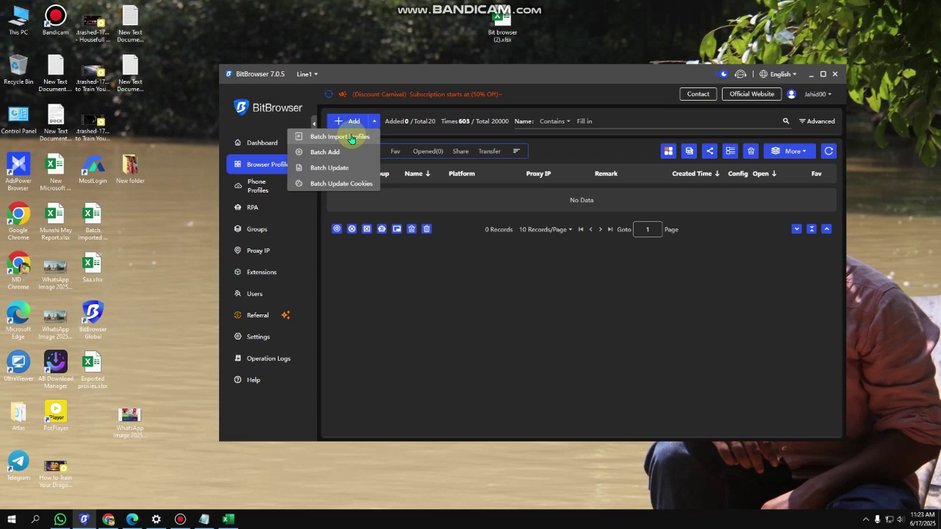
click(352, 138)
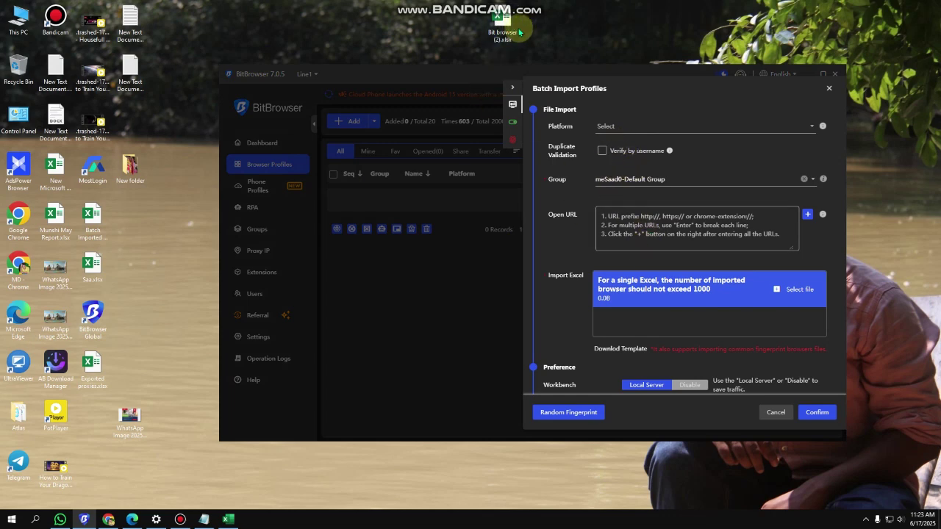
drag(503, 24, 675, 302)
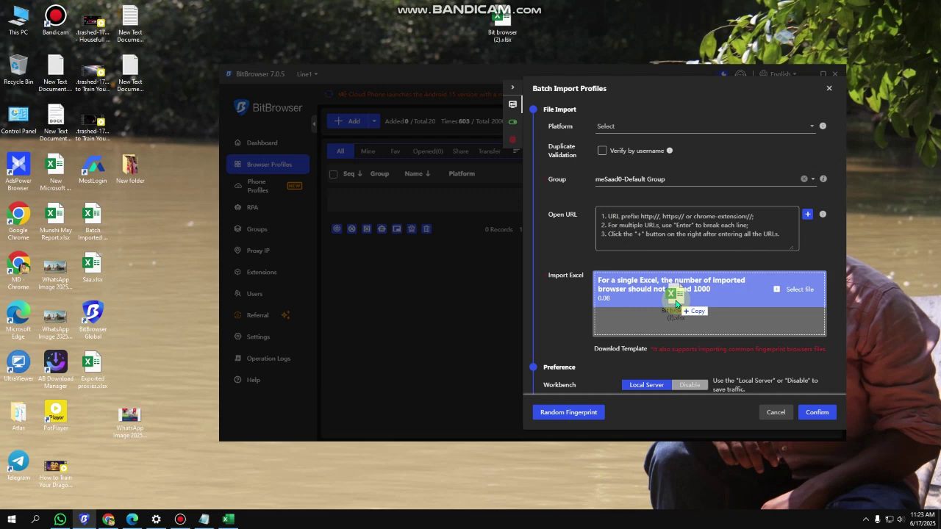
drag(675, 302, 676, 302)
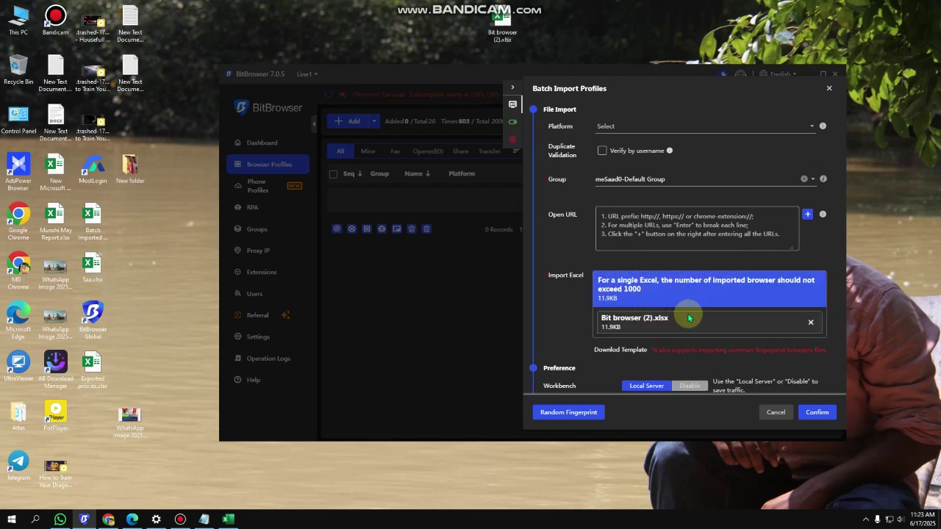
Set the kernel version in the fingerprint settings to 136.
scroll(595, 214, down, 1)
scroll(657, 235, down, 8)
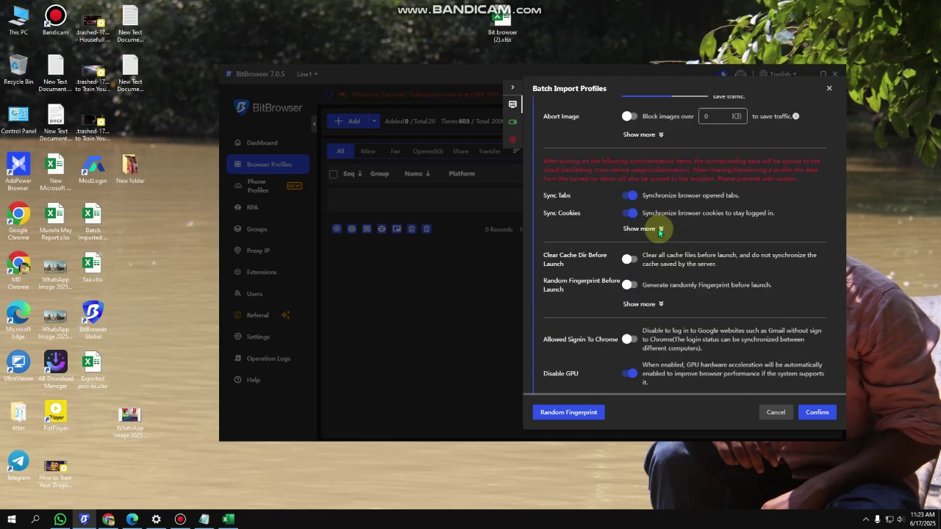
scroll(656, 212, down, 1)
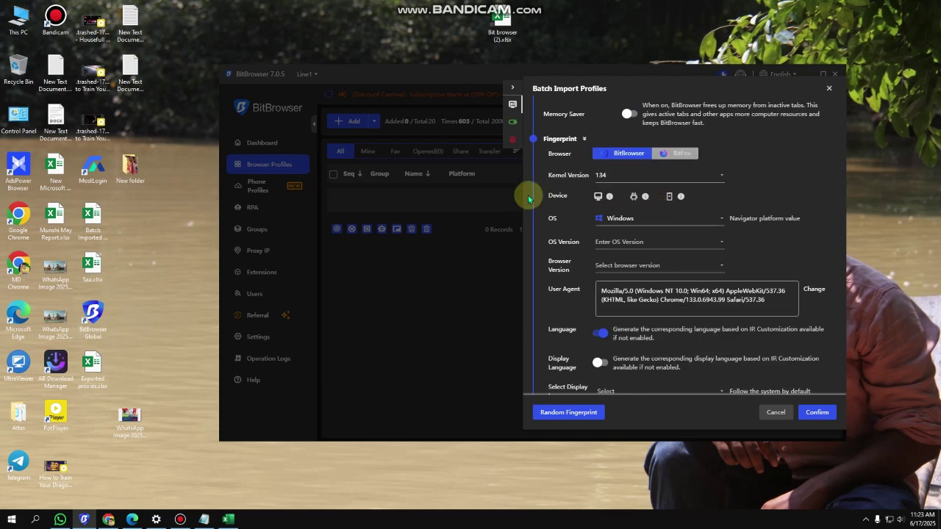
click(610, 178)
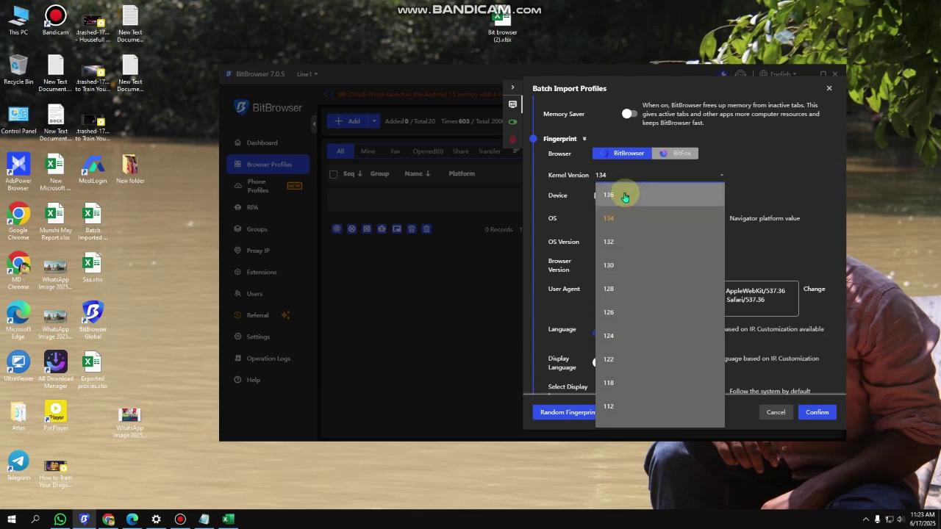
click(794, 184)
click(654, 178)
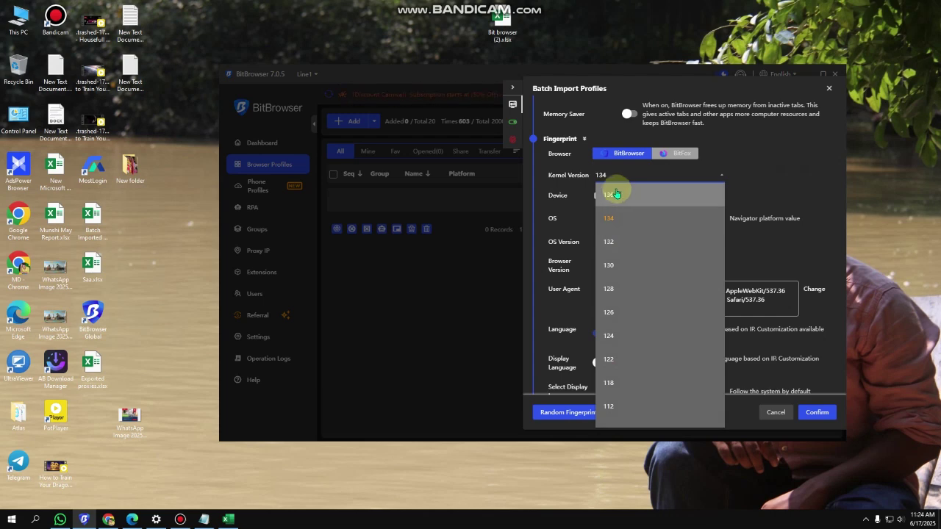
click(758, 194)
click(632, 179)
click(625, 200)
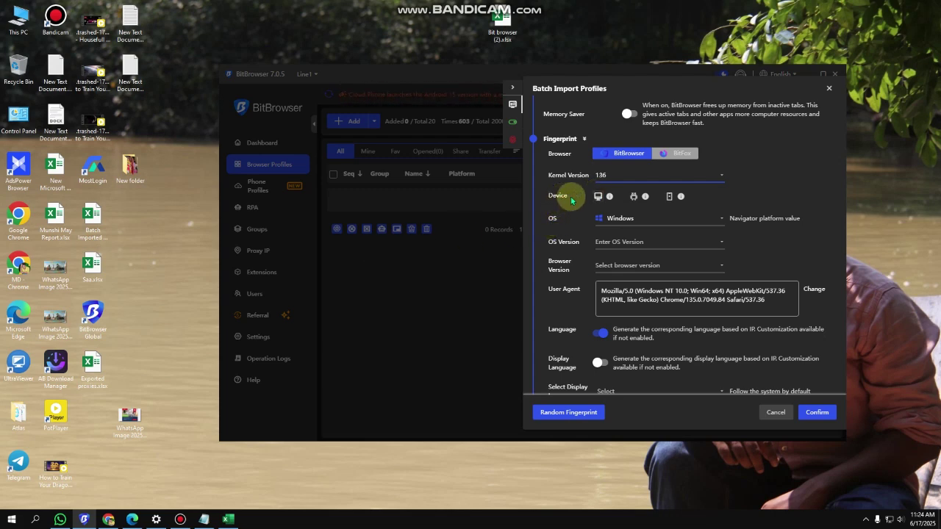
Choose the desktop computer as the device and select both 11 and 10 as Windows OS versions.
click(596, 200)
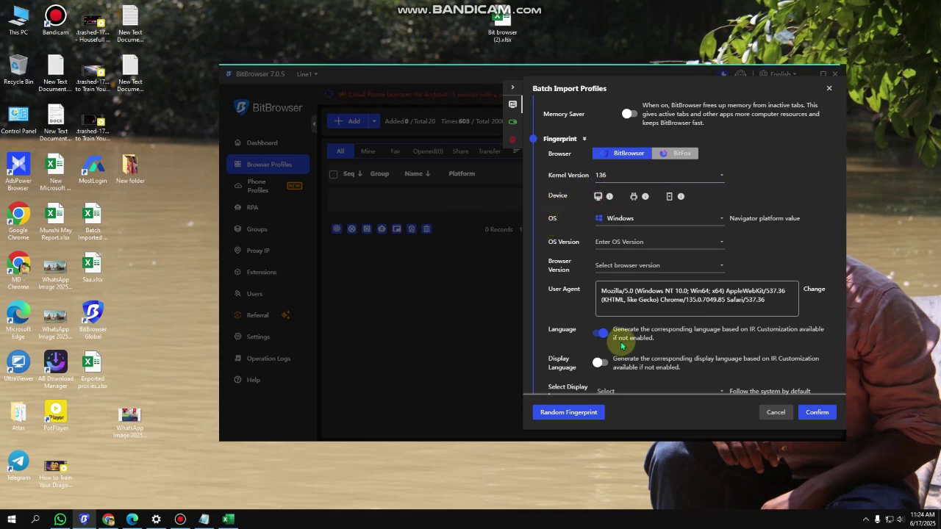
click(596, 196)
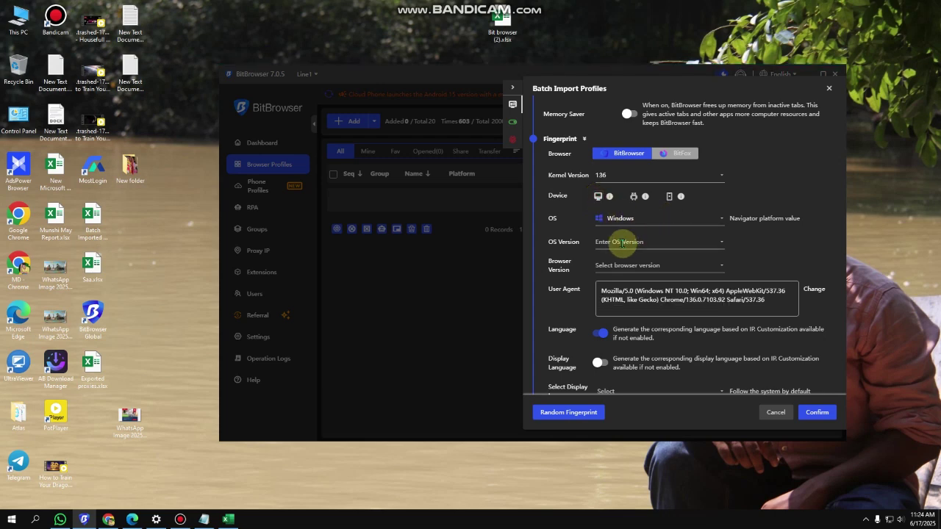
click(621, 242)
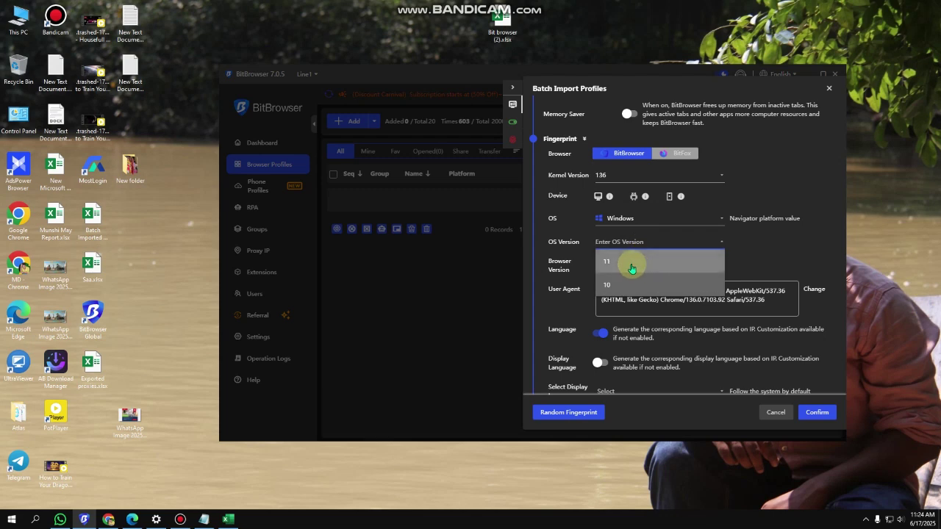
click(630, 268)
click(610, 284)
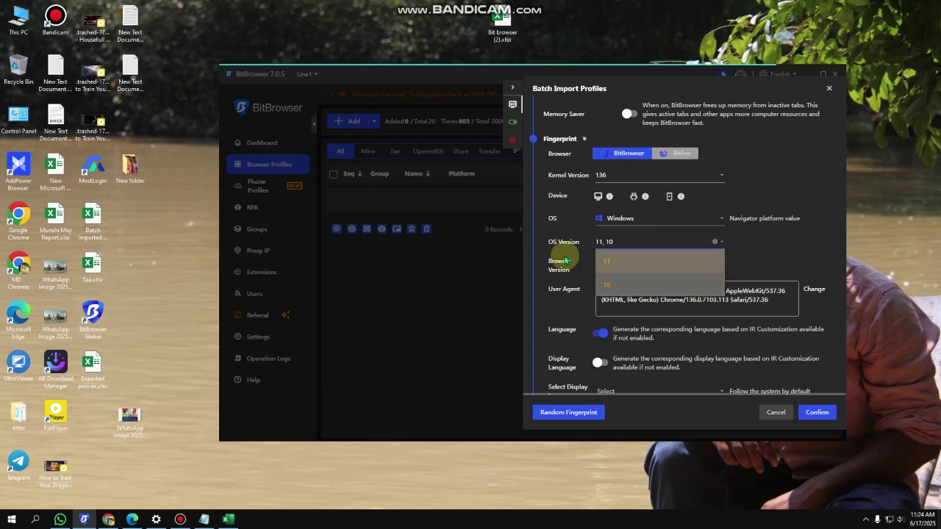
click(754, 269)
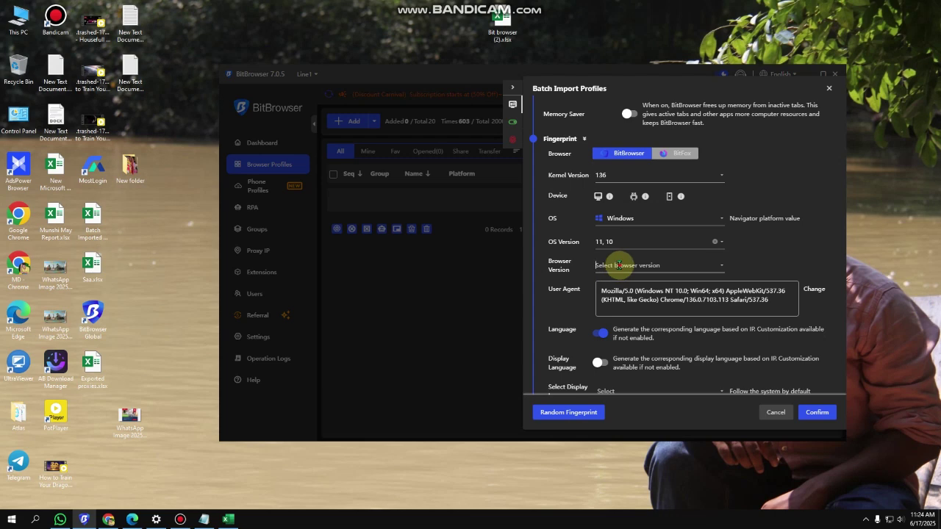
Select browser versions 136 and 135 for the imported profiles.
click(619, 265)
click(610, 285)
click(621, 309)
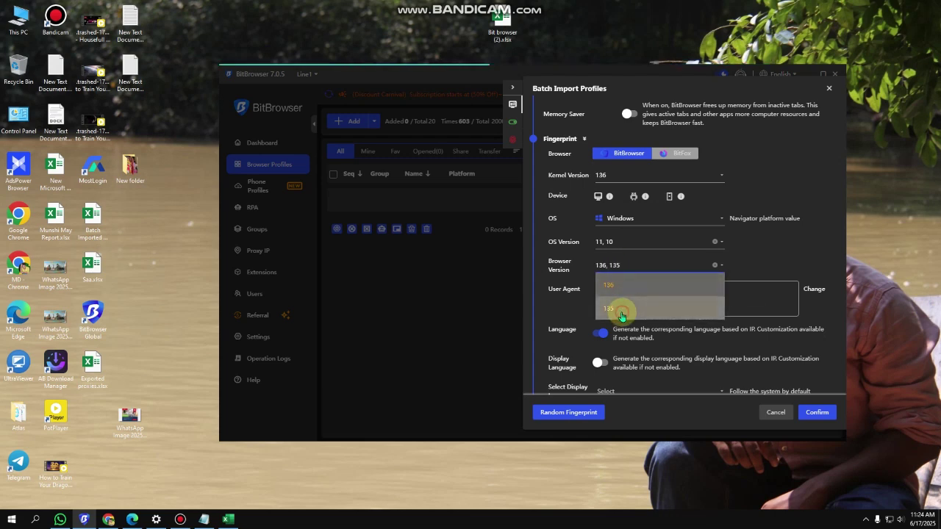
click(754, 263)
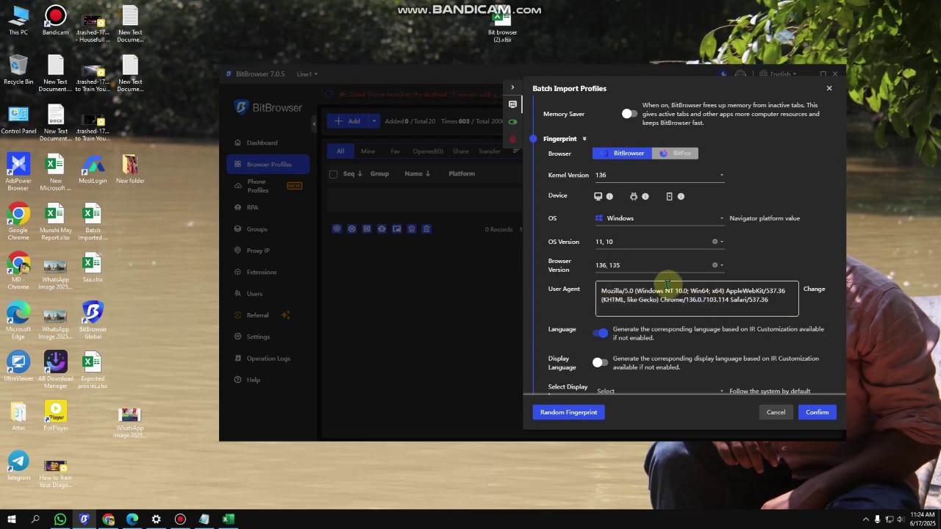
Switch the fingerprint's resolution to Custom and its fonts to Random.
scroll(669, 283, down, 10)
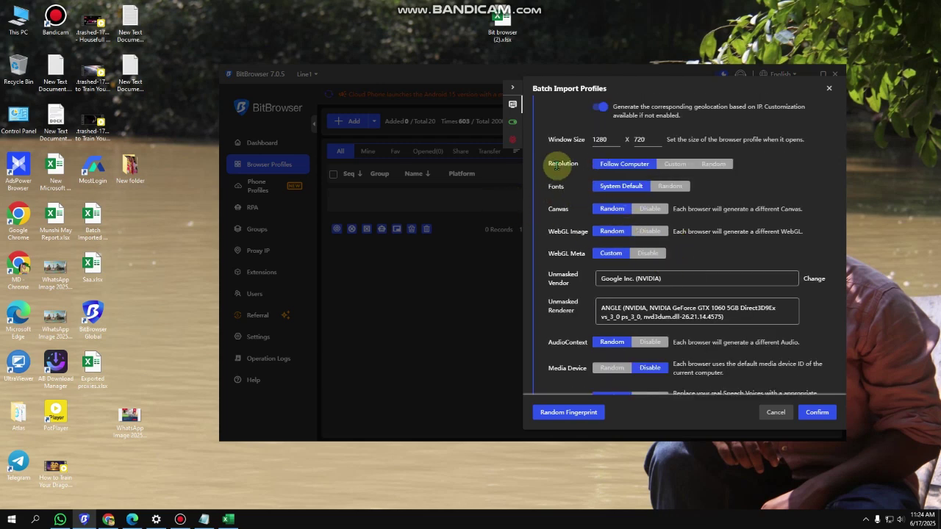
click(675, 163)
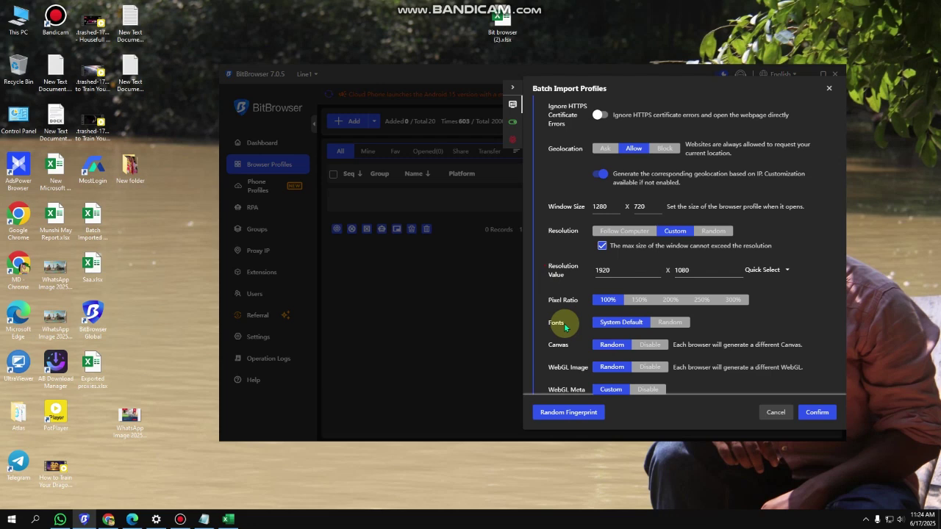
click(667, 323)
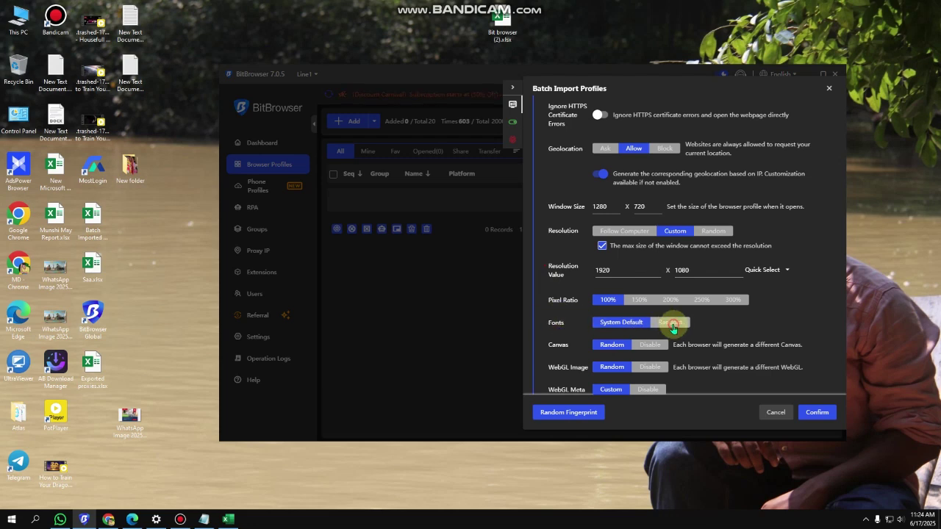
Set the hardware concurrency of the imported profiles to 20 cores.
scroll(710, 308, down, 10)
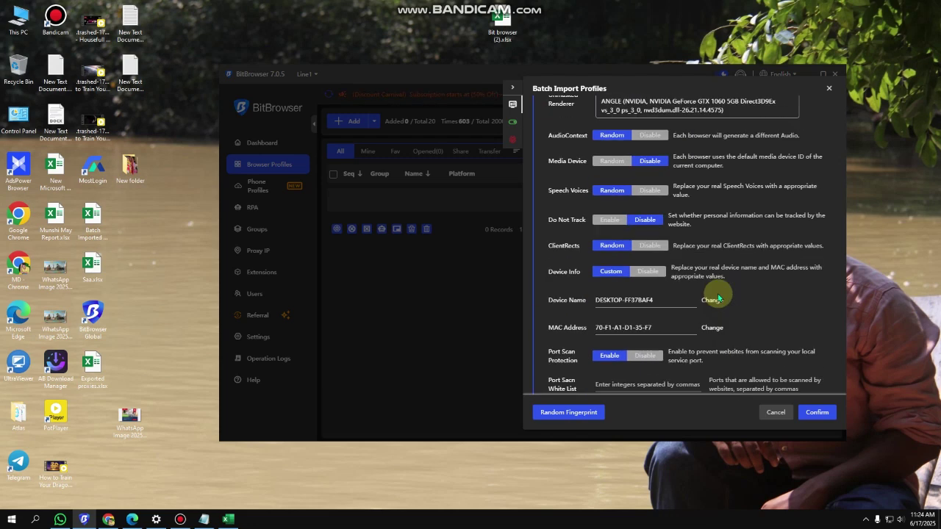
scroll(720, 290, down, 2)
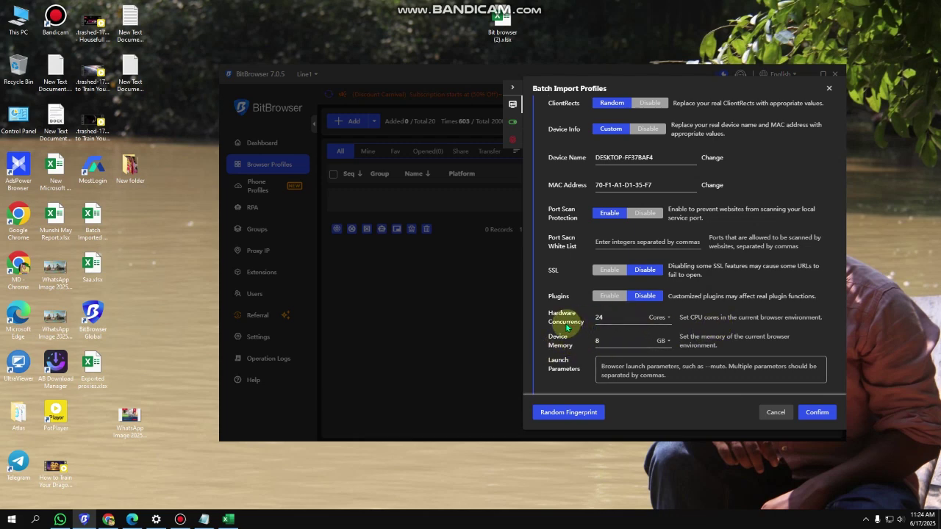
click(620, 317)
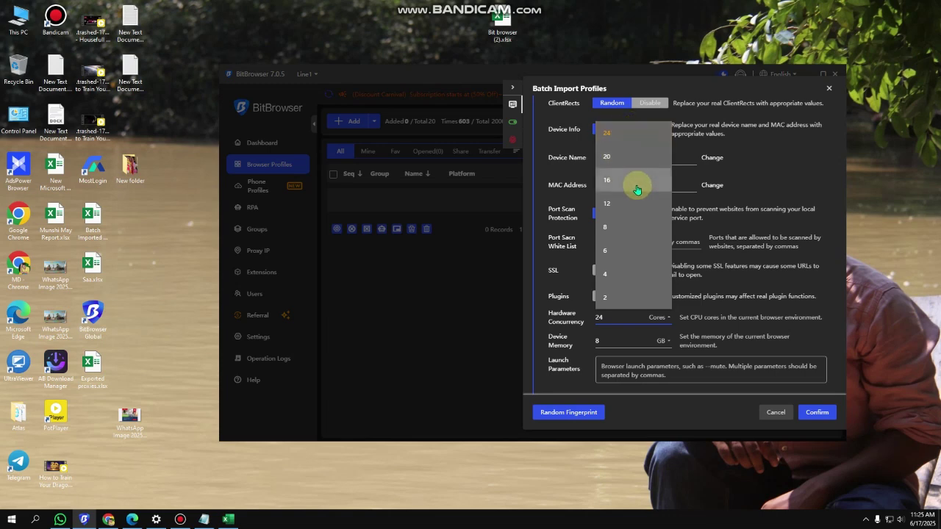
click(604, 156)
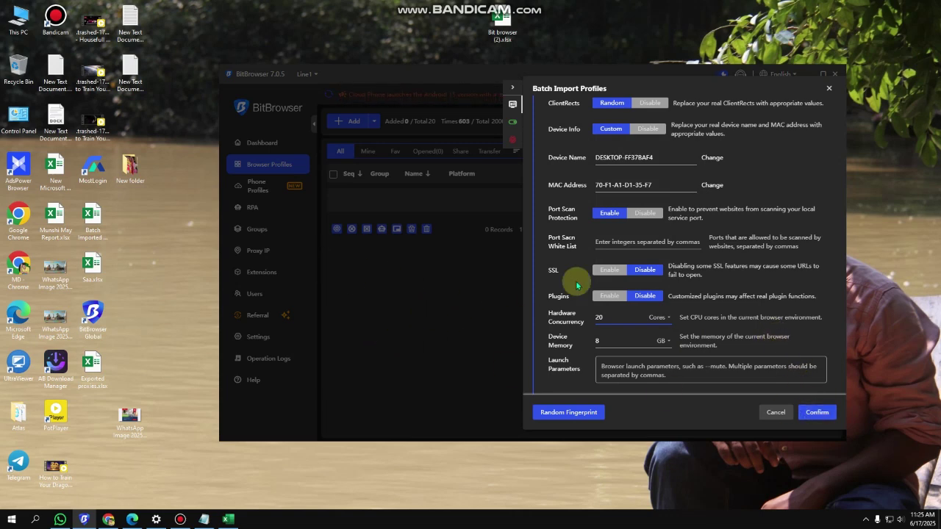
Review the fingerprint and preference settings from the hardware options back to the file import section.
scroll(751, 266, up, 1)
scroll(754, 256, up, 5)
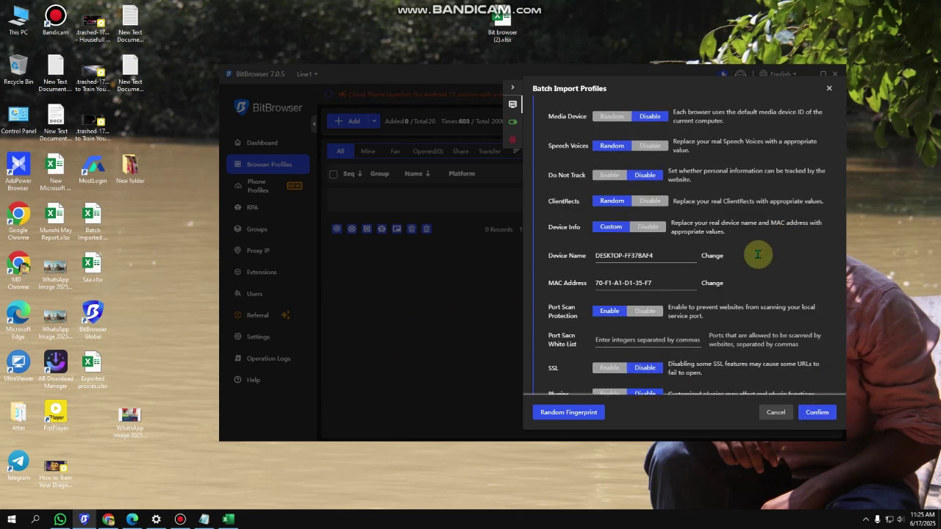
scroll(763, 258, up, 2)
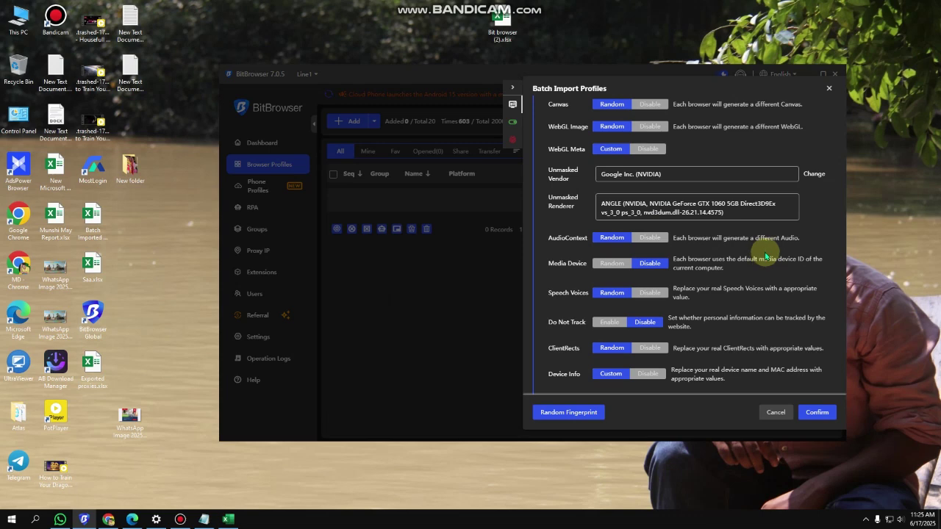
scroll(749, 266, up, 3)
scroll(662, 191, up, 10)
scroll(661, 195, up, 10)
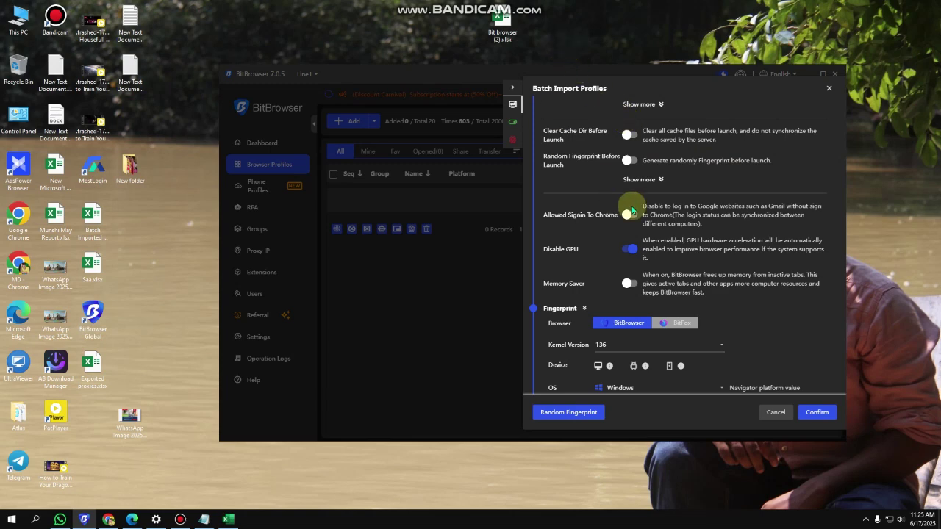
scroll(647, 205, up, 5)
scroll(702, 272, up, 3)
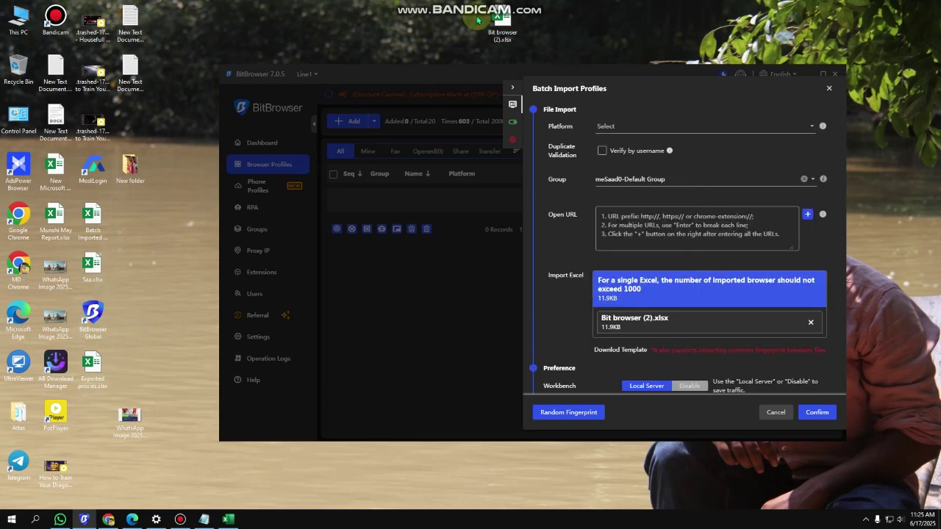
Shift the Bit browser (2).xlsx icon along the desktop and recheck the attached file, preferences and fingerprint versions.
drag(502, 23, 599, 61)
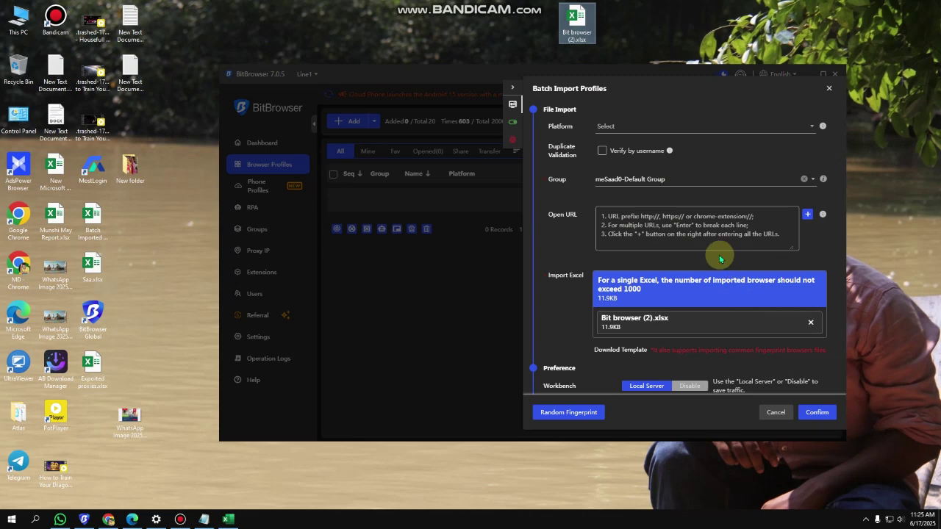
scroll(719, 253, down, 2)
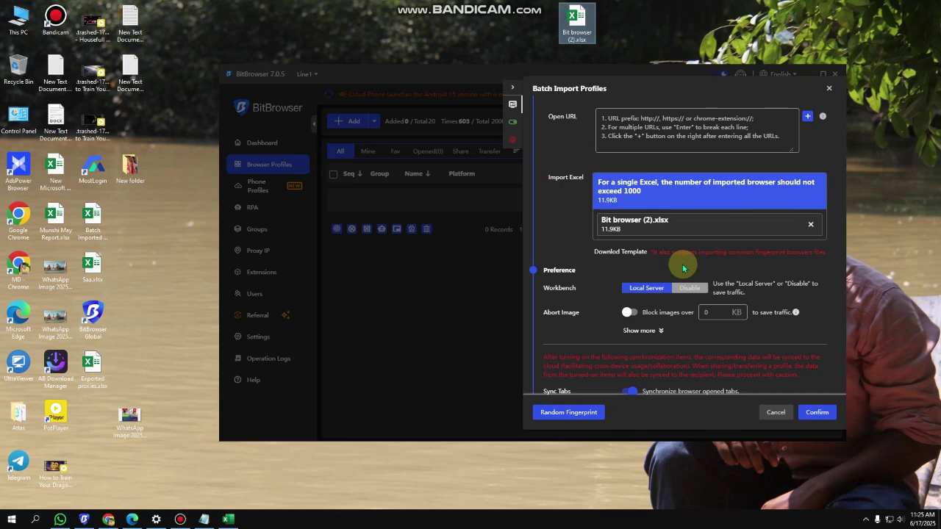
scroll(691, 272, down, 2)
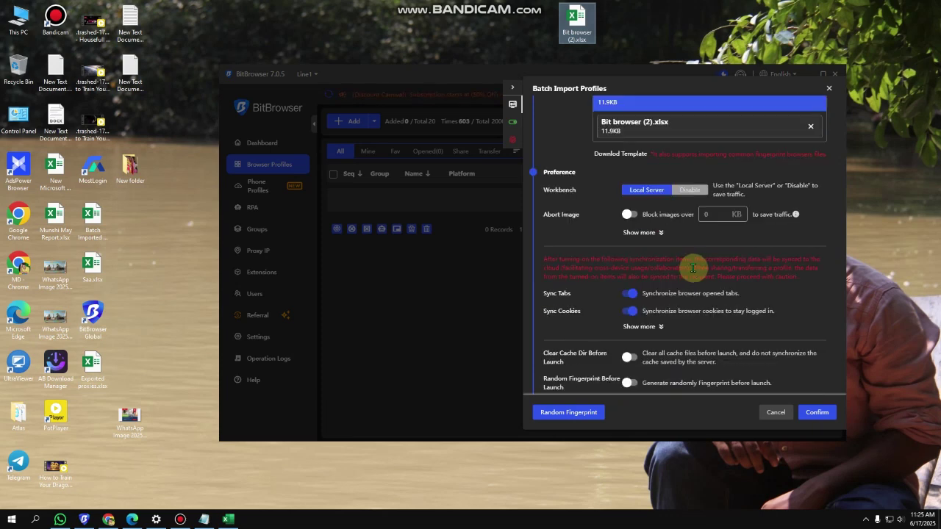
scroll(665, 254, up, 2)
scroll(680, 268, down, 2)
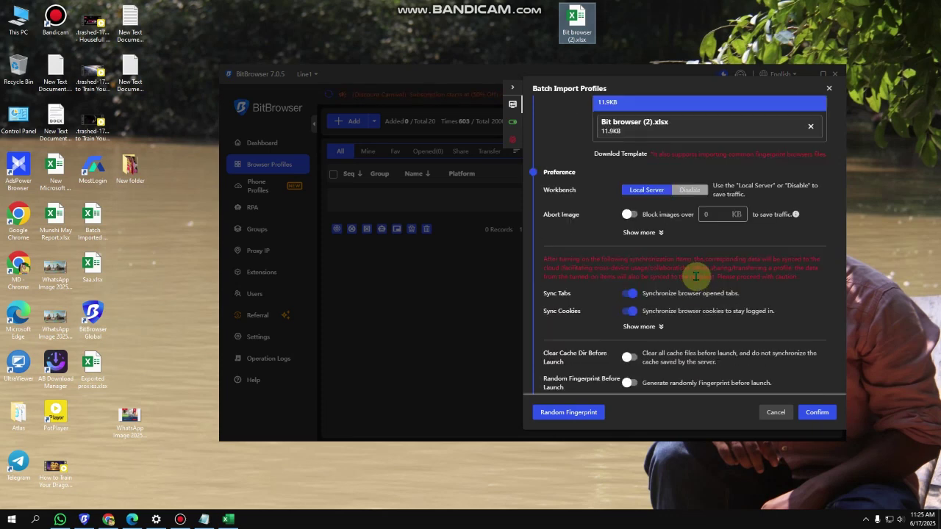
scroll(694, 276, down, 6)
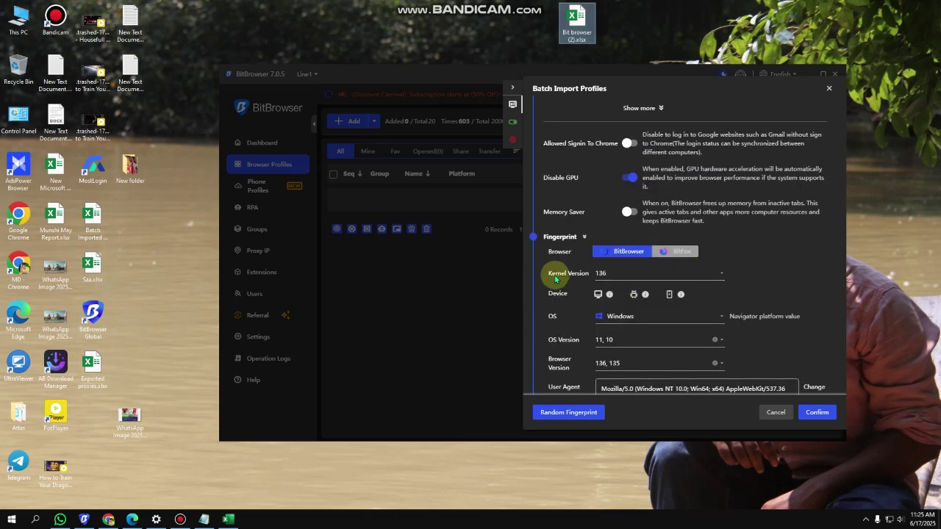
scroll(753, 263, down, 1)
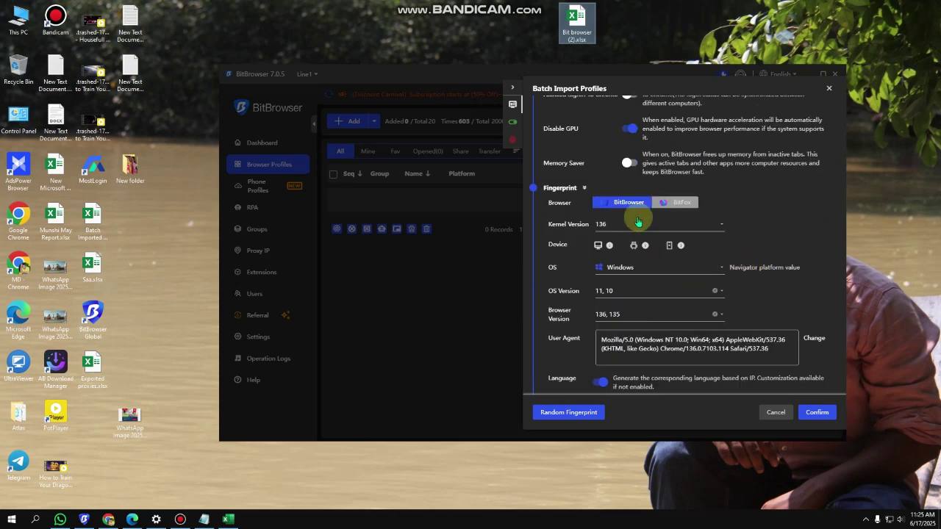
Set the fingerprint's kernel version to 134 for the imported profiles.
click(647, 233)
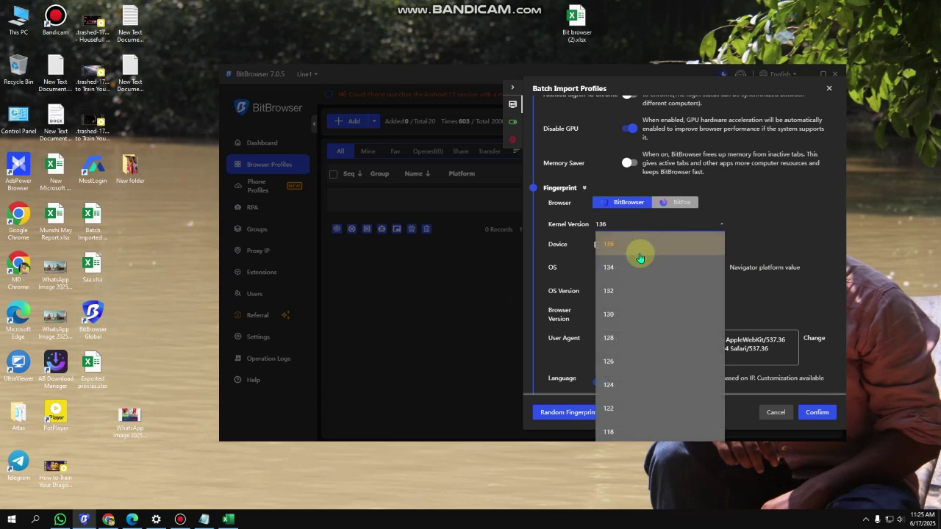
click(641, 263)
click(616, 228)
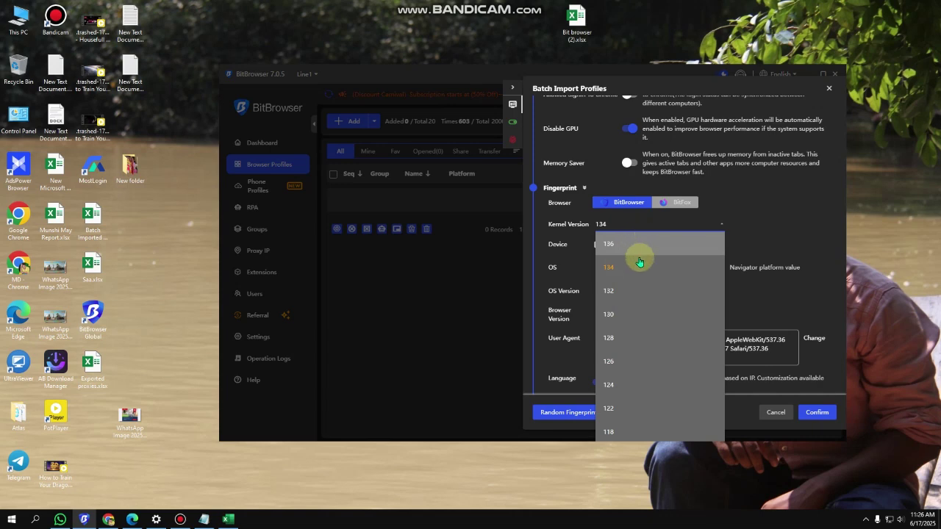
click(742, 234)
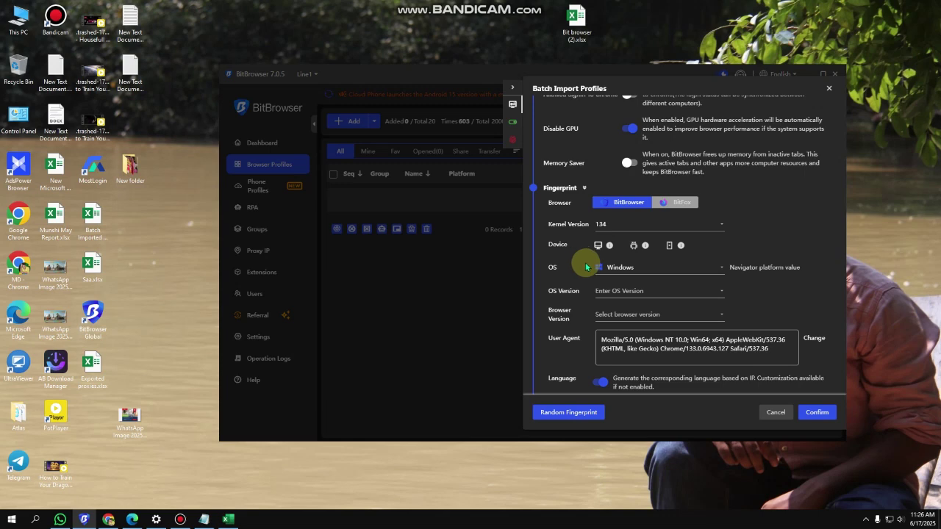
Switch the fingerprint's device to Android and select OS versions 15, 14, 13, 12, 11 and 10.
mouse_move(644, 246)
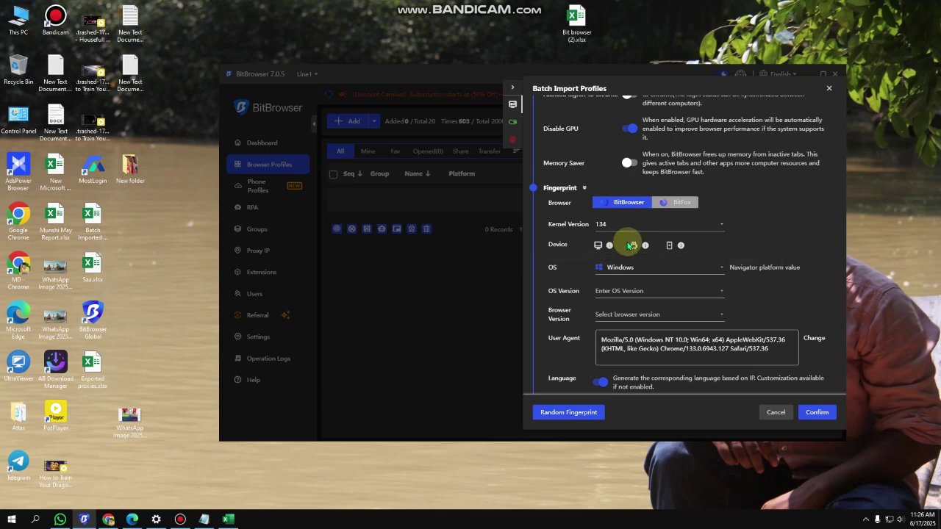
click(632, 246)
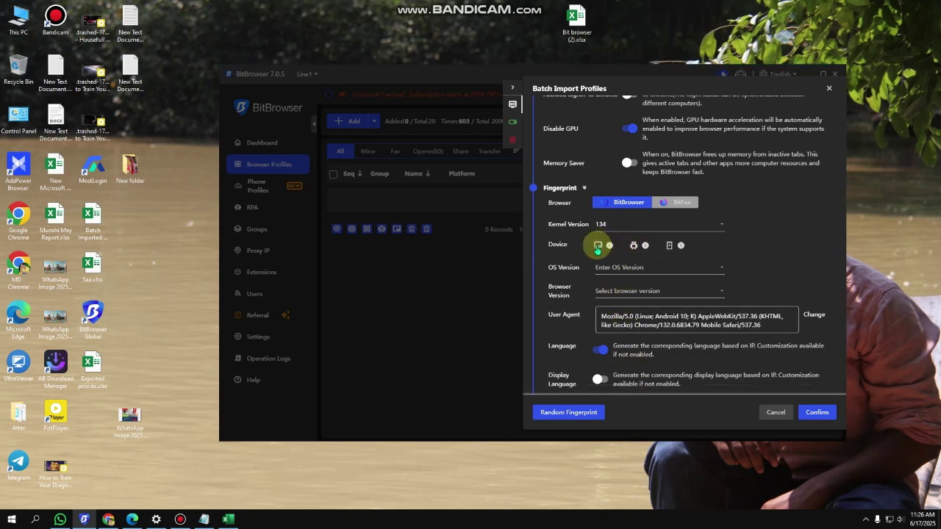
click(596, 247)
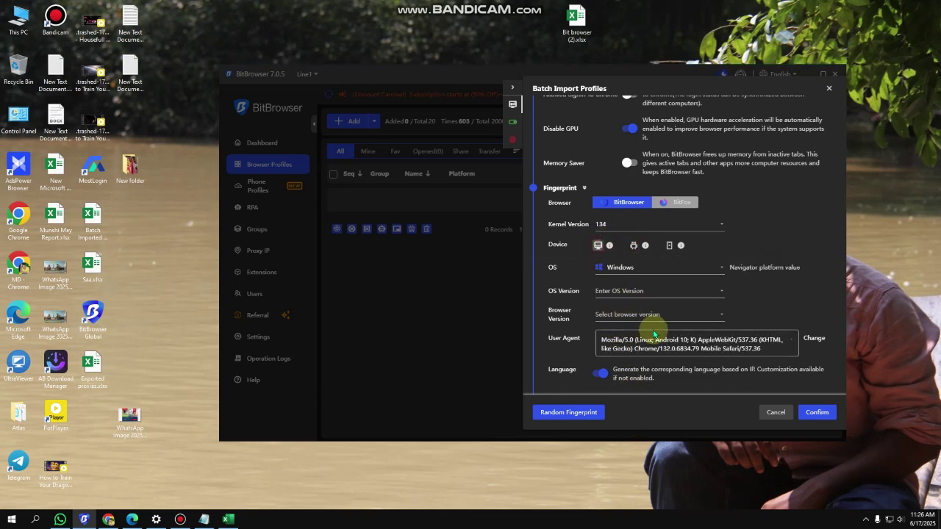
click(632, 246)
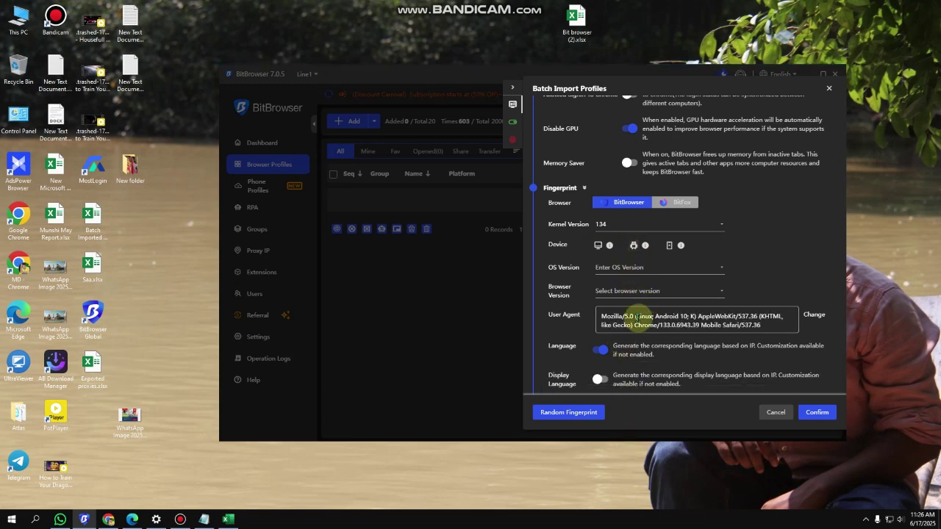
click(610, 266)
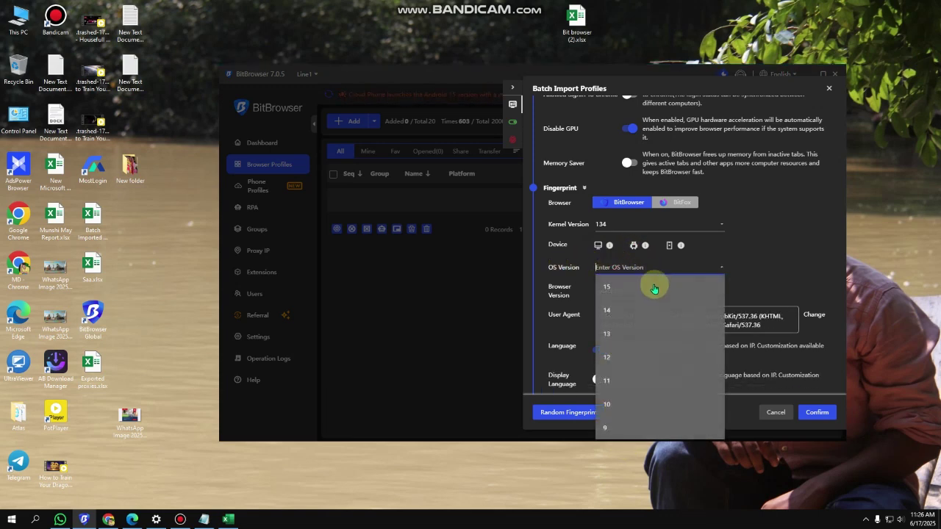
click(616, 310)
click(628, 336)
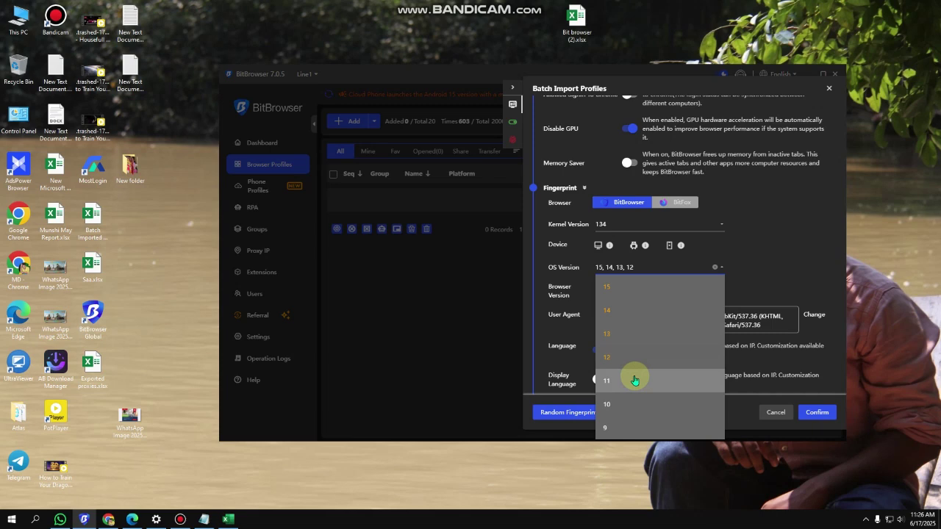
click(634, 380)
click(627, 403)
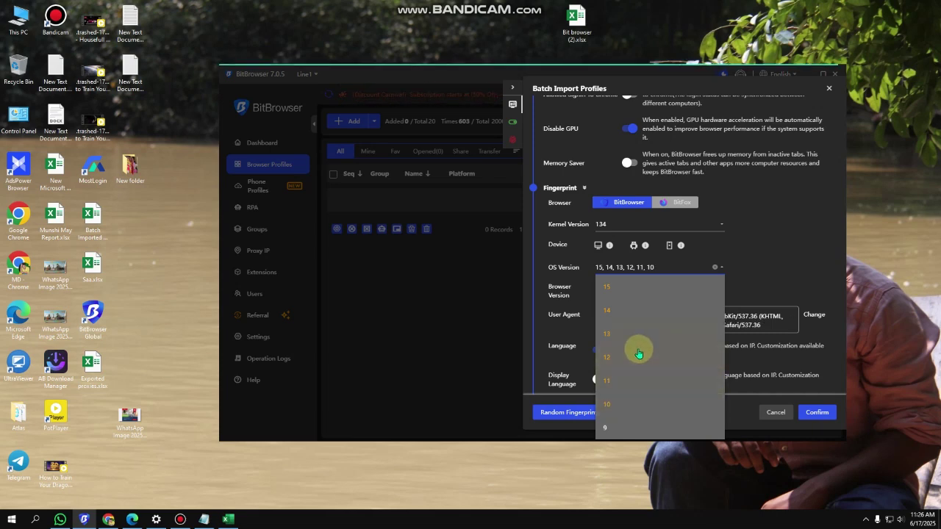
click(788, 253)
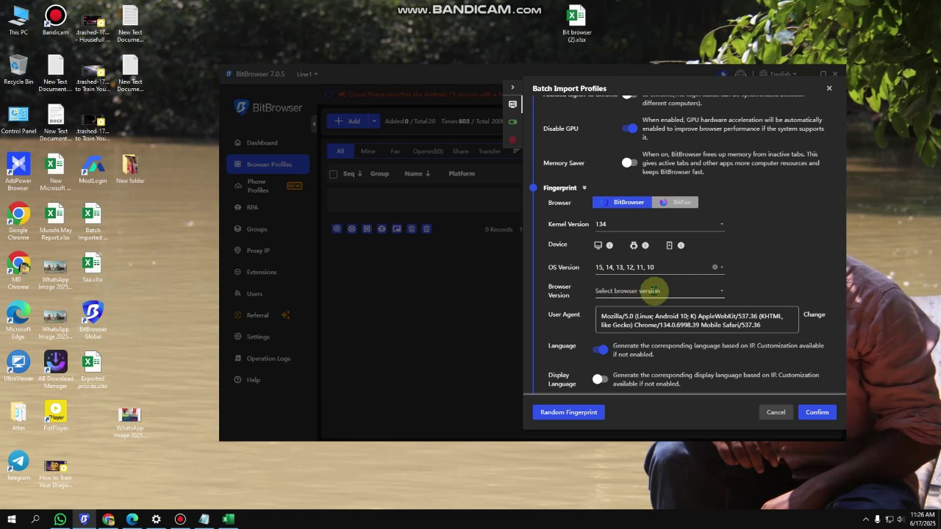
Switch the device to desktop and back to Android, and check the kernel versions offered.
click(598, 245)
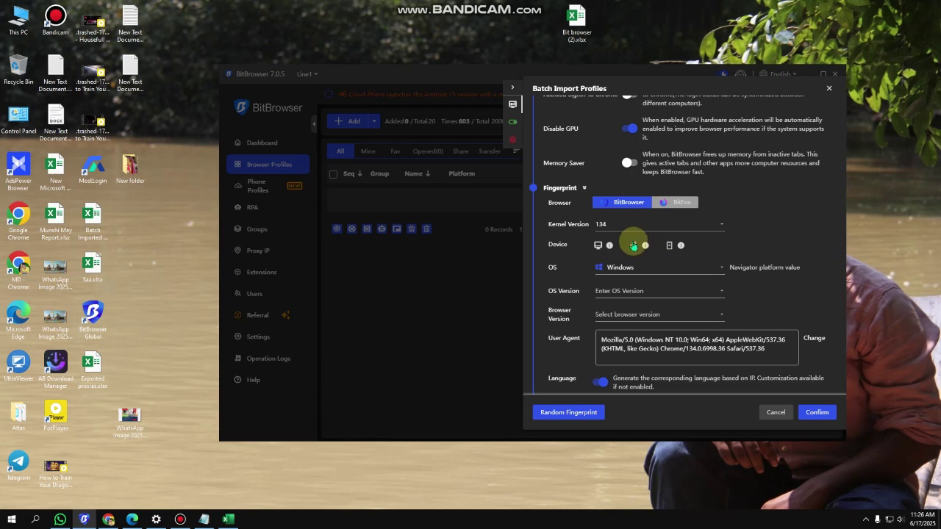
click(633, 245)
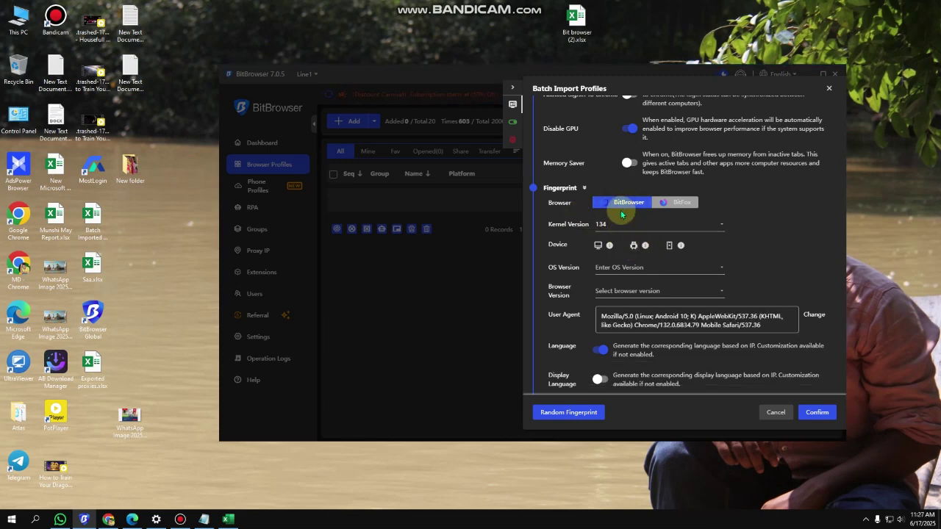
click(625, 227)
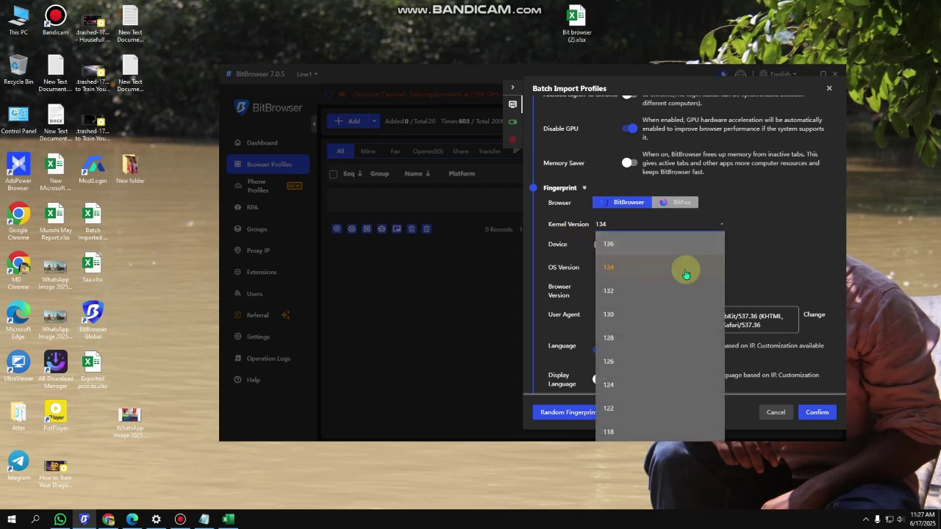
click(783, 256)
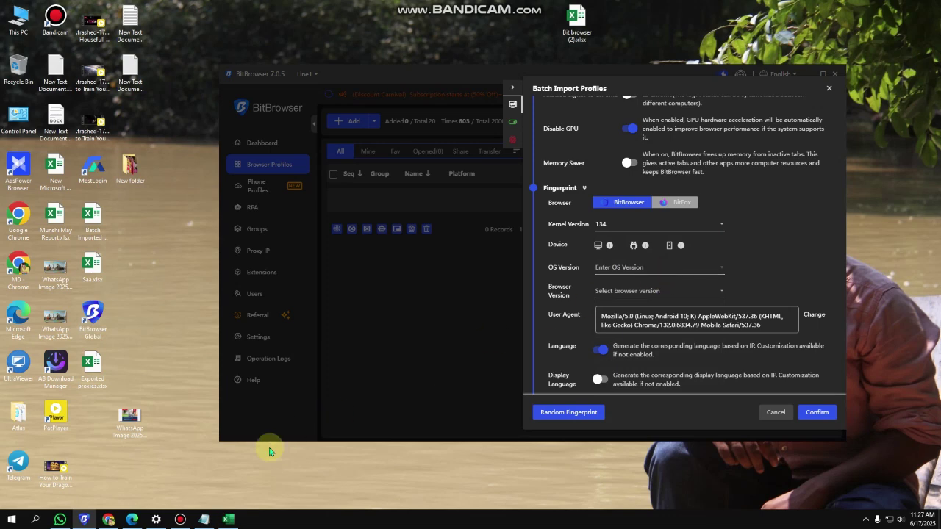
click(180, 519)
click(180, 519)
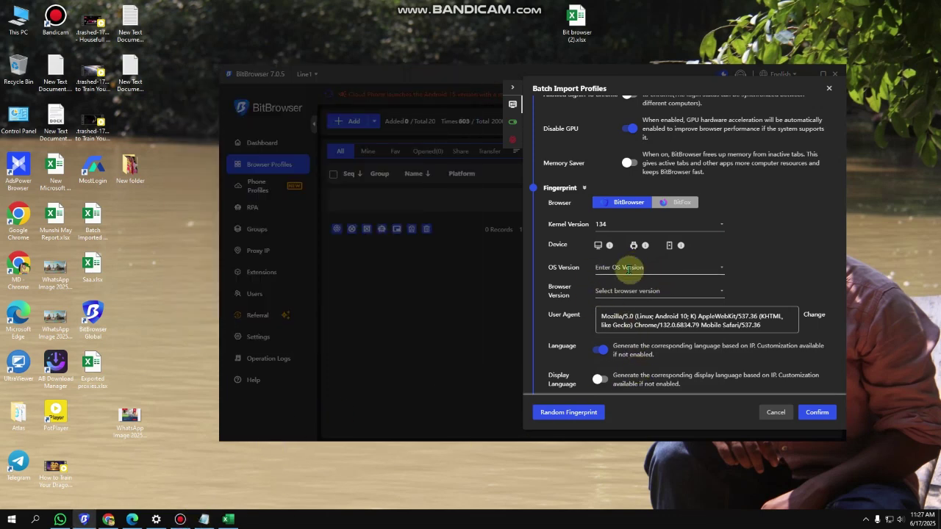
Reselect Android as the device and set its OS versions to 10, 11, 12, 13, 14 and 15.
click(635, 247)
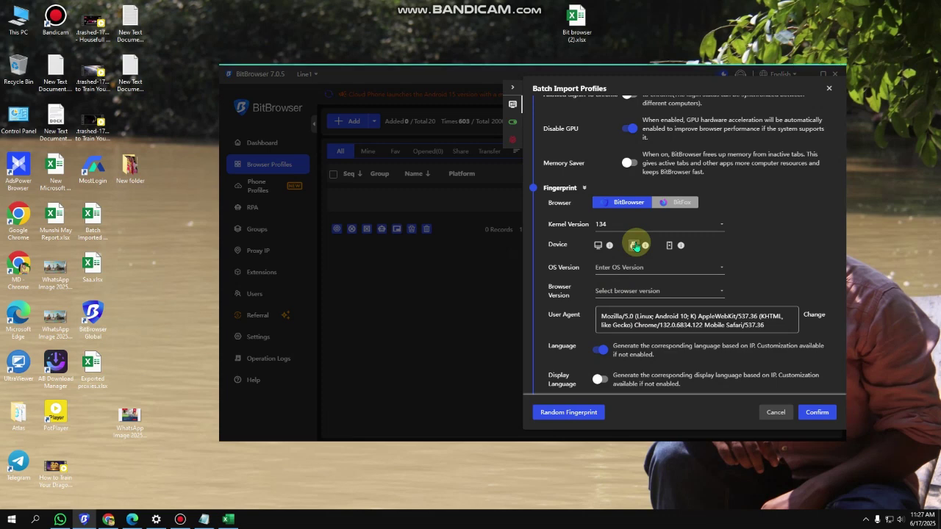
click(625, 270)
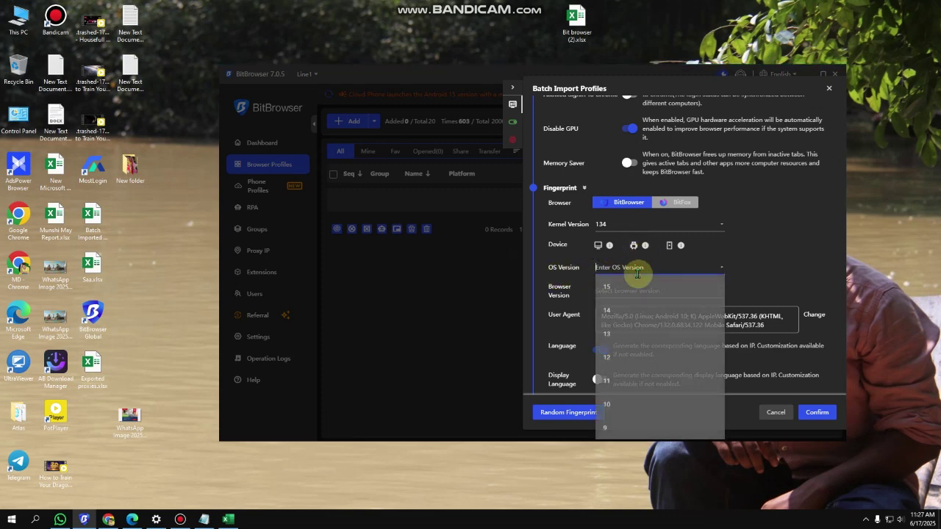
click(625, 402)
click(621, 381)
click(616, 359)
click(610, 334)
click(609, 311)
click(609, 288)
click(780, 279)
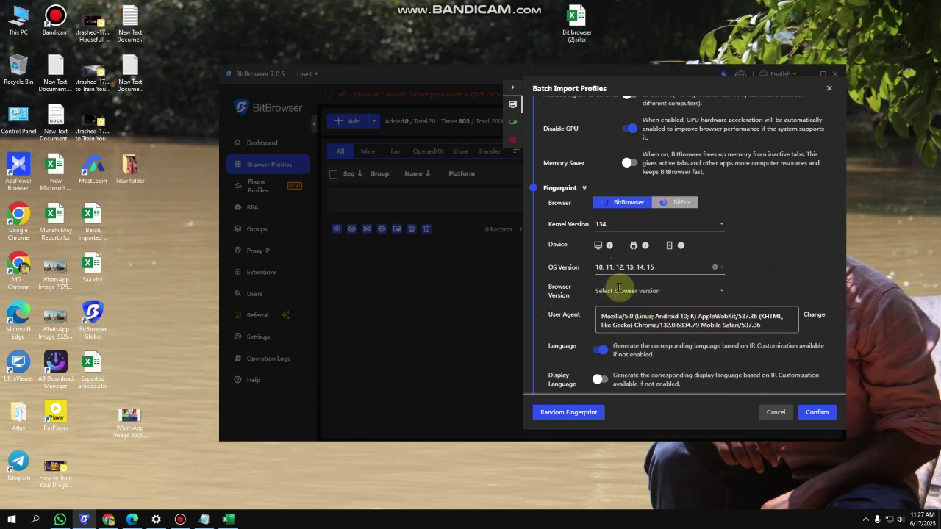
Select browser versions 132, 133 and 134 for the Android fingerprint.
click(623, 287)
click(613, 356)
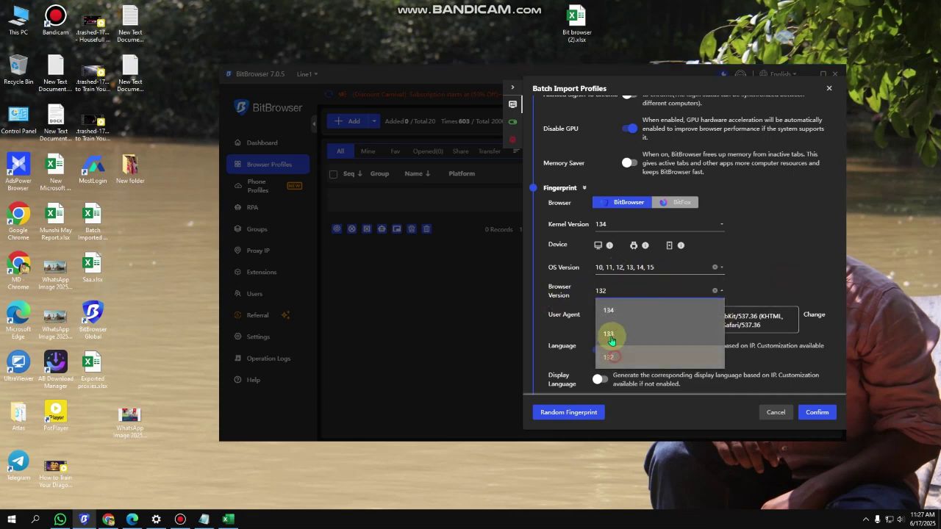
click(611, 335)
click(615, 310)
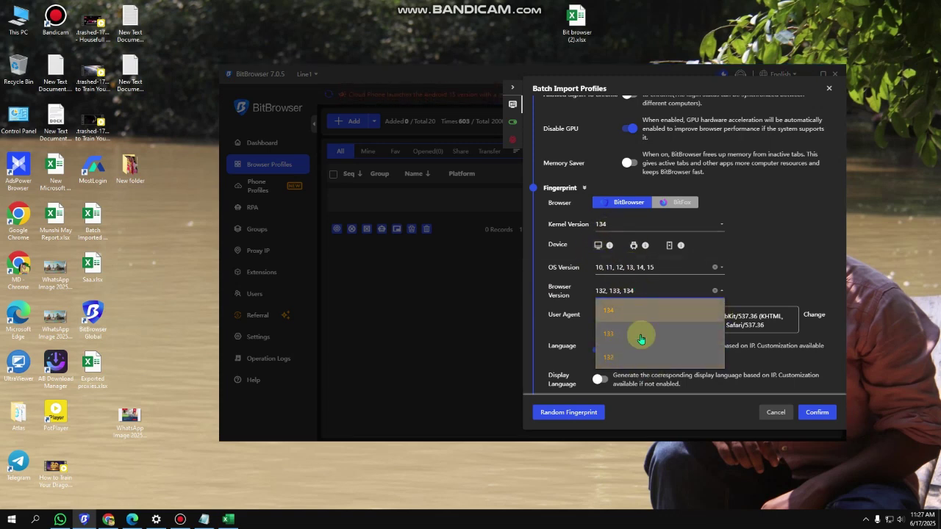
Try the Follow Computer resolution, return it to Custom, and check the font options.
scroll(695, 267, down, 5)
scroll(695, 267, down, 5)
scroll(693, 272, up, 3)
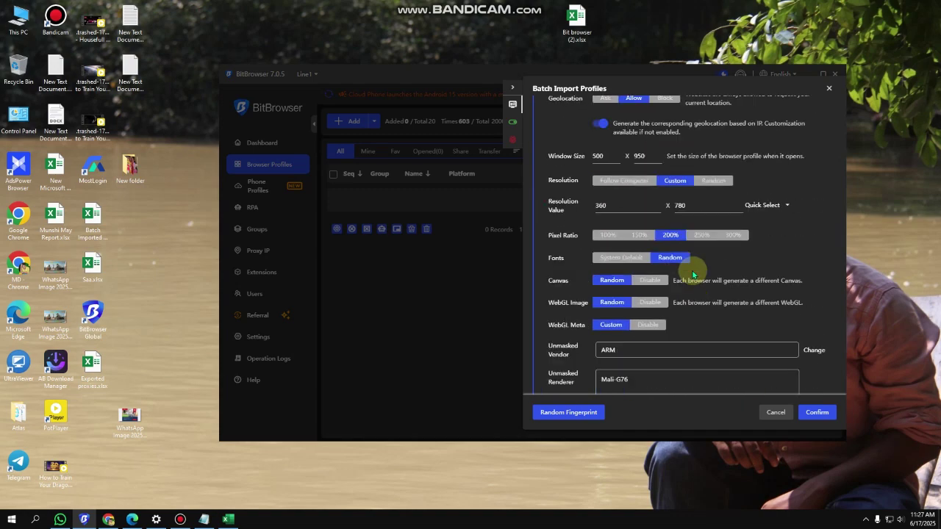
scroll(691, 274, up, 2)
scroll(685, 272, down, 1)
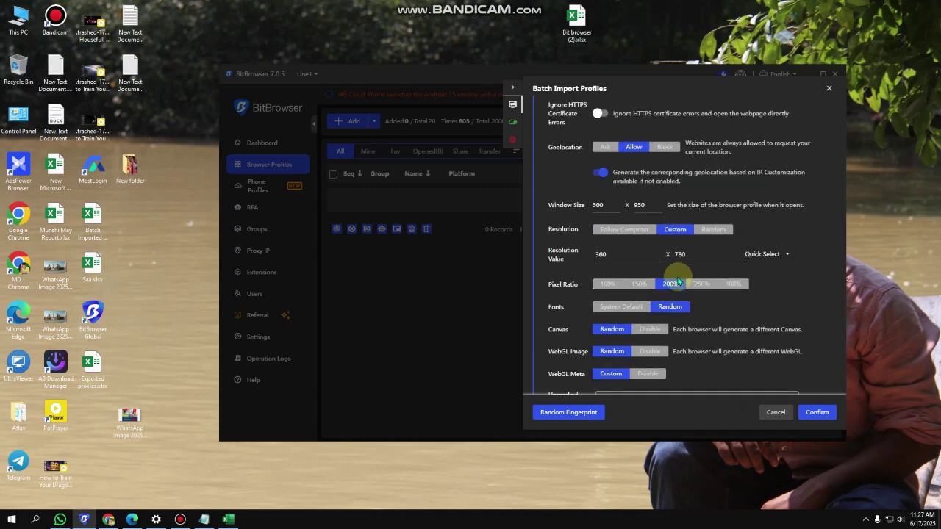
click(651, 230)
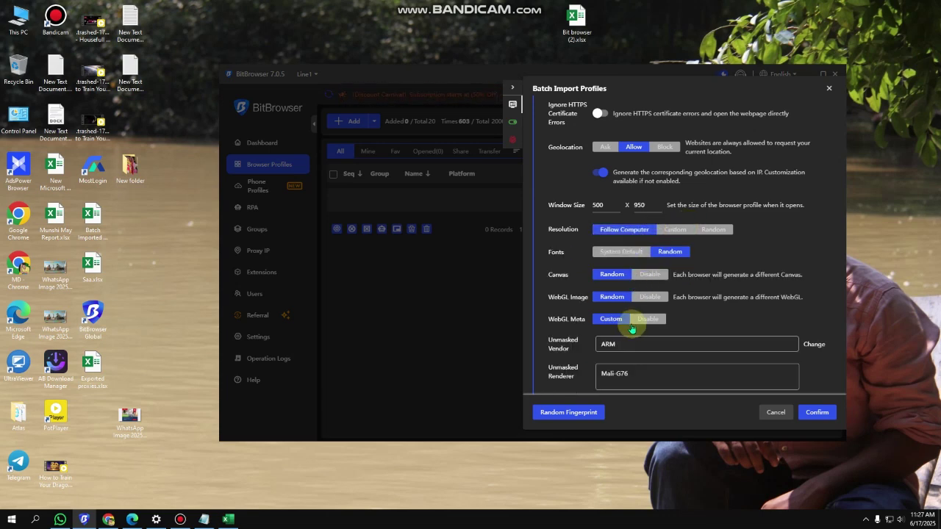
click(671, 230)
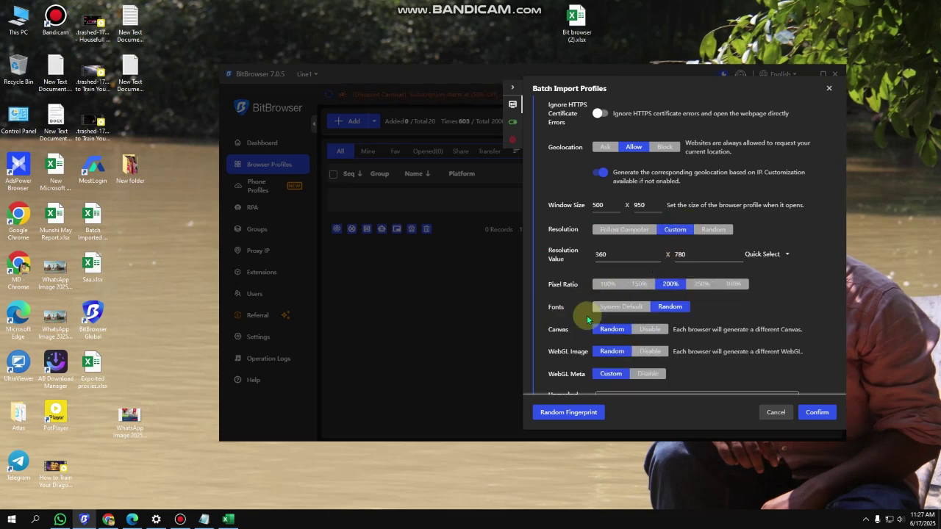
click(621, 307)
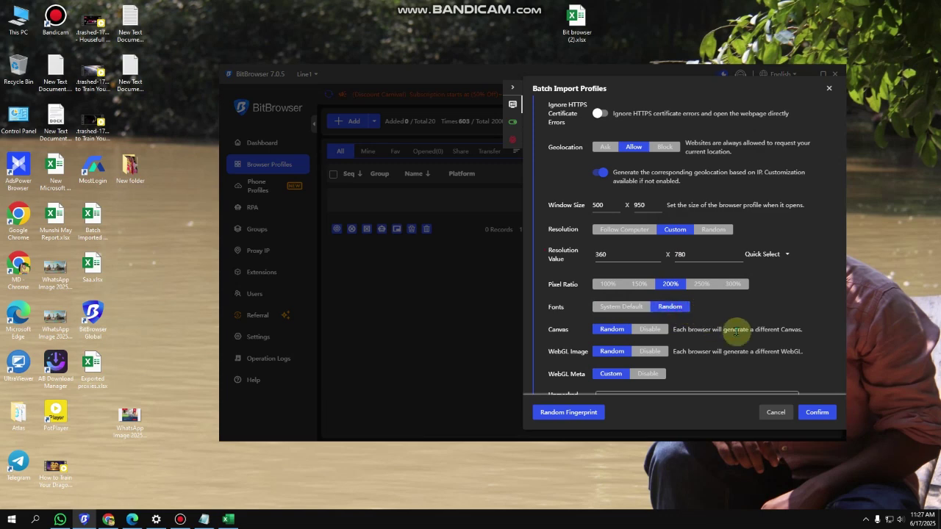
Set the hardware concurrency of the imported profiles to 16 cores.
scroll(669, 338, down, 5)
scroll(673, 329, down, 1)
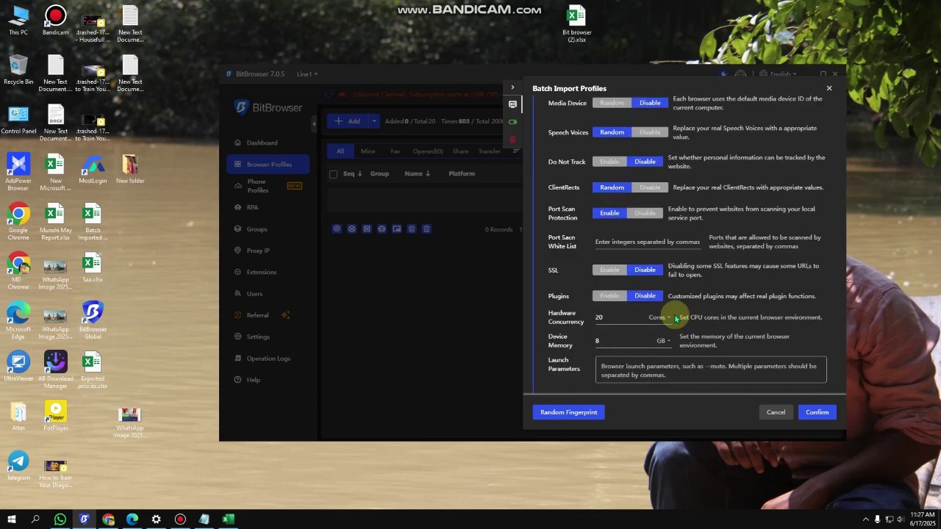
click(635, 322)
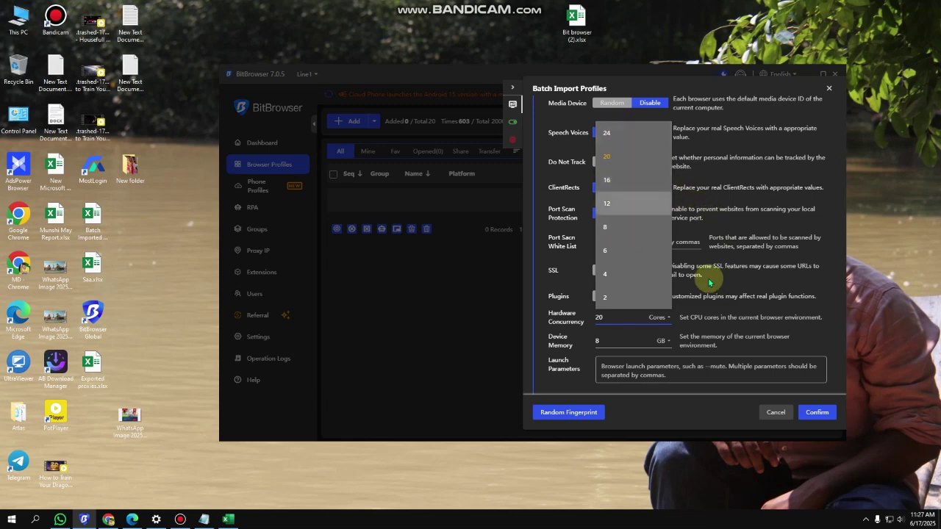
click(643, 182)
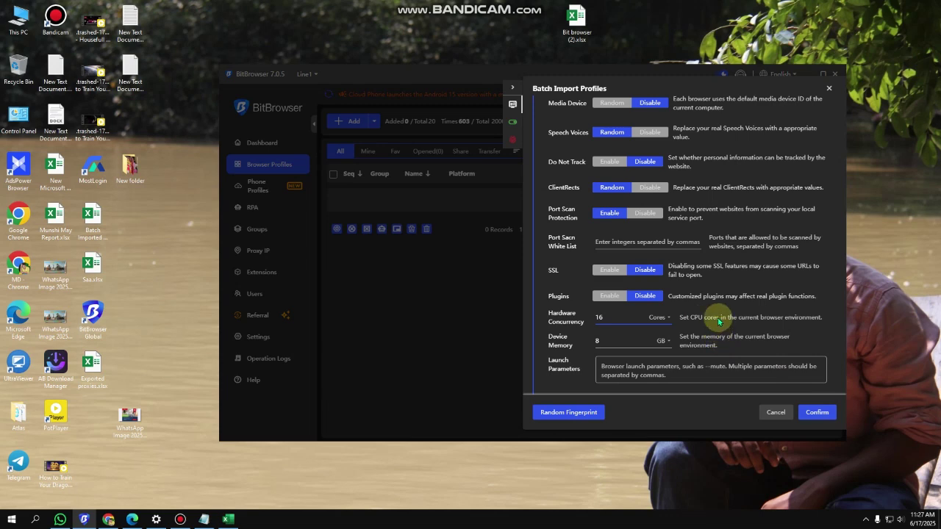
Switch the fingerprint's device back to desktop with Windows and choose kernel version 134.
scroll(749, 319, up, 5)
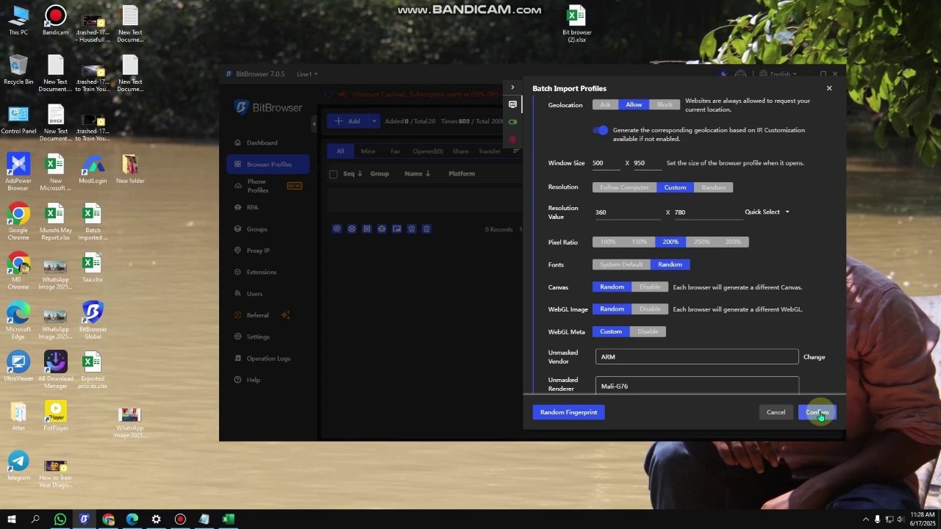
scroll(723, 309, up, 8)
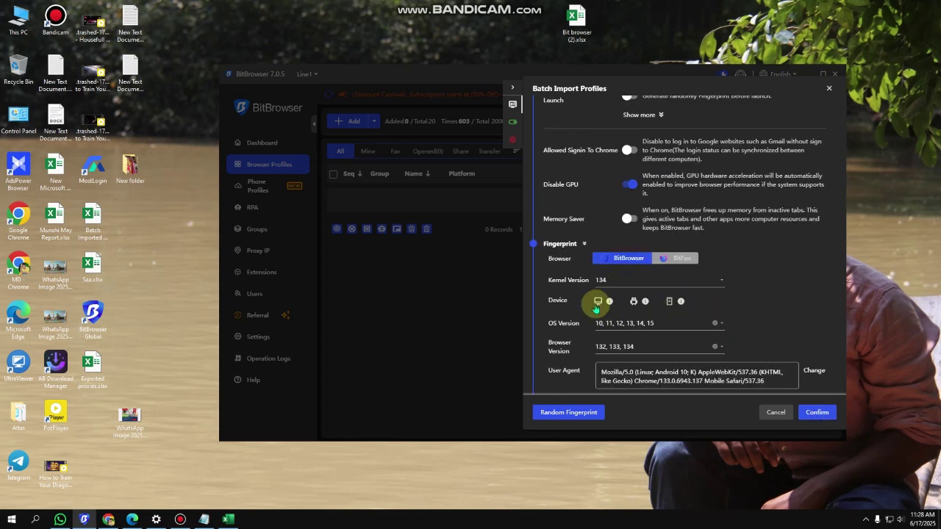
click(597, 302)
scroll(688, 265, down, 2)
click(626, 184)
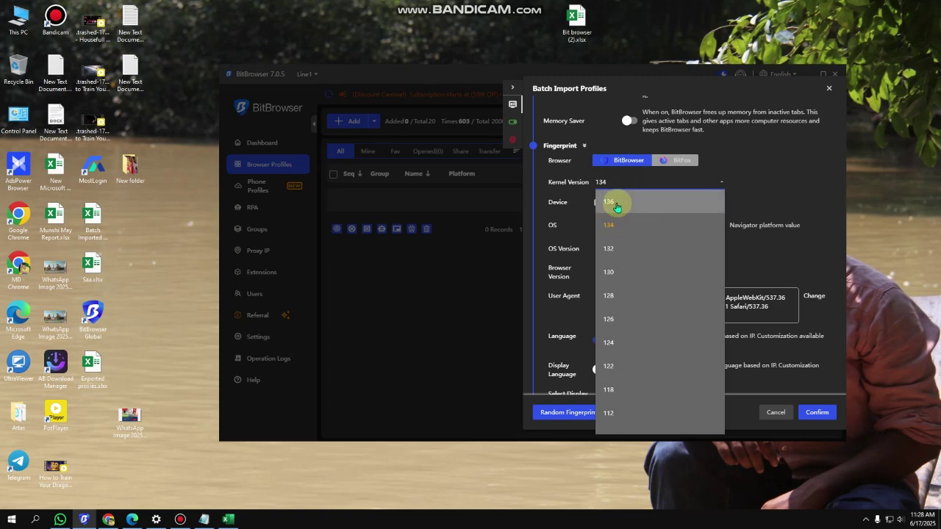
click(619, 229)
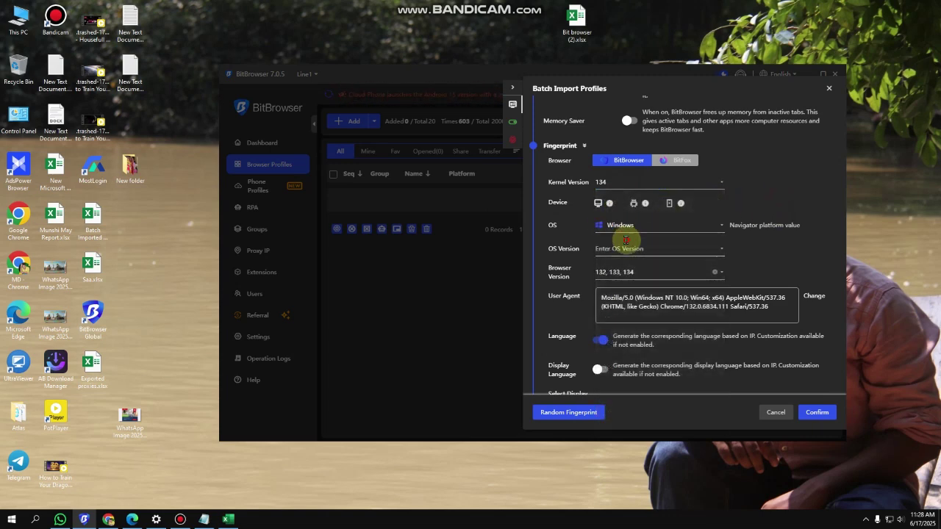
Select Windows OS versions 11 and 10 for the fingerprint.
click(625, 245)
click(621, 269)
click(668, 287)
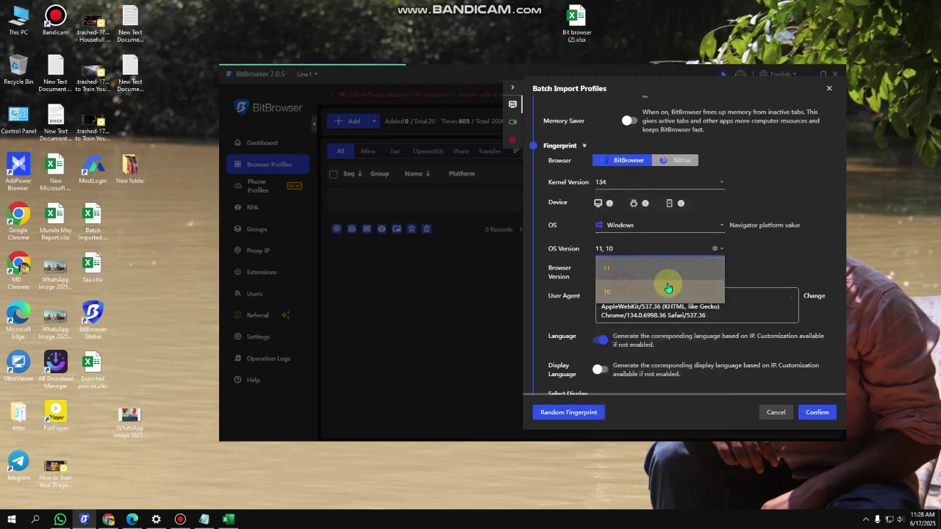
click(776, 266)
Select browser versions 134, 133 and 132 for the imported profiles' fingerprint.
scroll(739, 205, down, 1)
click(609, 223)
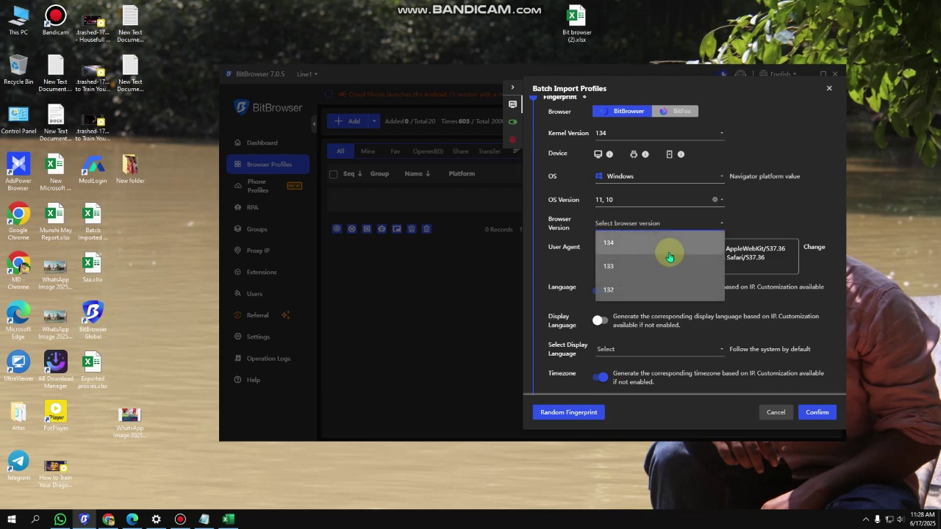
click(669, 254)
click(609, 266)
click(612, 289)
click(794, 203)
Review the remaining fingerprint settings down to the launch parameters and confirm the batch import.
scroll(718, 257, down, 3)
scroll(718, 257, down, 9)
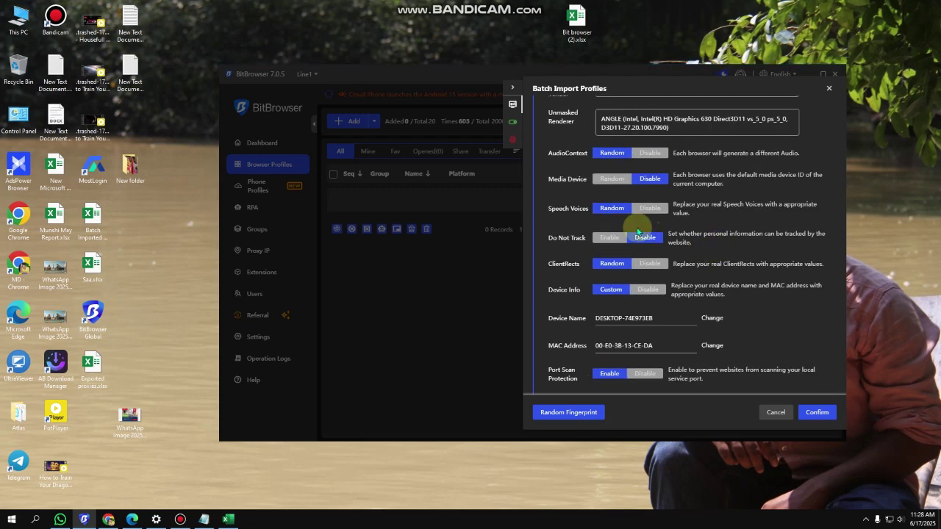
scroll(804, 310, up, 1)
scroll(749, 311, down, 4)
click(451, 76)
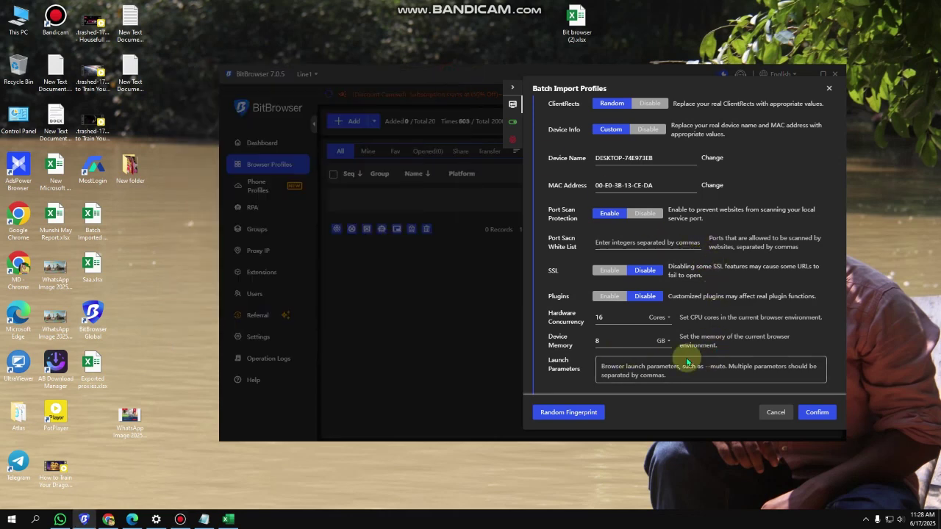
click(817, 413)
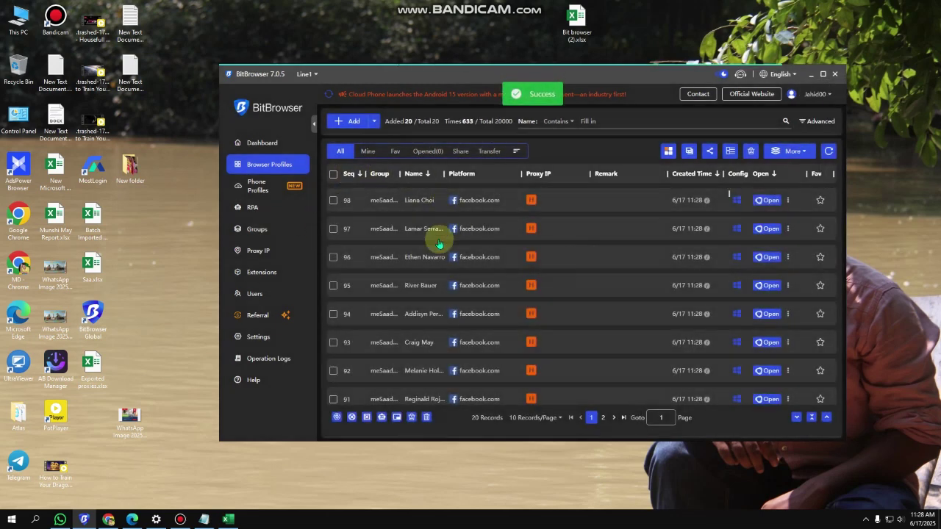
Maximize the window, check both pages of imported profiles, and select all profiles on the first page.
mouse_move(428, 128)
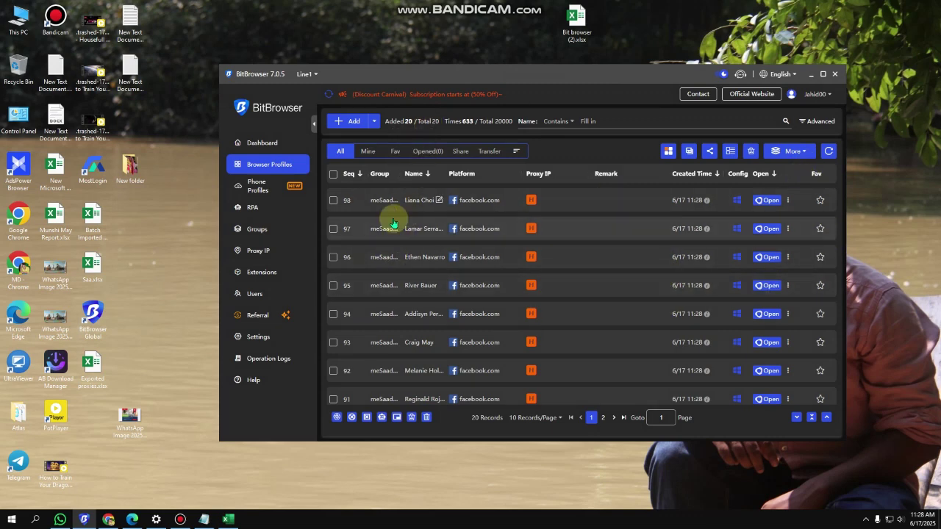
mouse_move(424, 124)
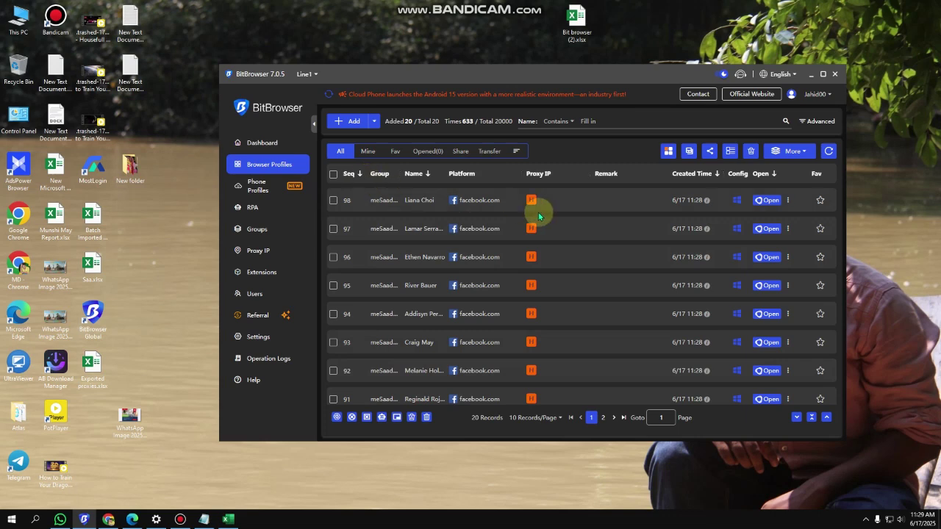
click(823, 73)
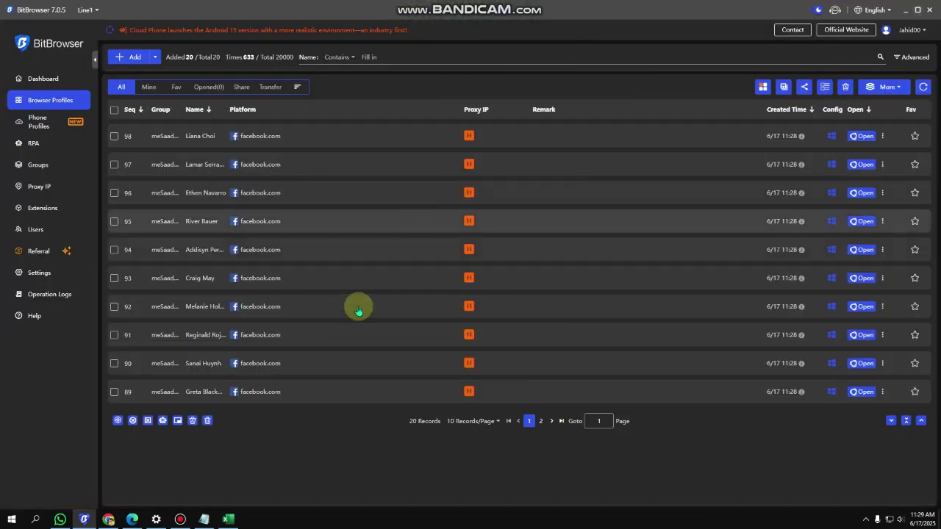
click(539, 421)
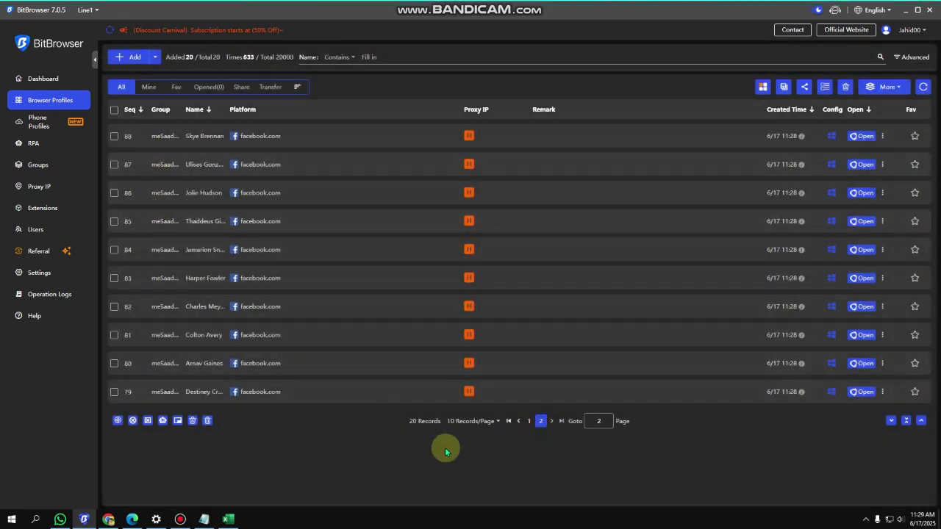
click(531, 421)
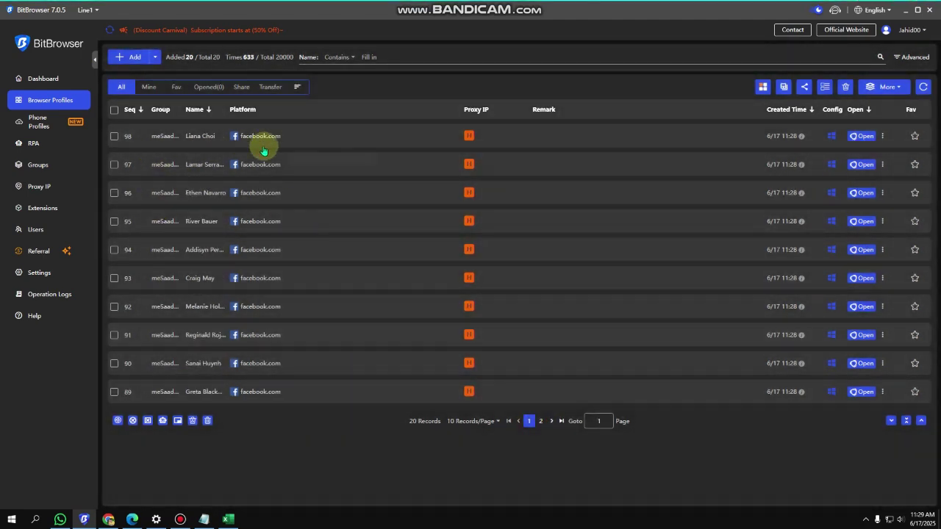
click(114, 108)
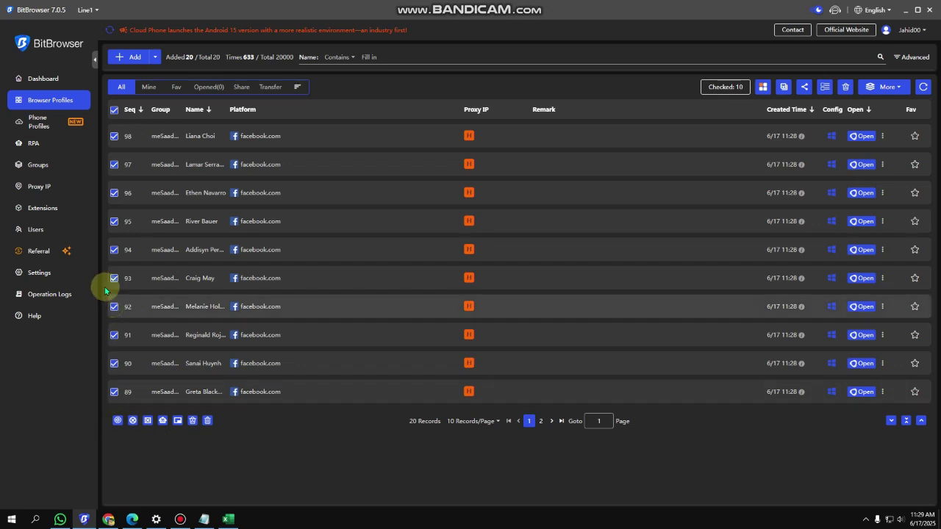
Set the browser start style to Start Minimize, save the basic settings, and return to the browser profiles.
click(58, 275)
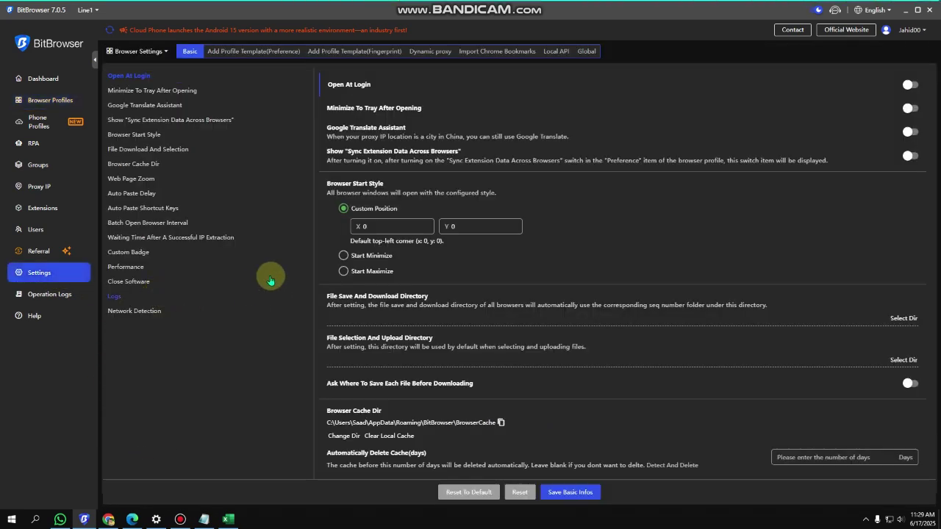
click(163, 91)
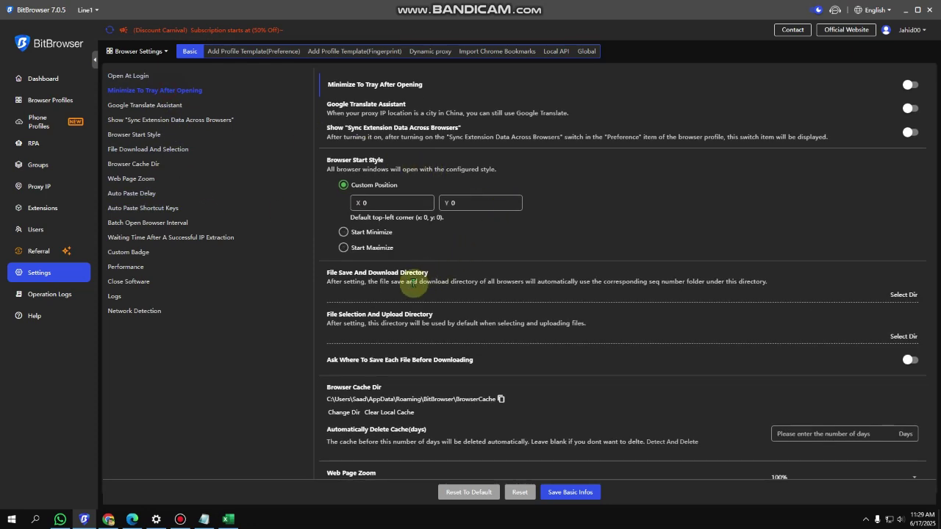
click(367, 233)
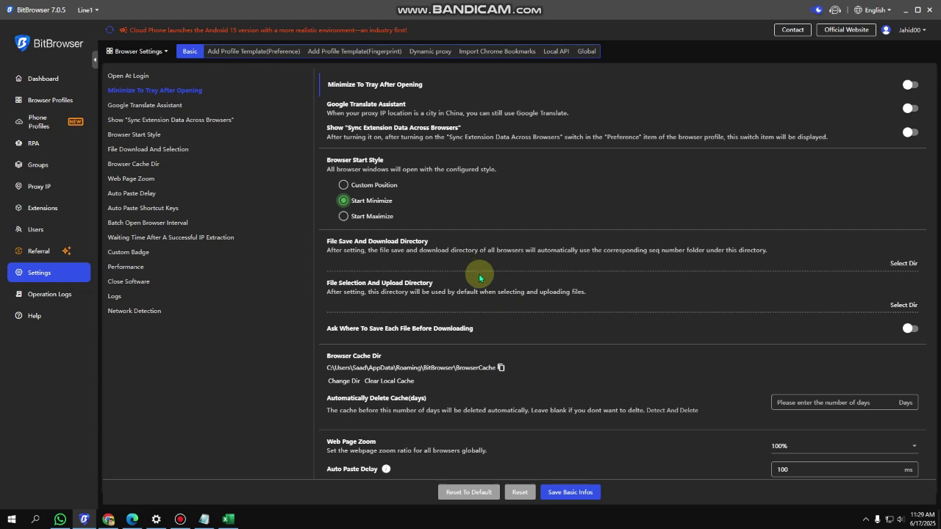
click(570, 494)
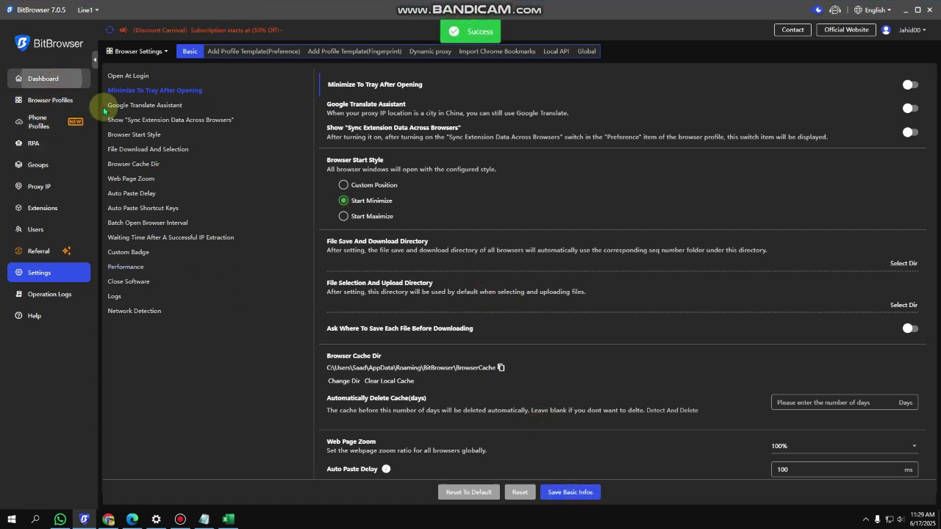
click(70, 86)
click(51, 100)
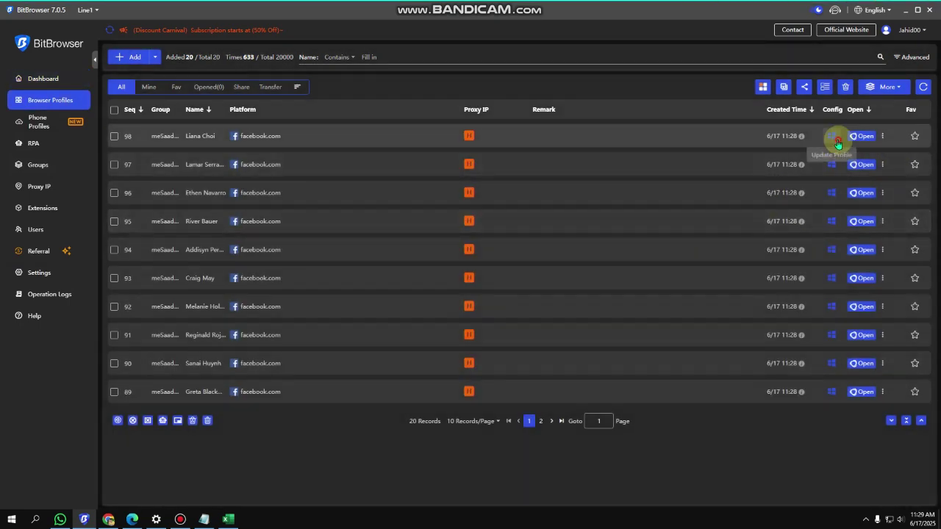
Check the configuration of profile 98 without changing it, open its browser, and check the desktop for its window.
click(835, 137)
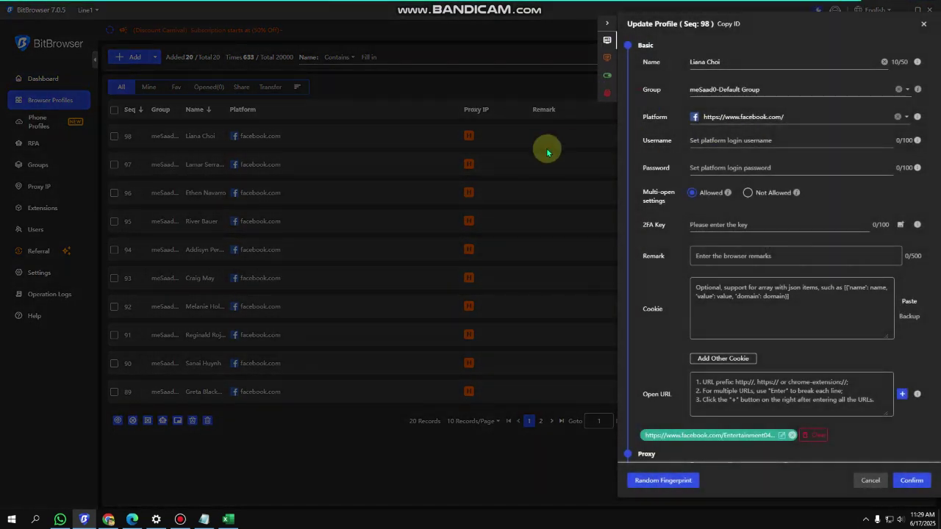
click(923, 23)
click(864, 135)
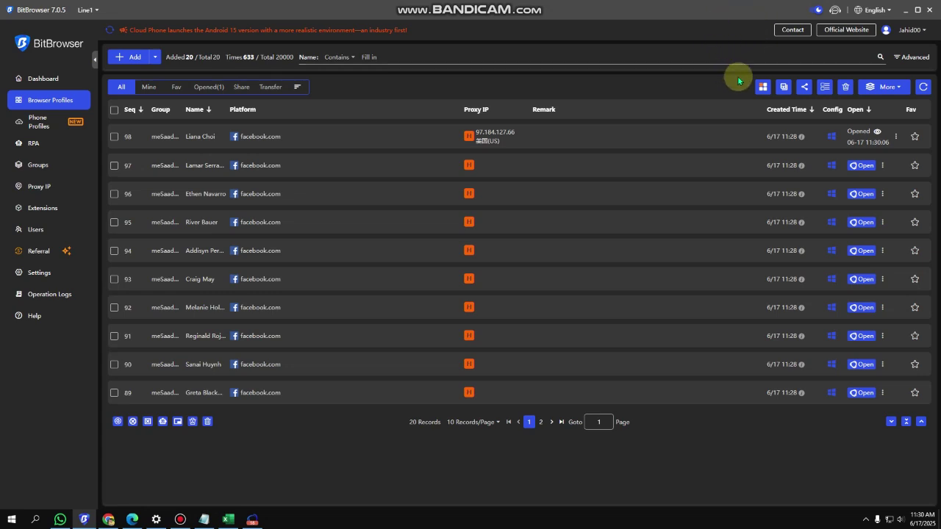
click(905, 9)
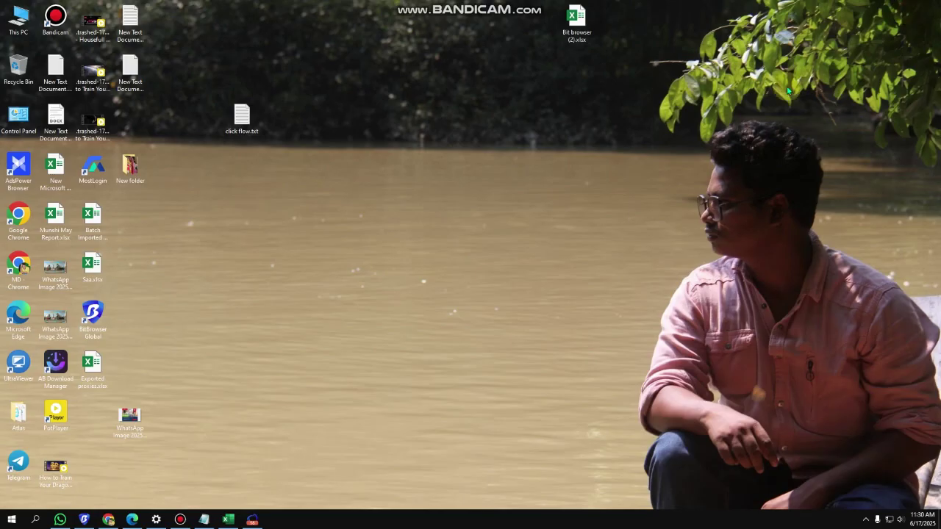
click(83, 520)
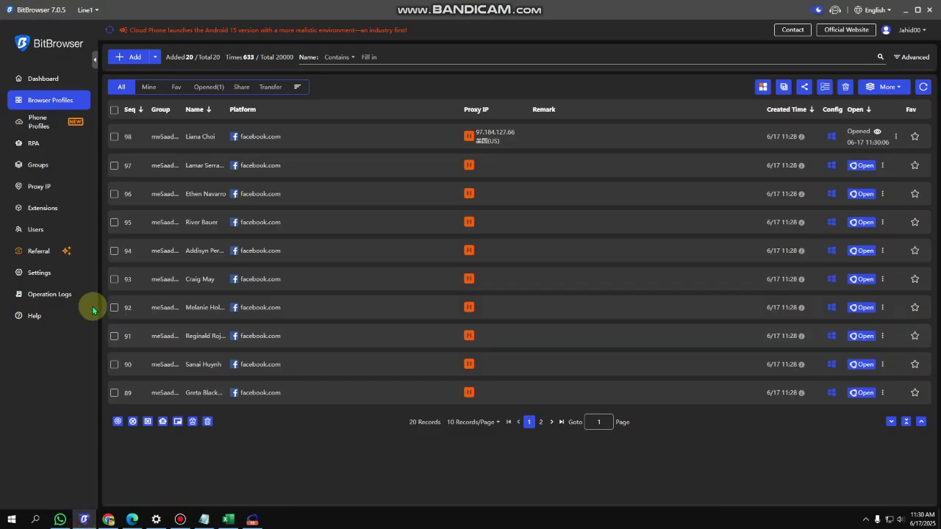
Try the Custom Position start style, return it to Start Minimize, save, and go back to the browser profiles.
click(39, 273)
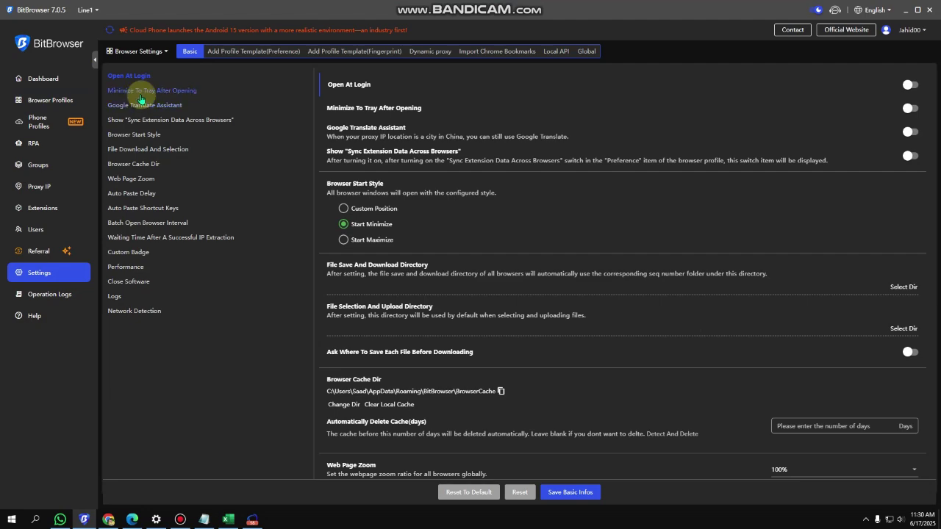
click(147, 98)
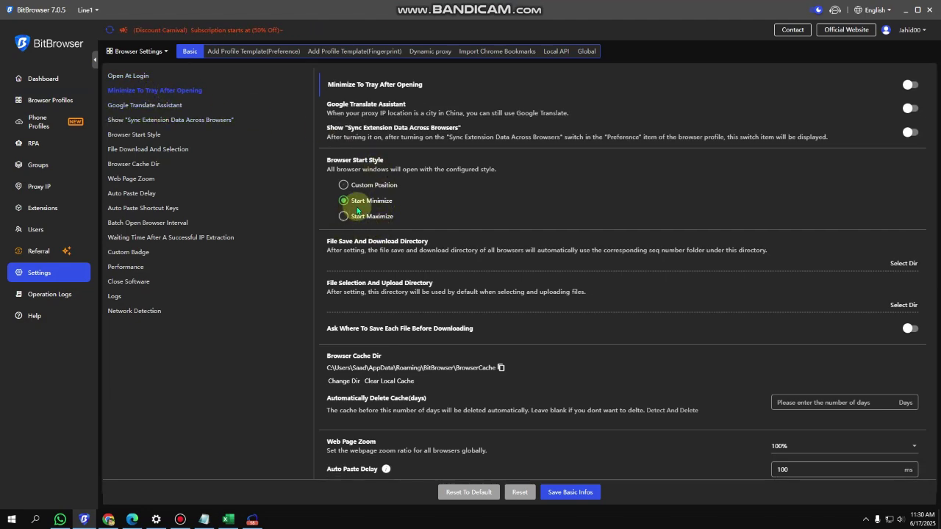
click(353, 184)
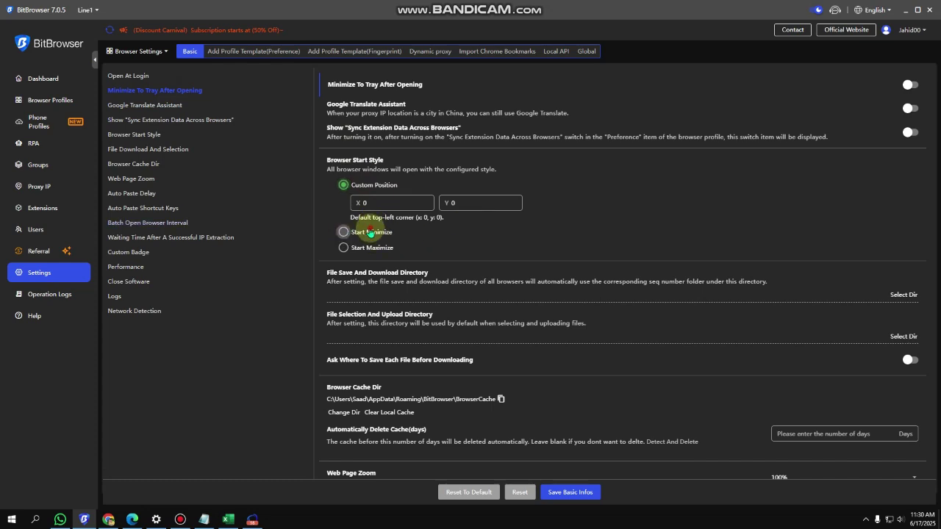
click(371, 233)
click(570, 491)
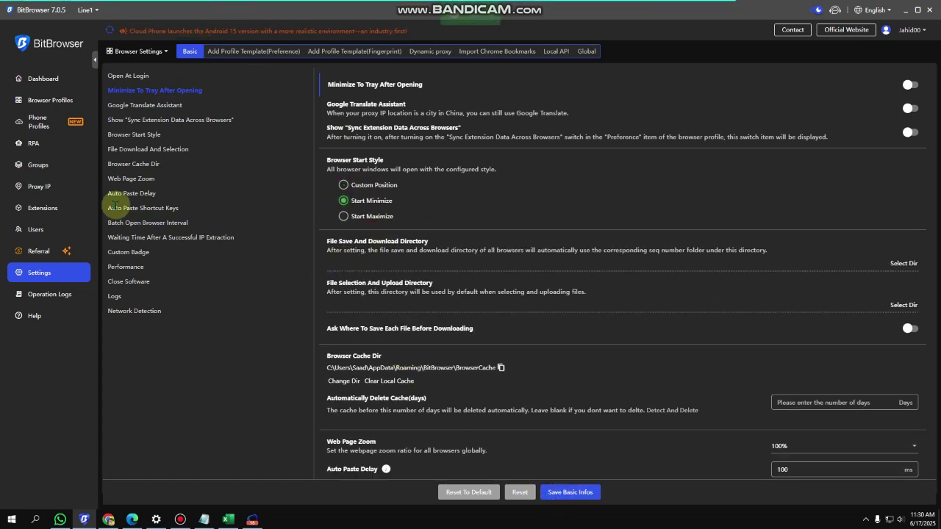
click(46, 100)
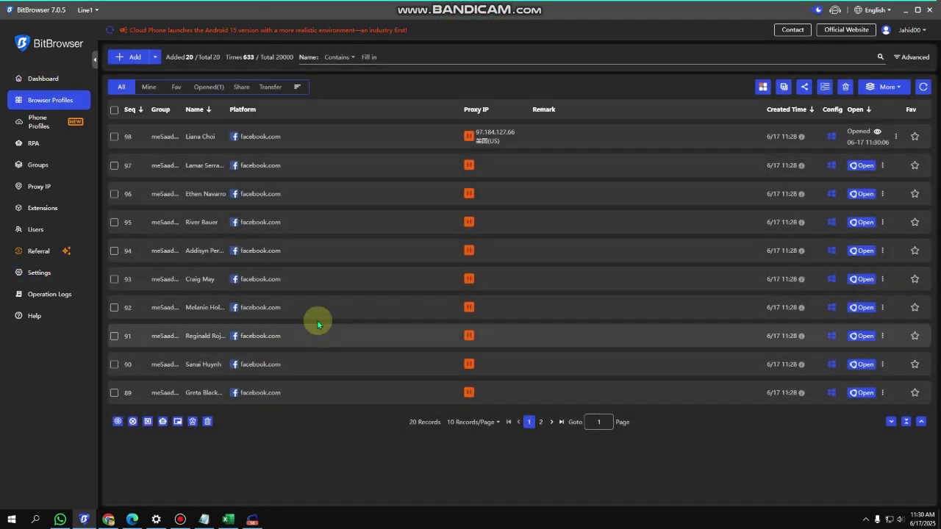
Open all profiles on the first page as a batch and minimize the progress popup and the profile manager window.
click(115, 111)
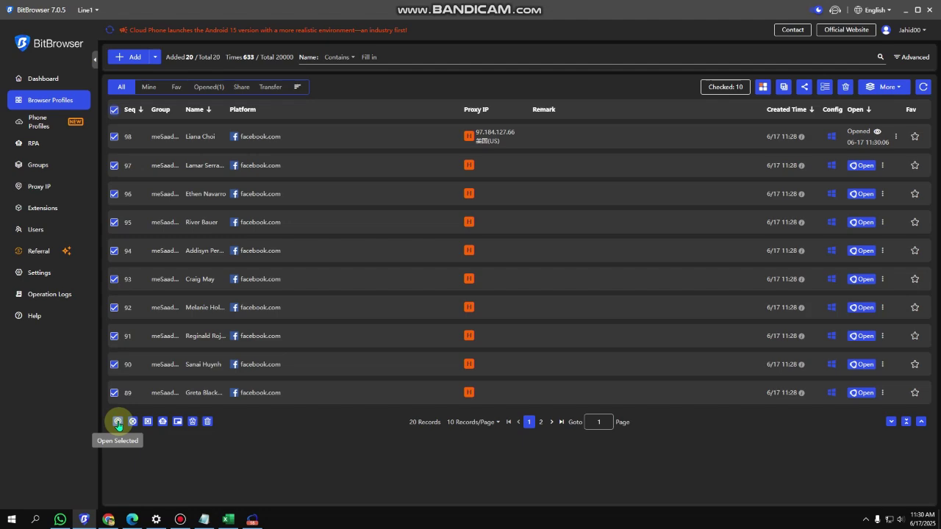
click(118, 421)
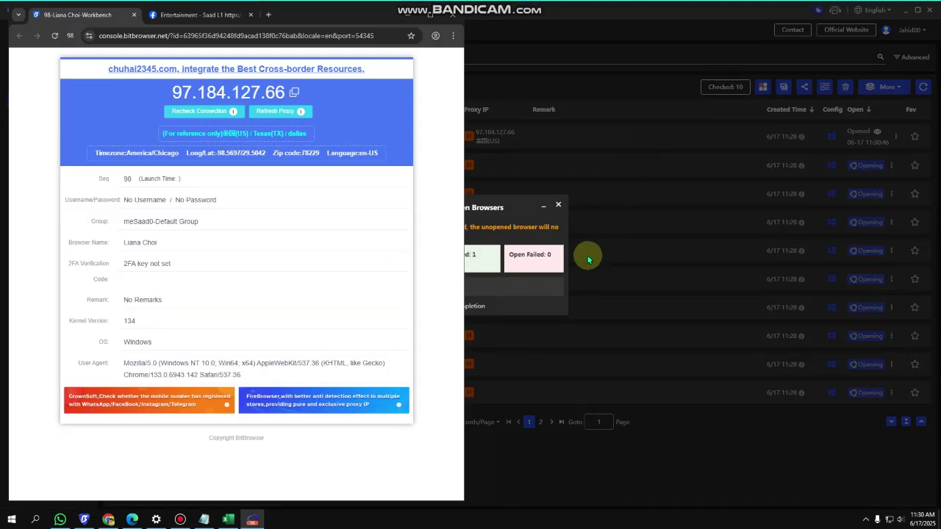
click(641, 10)
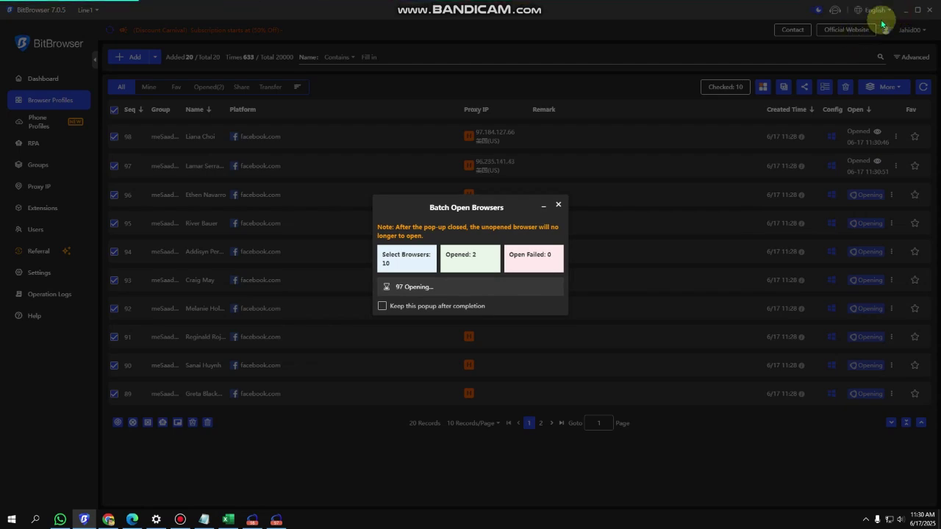
click(544, 208)
click(906, 9)
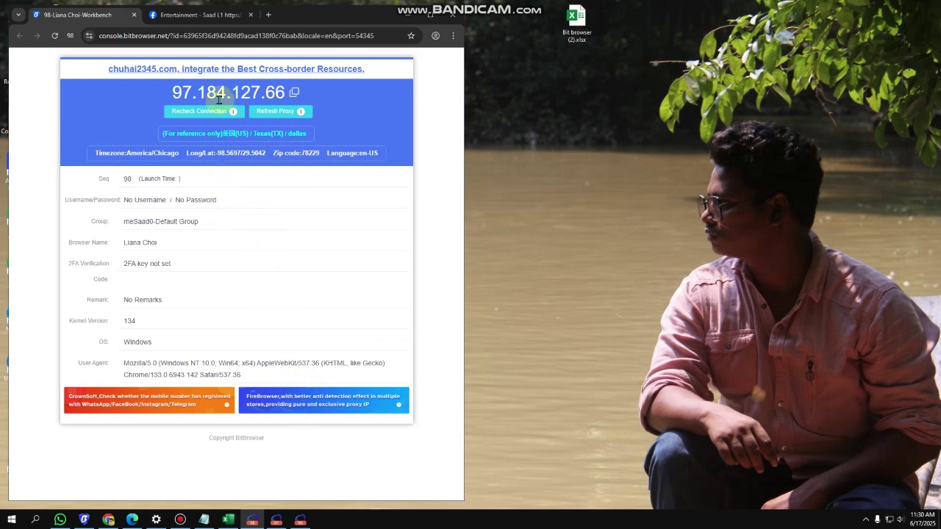
Compare profile 98's workbench page with its Facebook post and open the second bit.ly link in the post.
click(187, 14)
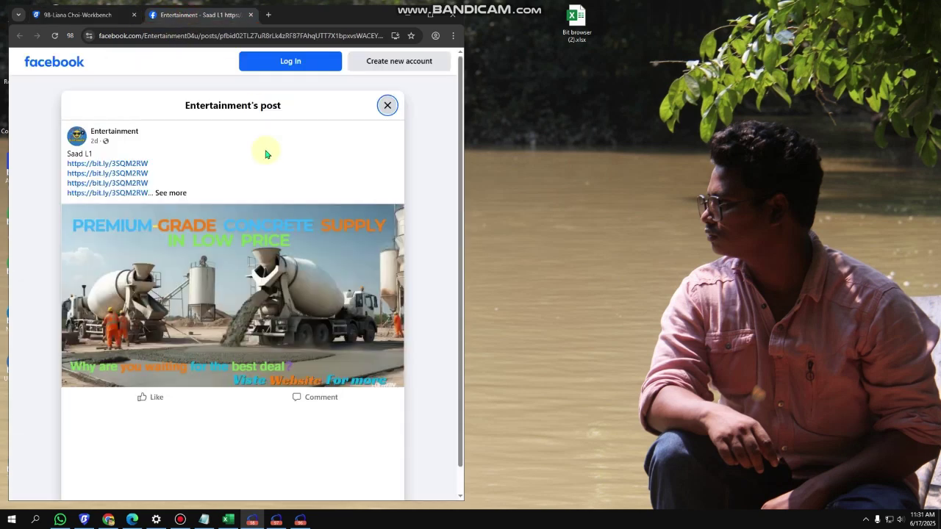
click(64, 16)
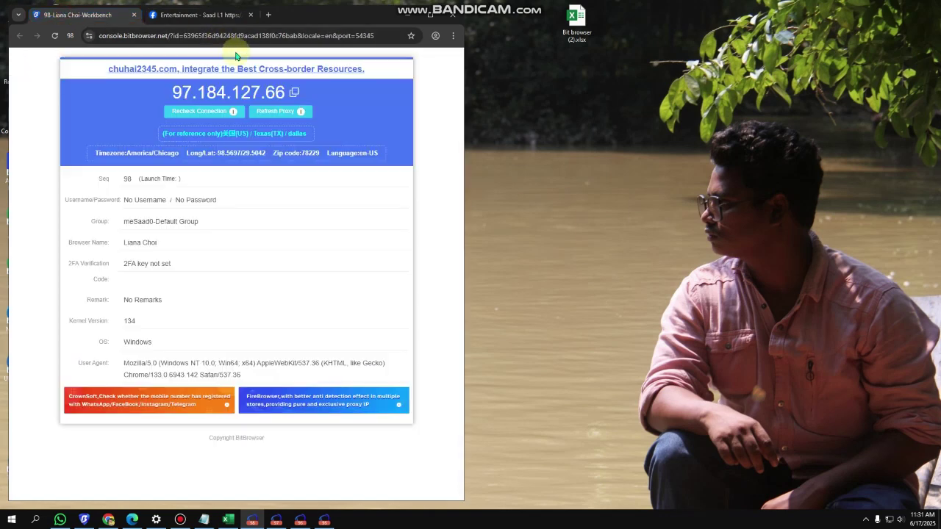
click(194, 14)
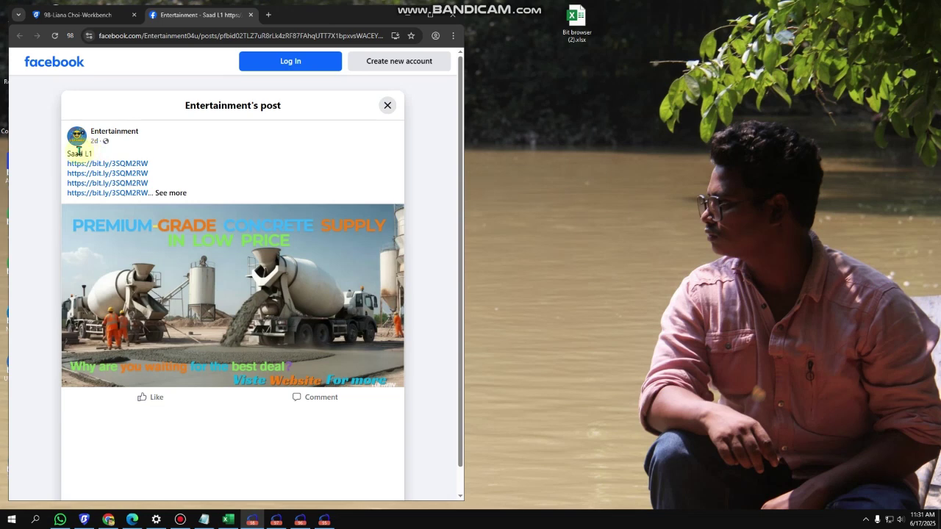
click(125, 174)
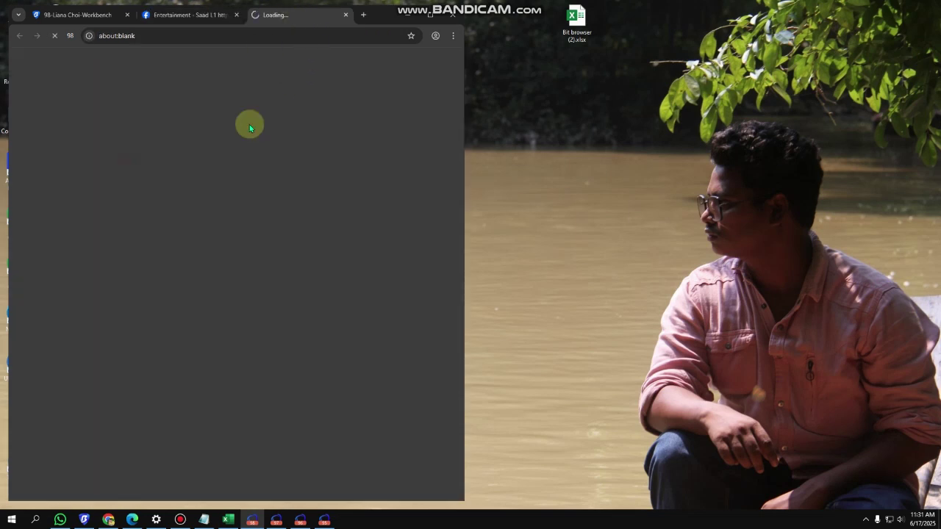
Switch to profile 97's browser and open the last visible bit.ly link in its Facebook post.
click(279, 521)
click(194, 15)
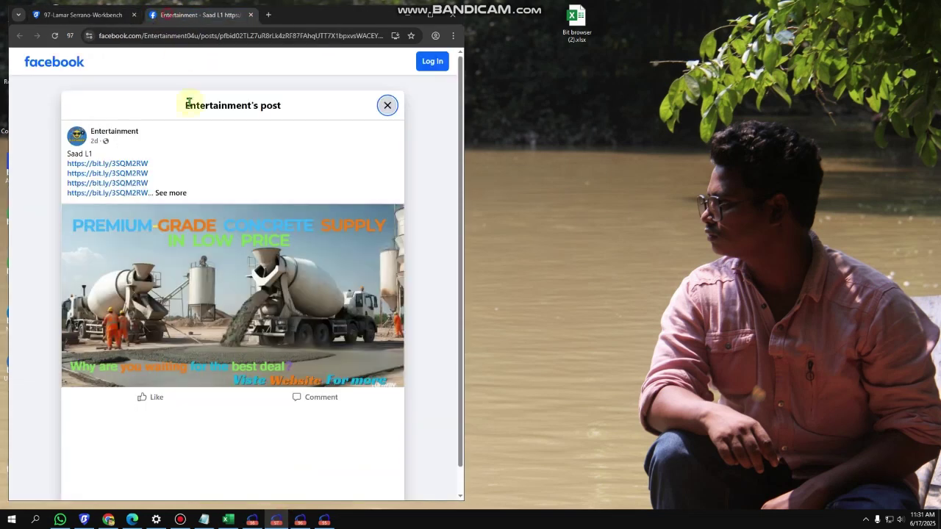
click(102, 193)
Switch to profile 96's browser and open the first bit.ly link in its Facebook post.
click(300, 521)
click(195, 15)
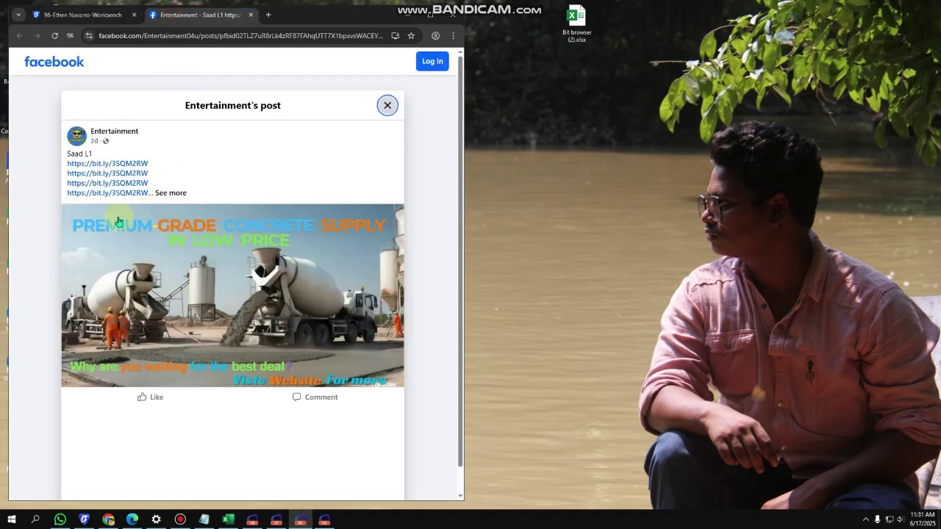
click(111, 163)
Check profile 95's Facebook post, and compare profile 97's concretesupplieronline.com page with its Facebook post.
click(324, 521)
click(194, 14)
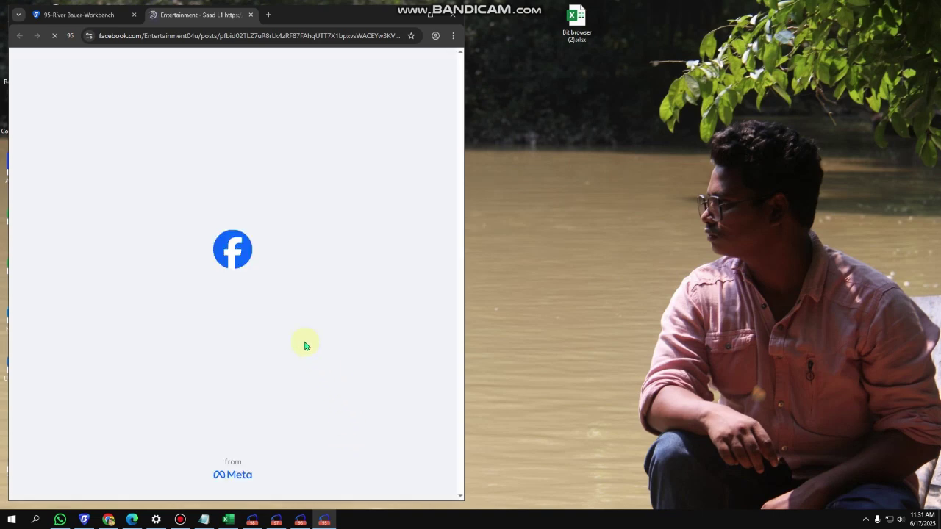
click(276, 520)
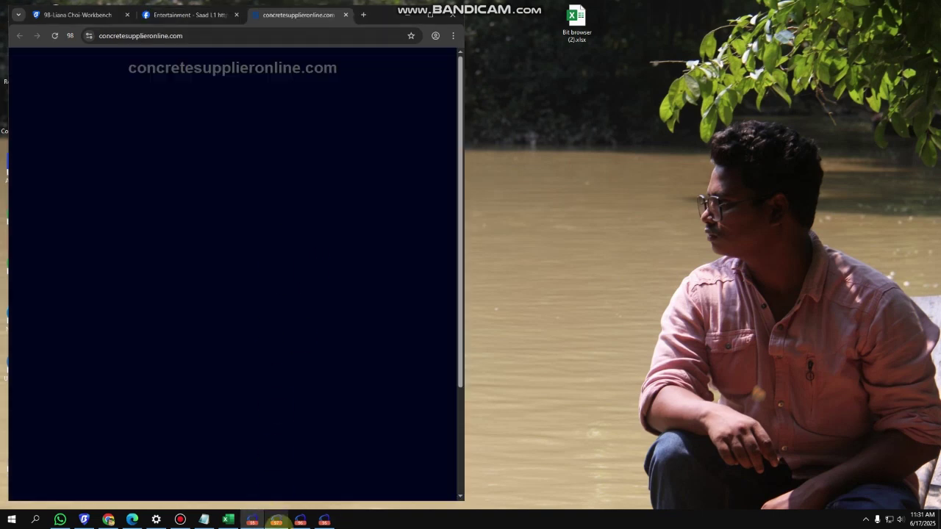
scroll(247, 305, down, 1)
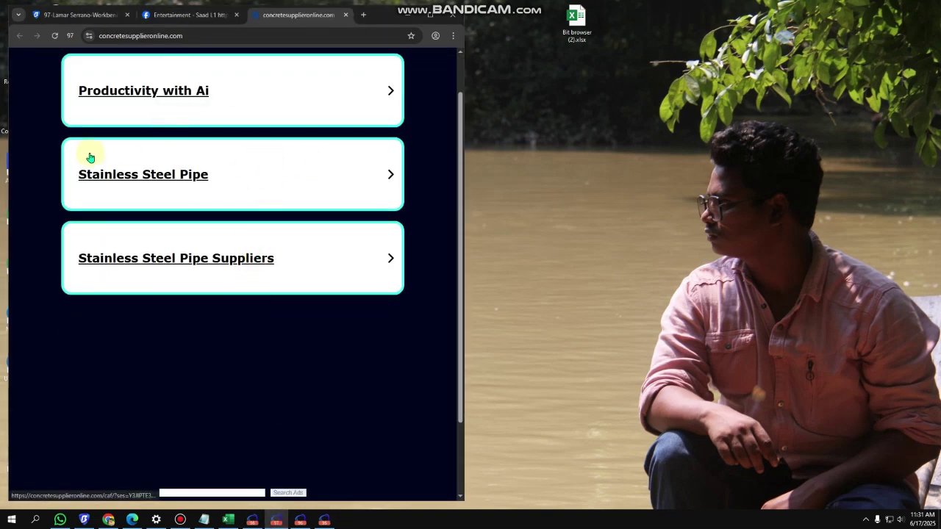
scroll(195, 253, up, 1)
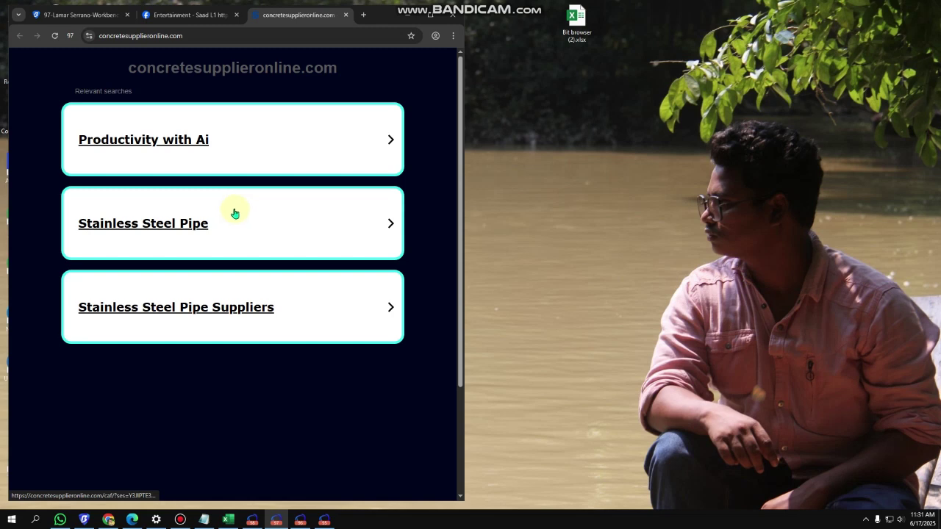
click(186, 22)
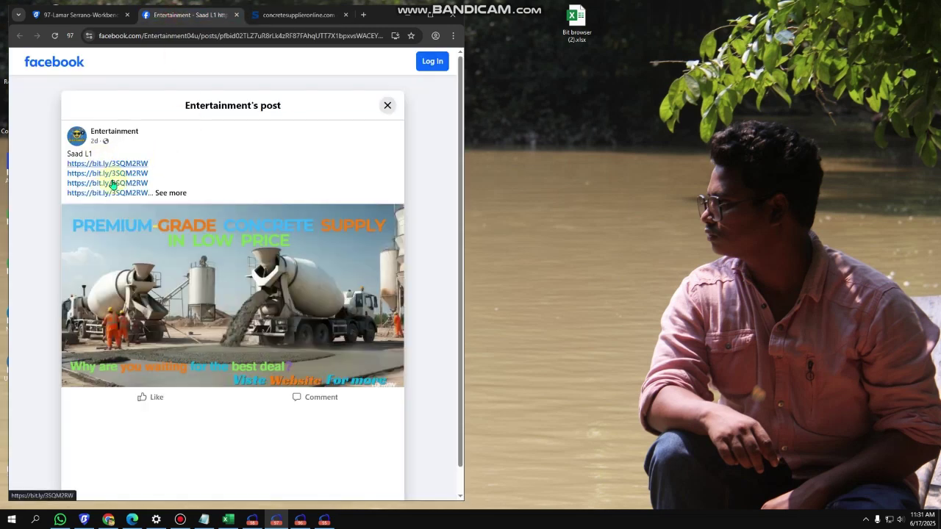
click(280, 18)
click(187, 15)
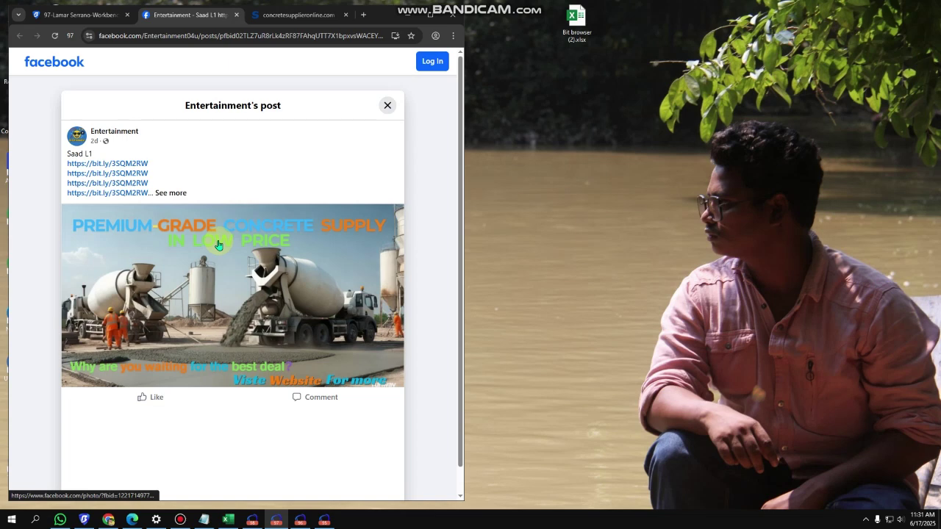
click(275, 16)
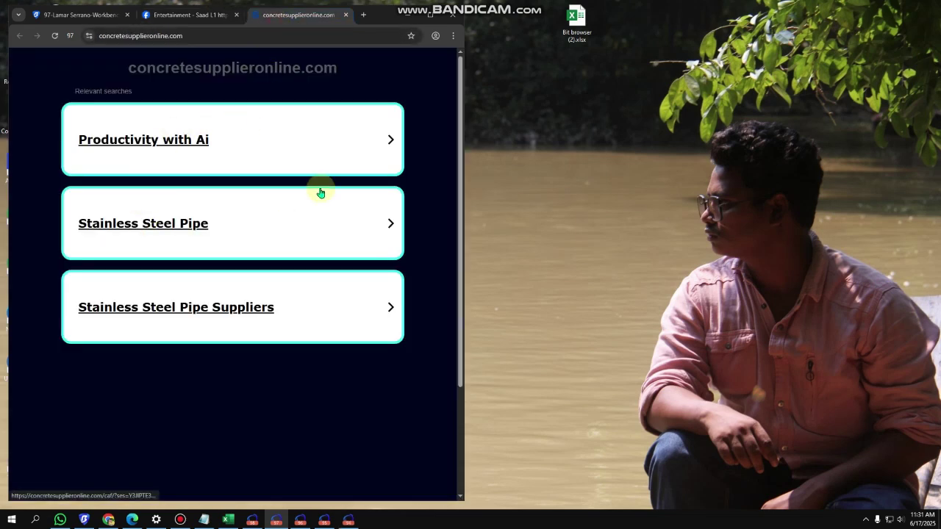
scroll(285, 255, down, 2)
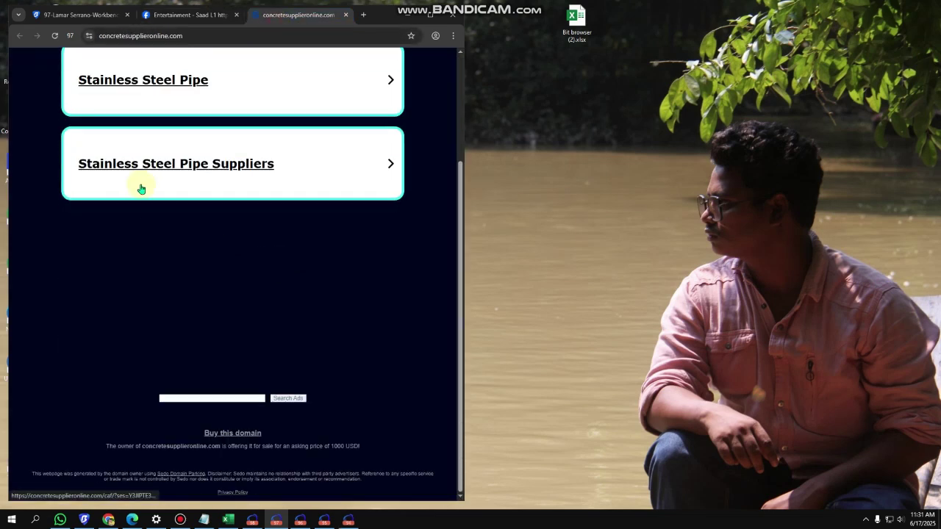
scroll(140, 186, up, 1)
scroll(154, 236, up, 1)
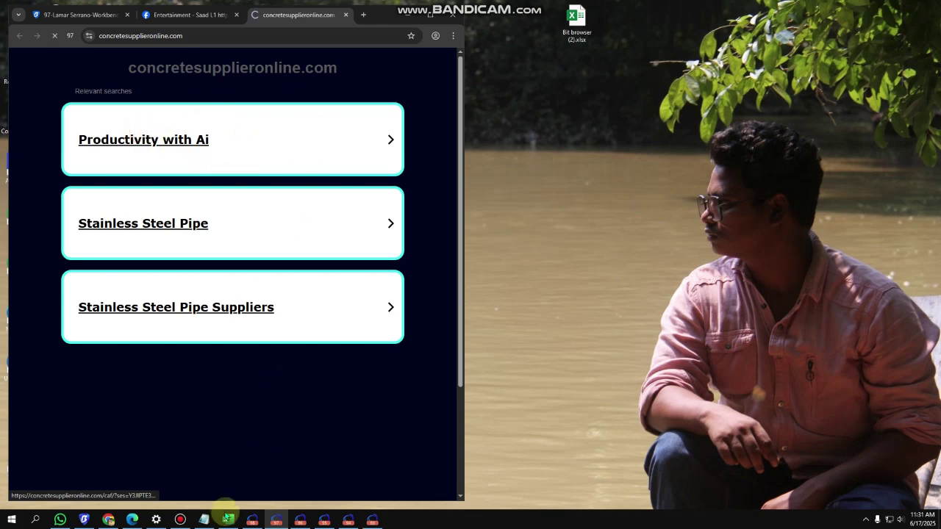
Check the browsers of profiles 98, 97, 96 and 95, and open the Steel Tube results on profile 96's landing page.
click(252, 519)
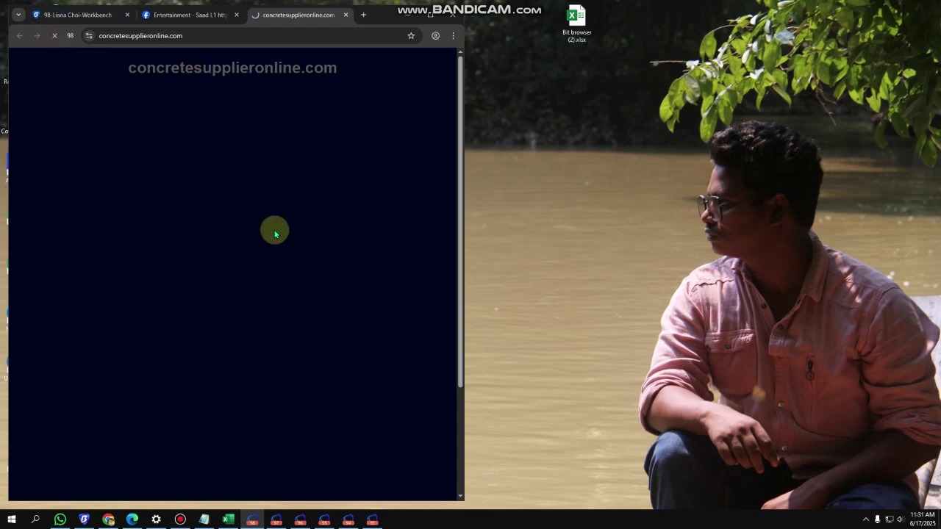
click(276, 519)
click(300, 520)
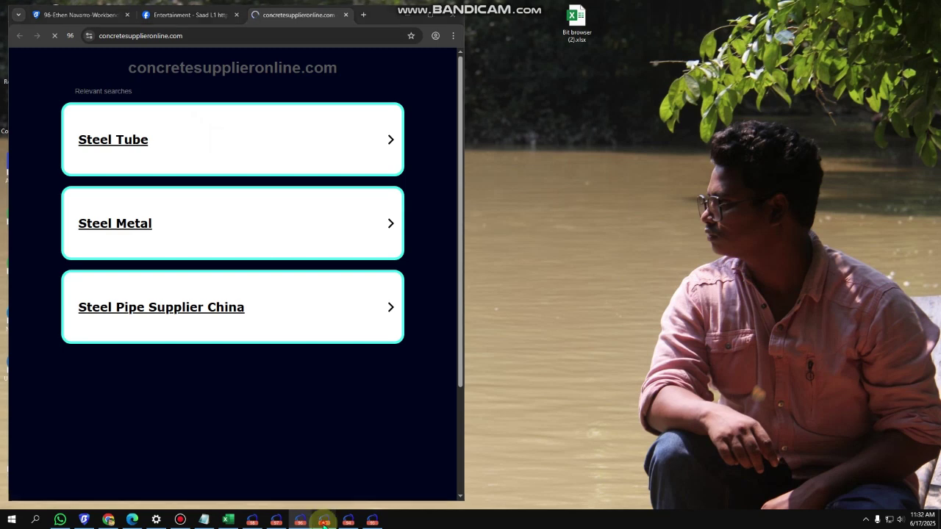
click(324, 520)
click(300, 520)
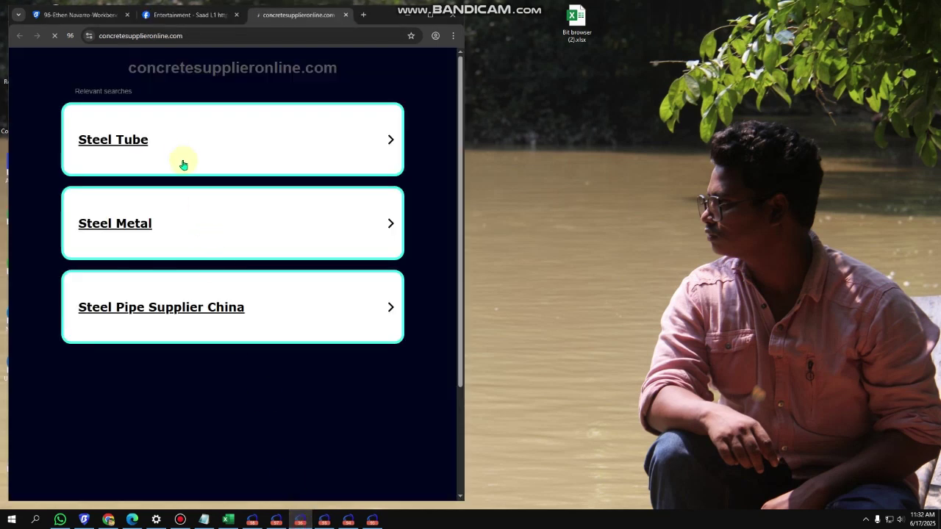
click(194, 137)
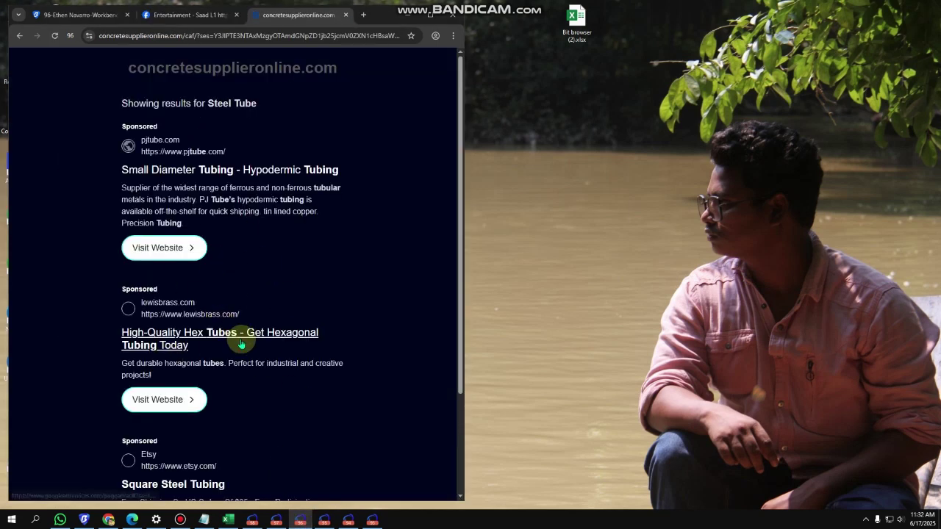
scroll(250, 367, down, 2)
Switch to profile 94's browser and open the third bit.ly link in its Facebook post.
click(295, 520)
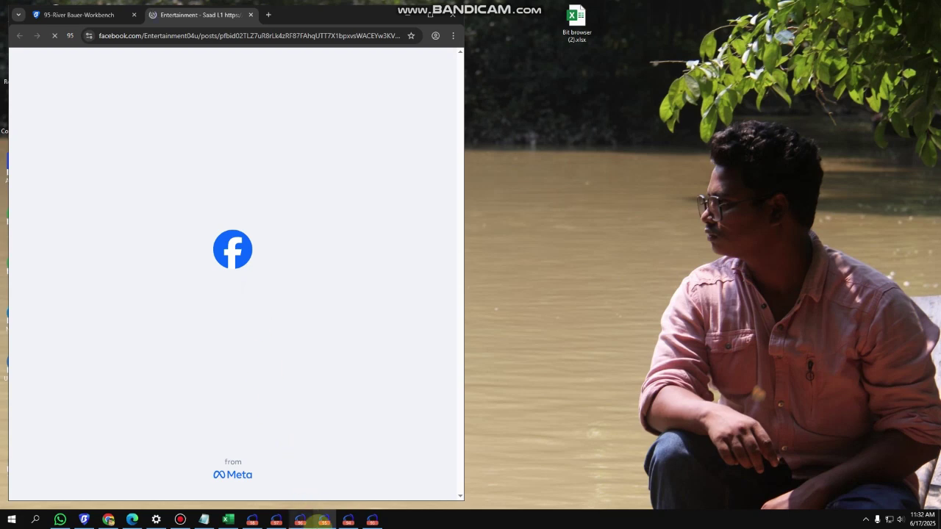
click(348, 520)
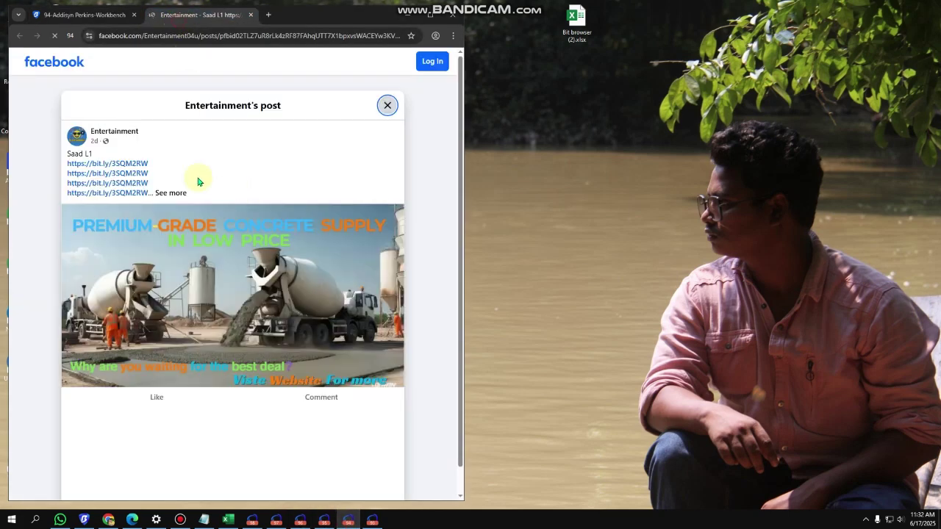
click(95, 182)
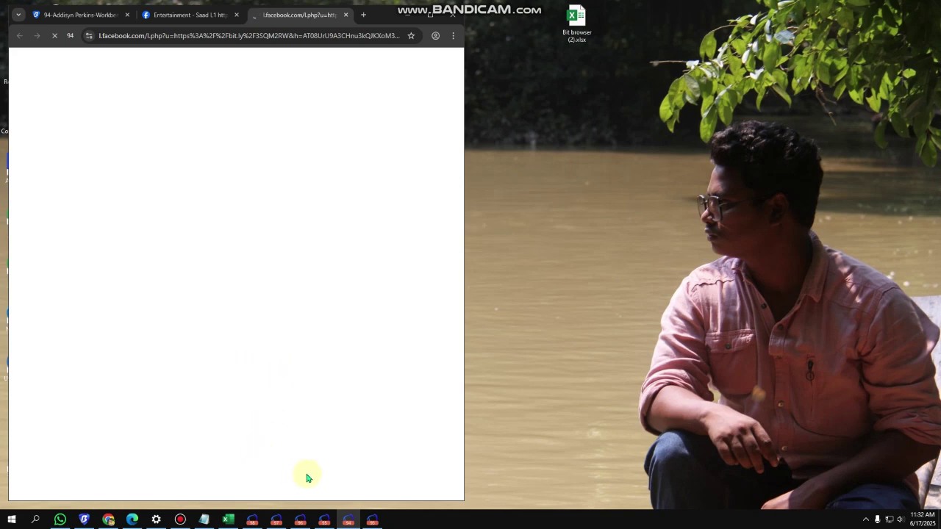
Switch to profile 95's browser and open the third bit.ly link in its Facebook post.
click(325, 520)
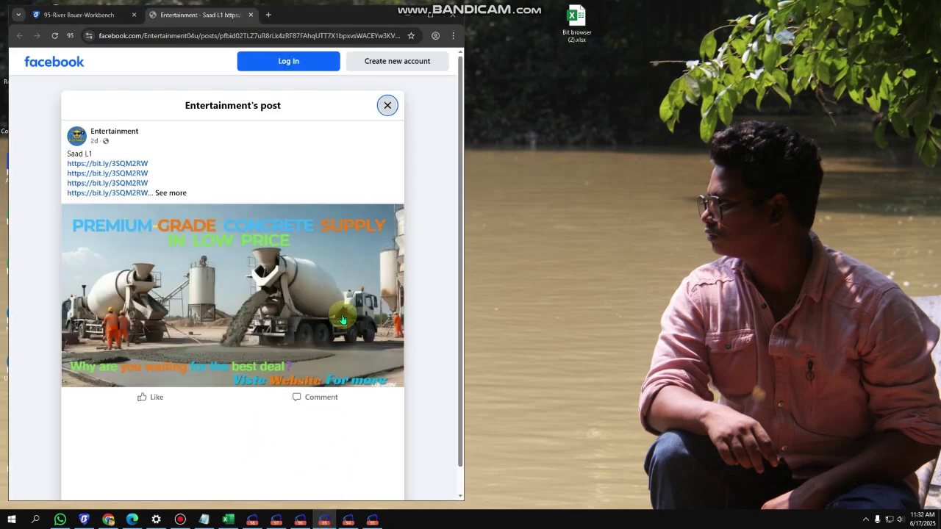
click(117, 183)
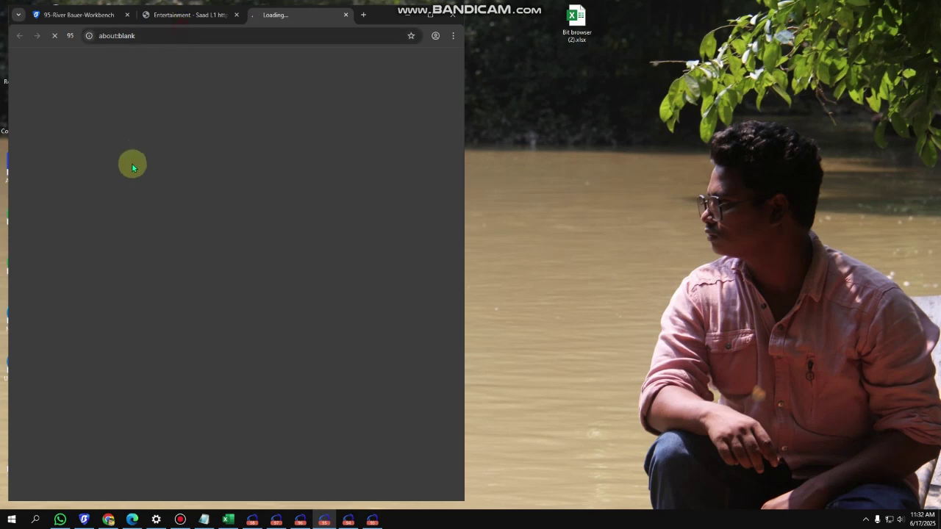
click(184, 11)
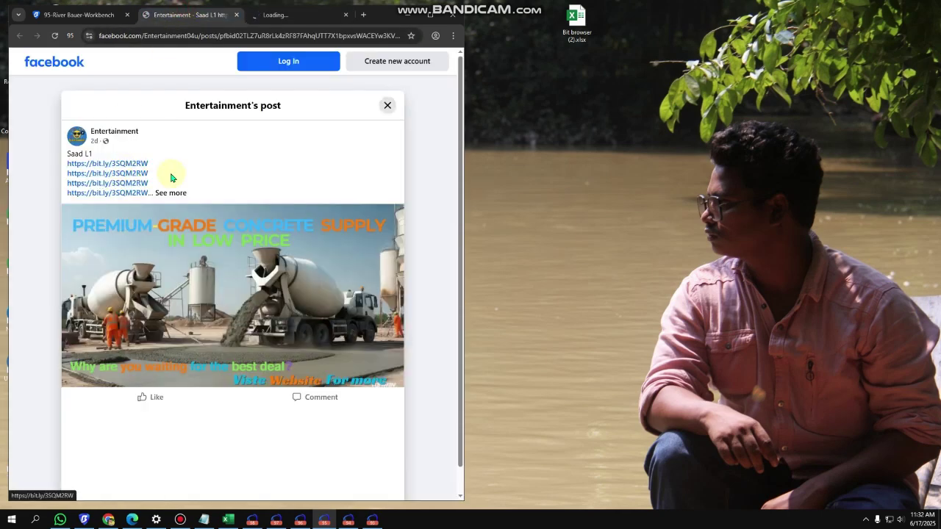
click(308, 16)
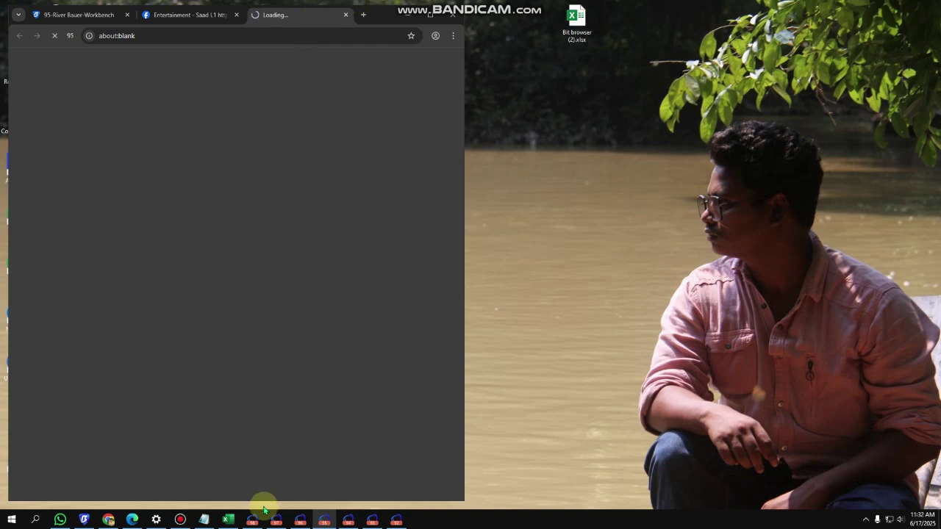
Review the sponsored Steel Tube results in profile 96 and reload the concretesupplieronline.com page in profile 95.
click(299, 520)
scroll(273, 221, up, 2)
drag(300, 233, 199, 165)
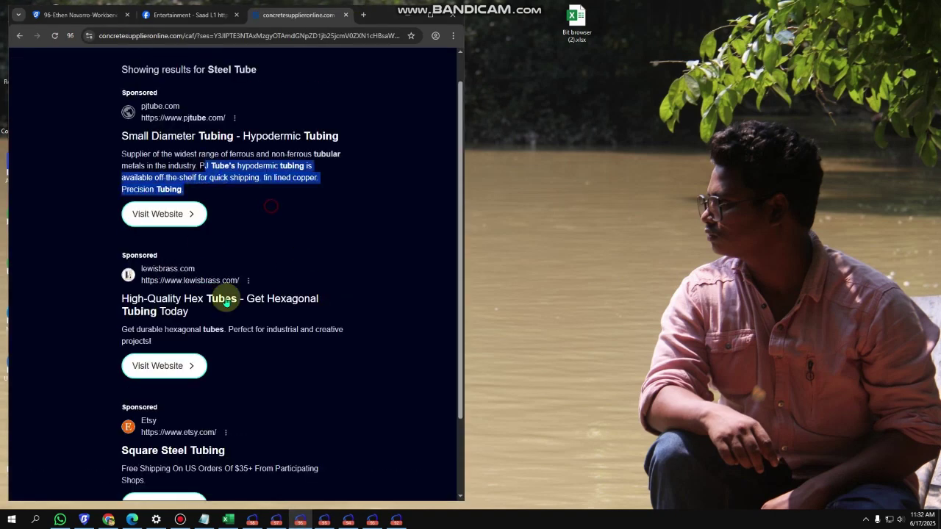
click(325, 520)
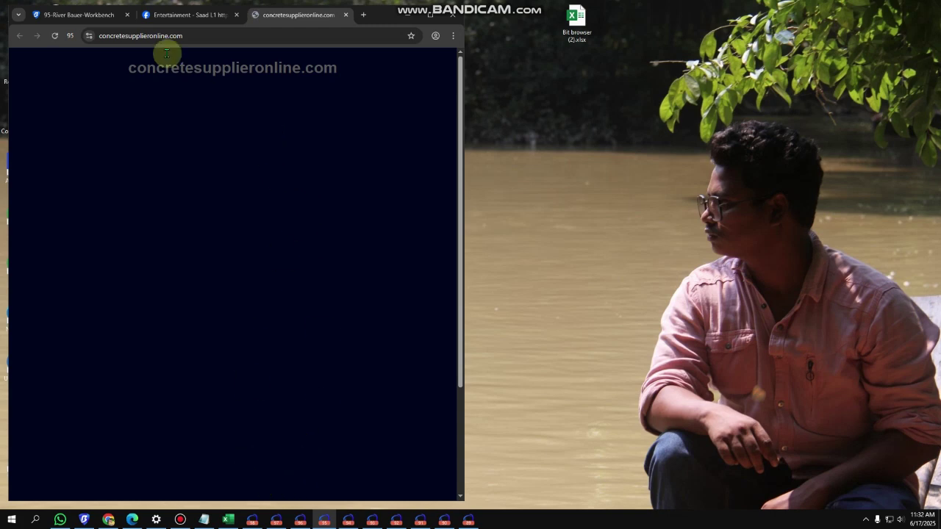
click(53, 36)
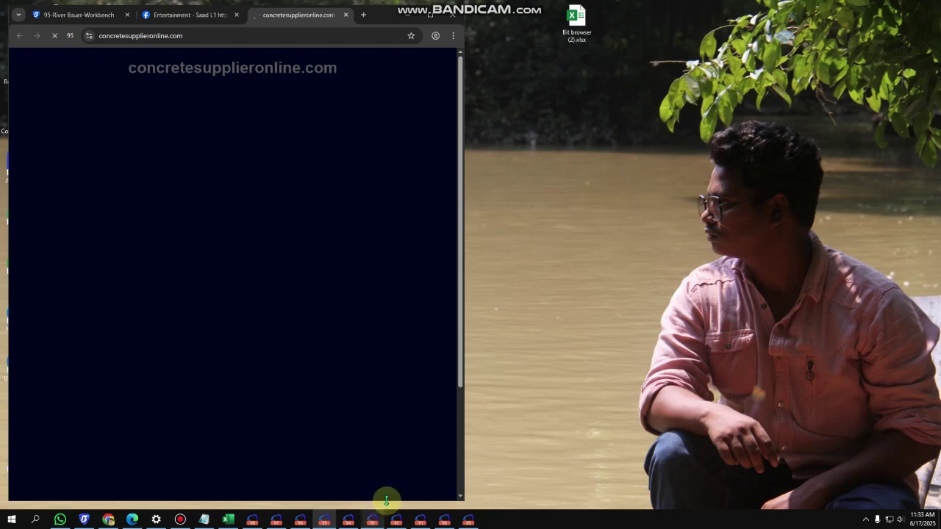
Open all profiles on the second page as a batch and minimize the progress popup and the profile manager window.
click(84, 520)
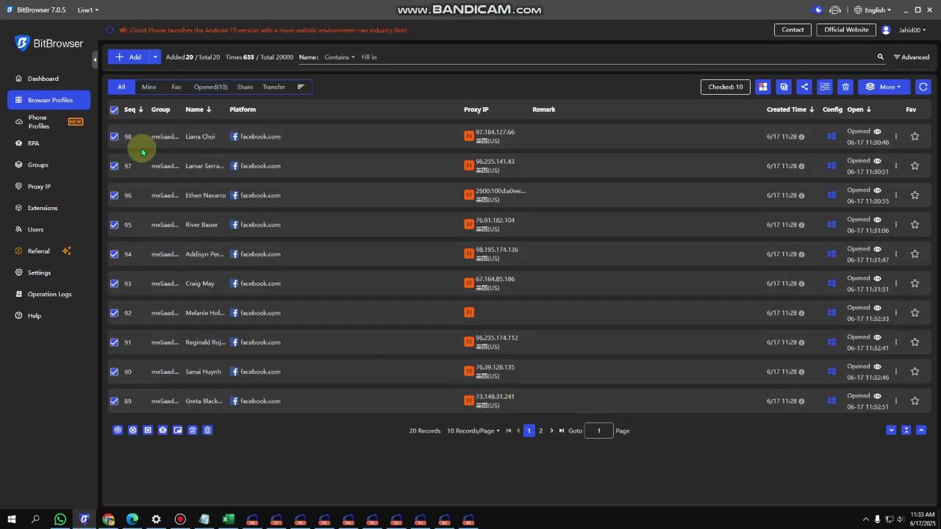
click(540, 431)
click(116, 110)
click(117, 420)
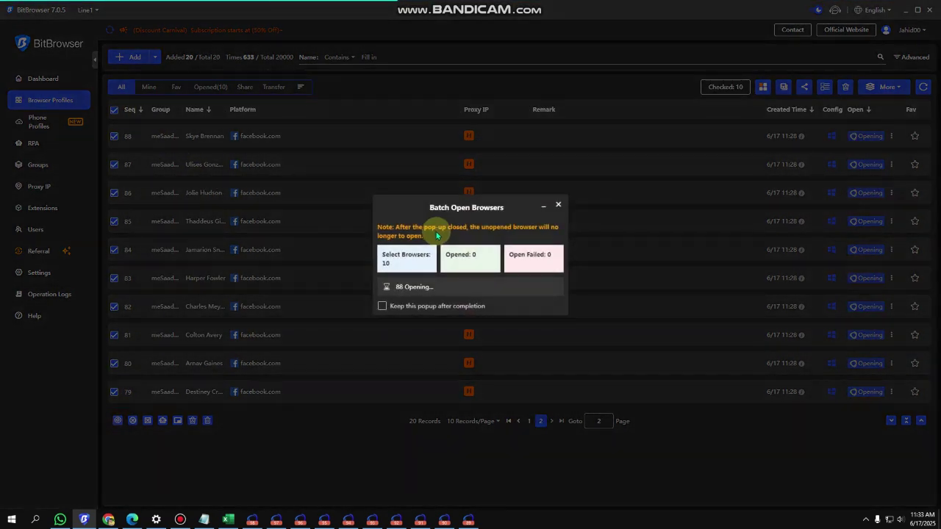
click(554, 206)
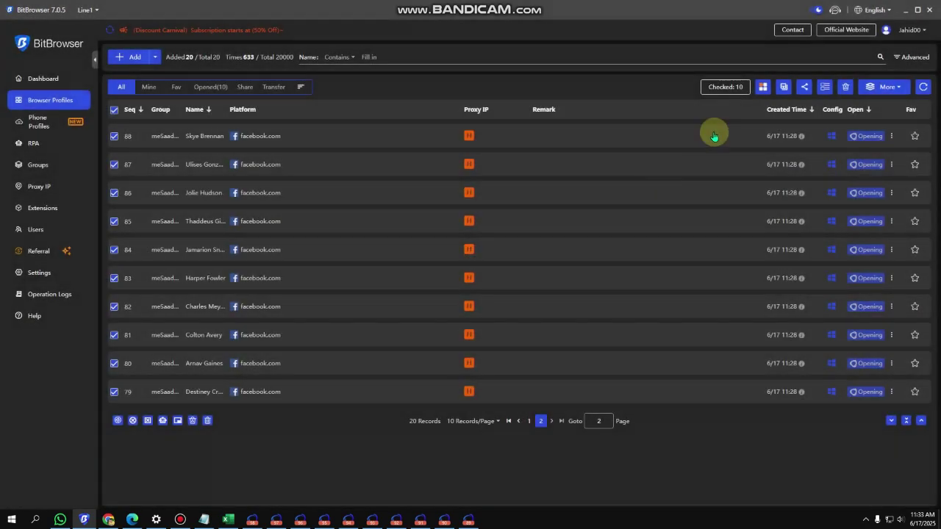
click(903, 11)
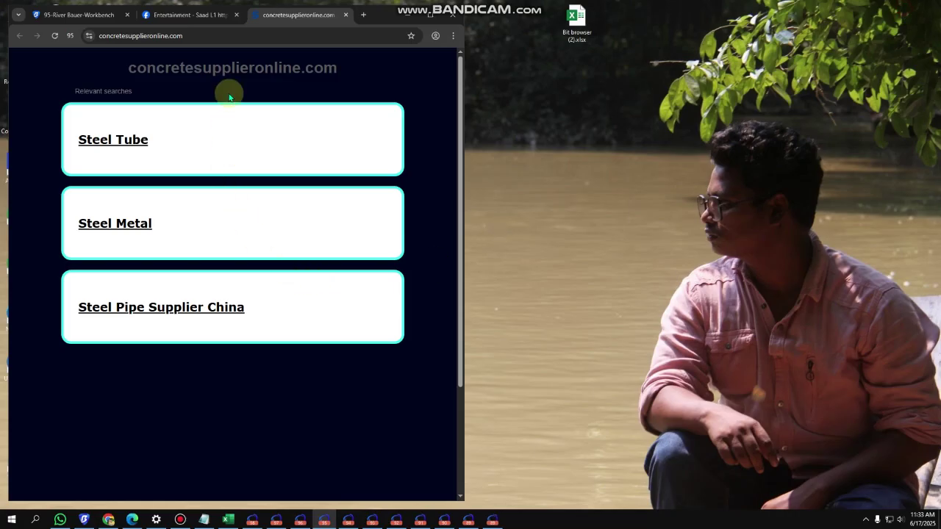
Open the Steel Tube results on profile 95's concretesupplieronline.com page and review the sponsored listings.
click(176, 15)
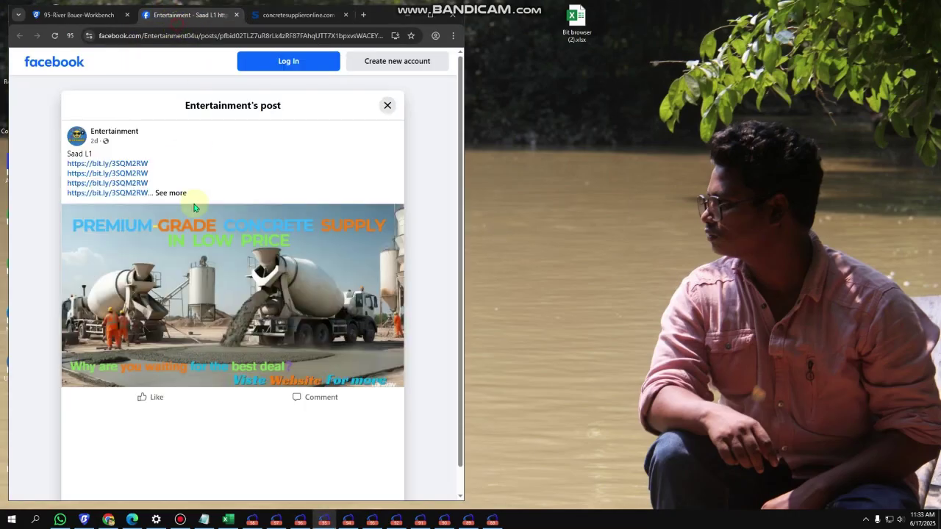
click(298, 15)
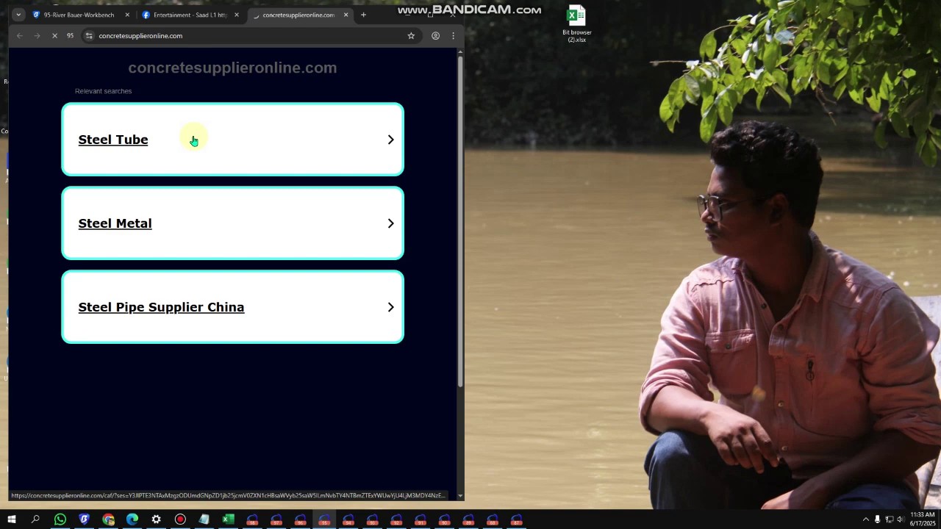
click(193, 139)
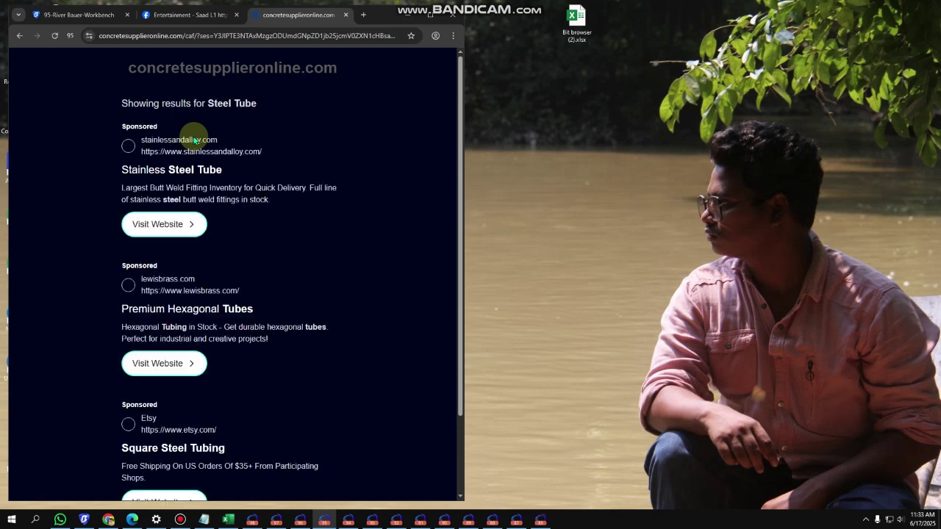
drag(286, 213, 182, 141)
scroll(235, 279, down, 2)
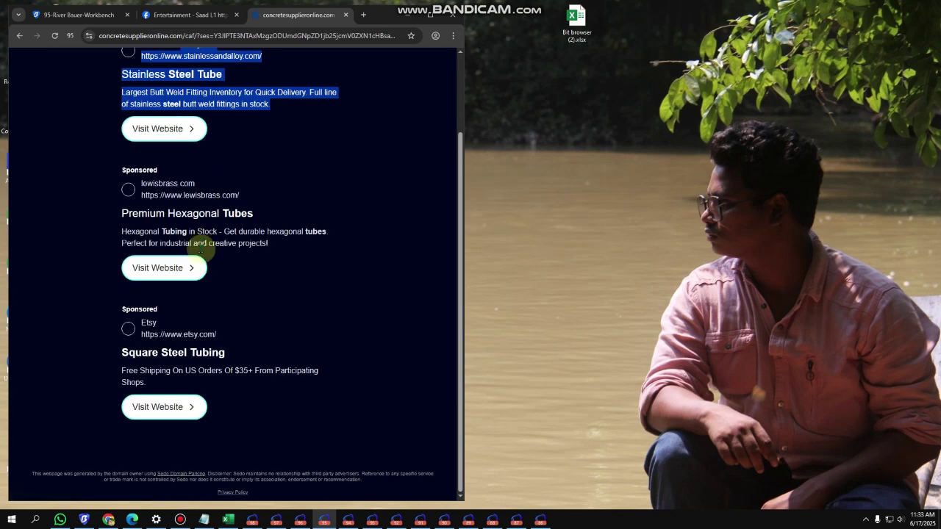
click(264, 332)
drag(270, 324, 193, 213)
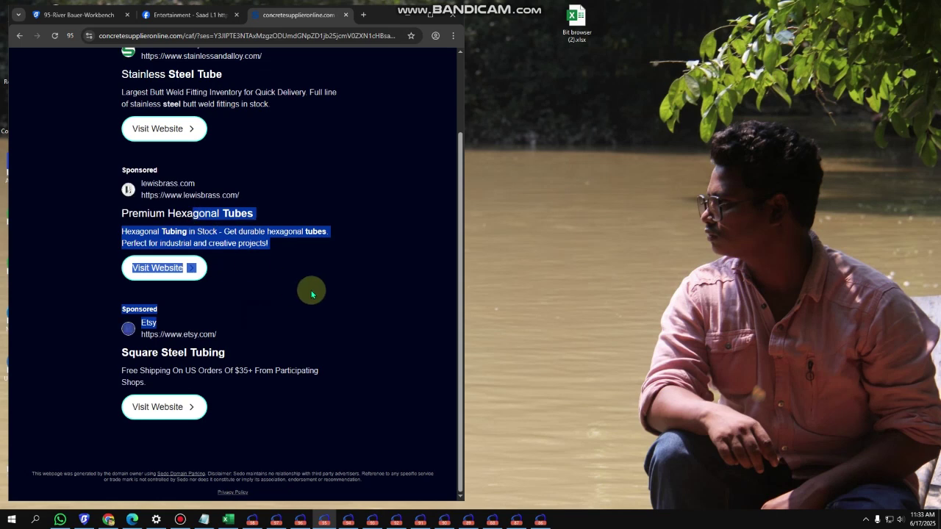
click(286, 424)
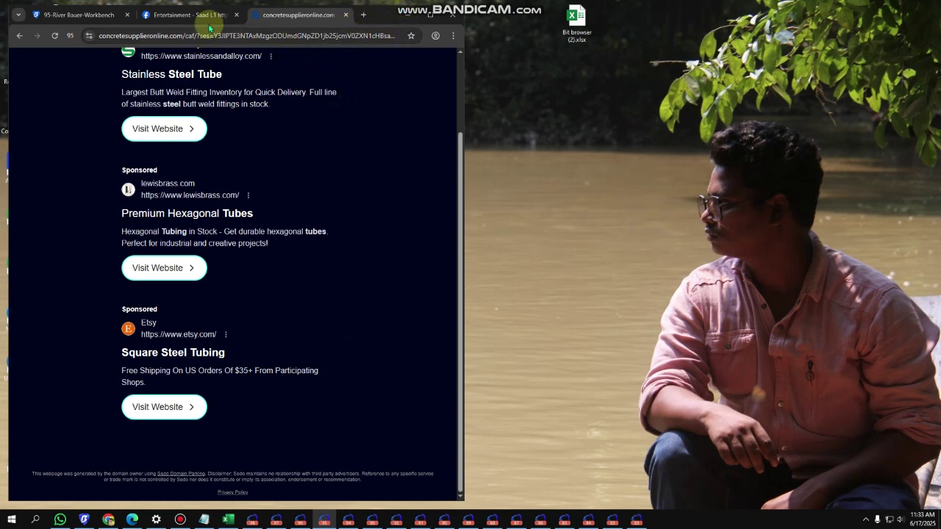
Minimize the browser windows of profiles 95 and 96.
drag(375, 26, 381, 28)
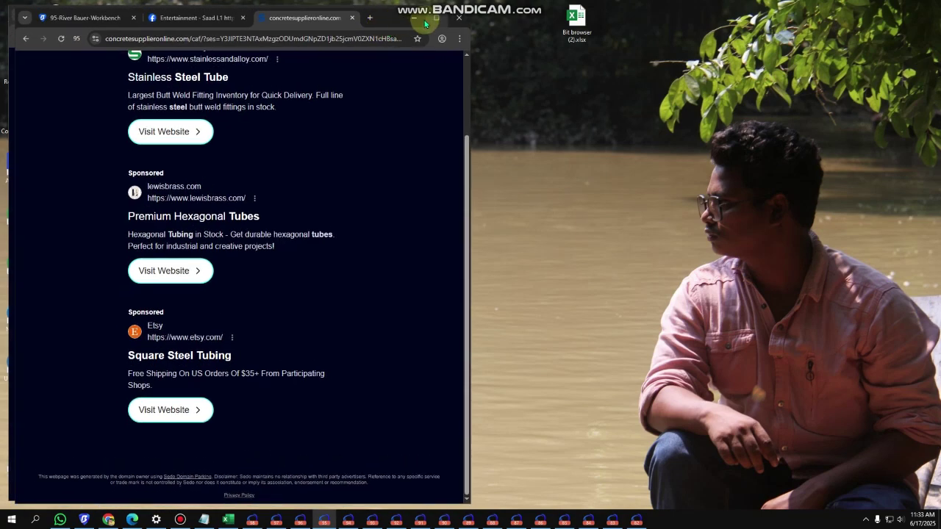
click(416, 18)
click(409, 19)
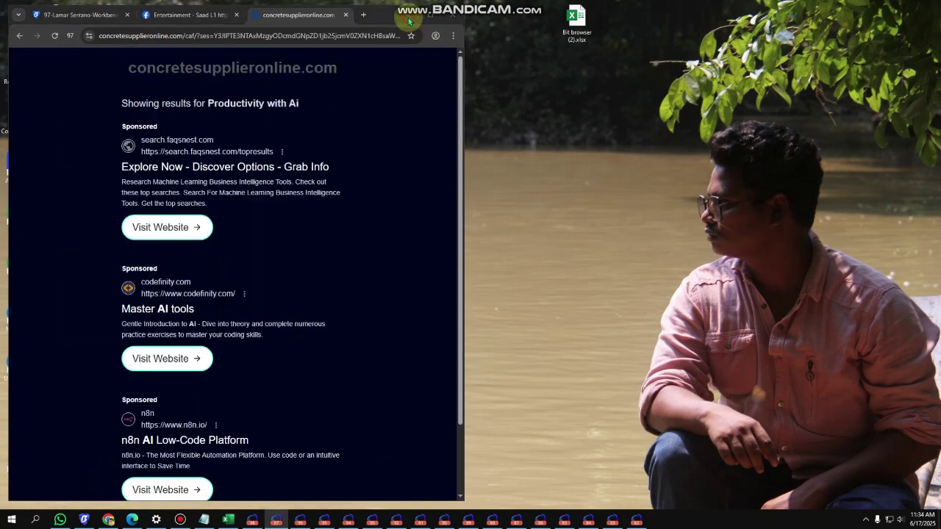
Minimize profile 97, move click flow.txt to the open area of the desktop, and open the Steel Tube results in profile 98.
click(409, 21)
drag(225, 113, 713, 102)
click(252, 520)
click(235, 157)
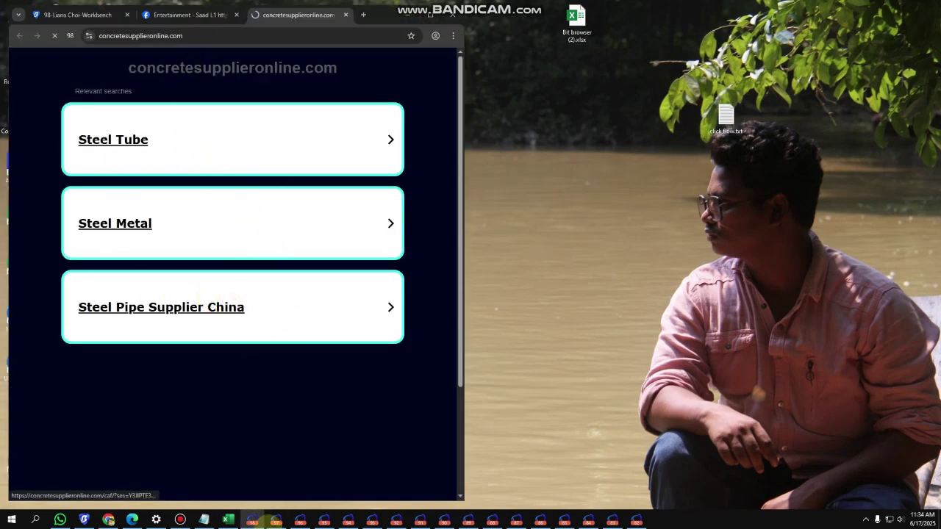
Review the sponsored listings down to the end of the page in profiles 97, 96 and 95.
click(276, 519)
scroll(271, 294, down, 2)
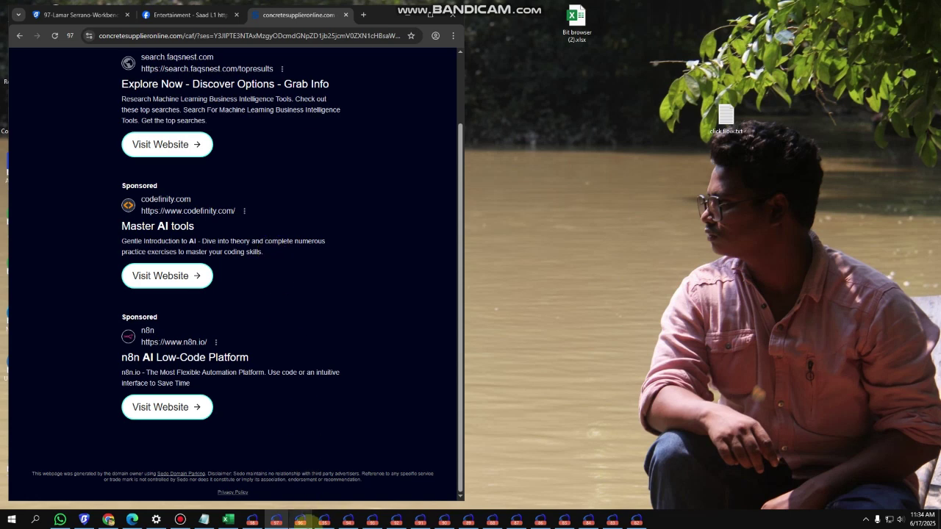
click(300, 519)
scroll(304, 496, down, 2)
click(324, 520)
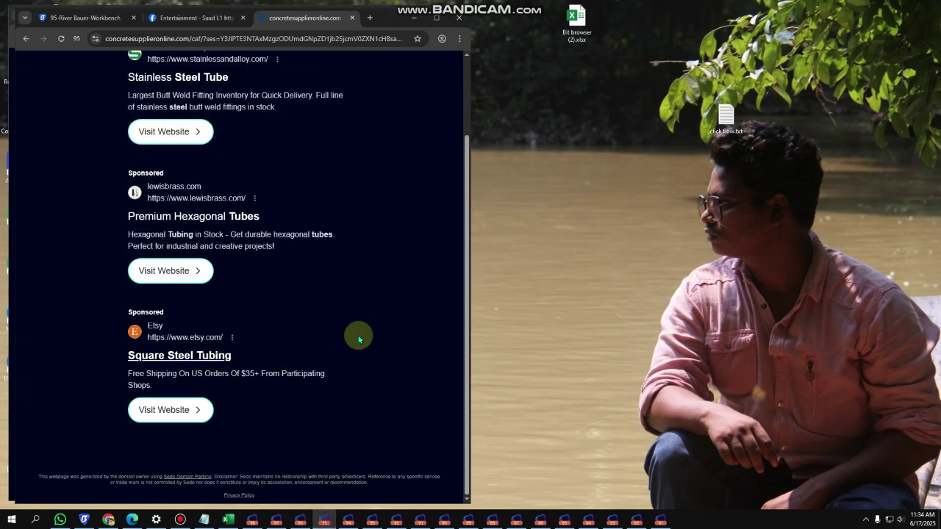
Open a relevant search from the concretesupplieronline.com page in profile 94.
click(348, 520)
scroll(340, 332, down, 2)
click(294, 189)
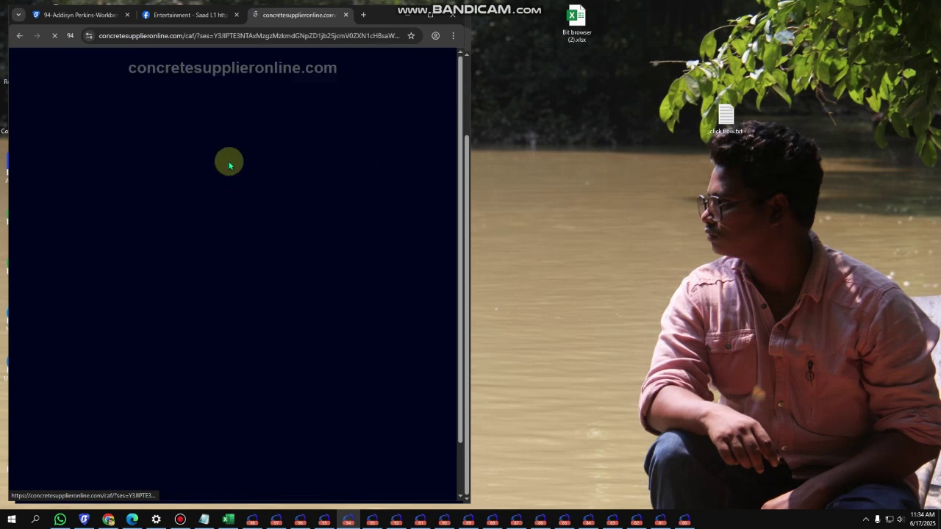
Open a bit.ly link from the Facebook post in profile 93 and reload the Facebook page in profile 92.
click(372, 519)
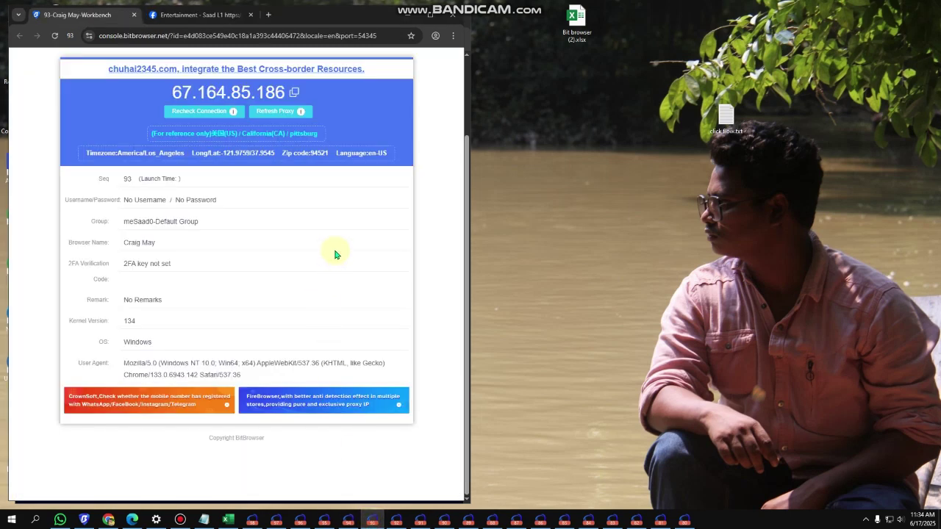
click(195, 15)
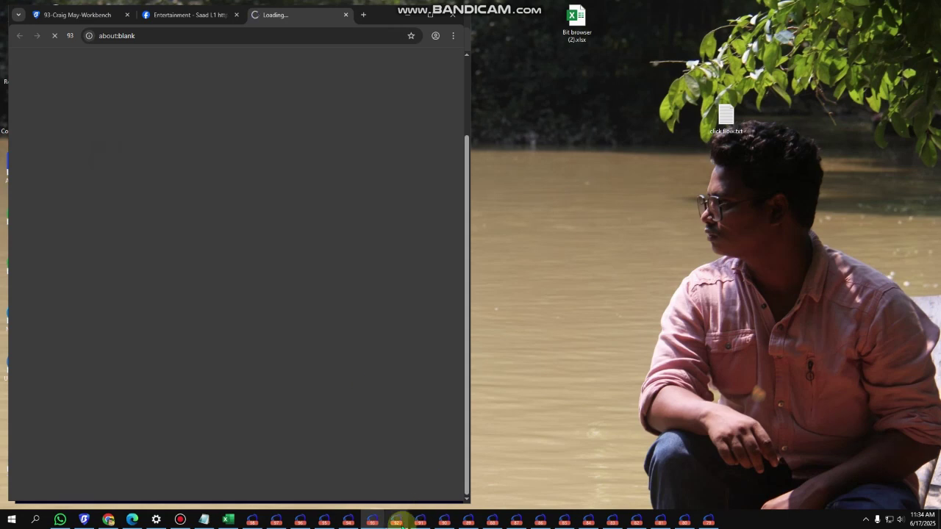
click(397, 519)
click(186, 15)
click(106, 310)
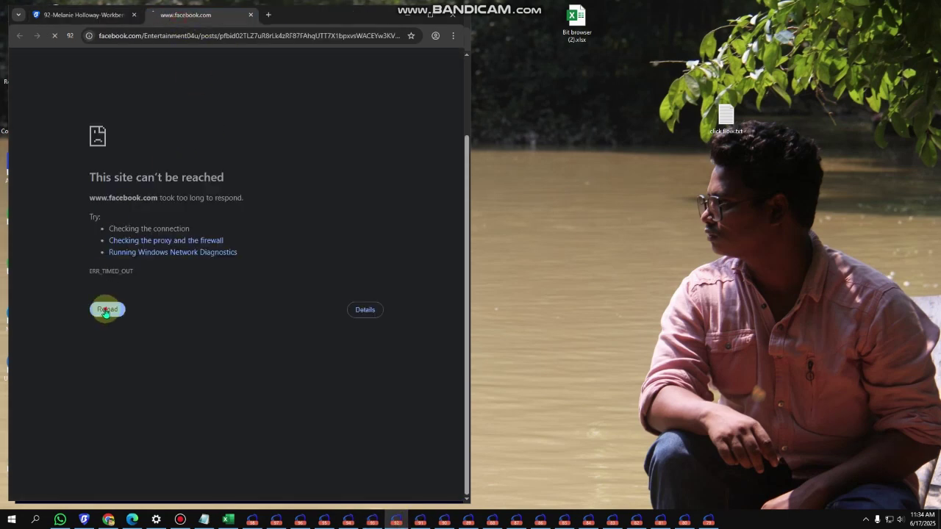
Open a bit.ly/3SQM2RW link from the Facebook post in profiles 91 and 90.
click(420, 520)
click(195, 15)
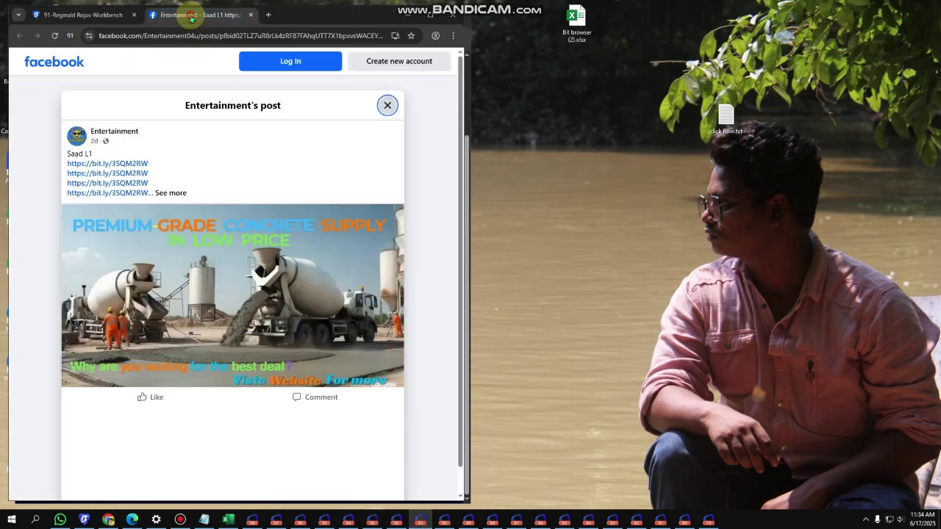
click(124, 172)
click(443, 519)
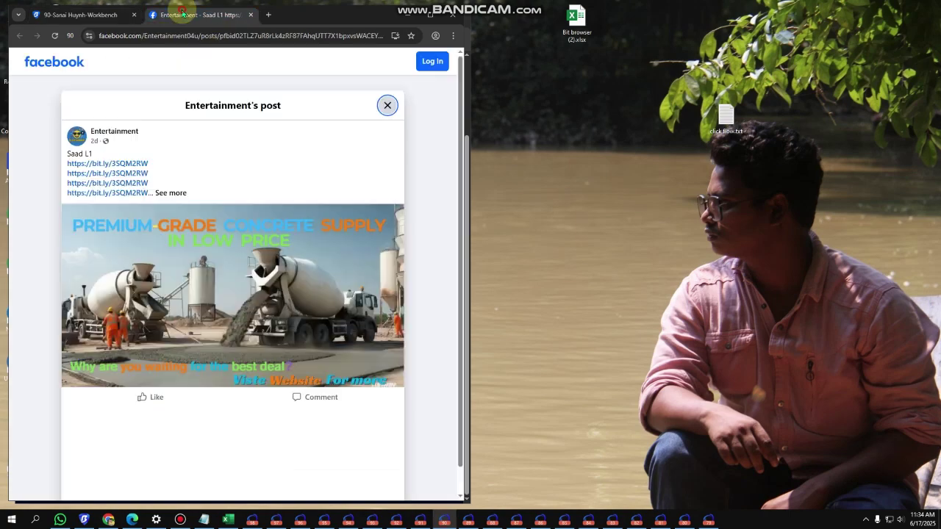
click(115, 164)
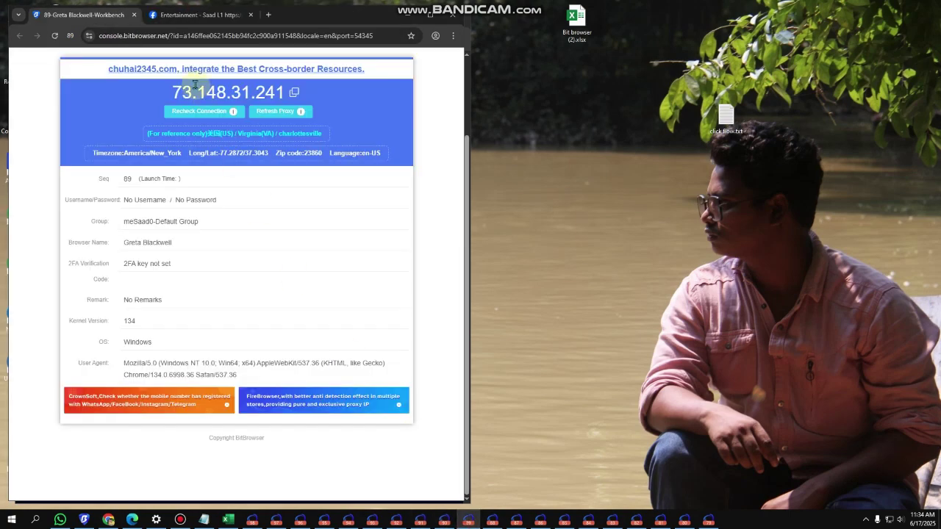
Open a bit.ly/3SQM2RW link from the Facebook post in profiles 89, 88 and 87.
click(469, 520)
click(174, 16)
click(115, 168)
click(492, 519)
click(195, 15)
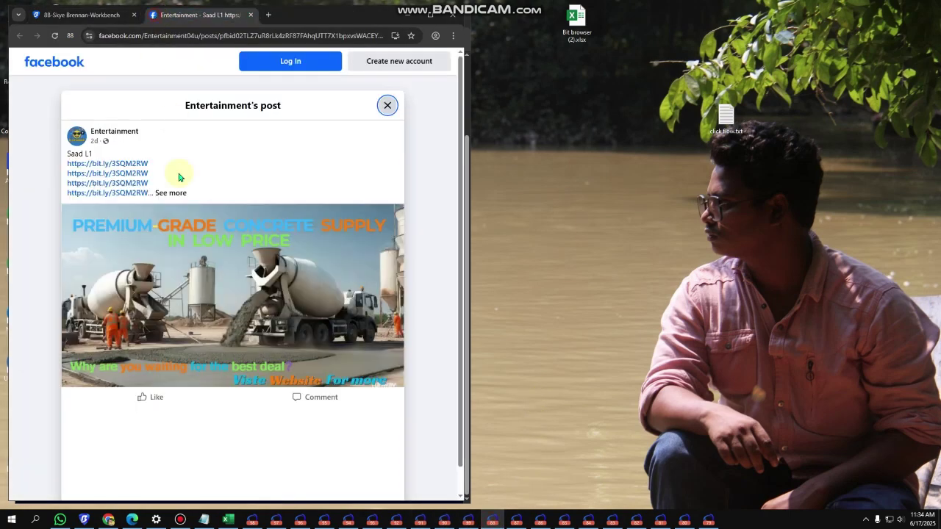
click(107, 183)
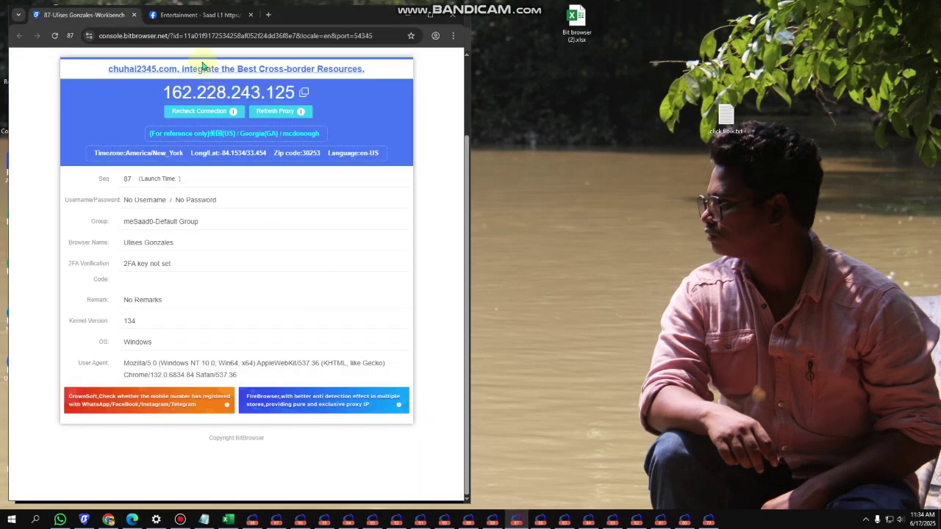
click(516, 520)
click(193, 15)
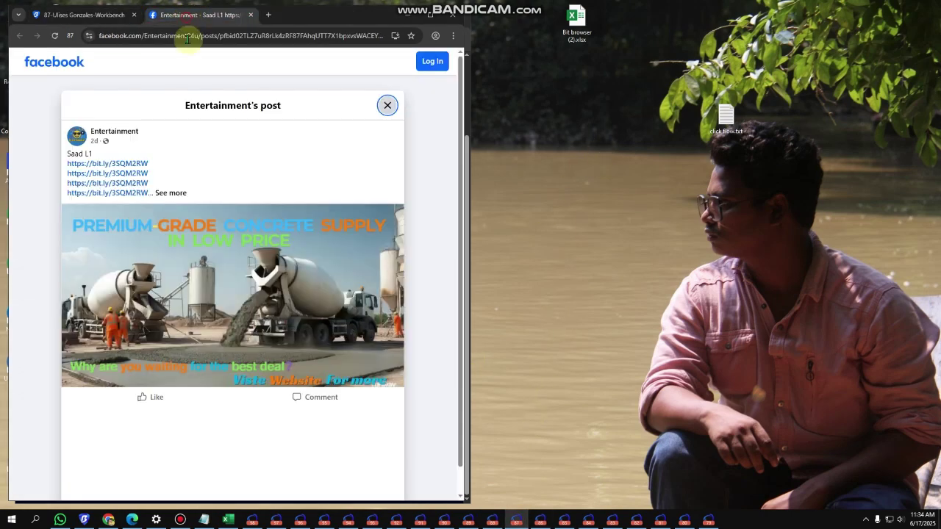
click(115, 175)
Open a relevant search on profile 93's landing page and retry loading Facebook in profile 92.
click(373, 520)
click(309, 327)
click(396, 520)
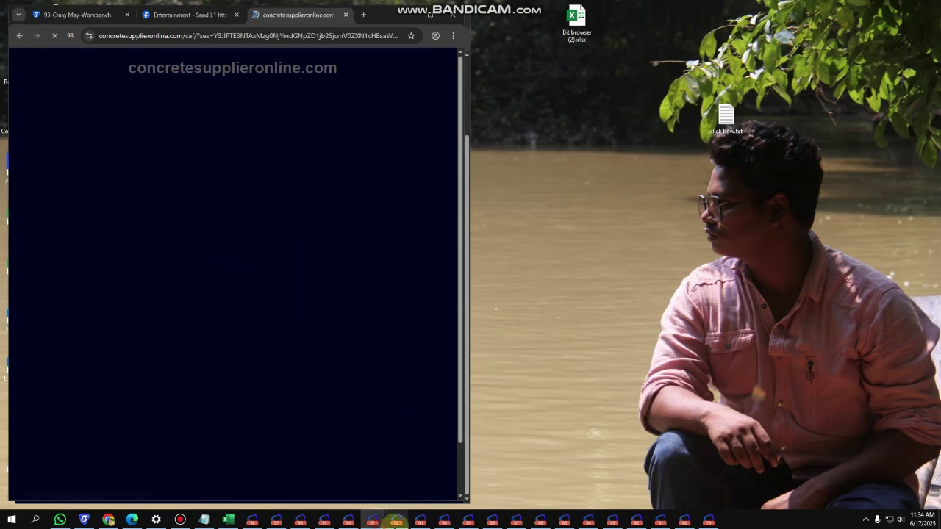
click(107, 309)
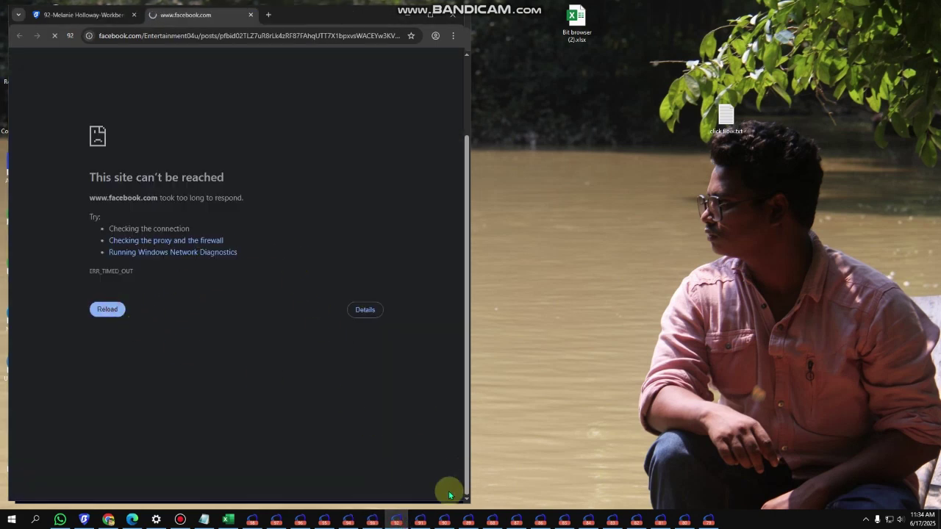
Open the Productivity with Ai results in profile 91 and check the page loading in profiles 90 and 89.
click(420, 520)
click(225, 130)
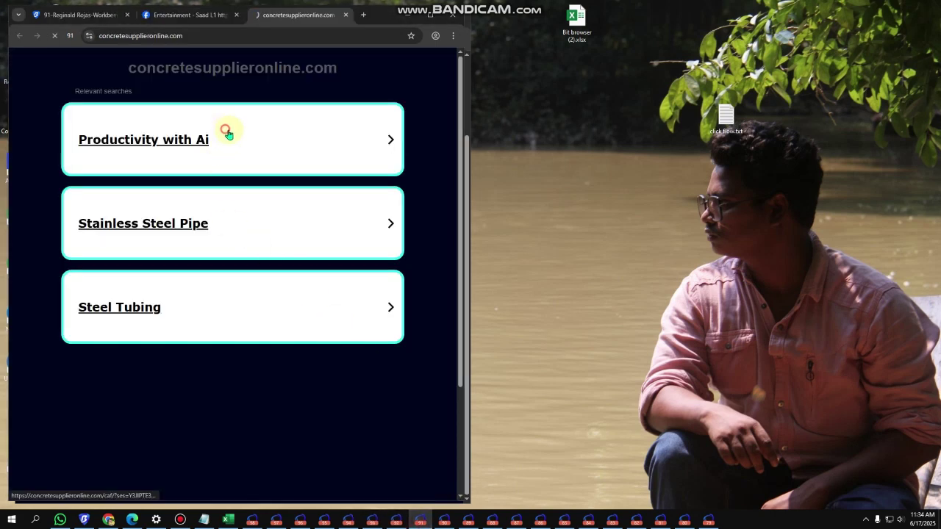
click(444, 519)
click(468, 519)
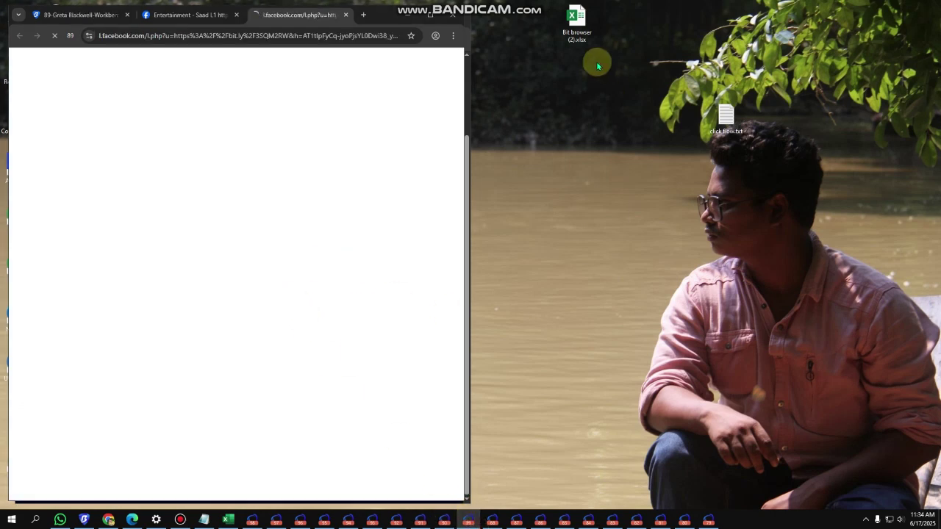
Bring up the unsaved click flow.txt notes in Notepad and place the window beside the browser.
double_click(726, 117)
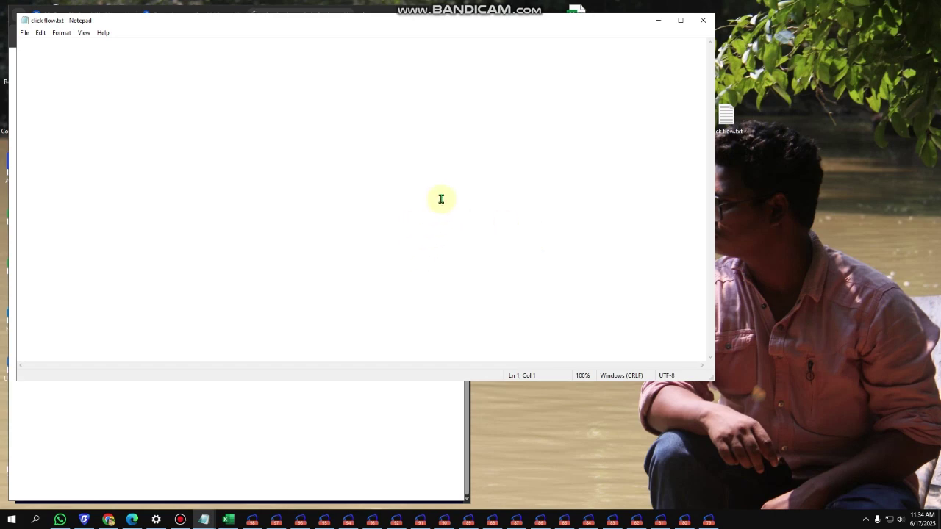
click(703, 20)
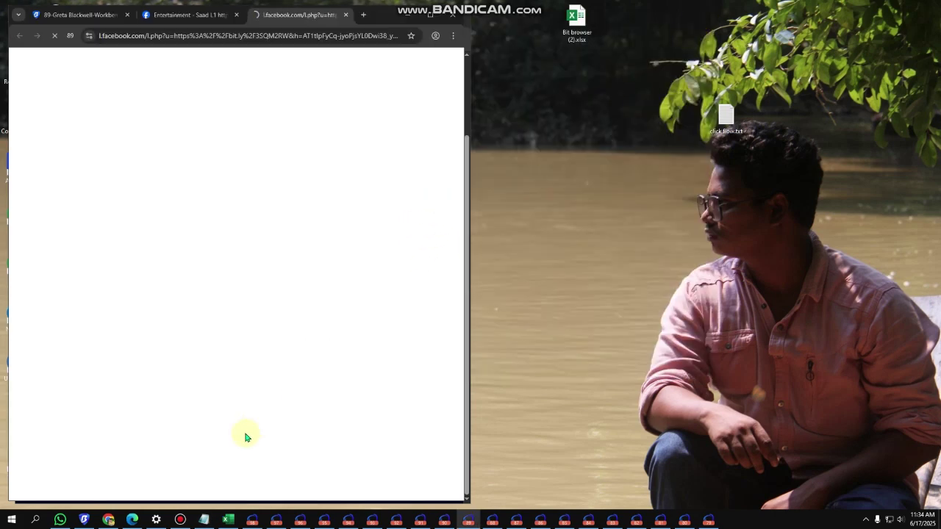
click(203, 519)
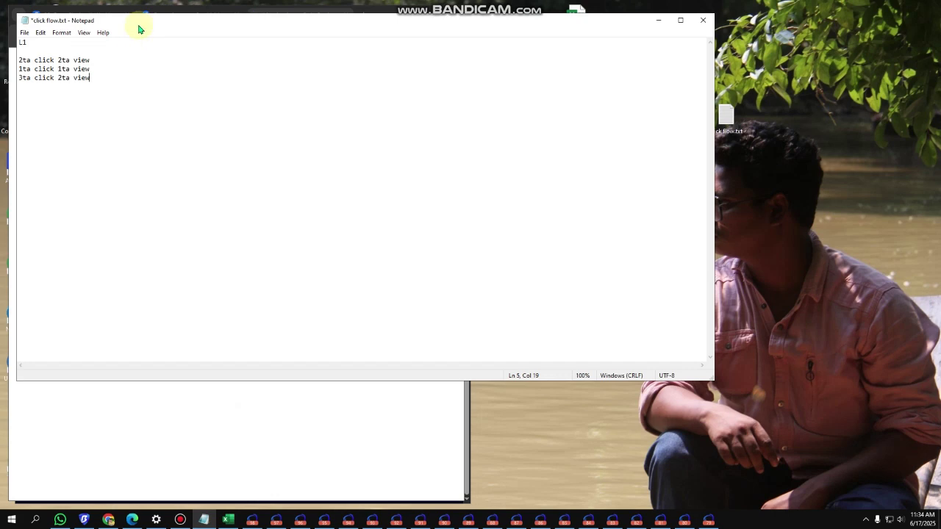
drag(140, 28, 526, 103)
drag(397, 244, 674, 244)
drag(827, 89, 721, 72)
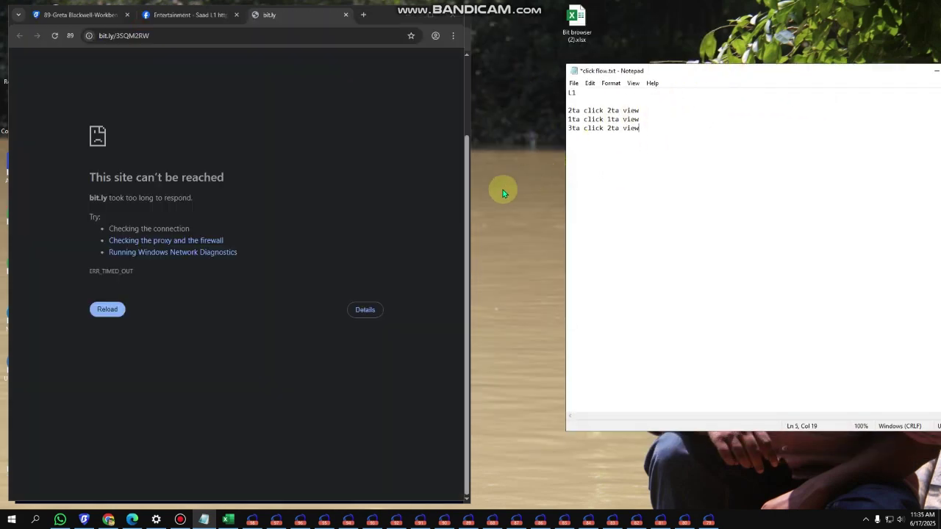
Reload the bit.ly page in profile 89 and review the Steel Tube listings in profile 98.
click(111, 308)
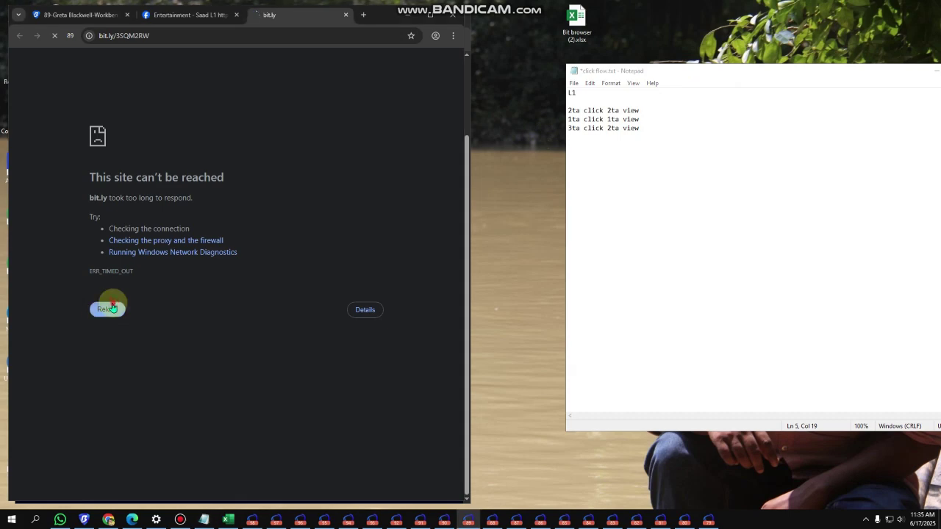
click(254, 522)
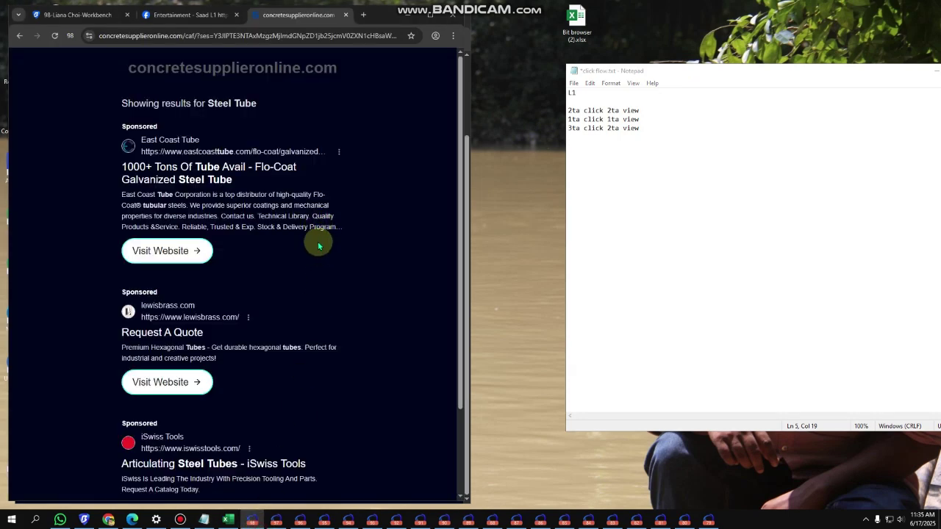
scroll(300, 267, down, 2)
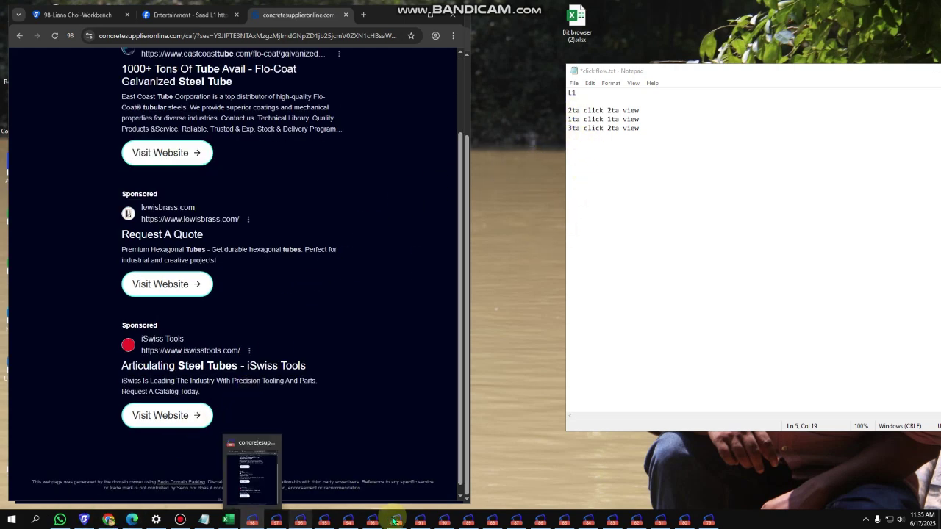
Show the Facebook post in profile 85 and return to the click flow.txt notes.
click(564, 519)
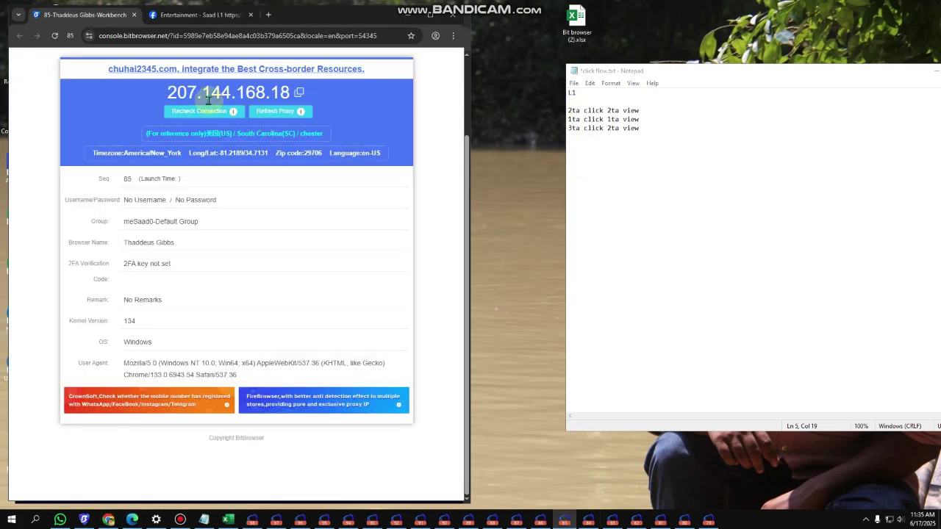
click(195, 15)
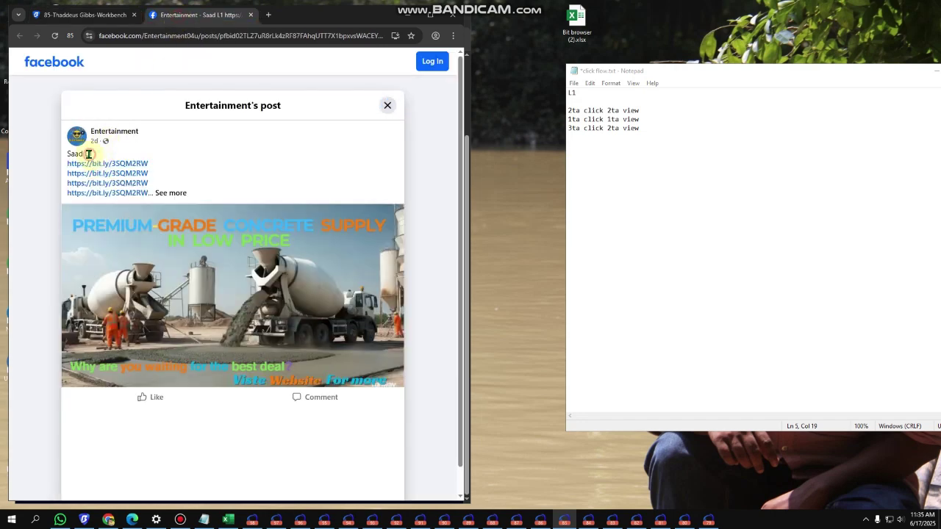
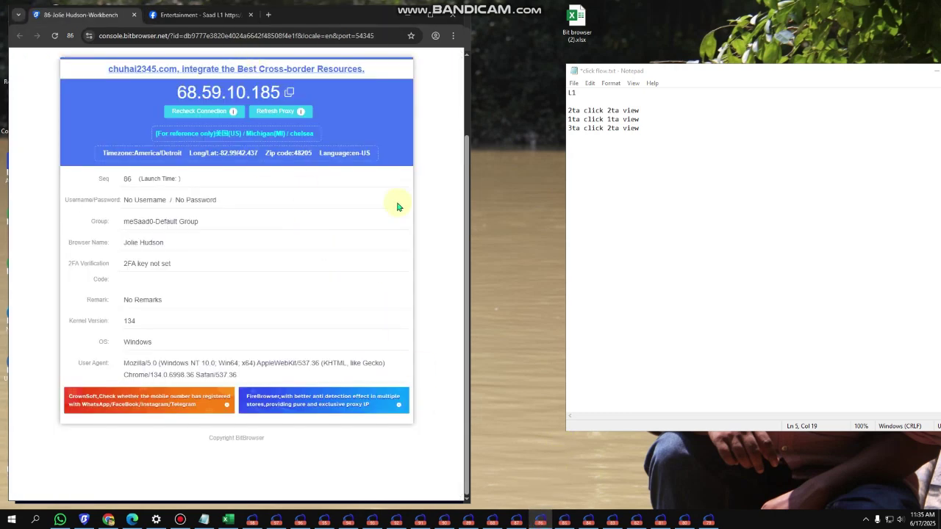
click(644, 169)
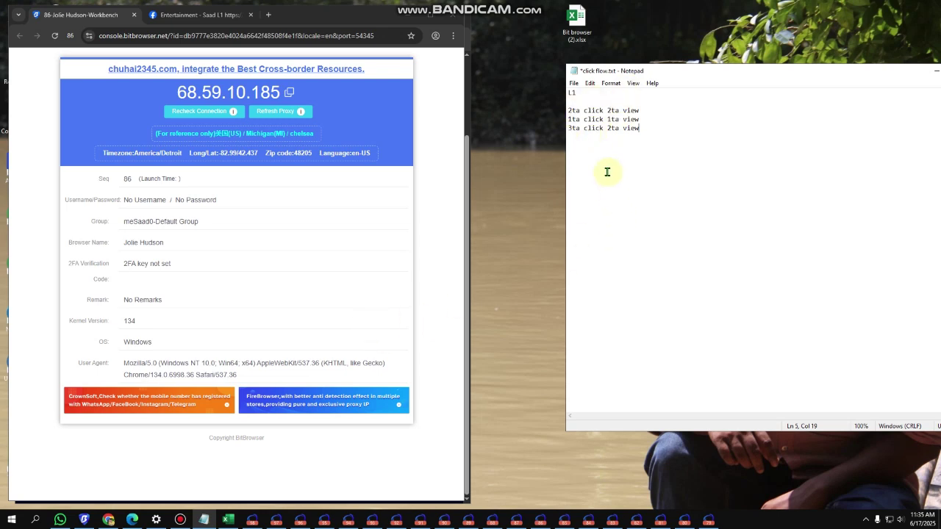
Go back over the Steel Tube listings in profile 98 and highlight part of the East Coast Tube description.
click(253, 519)
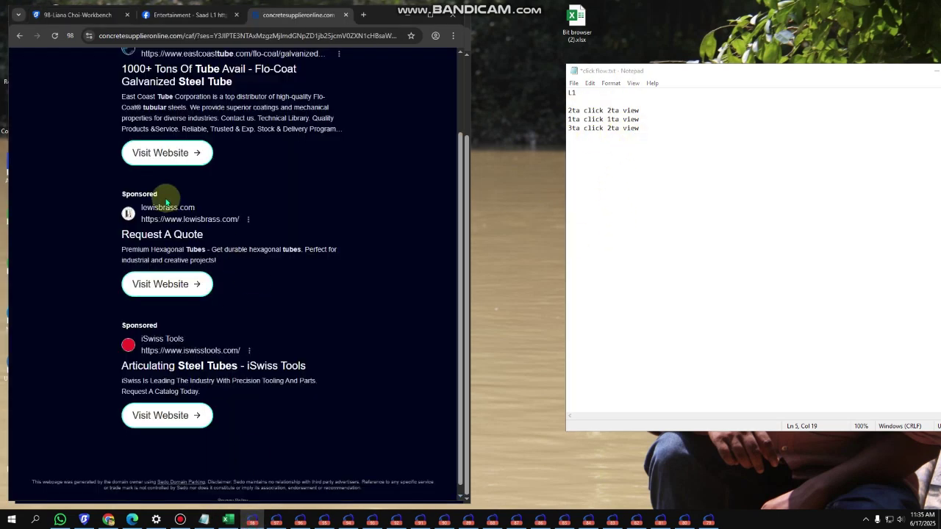
scroll(218, 310, up, 2)
drag(281, 234, 221, 216)
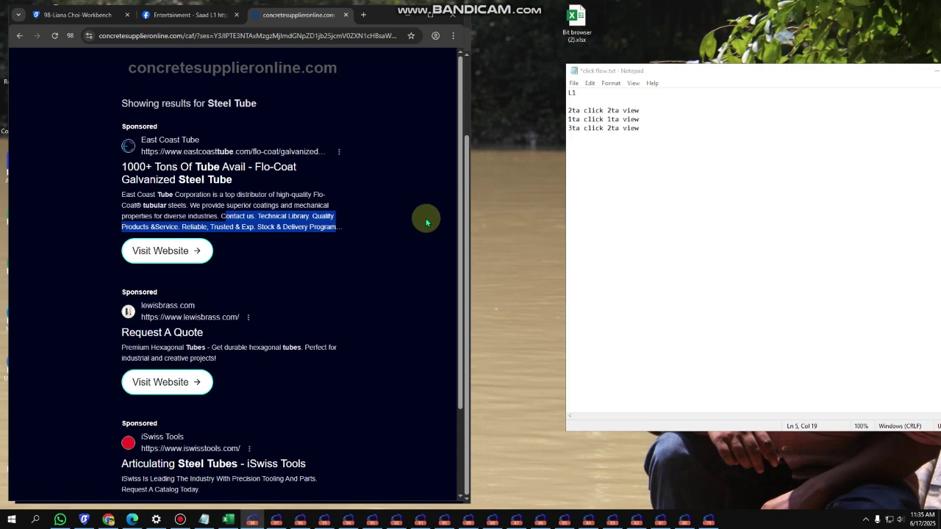
Examine the sponsored Steel Tube results from East Coast Tube, lewisbrass.com and iSwiss Tools in browser window 98.
scroll(367, 265, down, 1)
scroll(353, 248, up, 1)
drag(168, 157, 283, 173)
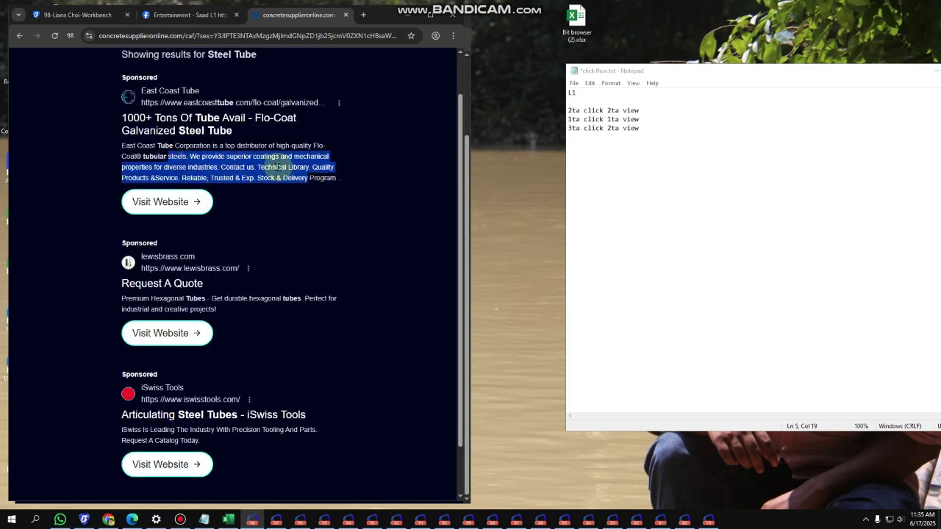
click(211, 165)
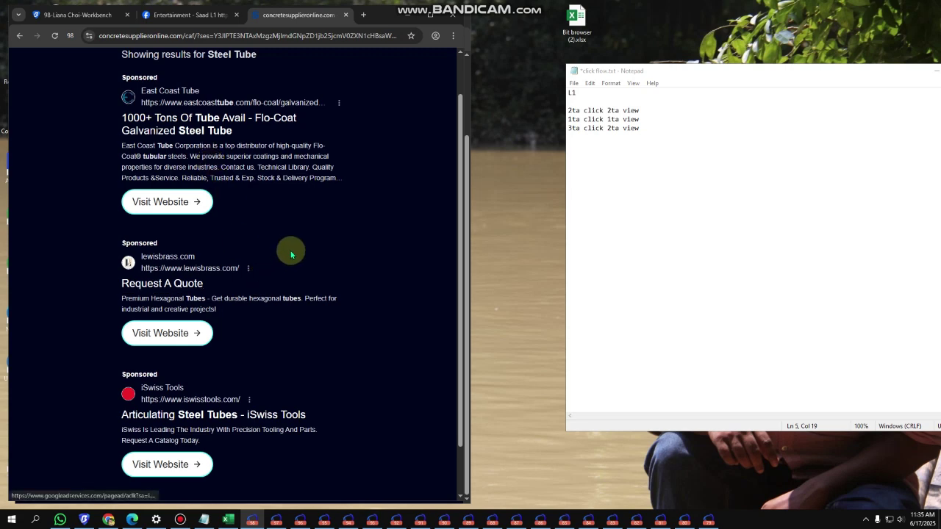
scroll(294, 242, up, 1)
drag(232, 206, 310, 215)
scroll(314, 210, down, 1)
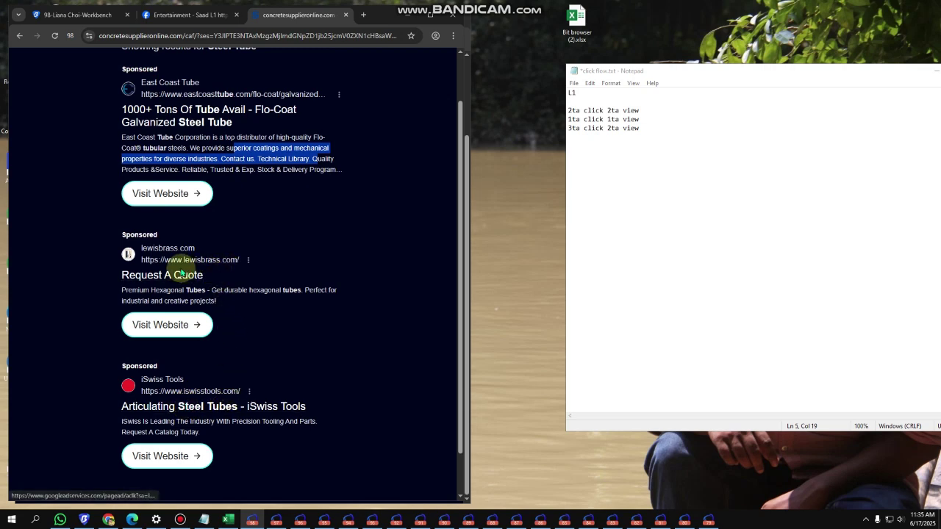
scroll(287, 271, up, 1)
click(228, 204)
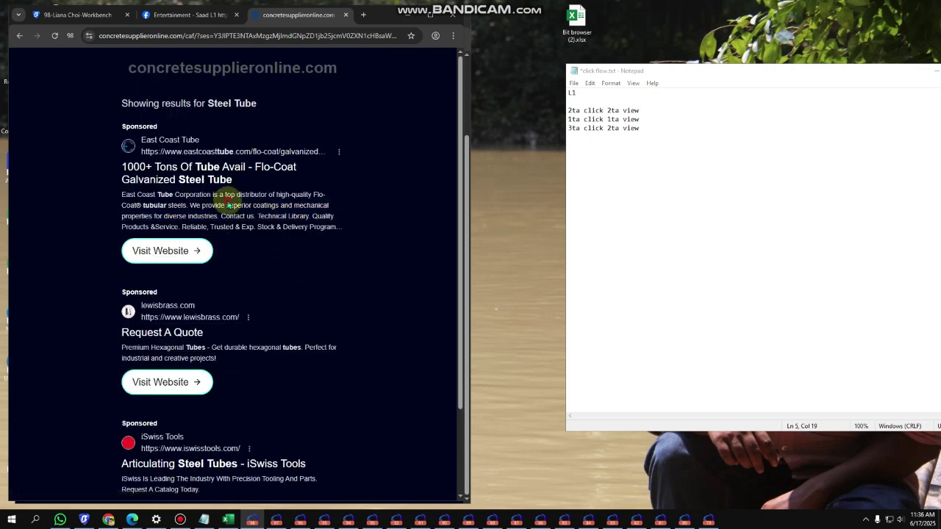
drag(223, 206, 280, 227)
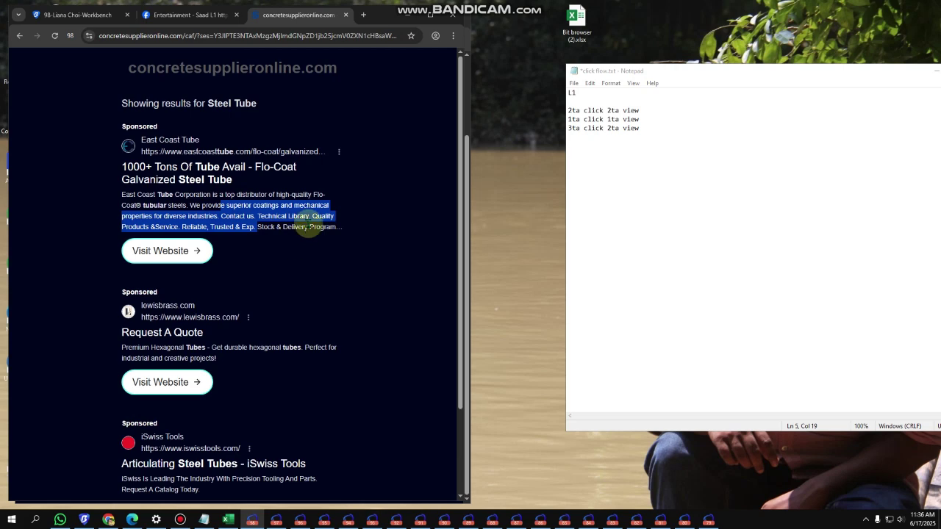
scroll(316, 228, down, 2)
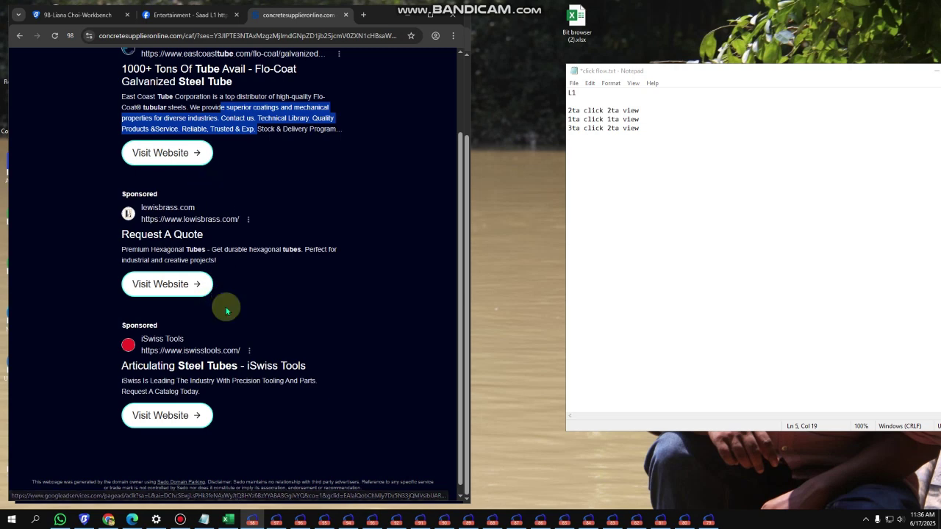
scroll(228, 283, up, 1)
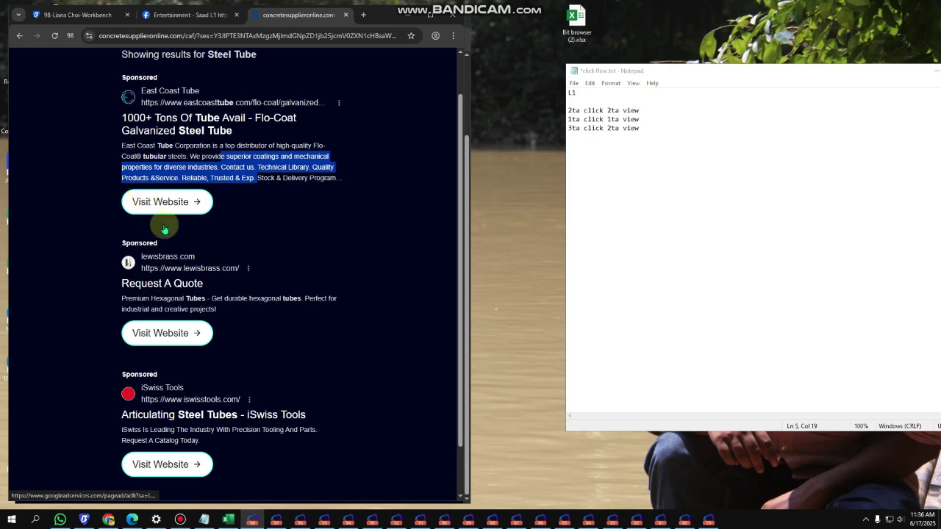
scroll(263, 212, down, 1)
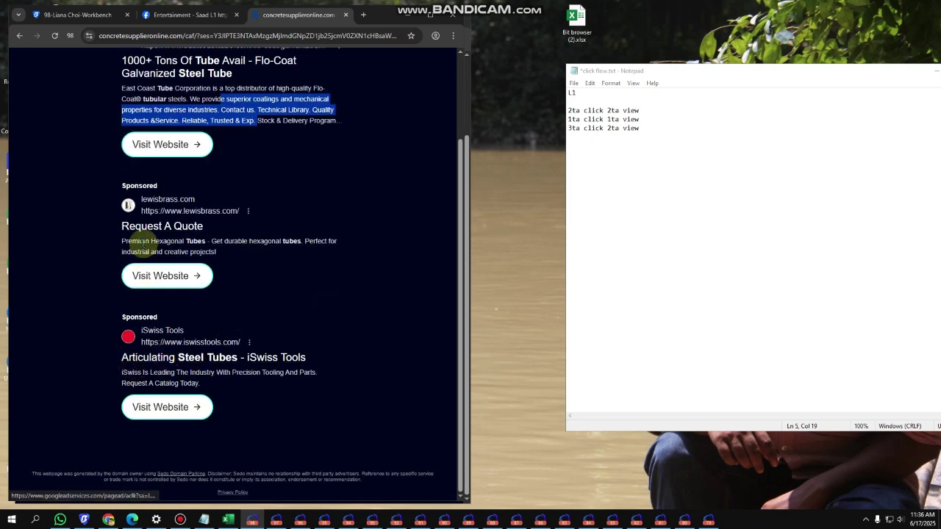
scroll(220, 252, up, 2)
scroll(204, 257, down, 2)
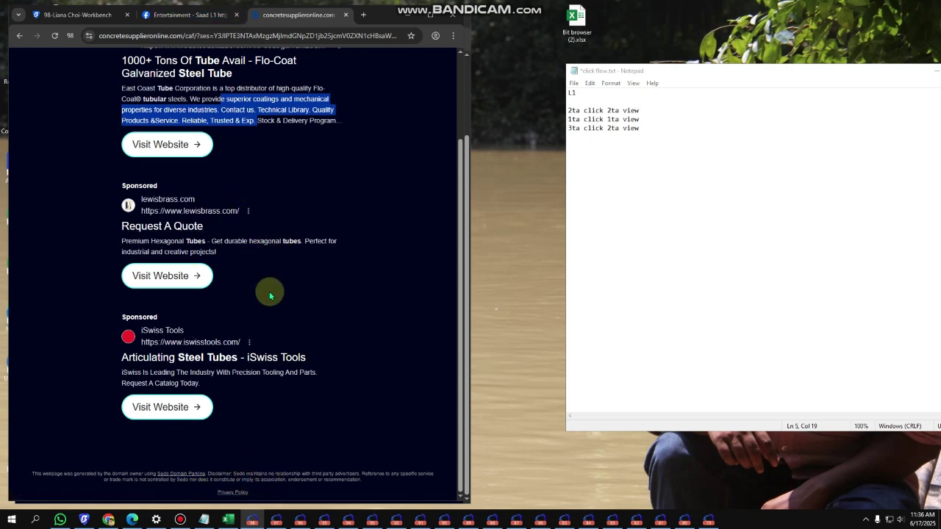
scroll(269, 294, up, 1)
click(305, 197)
drag(233, 160, 257, 160)
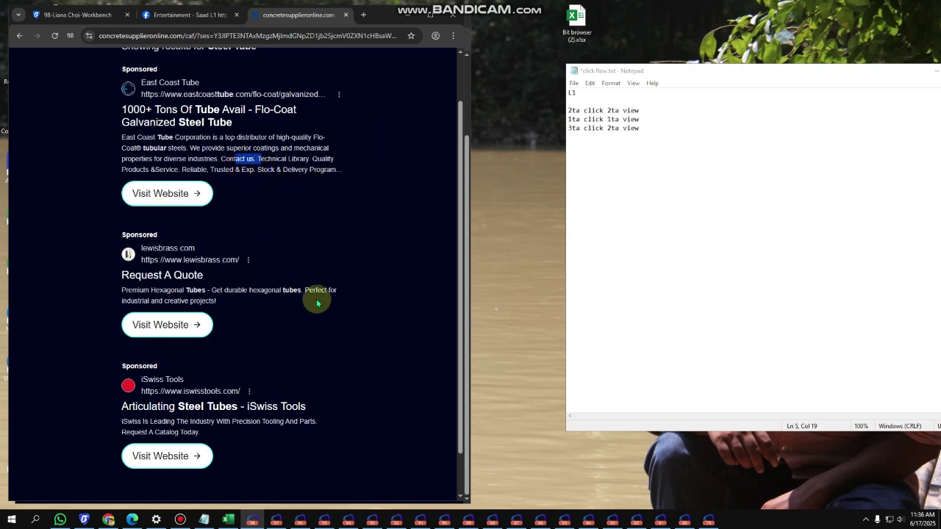
scroll(301, 335, down, 1)
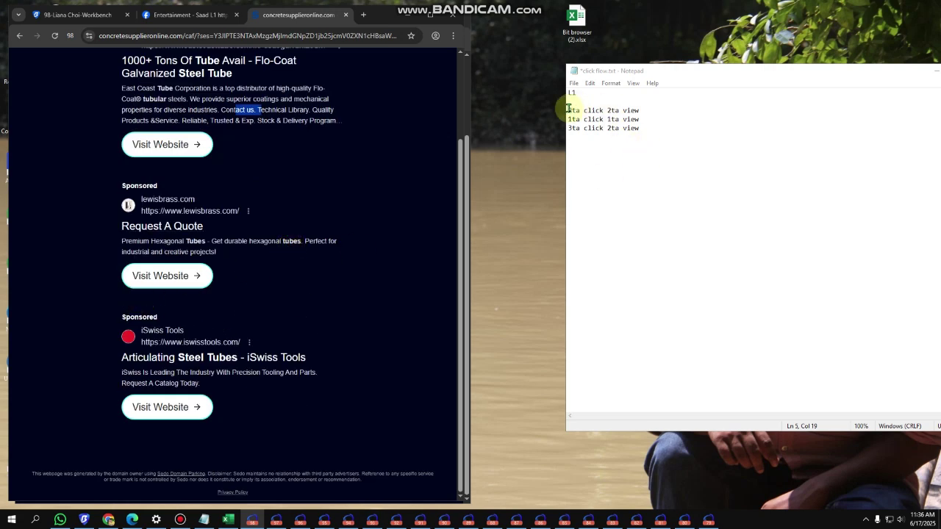
Check the click-flow note, and open the lewisbrass.com sponsored result in browser window 98.
drag(568, 110, 654, 116)
click(631, 192)
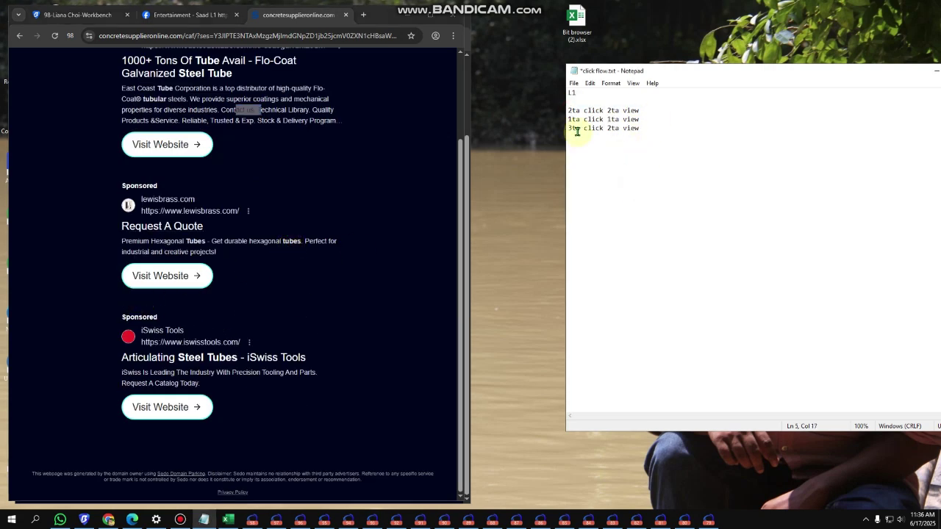
click(154, 275)
Switch to browser window 97 and open the search.faqsnest.com sponsored result.
click(275, 520)
scroll(229, 246, up, 2)
scroll(301, 228, down, 2)
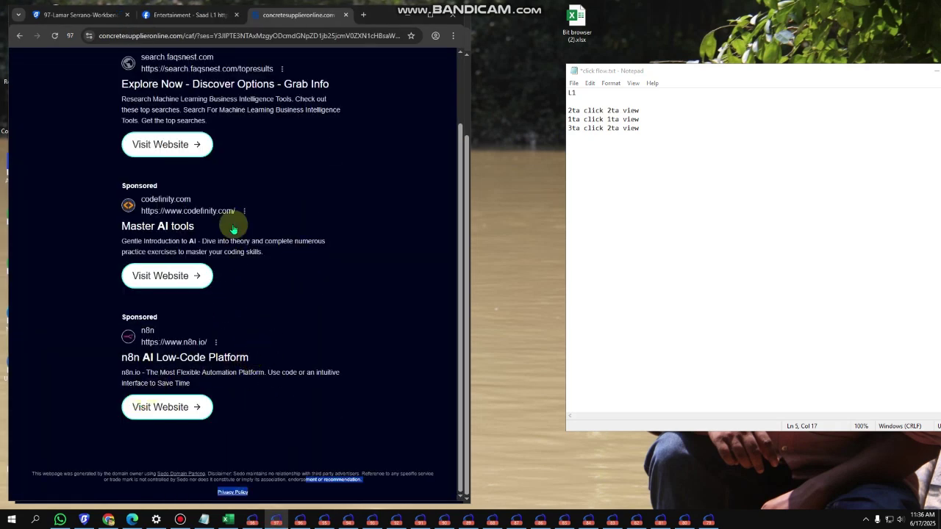
click(177, 139)
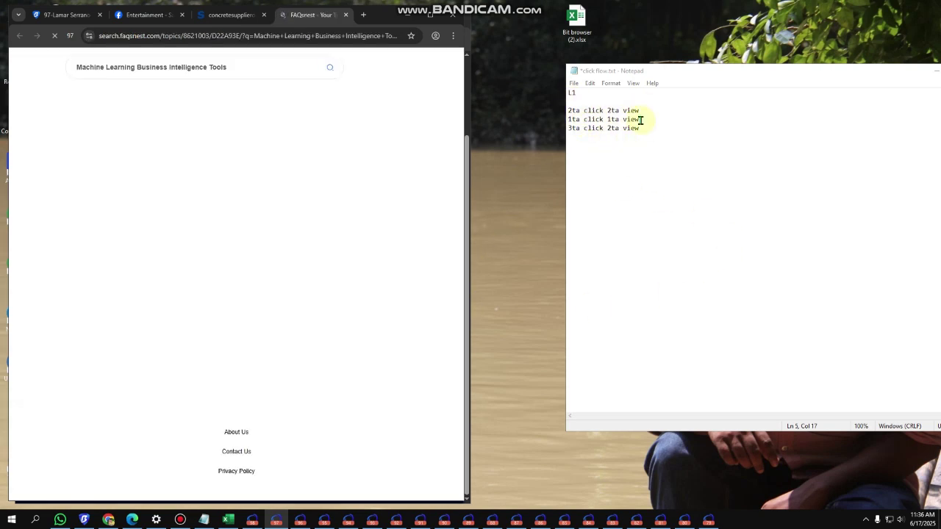
Switch to browser window 96 and allow BitBrowser to communicate on private networks in the firewall alert.
click(299, 520)
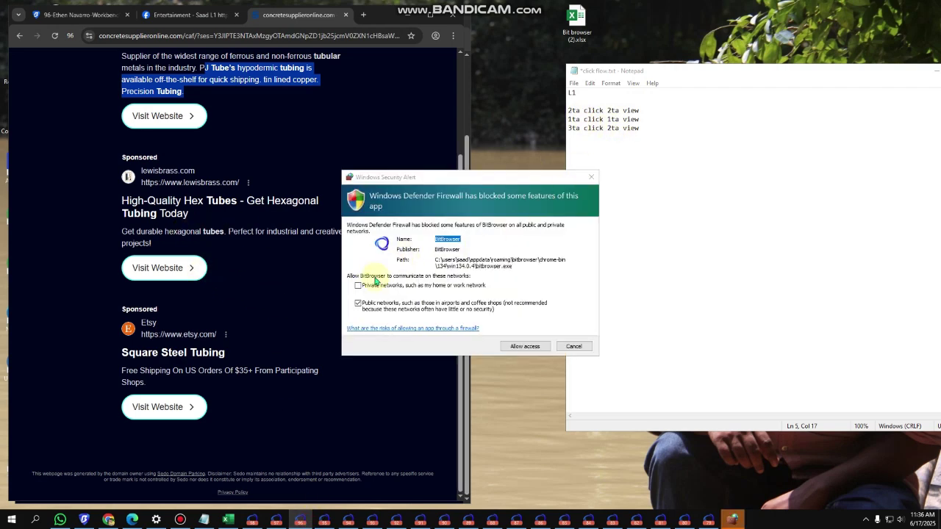
click(365, 285)
key(Return)
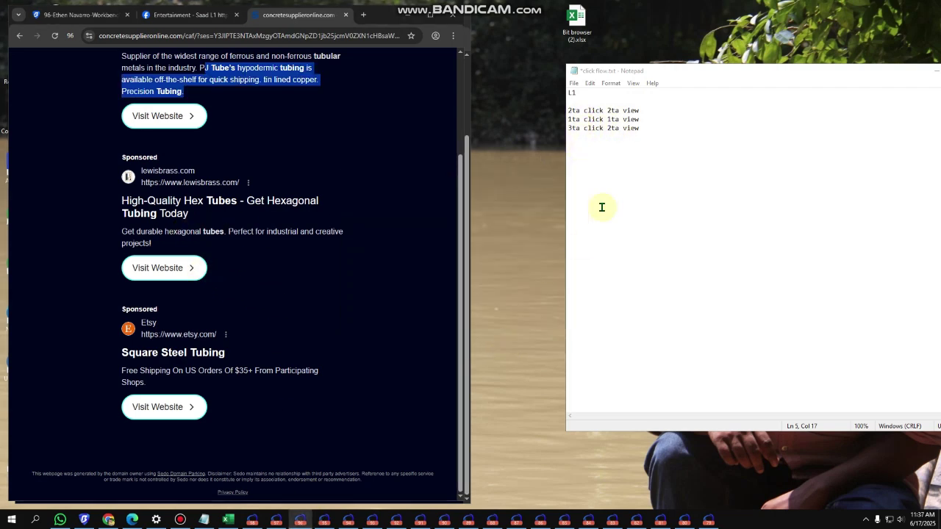
Check the pages opened in browser windows 97 and 98, and read the compliance software result on FAQsnest.
click(276, 520)
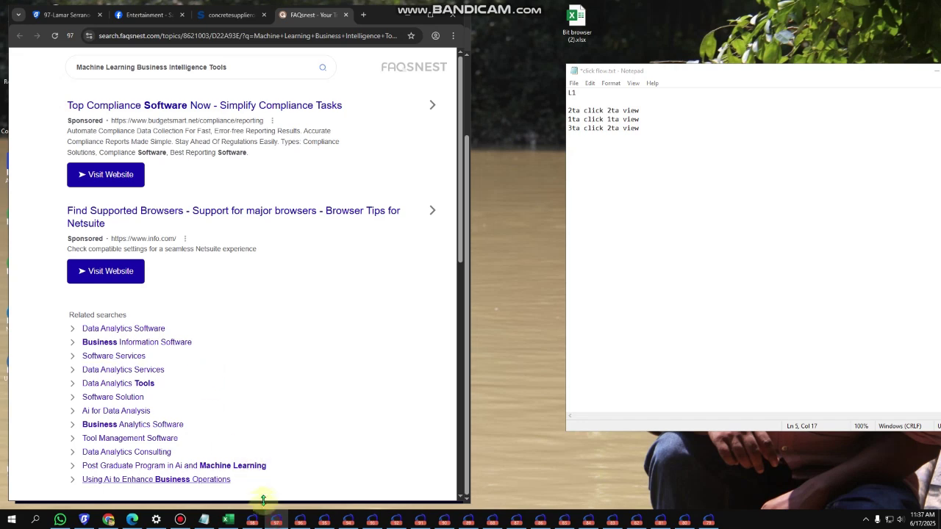
click(252, 519)
click(257, 521)
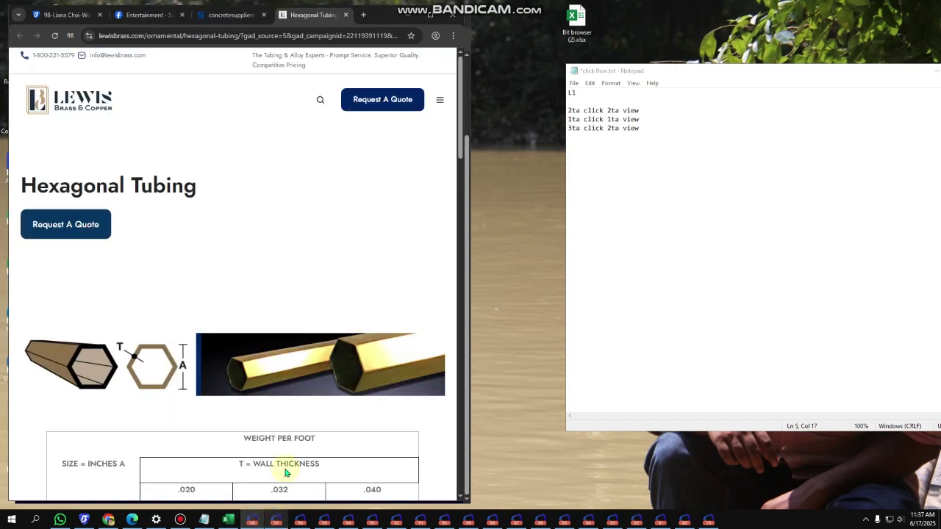
click(283, 524)
scroll(193, 227, down, 1)
scroll(147, 130, up, 1)
drag(126, 131, 244, 153)
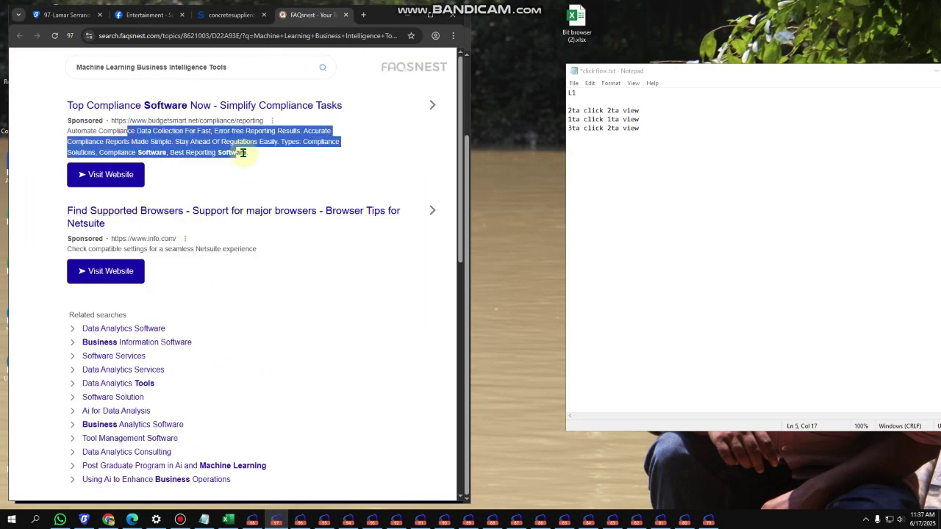
Browse the Hexagonal Tubing page in browser window 98, including its size and wall thickness table.
click(252, 519)
scroll(245, 272, down, 6)
drag(147, 140, 220, 310)
scroll(98, 281, down, 2)
drag(98, 285, 183, 370)
scroll(200, 329, up, 3)
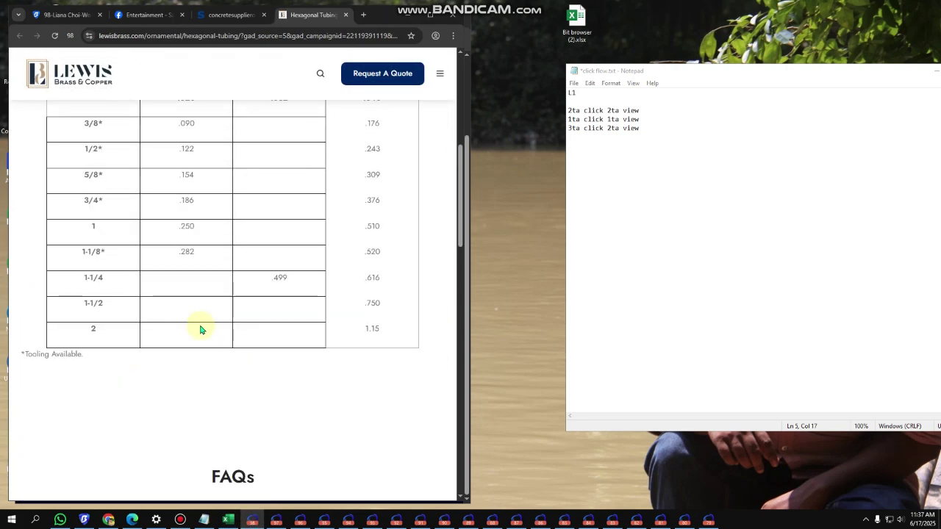
scroll(200, 330, up, 4)
scroll(279, 265, up, 2)
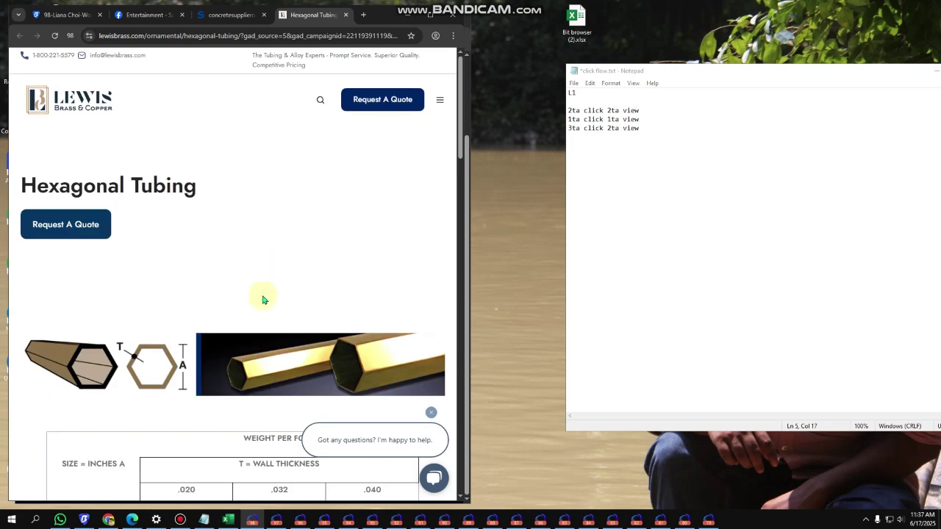
drag(161, 190, 189, 262)
scroll(189, 242, down, 6)
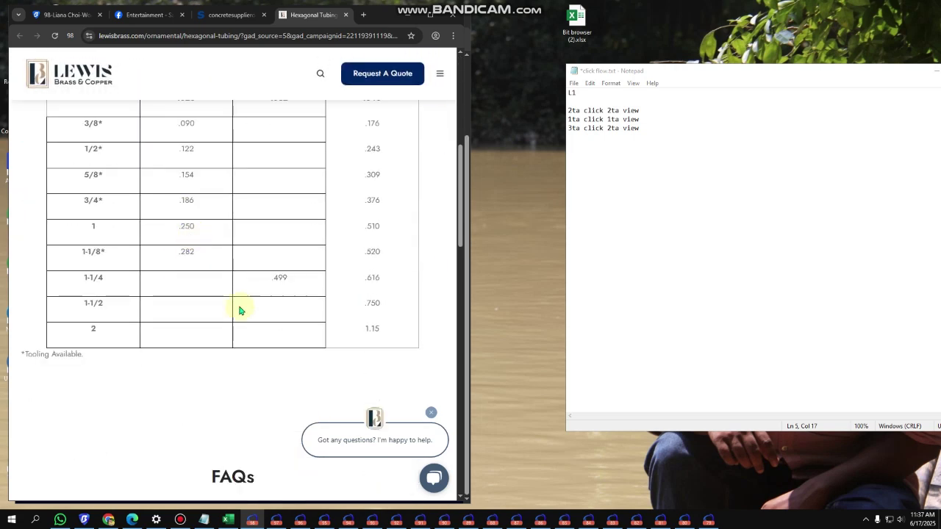
Open the info.com Netsuite browser result from the FAQsnest page in window 97 and browse the article.
click(276, 520)
scroll(225, 310, down, 1)
scroll(238, 304, up, 1)
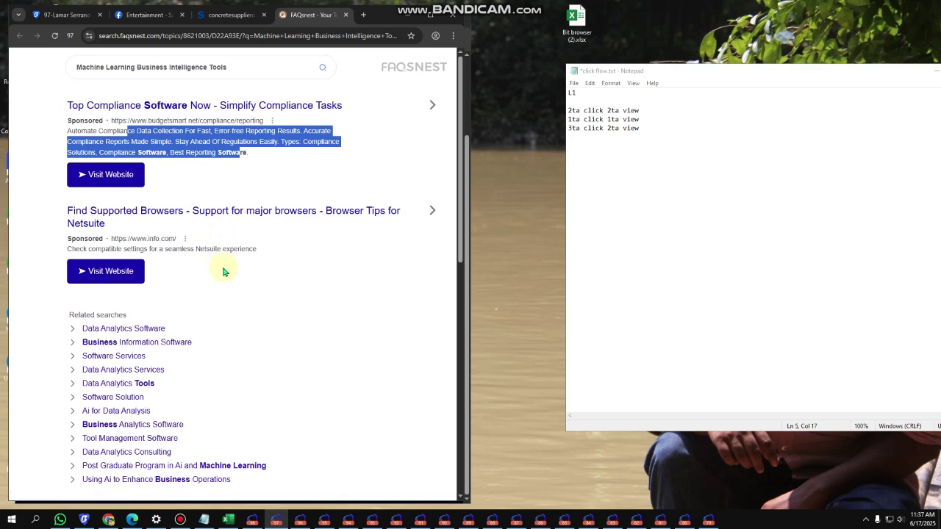
click(224, 269)
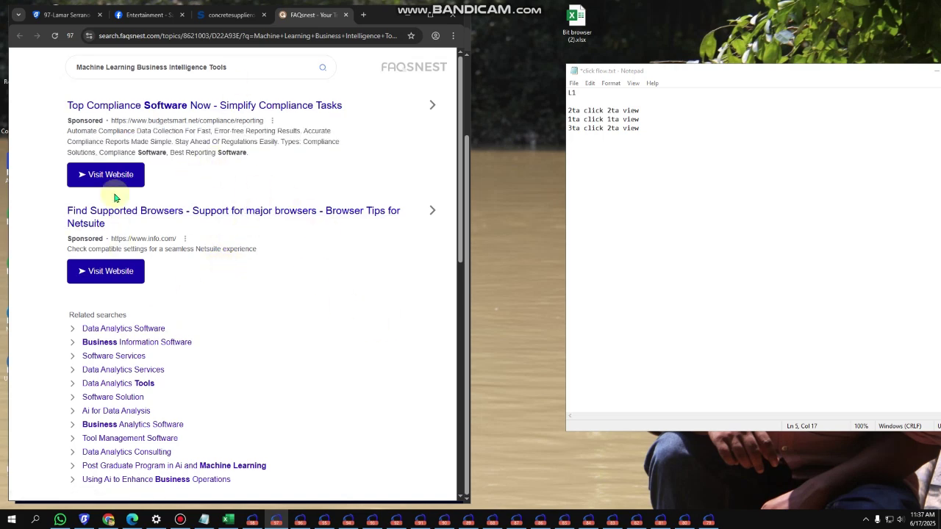
click(113, 277)
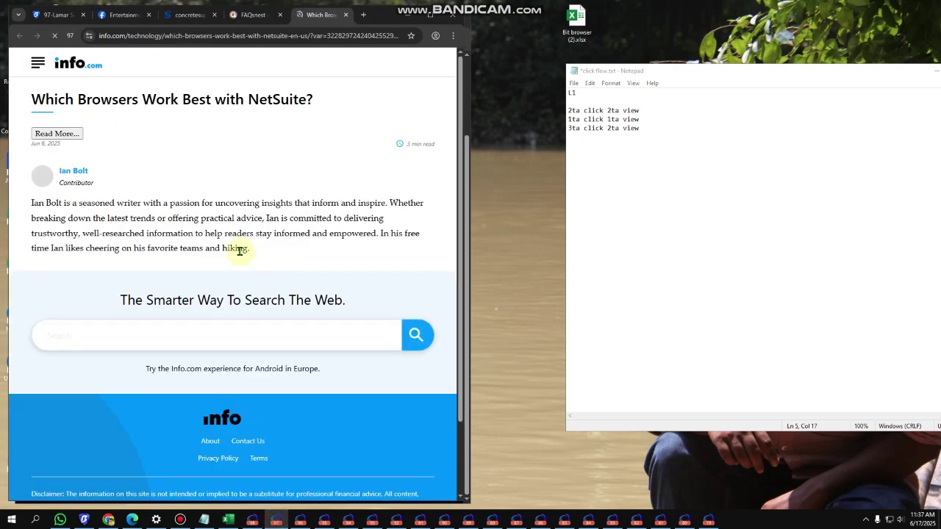
drag(163, 207, 208, 338)
scroll(211, 349, down, 3)
Review the sponsored steel tubing results in browser windows 96 and 95.
click(252, 520)
click(300, 520)
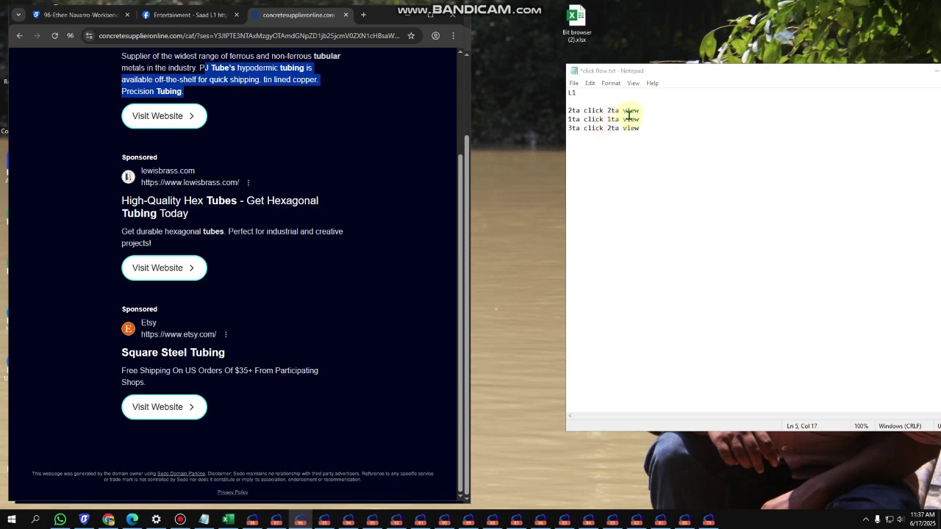
drag(306, 424, 206, 342)
click(324, 520)
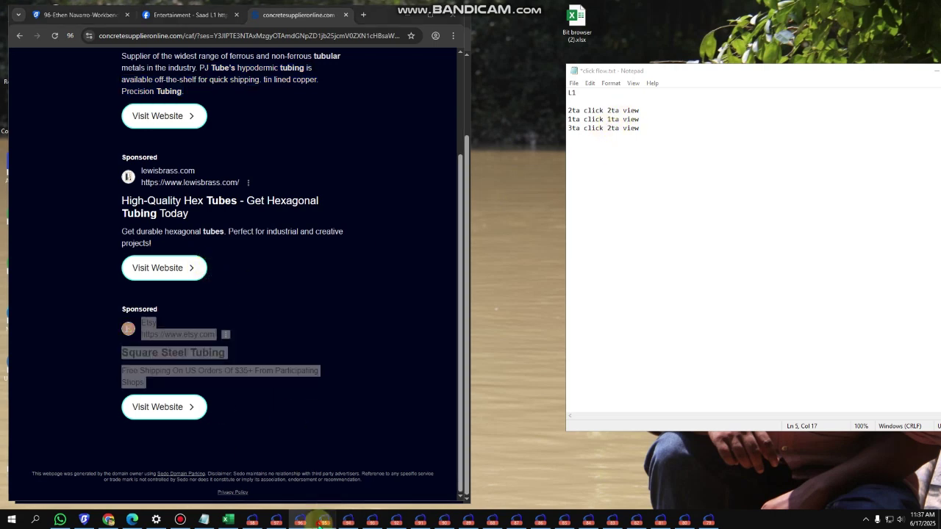
drag(301, 268, 229, 216)
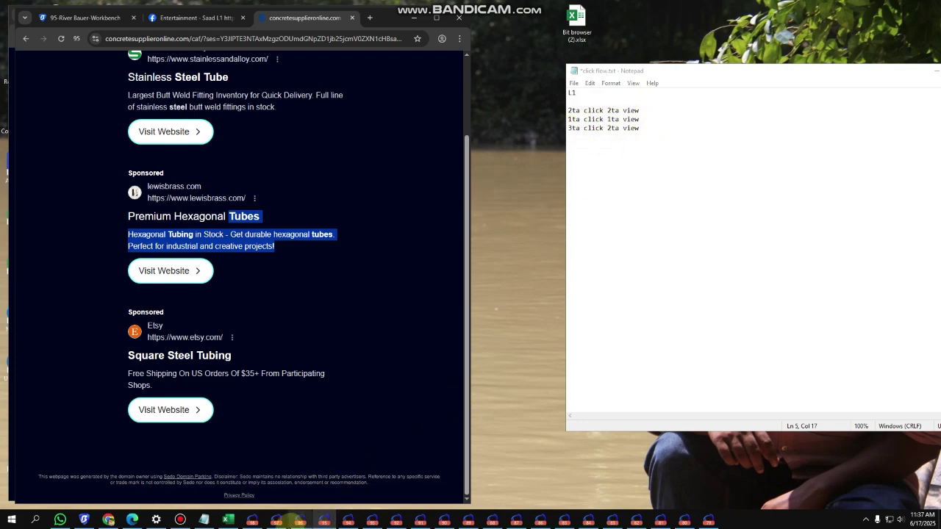
Switch to browser window 94 and open the vici.com Stainless Steel Tubing sponsored result.
click(348, 519)
scroll(252, 279, down, 2)
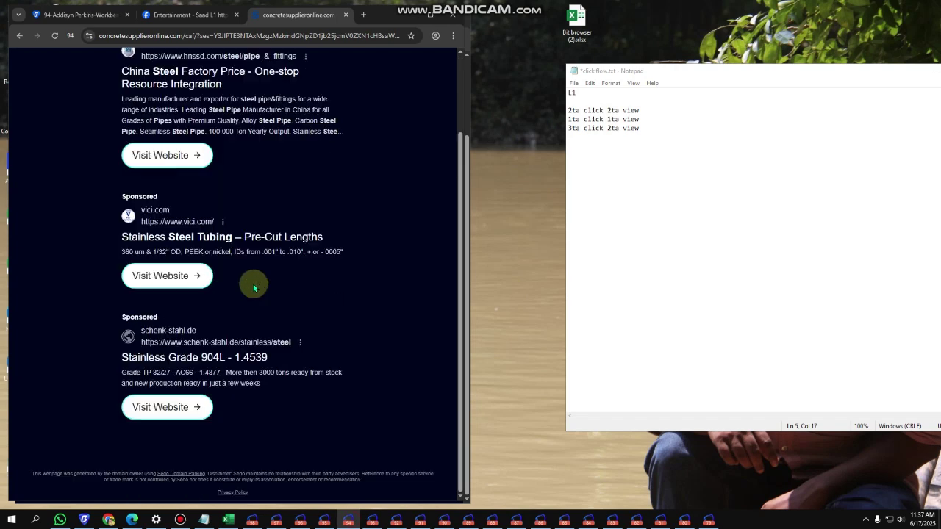
click(155, 276)
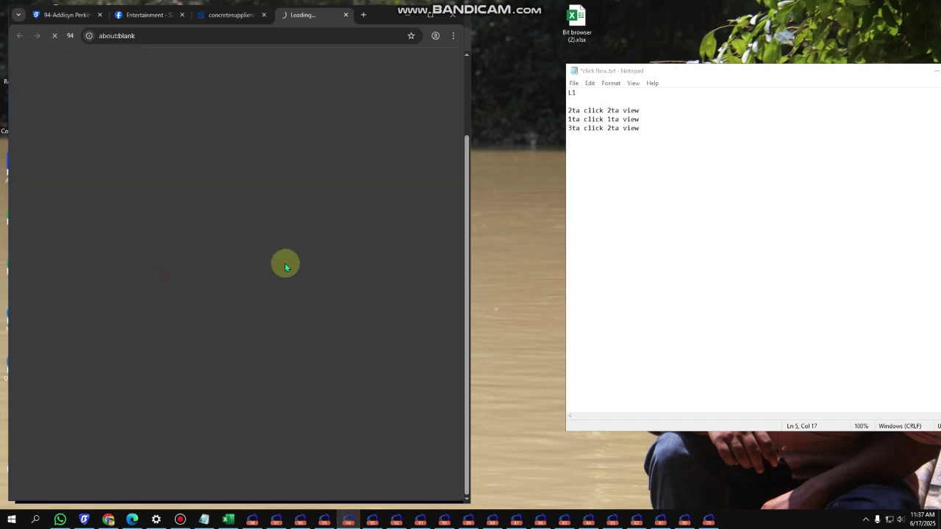
View the sponsored Steel Tubing results in browser window 93, and reload the Facebook post in window 92.
click(373, 522)
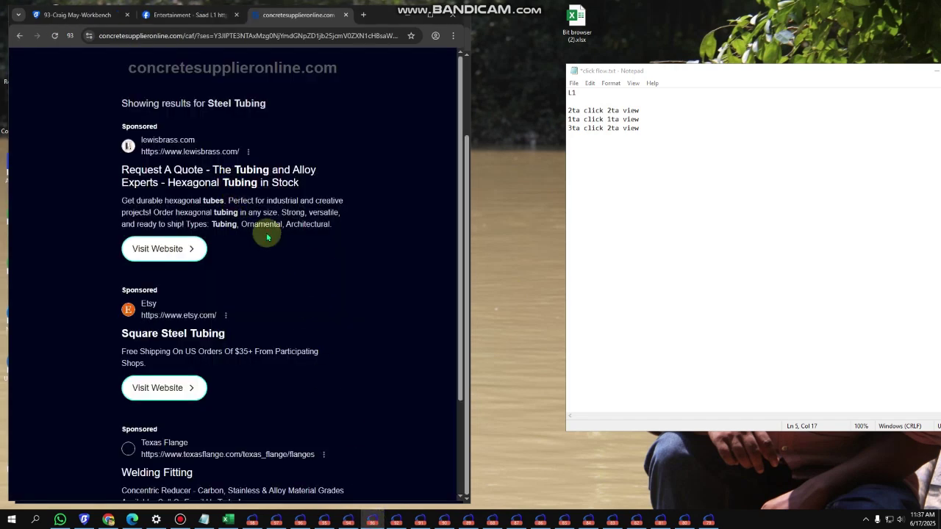
scroll(268, 249, down, 2)
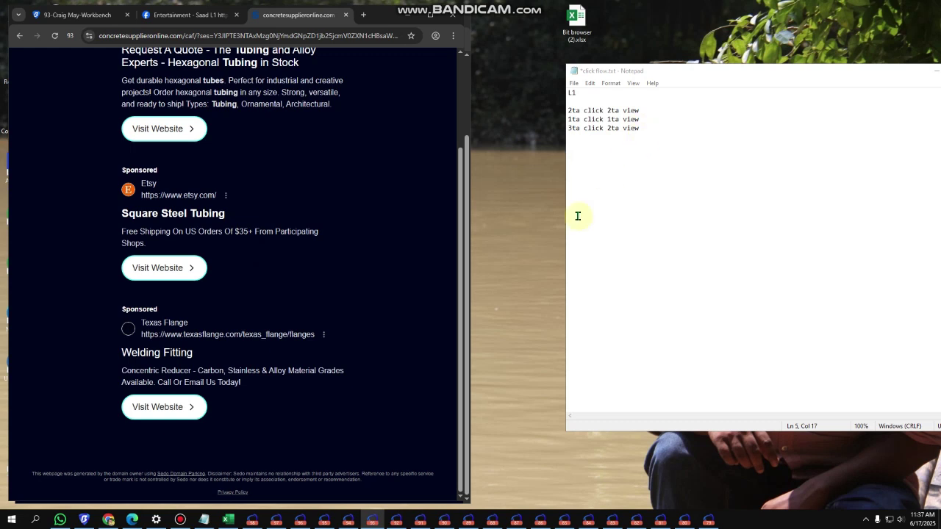
click(396, 521)
click(112, 309)
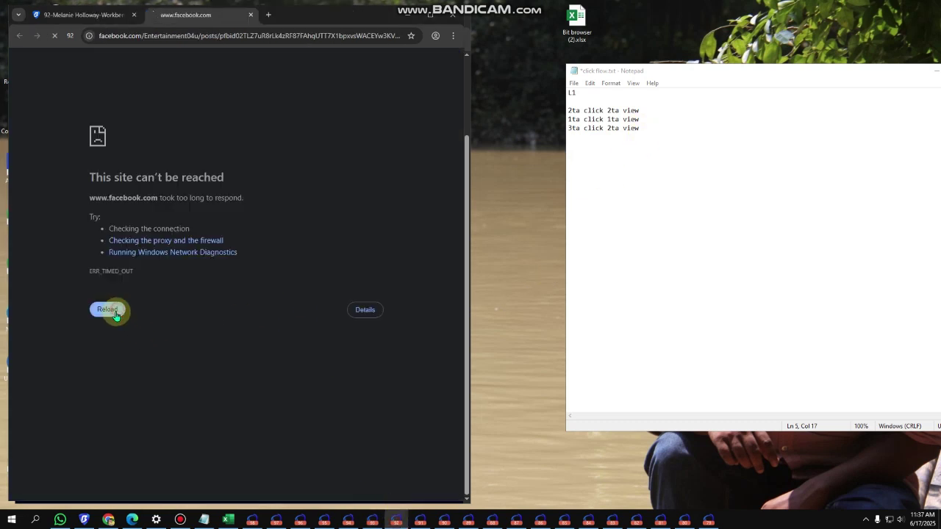
click(457, 28)
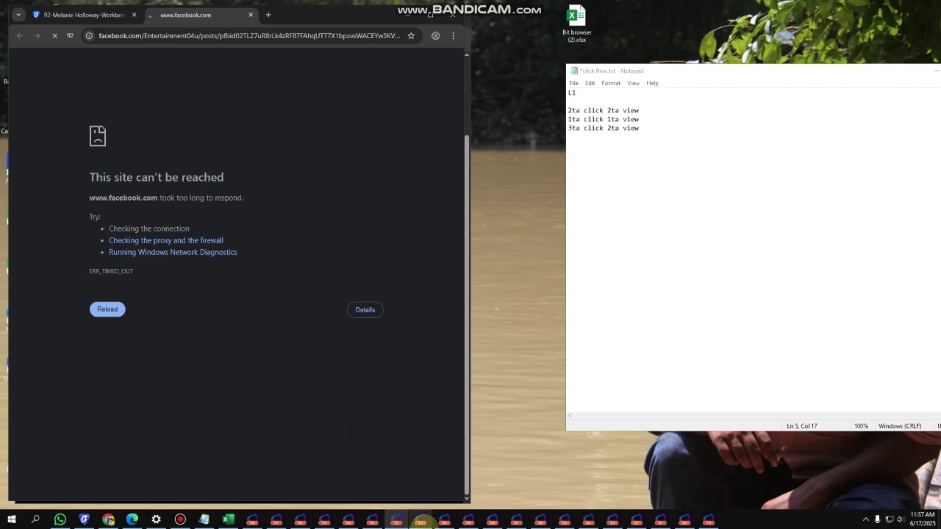
Switch to browser window 91 and open the codefinity.com Master AI tools sponsored result.
click(420, 521)
scroll(338, 333, down, 2)
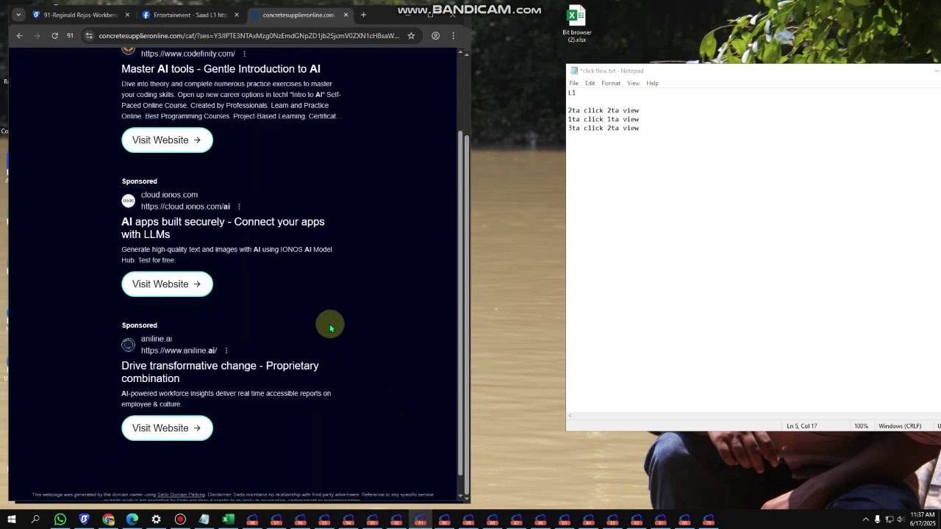
scroll(330, 327, down, 1)
scroll(166, 254, up, 1)
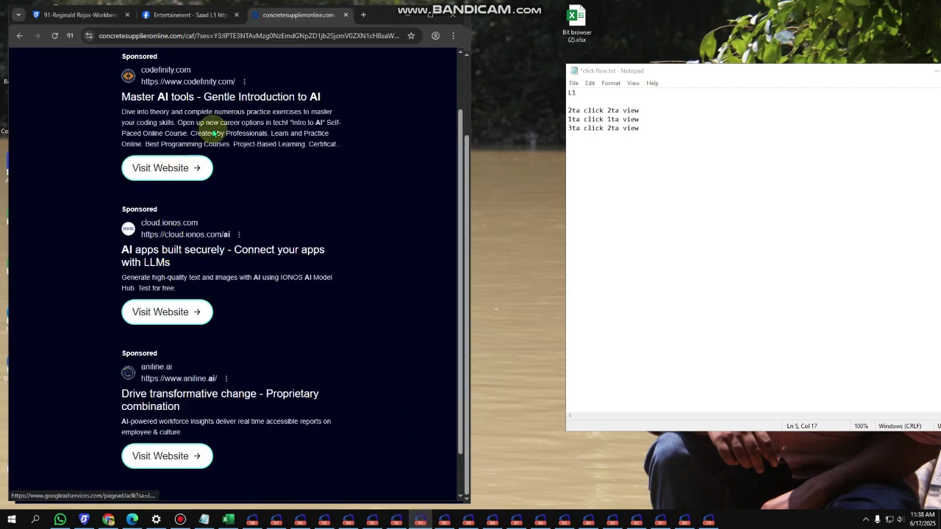
click(196, 170)
Open a relevant search on concretesupplieronline.com in browser windows 90, 89 and 88, and browse the page in window 87.
scroll(227, 208, down, 2)
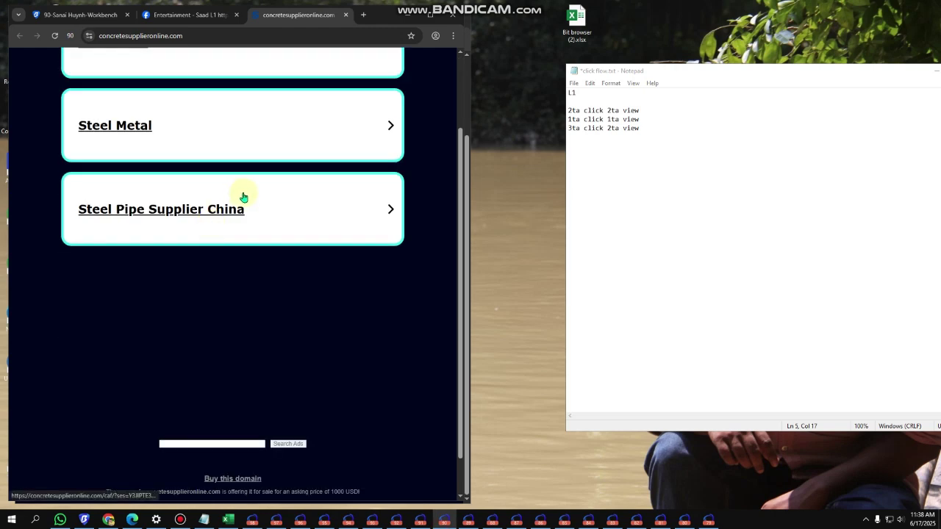
click(468, 520)
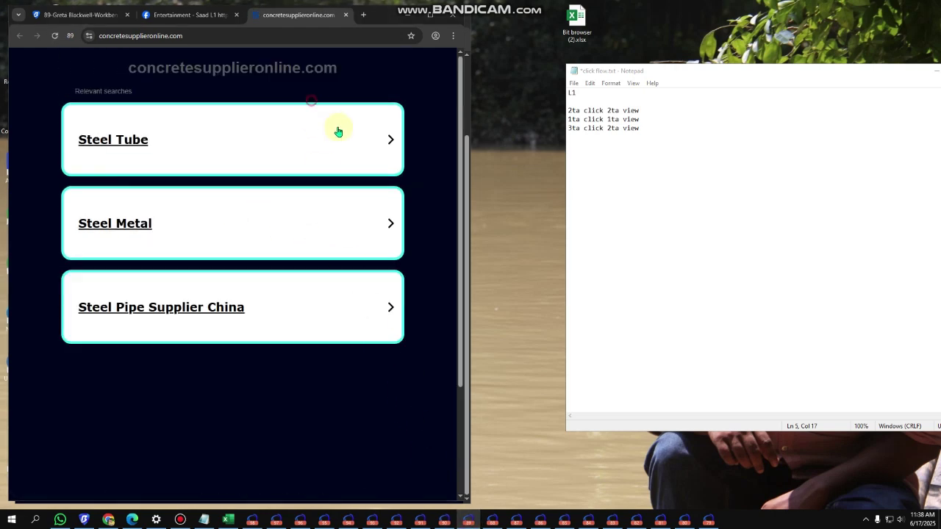
click(492, 520)
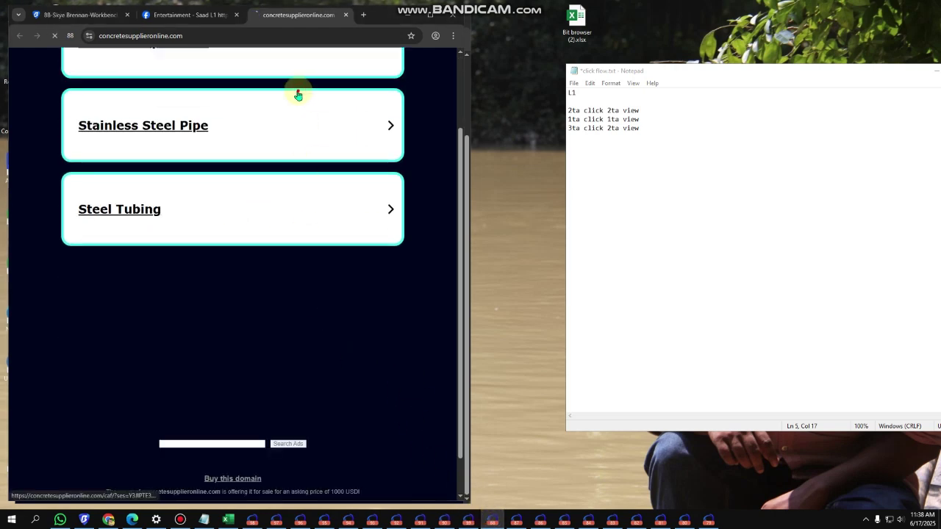
click(517, 521)
scroll(311, 258, down, 2)
Open a bit.ly/3SQM2RW link from the Entertainment Facebook post in browser windows 86 and 85.
click(540, 520)
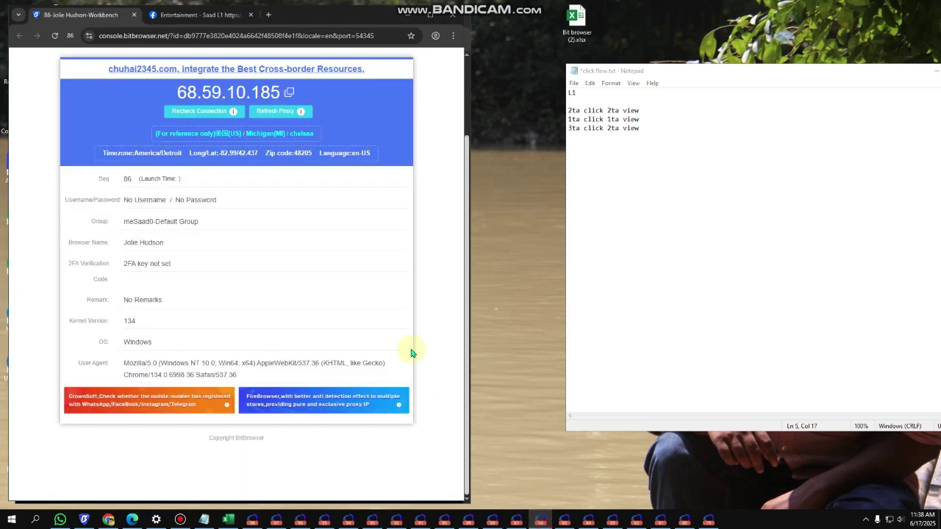
click(188, 13)
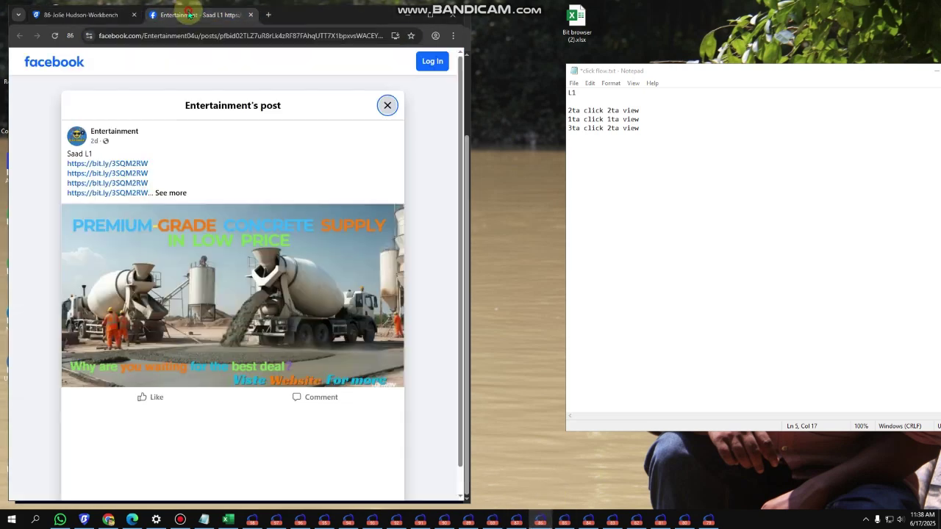
click(116, 181)
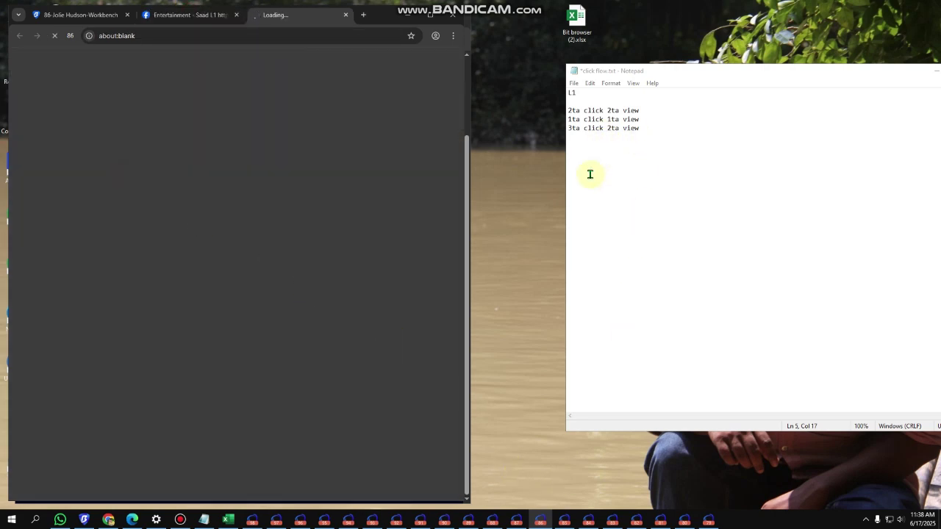
click(565, 517)
click(103, 180)
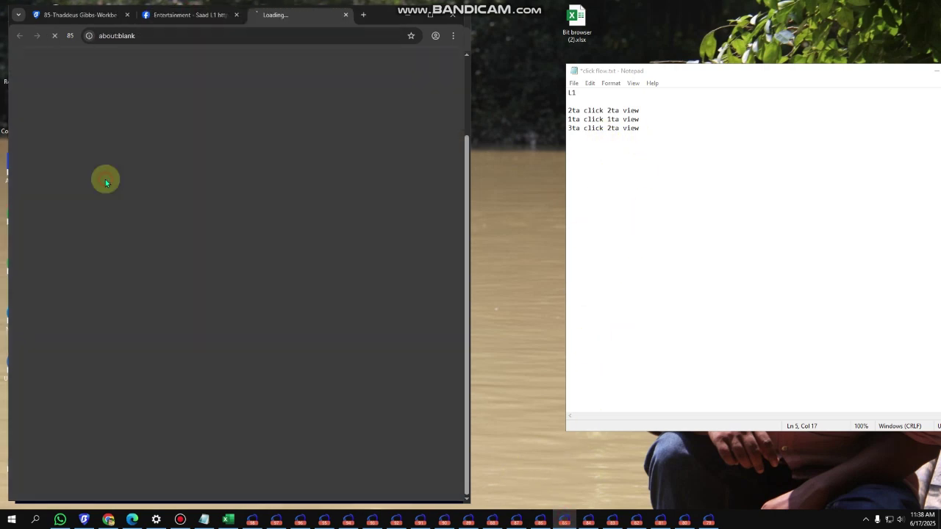
Open a bit.ly/3SQM2RW link from the Entertainment Facebook post in browser windows 84 and 83.
click(588, 517)
click(203, 21)
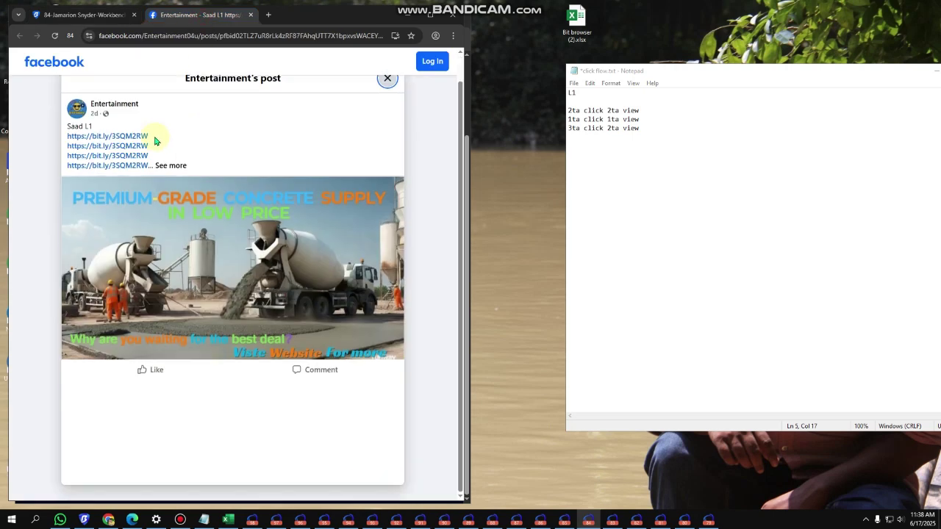
click(95, 154)
click(612, 517)
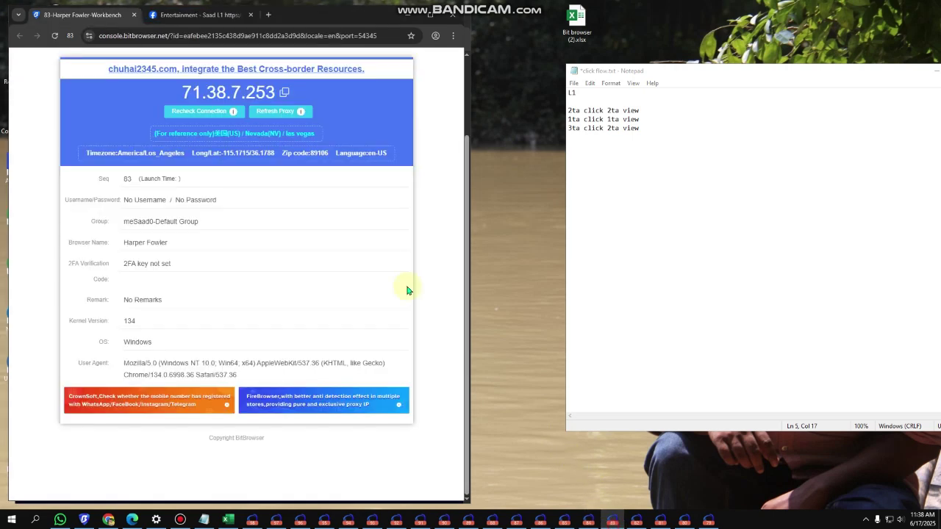
click(167, 14)
click(129, 172)
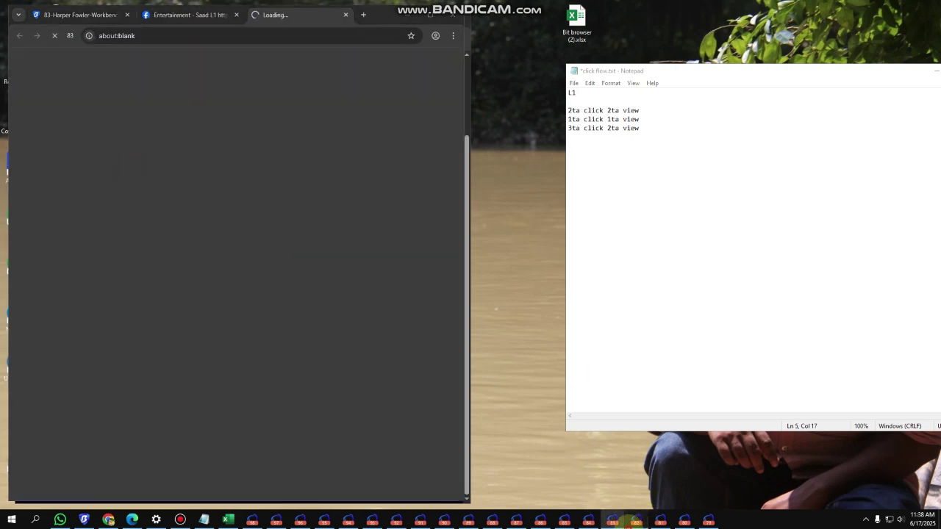
Open a bit.ly/3SQM2RW link from the Entertainment Facebook post in browser windows 82 and 81.
click(636, 520)
click(197, 15)
click(114, 191)
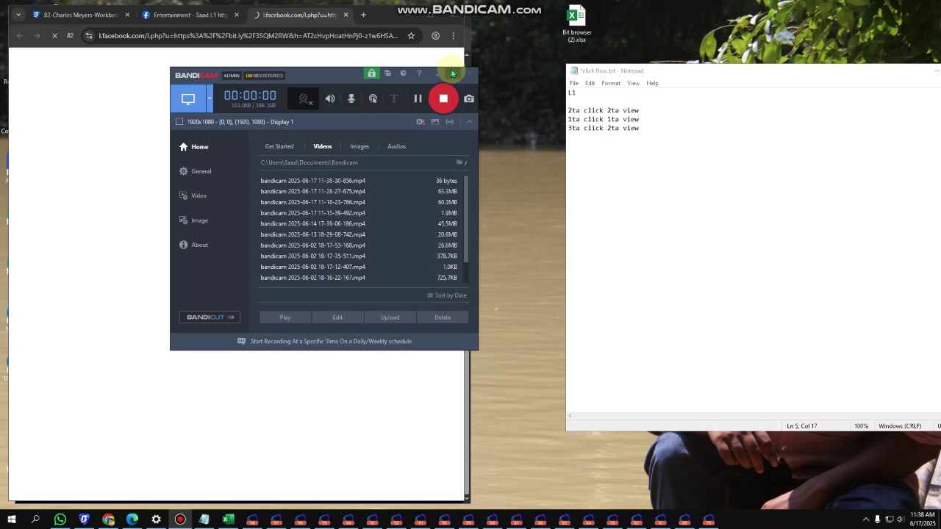
click(189, 14)
click(141, 152)
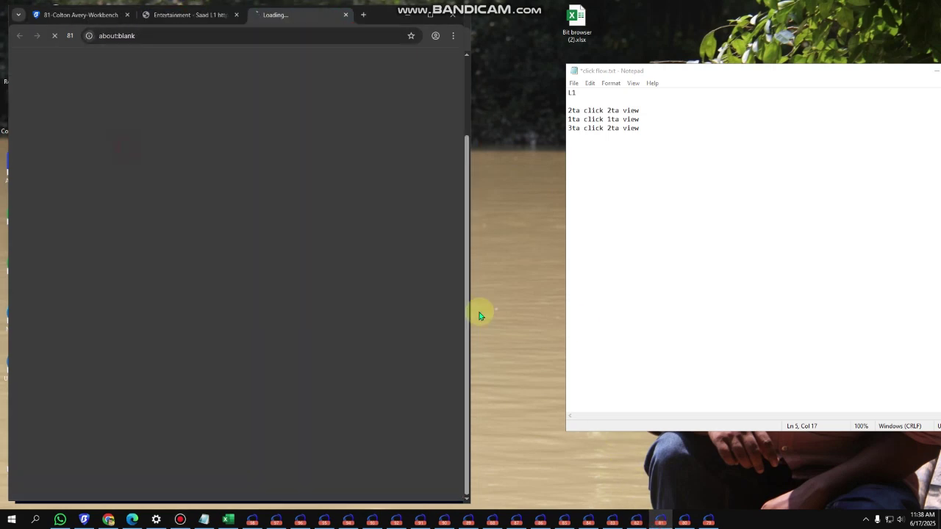
Open a bit.ly/3SQM2RW link from the Entertainment Facebook post in browser windows 80 and 79.
click(683, 509)
click(191, 16)
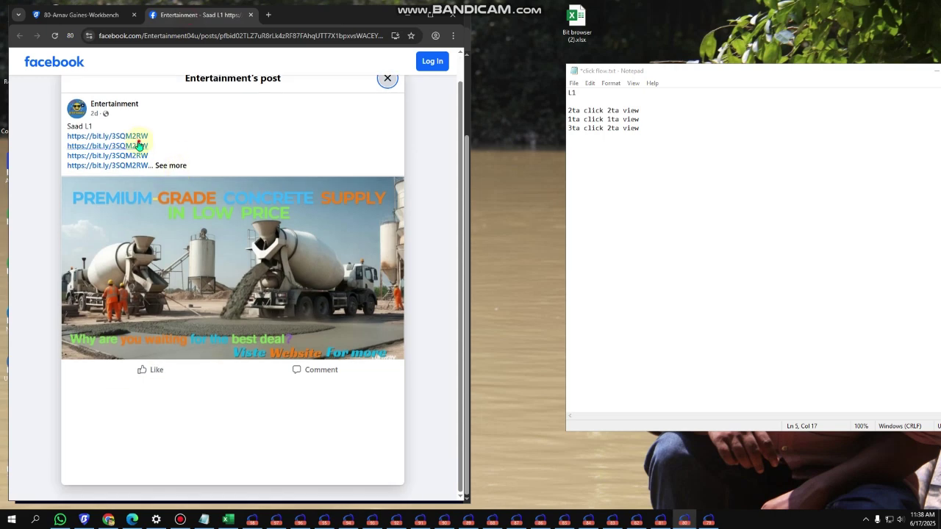
click(138, 146)
click(708, 519)
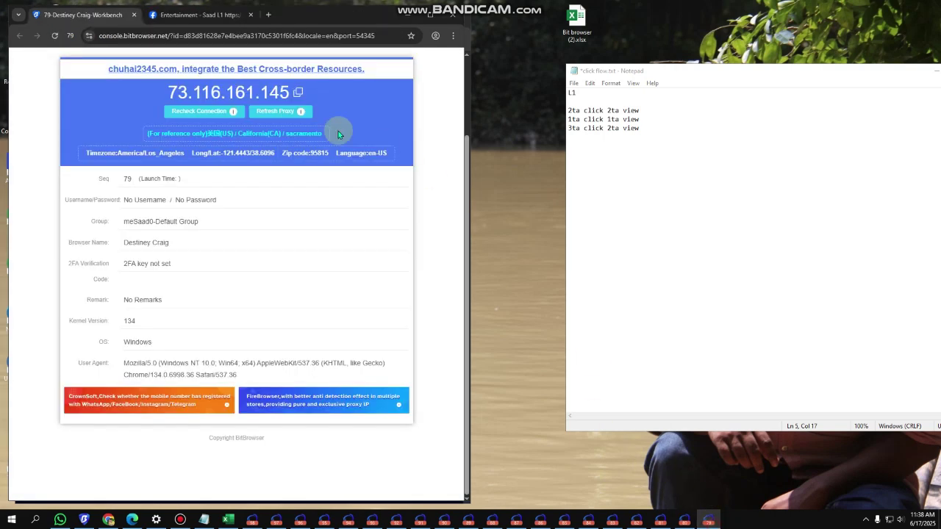
click(189, 17)
click(130, 155)
Review the concretesupplieronline.com pages in browser windows 90 through 87, including the sponsored Stainless Steel Pipe results in window 88.
click(456, 520)
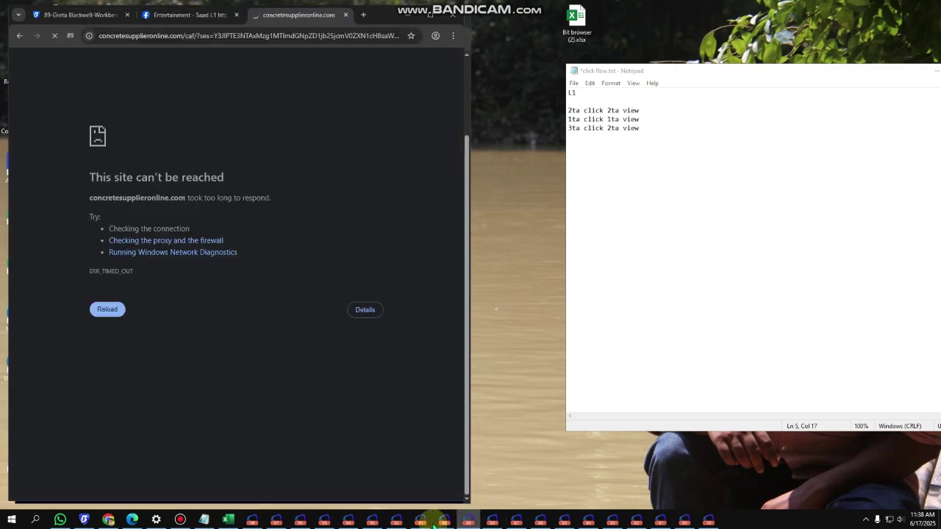
click(449, 520)
scroll(360, 326, down, 1)
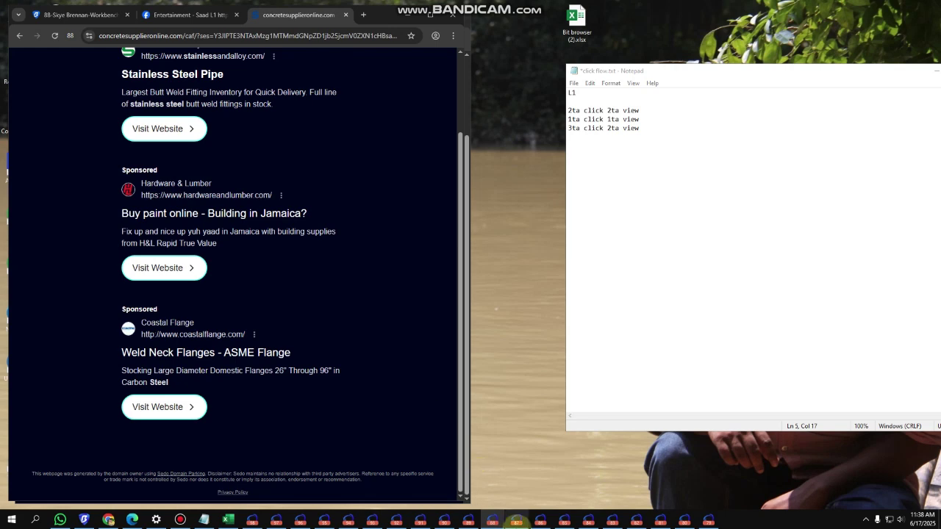
click(516, 519)
Work through browser windows 86 to 82 on concretesupplieronline.com, opening Steel Tubing in window 86 and Productivity with Ai in window 83.
click(540, 519)
click(327, 318)
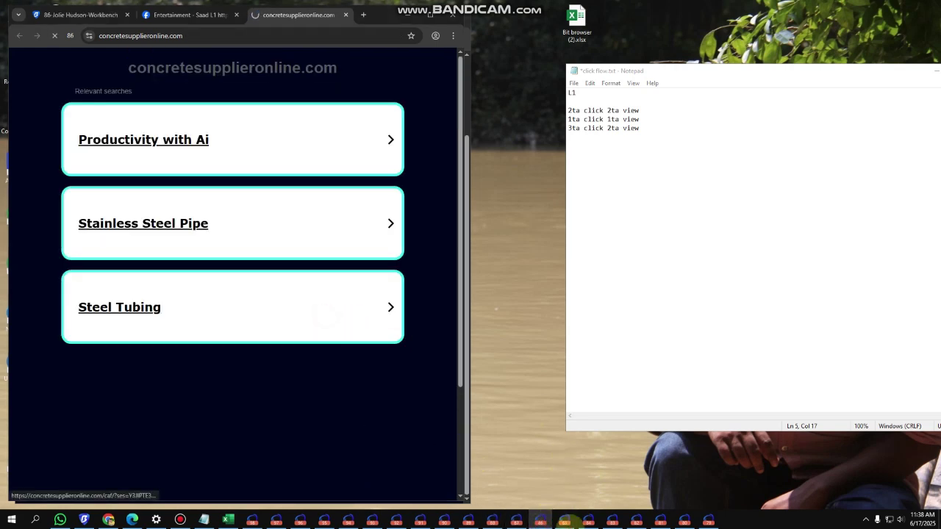
click(365, 233)
click(579, 509)
click(327, 233)
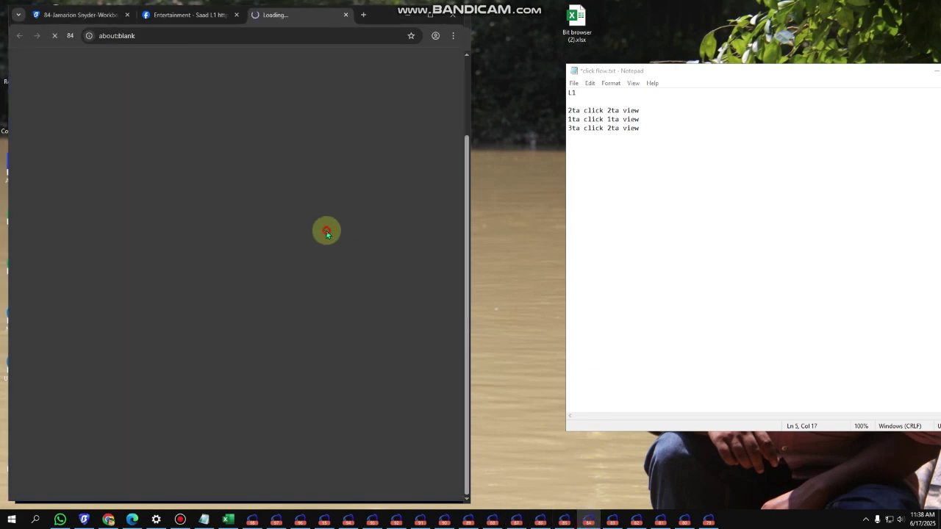
click(612, 516)
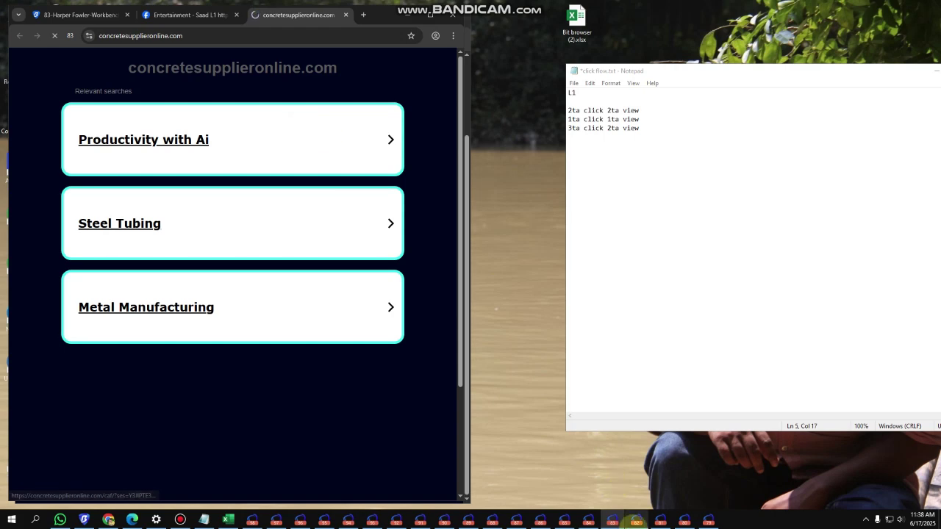
click(336, 221)
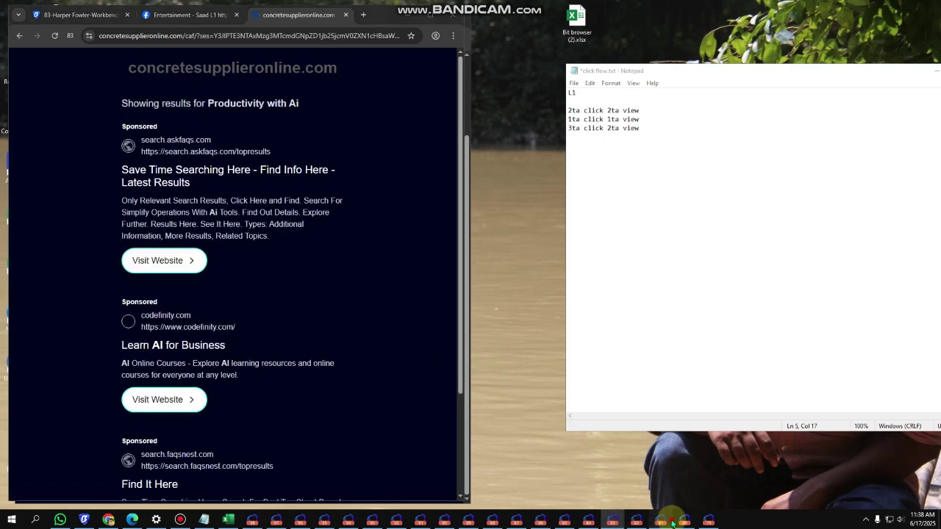
Open a relevant search in browser window 80 and the Steel Tubing search in window 79.
click(660, 521)
click(685, 519)
click(354, 306)
click(708, 520)
click(308, 125)
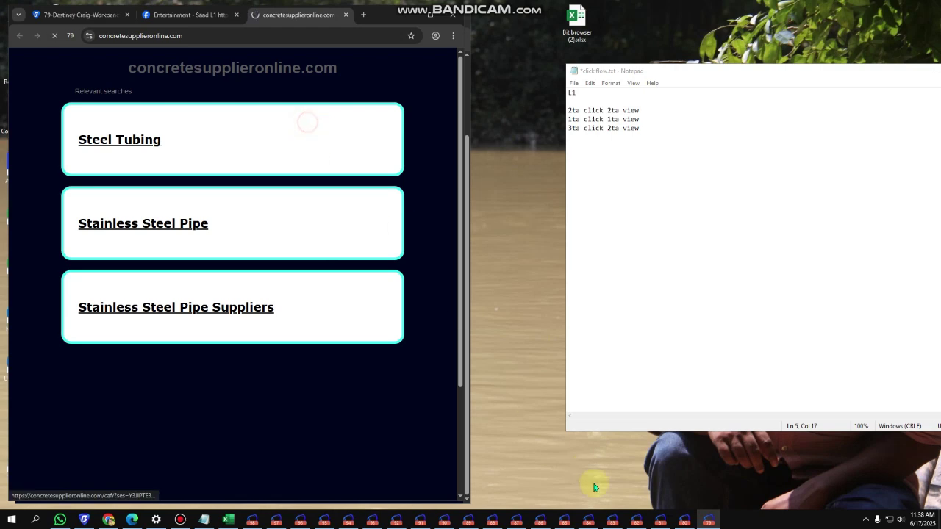
Switch to browser window 84 and reload the timed-out l.facebook.com link page.
click(612, 520)
click(586, 520)
click(94, 308)
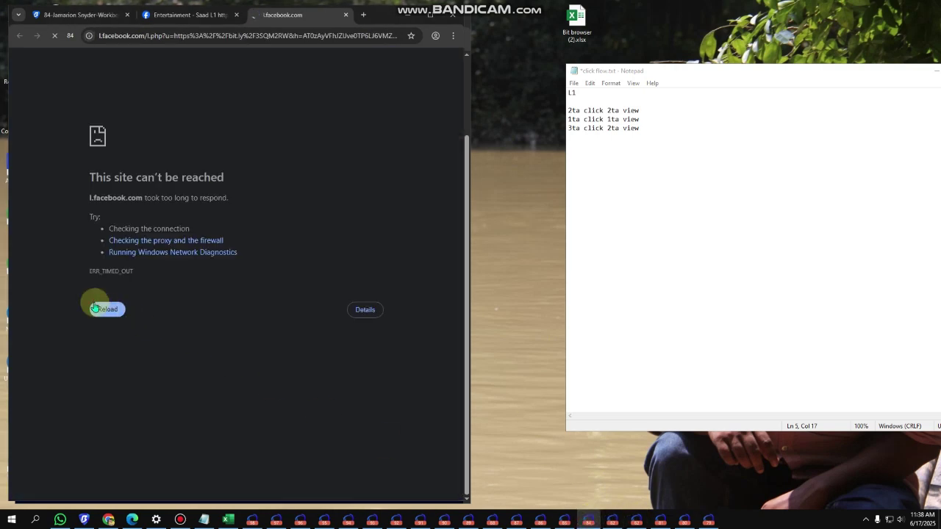
Check the pages in browser windows 85 through 90, and reload the timed-out Facebook post in window 92.
click(570, 522)
click(536, 522)
click(517, 523)
click(492, 522)
click(468, 522)
click(444, 523)
click(396, 523)
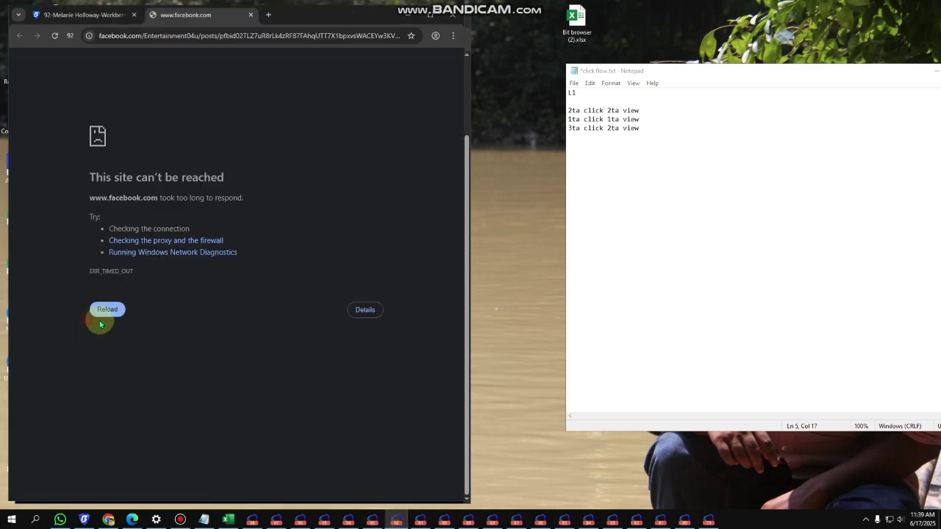
Review the opened Codefinity page and the sponsored AI results it came from in browser window 91.
click(420, 523)
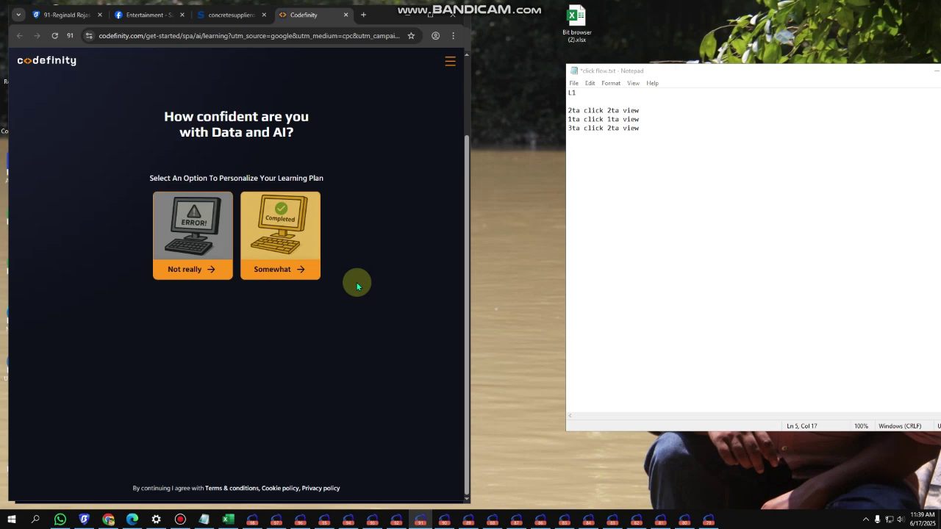
click(225, 15)
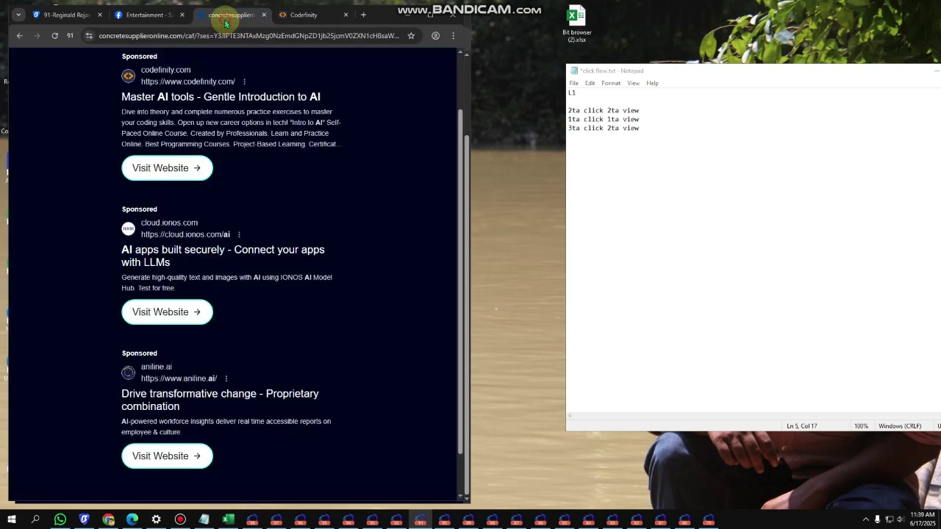
click(297, 15)
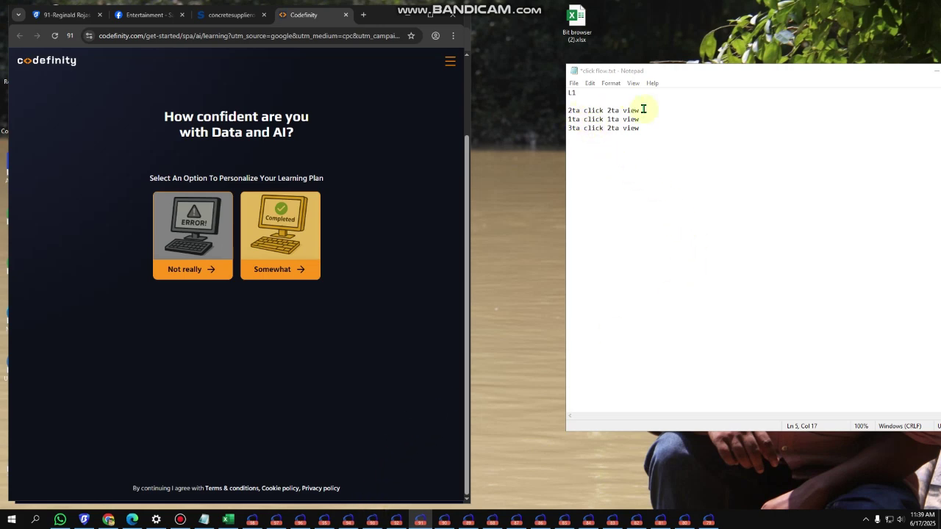
Browse the info.com article on NetSuite browsers in window 97, highlighting passages of its introduction and clearing the selection.
click(271, 522)
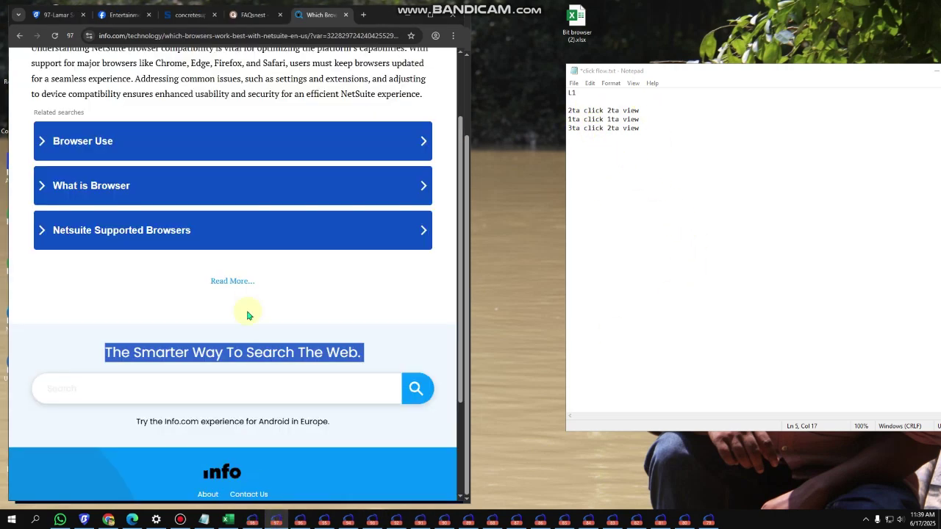
scroll(117, 229, up, 2)
drag(171, 123, 184, 175)
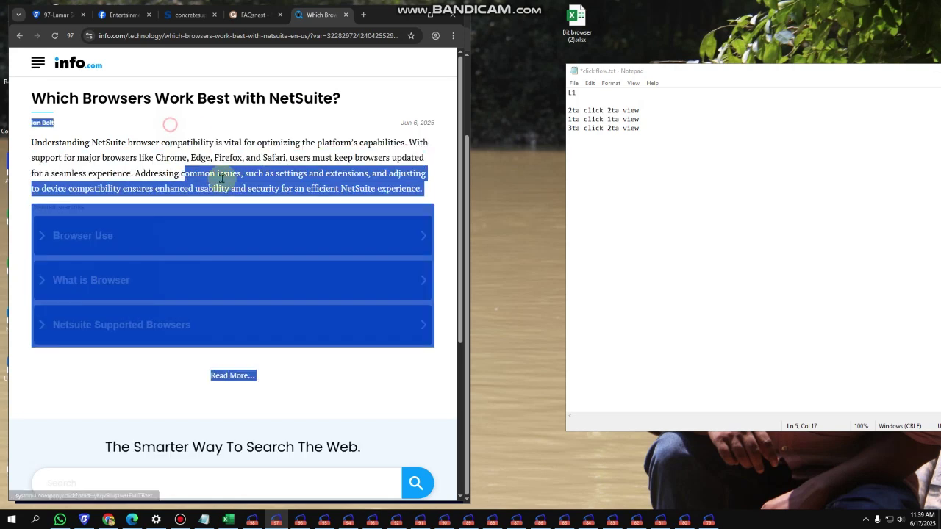
scroll(226, 190, down, 2)
click(57, 284)
scroll(131, 177, up, 1)
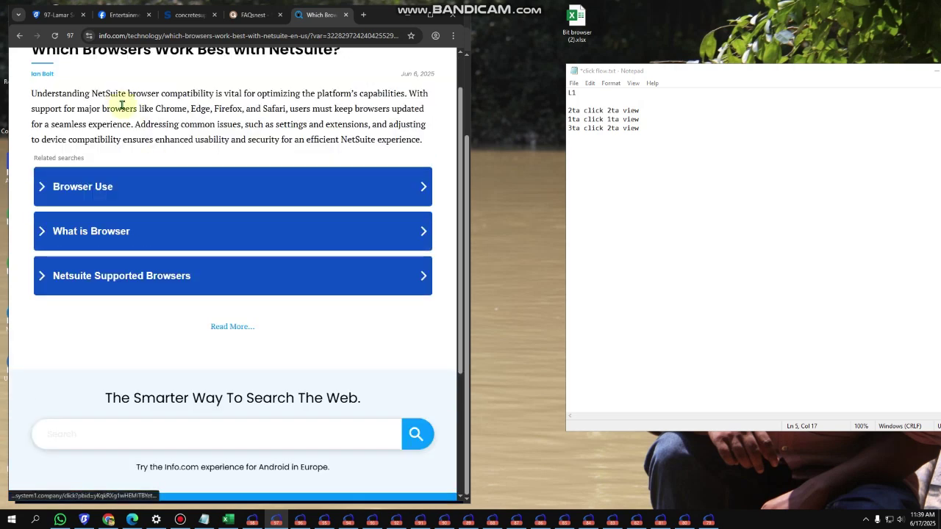
drag(132, 115, 266, 93)
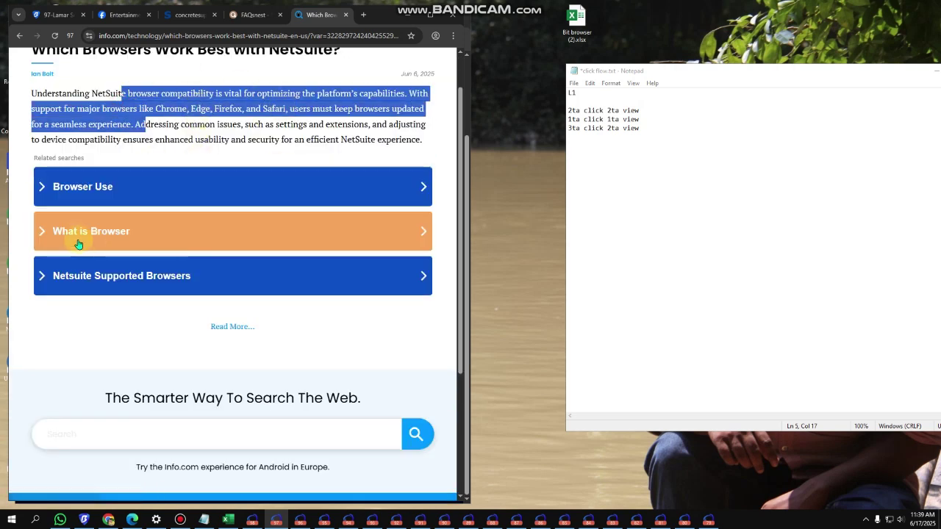
scroll(183, 147, up, 1)
click(233, 170)
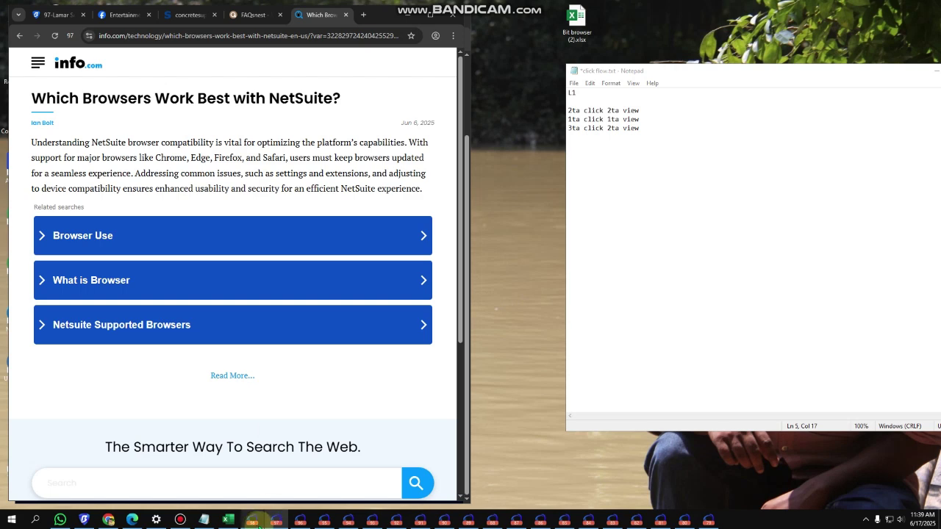
Check the Lewis Brass hexagonal tubing page in browser window 98, and return to the related searches in window 97.
click(253, 521)
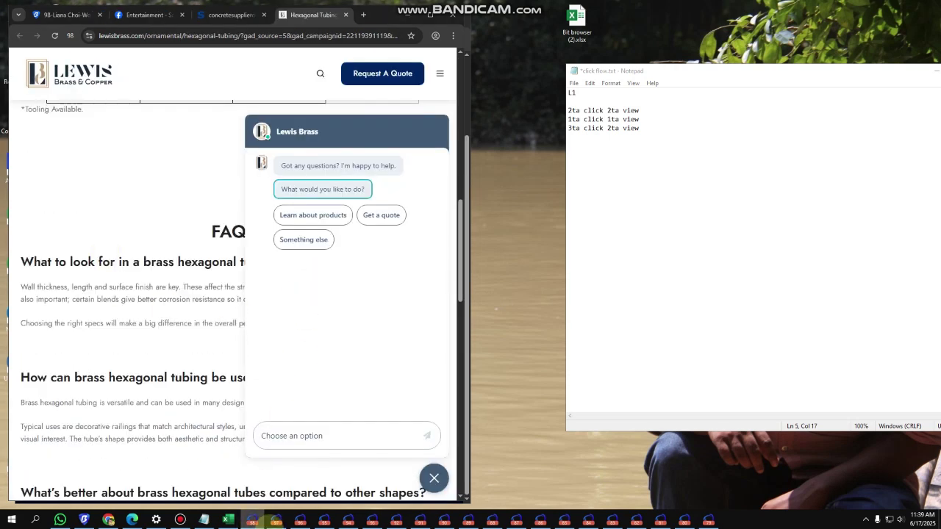
click(276, 520)
scroll(265, 363, down, 2)
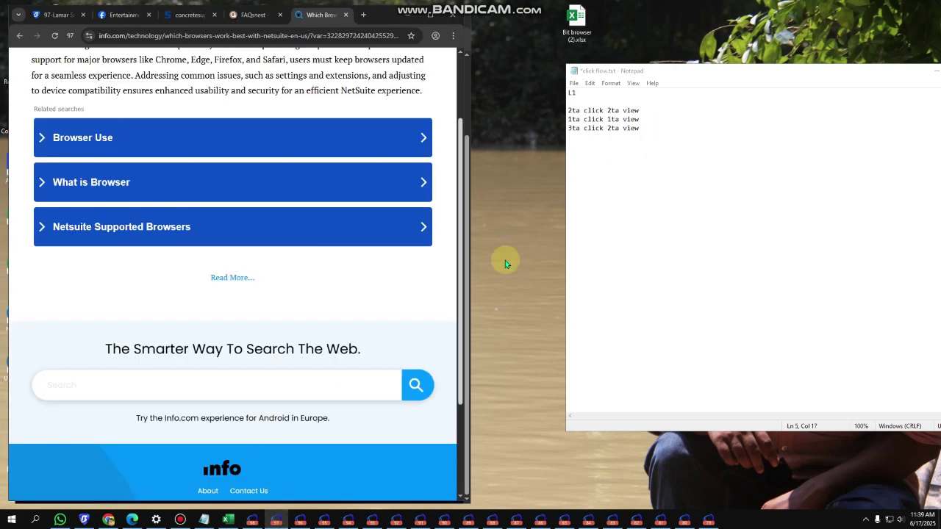
Check the sponsored results in browser windows 96 and 95, highlighting the matching lines of the click-flow note.
click(602, 102)
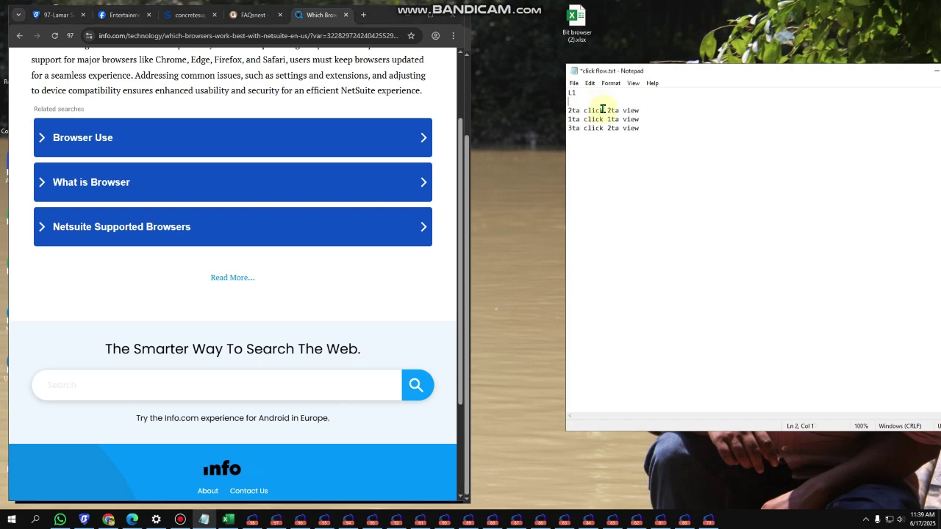
click(301, 520)
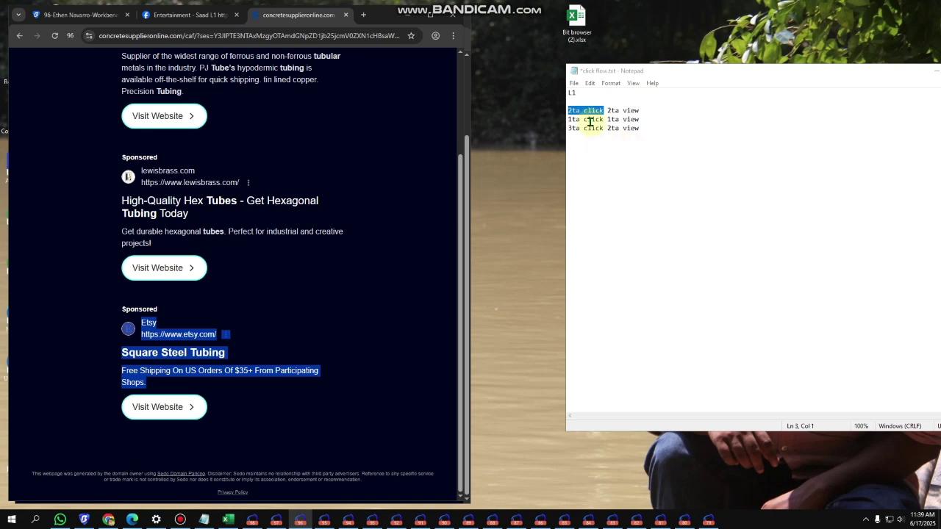
click(324, 520)
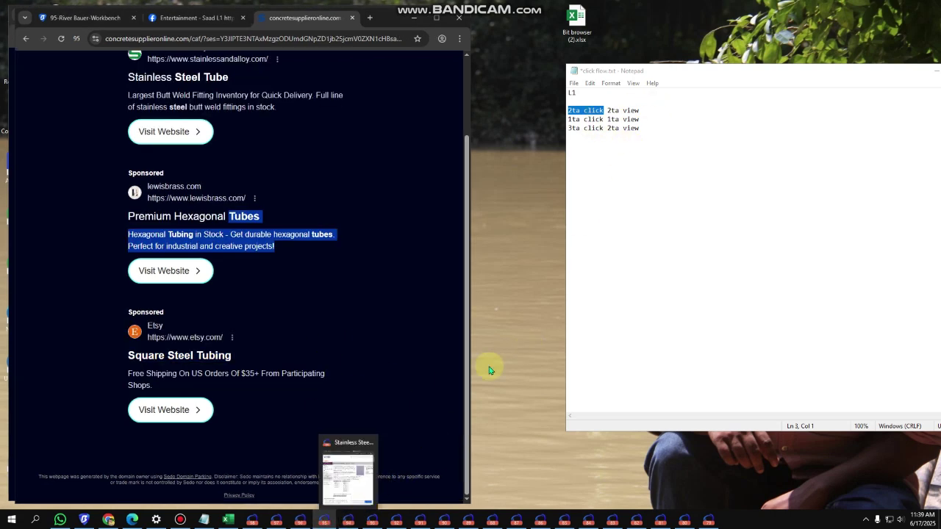
click(578, 117)
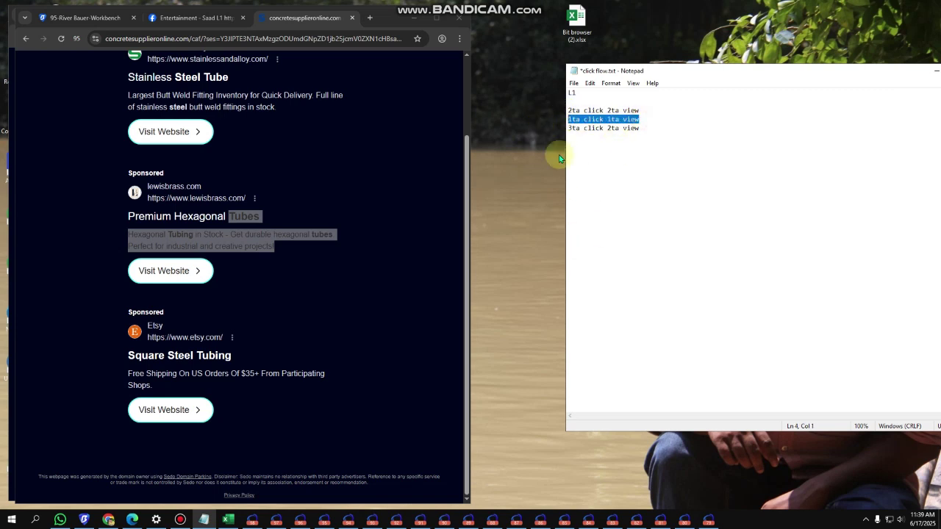
click(317, 407)
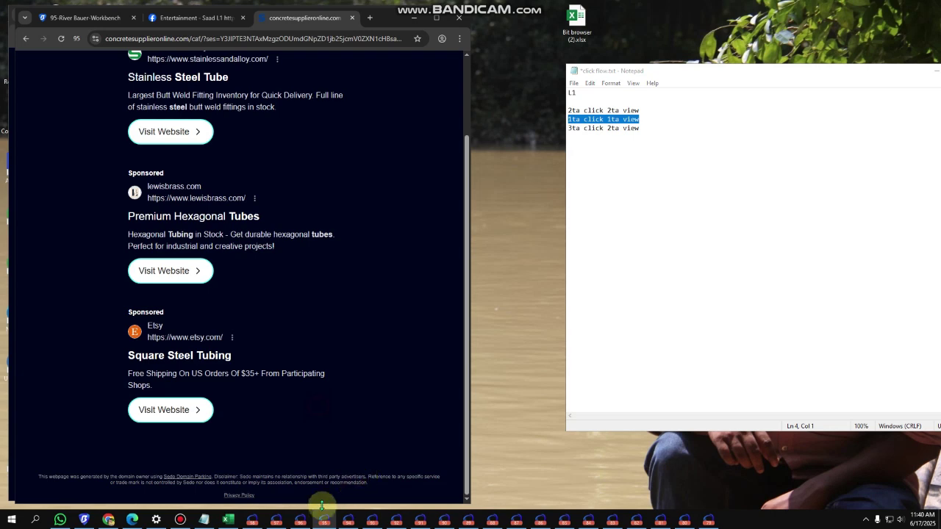
Browse the pre-cut stainless tubing page on vici.com in browser window 94 and accept all of its cookies.
click(339, 522)
scroll(344, 304, down, 5)
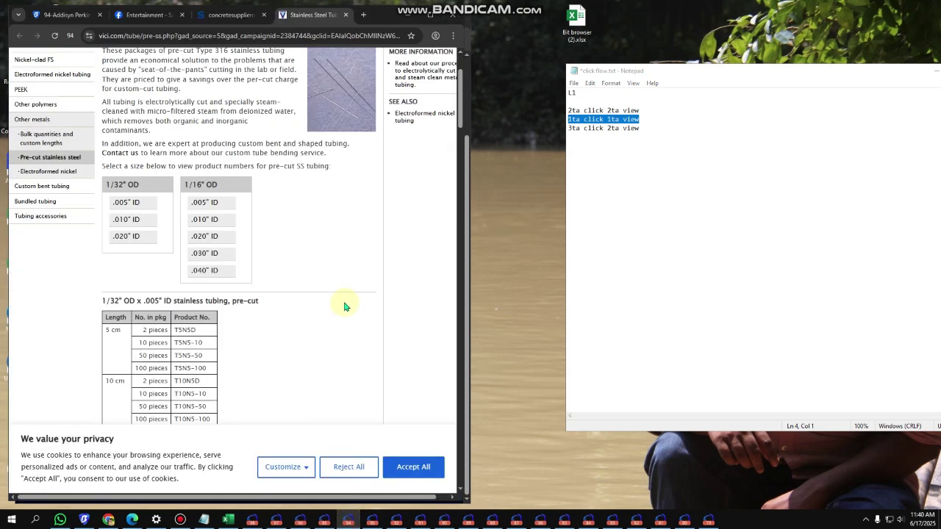
scroll(232, 327, down, 1)
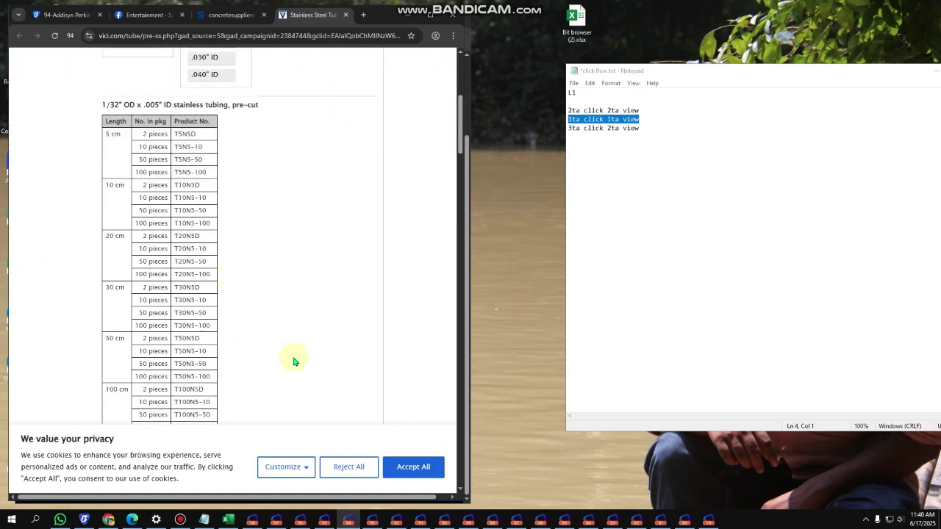
click(428, 468)
Review the Steel Tubing sponsored results in browser window 93 and check the Facebook post's reload in window 92.
click(372, 520)
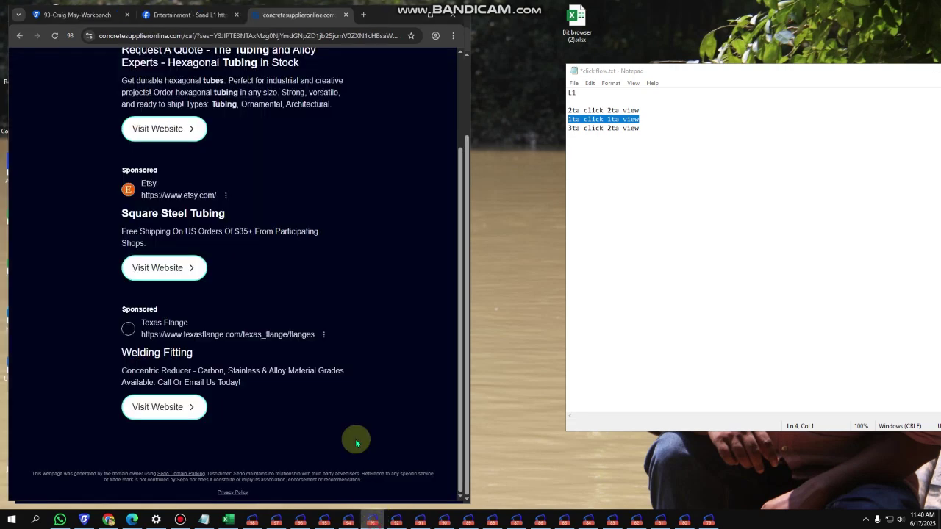
scroll(296, 242, up, 3)
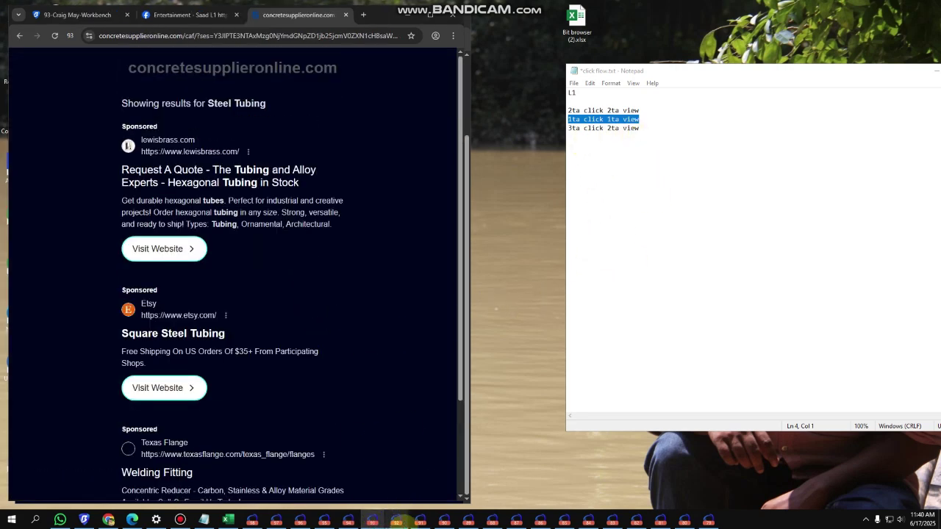
click(397, 519)
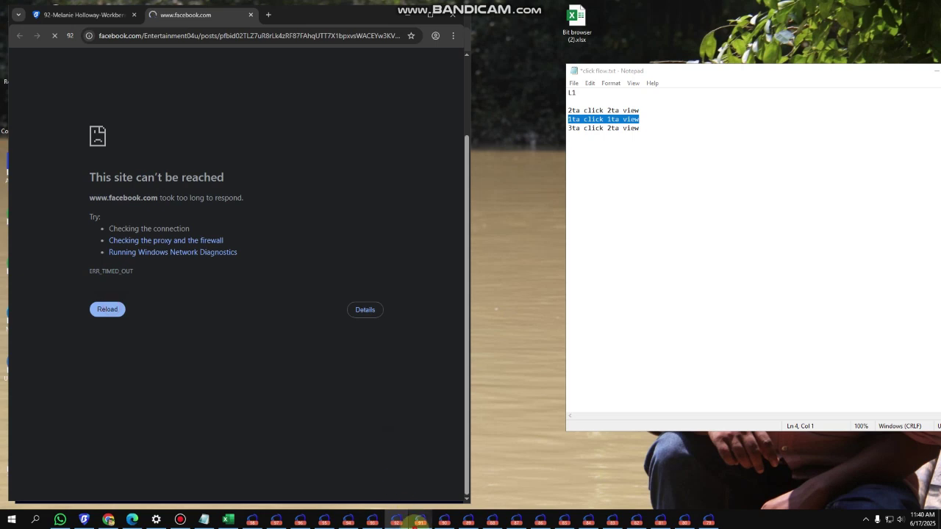
In browser window 91, answer Somewhat to Codefinity's confidence question, start the quiz and choose Improve at work as the main goal.
click(419, 520)
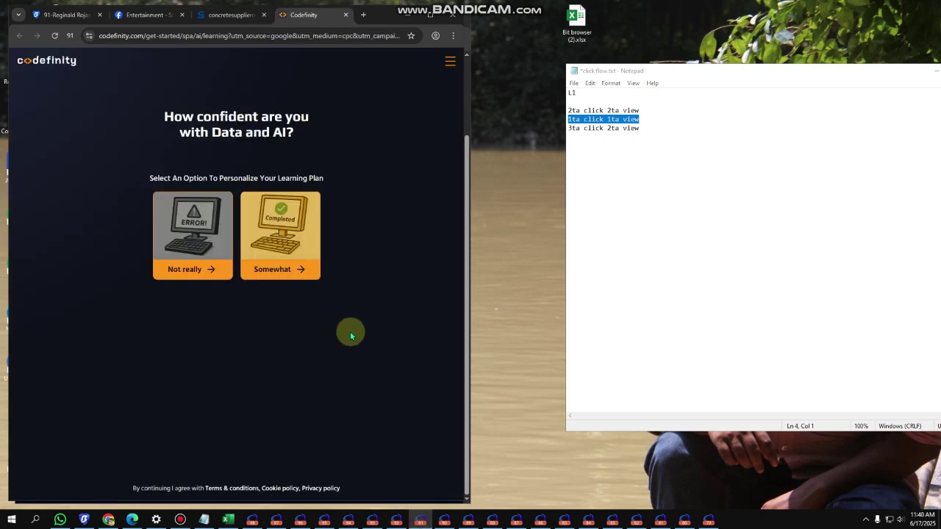
click(297, 243)
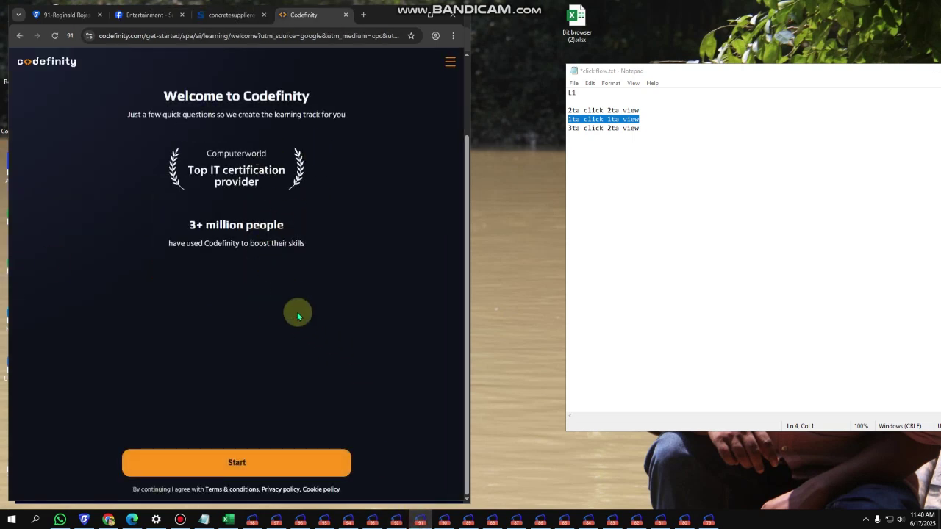
click(285, 469)
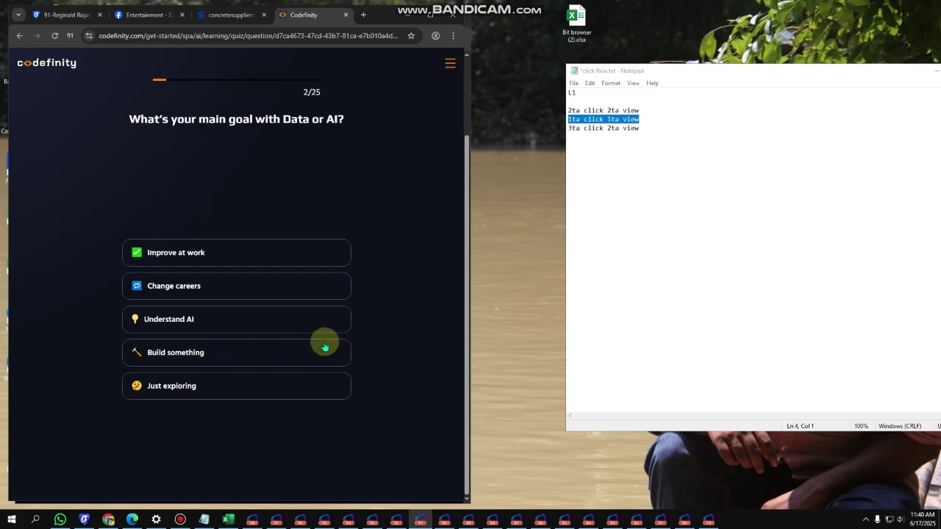
click(170, 252)
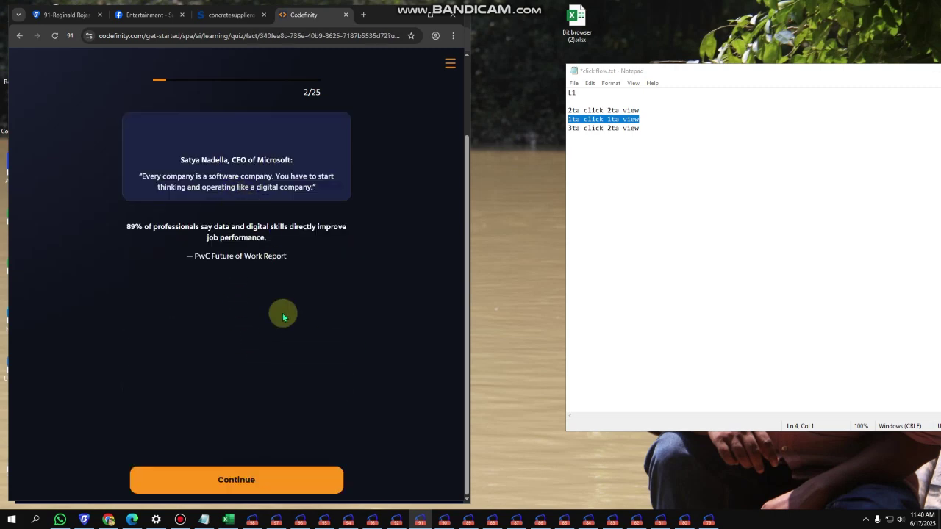
click(276, 479)
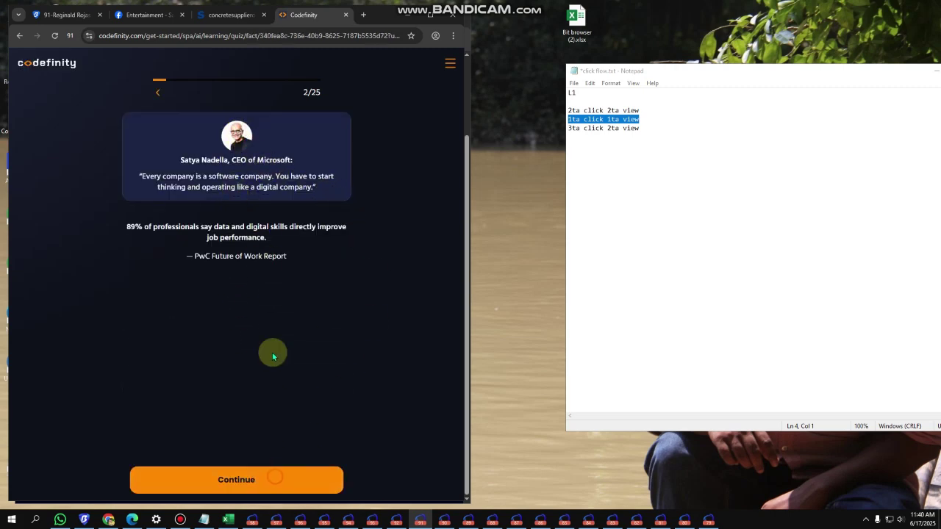
Continue the Codefinity quiz, answering Rarely for data use, Yes for missing skills holding back work, and No-code tools for current tools.
click(206, 323)
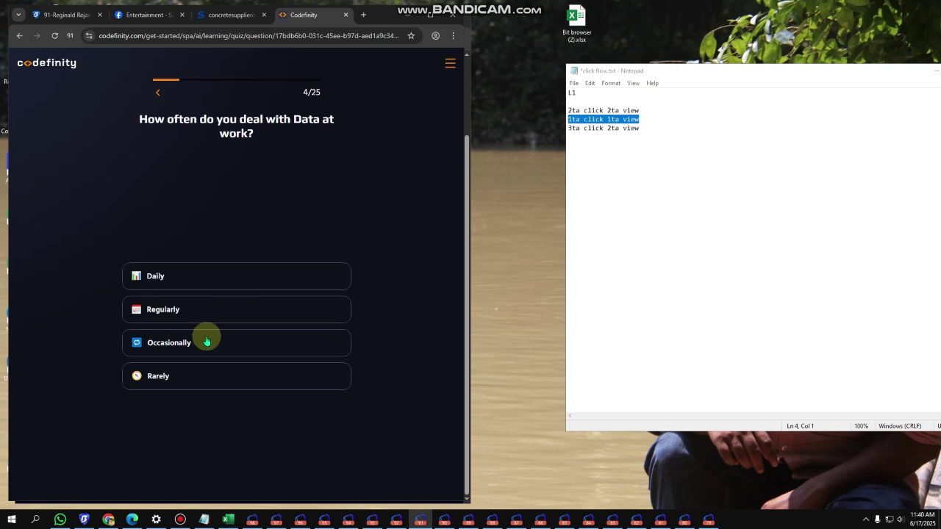
click(223, 383)
click(261, 293)
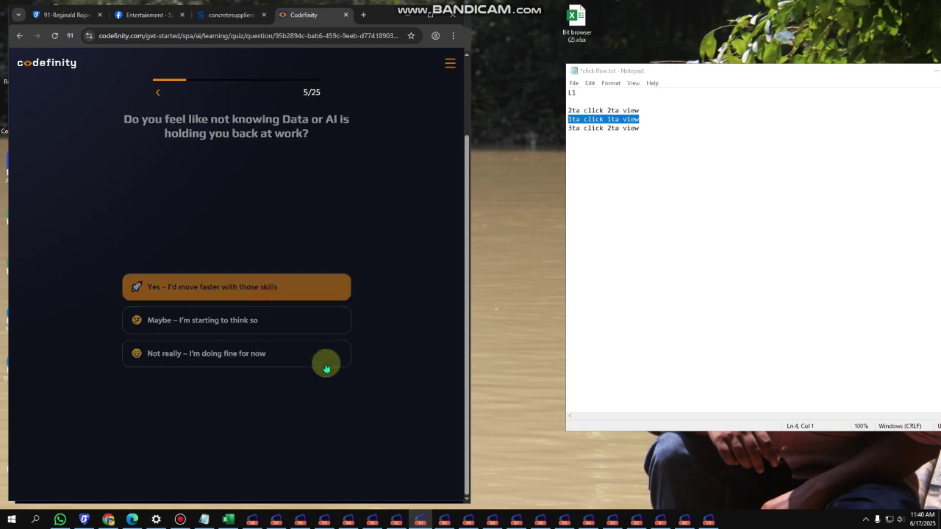
click(238, 385)
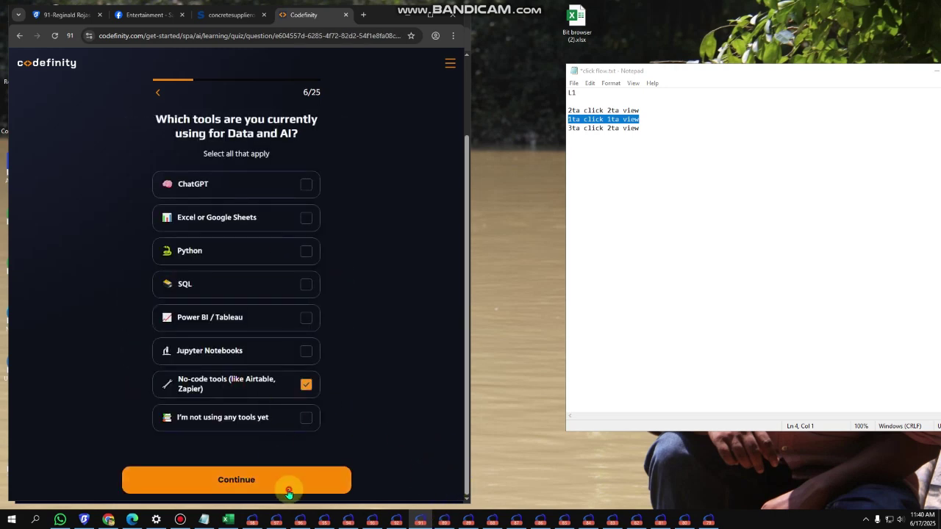
click(287, 481)
click(245, 285)
click(278, 356)
click(274, 474)
Open the Coastal Flange sponsored result in browser window 90 and the Etsy Steel Tubing result in window 89.
click(447, 518)
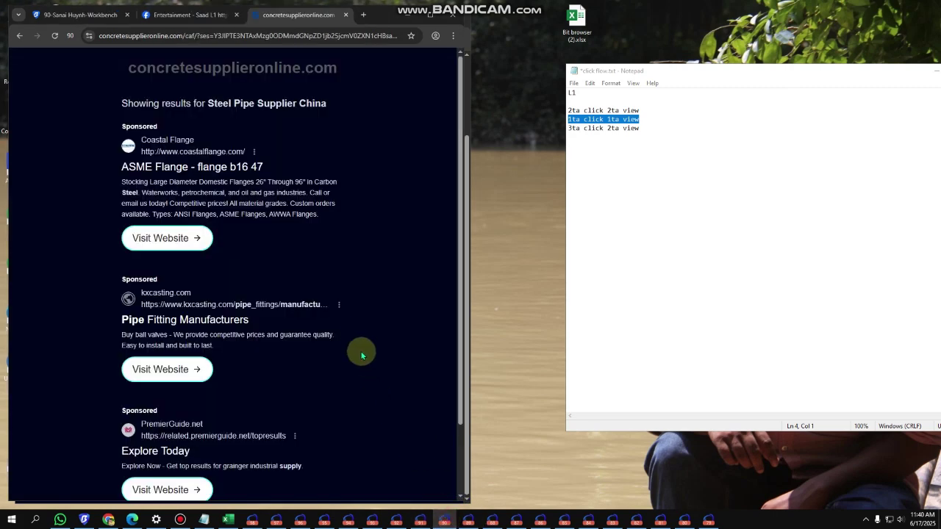
scroll(359, 340, down, 1)
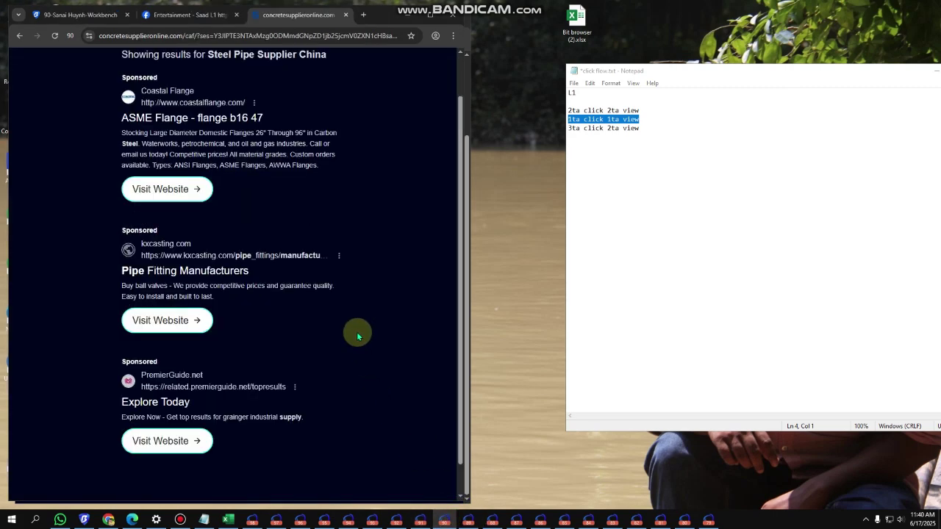
click(199, 130)
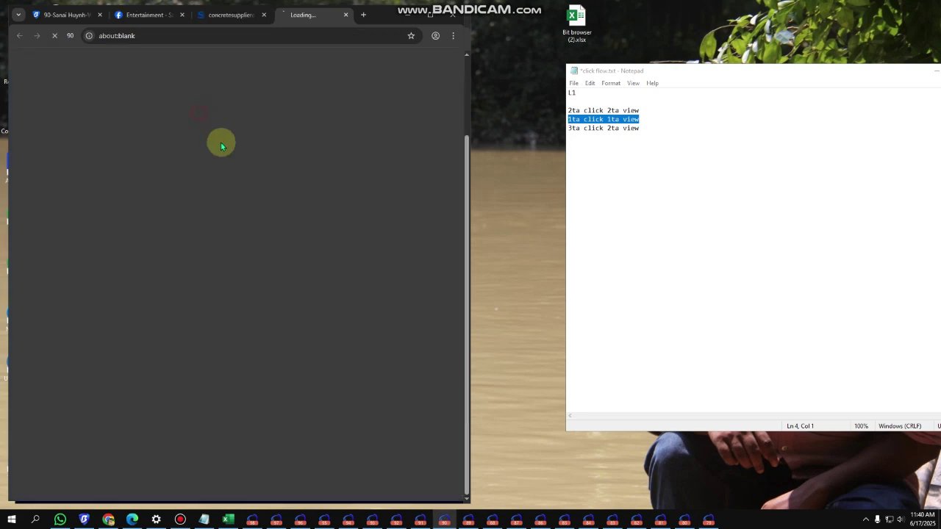
click(468, 520)
scroll(265, 239, down, 1)
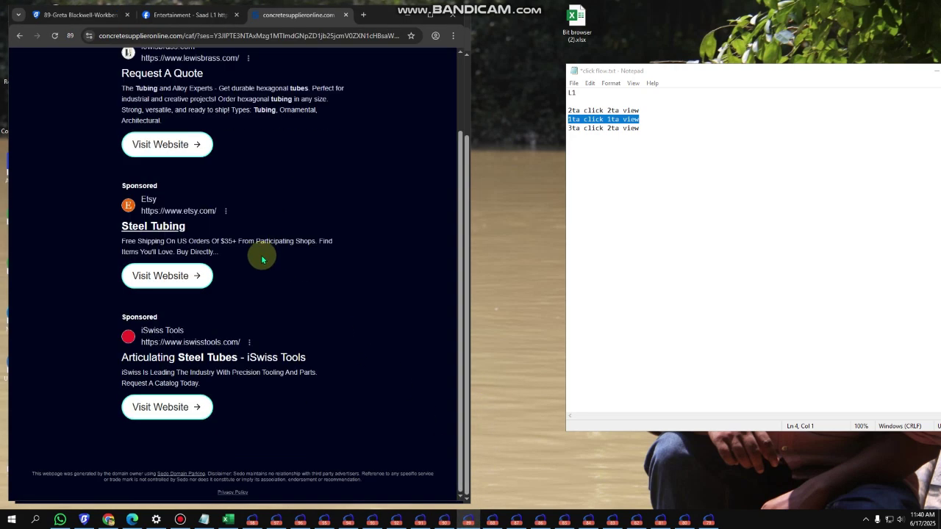
click(163, 282)
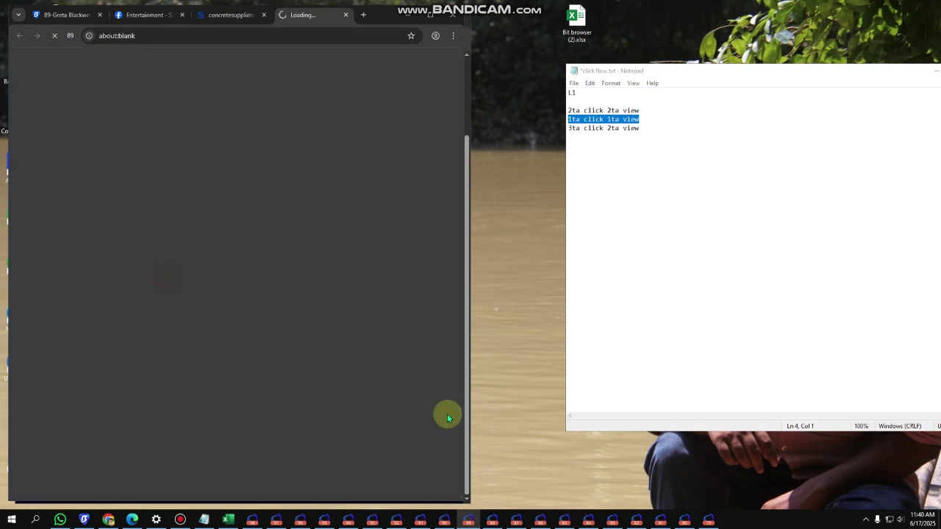
Review the sponsored results in browser windows 88 and 87 without opening any of them.
click(492, 520)
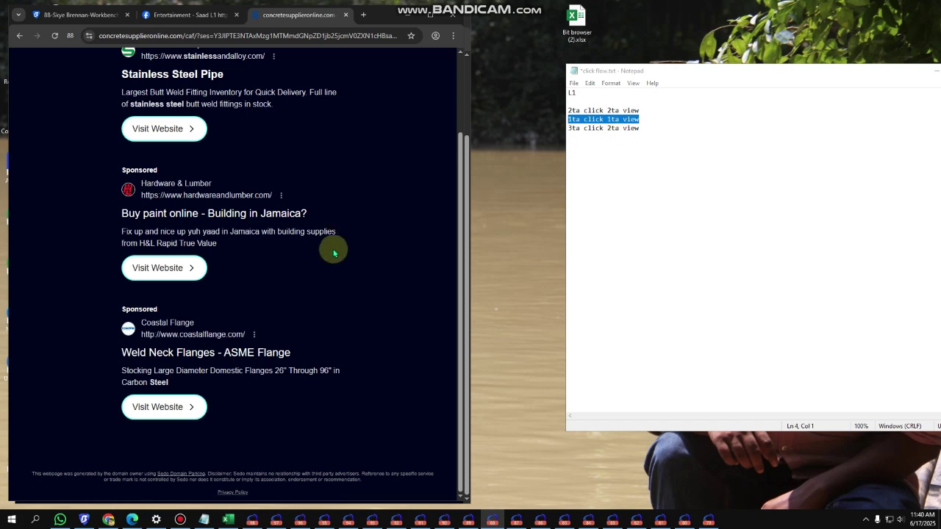
click(516, 520)
scroll(309, 287, down, 3)
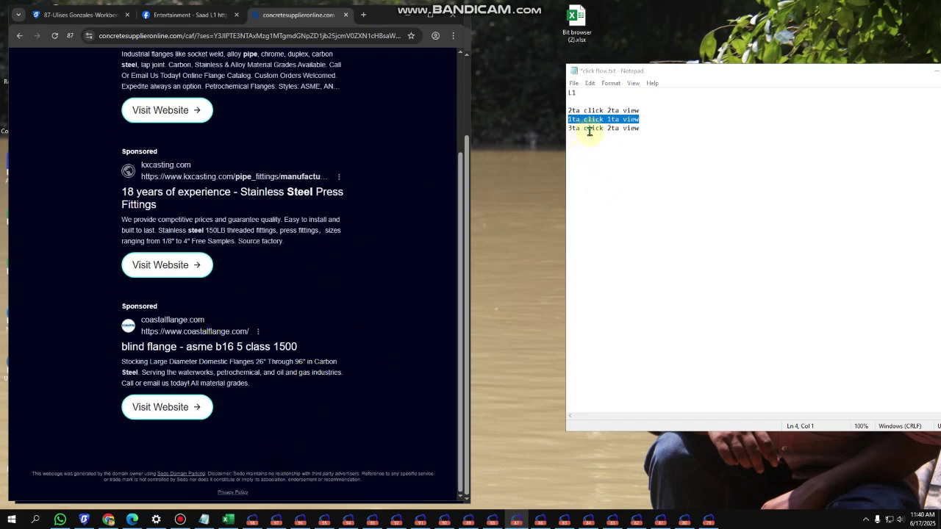
click(365, 276)
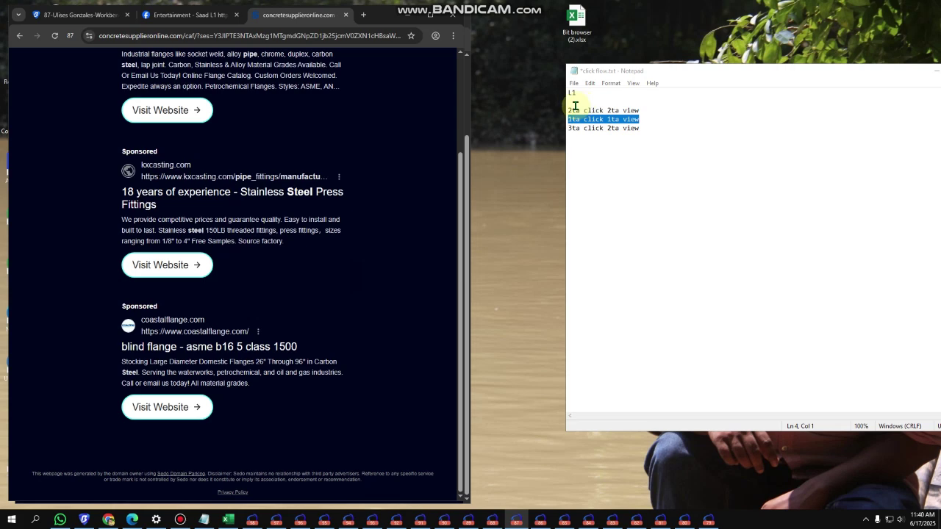
Review the sponsored results in browser window 86, highlighting part of the Lewis Brass description, and clear the selection in the click-flow note.
click(540, 520)
scroll(352, 248, down, 2)
drag(186, 126, 248, 96)
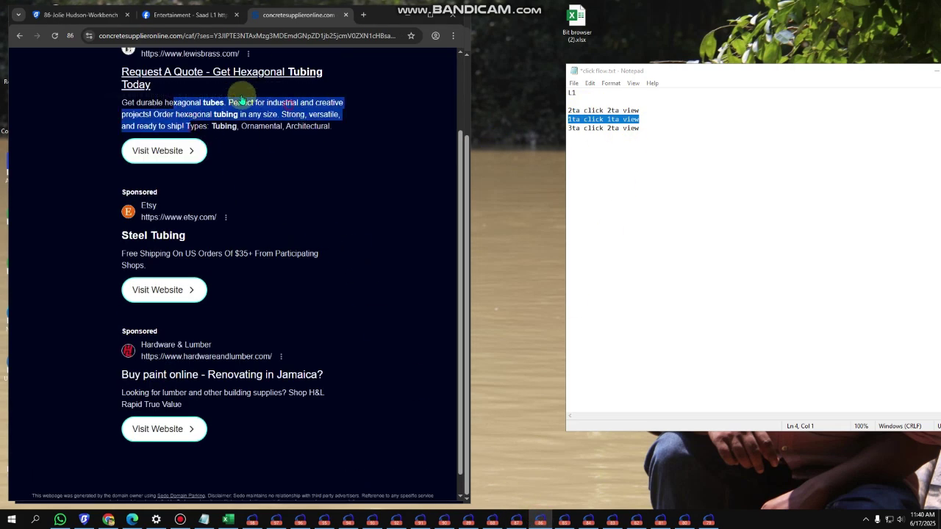
scroll(332, 250, down, 1)
scroll(335, 252, up, 1)
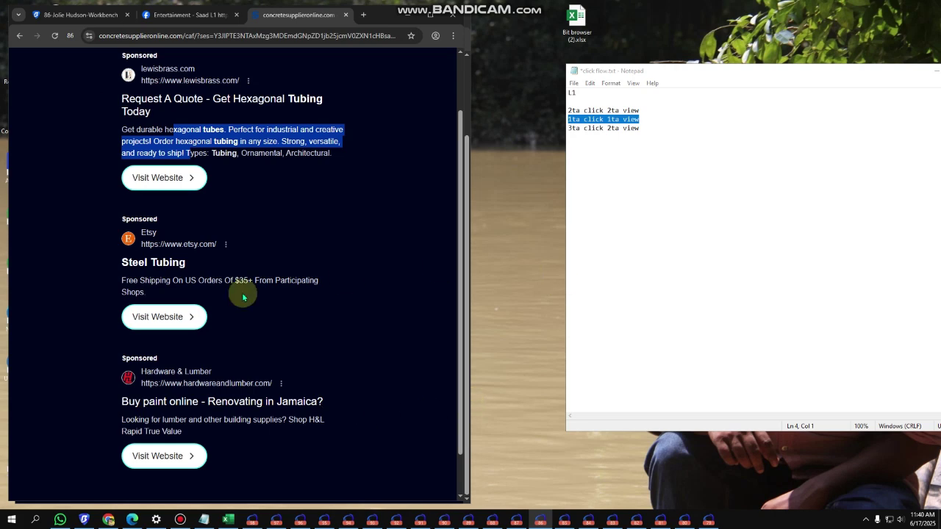
click(620, 161)
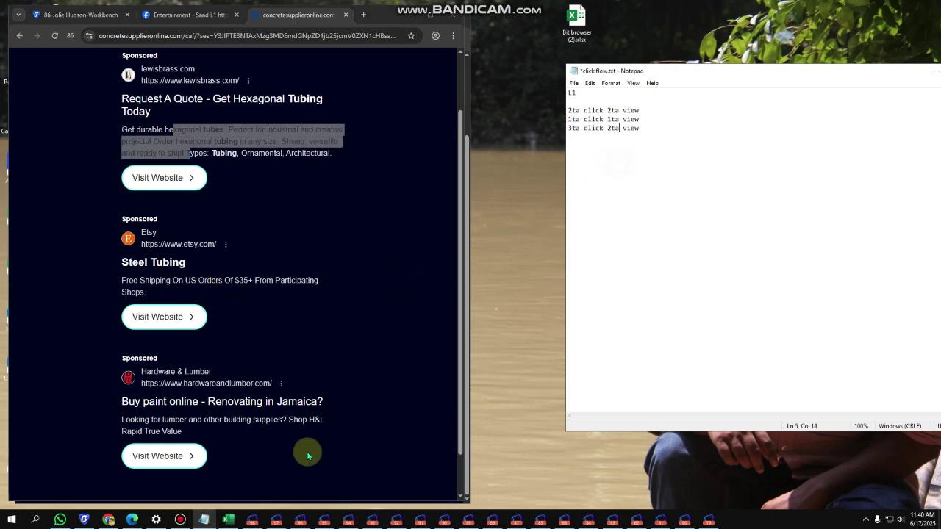
Return to the Lewis Brass hexagonal tubing page in browser window 98 and close its chat box.
click(252, 520)
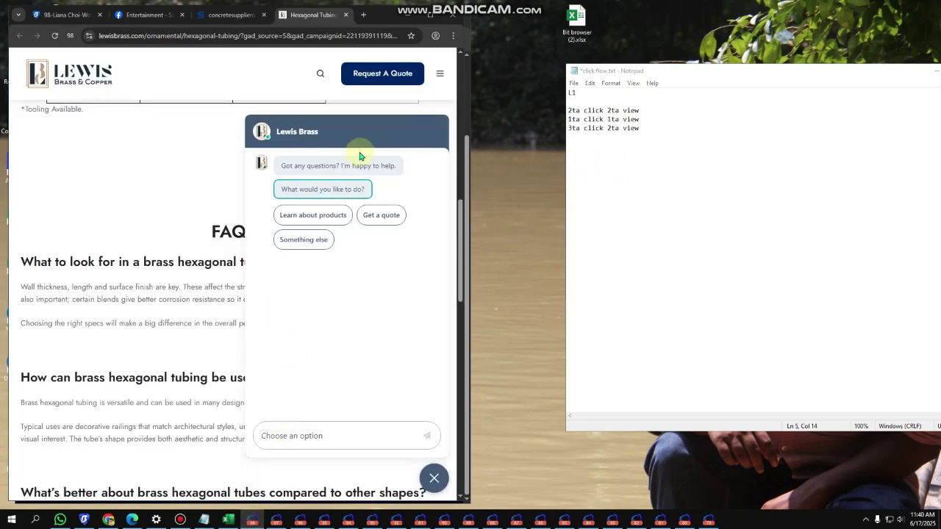
scroll(52, 289, down, 2)
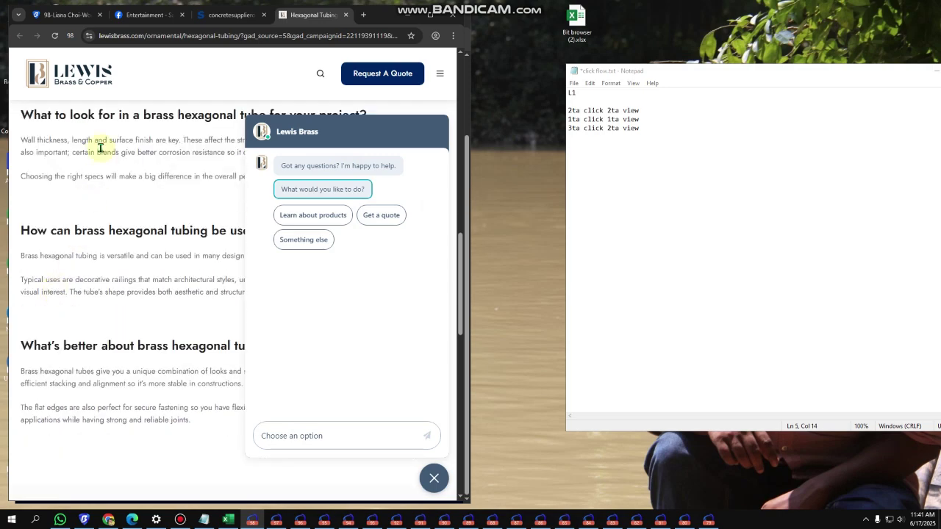
click(431, 481)
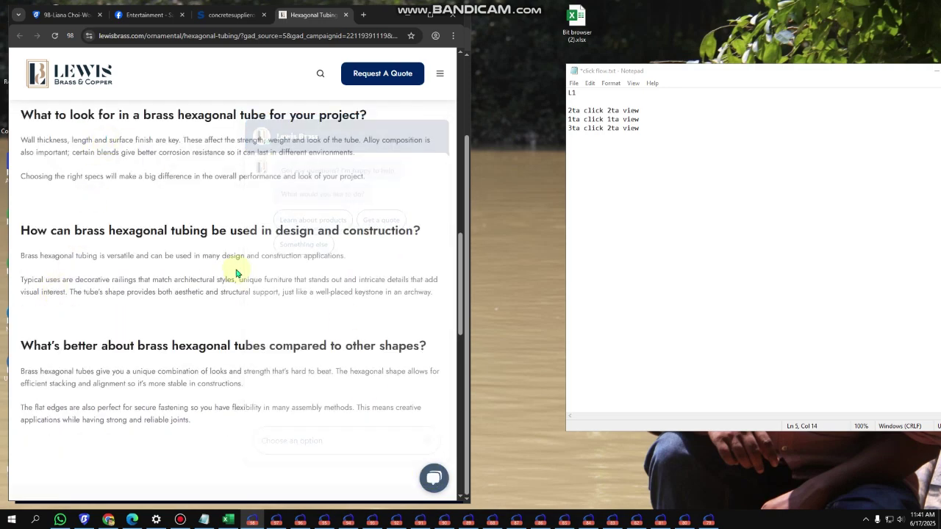
Browse the Lewis Brass page from the FAQ to the footer contact details, highlighting passages, and return to the page heading.
scroll(165, 183, up, 2)
drag(168, 211, 200, 324)
scroll(213, 309, down, 2)
drag(153, 257, 178, 345)
scroll(231, 344, down, 5)
drag(153, 216, 118, 391)
scroll(139, 336, down, 7)
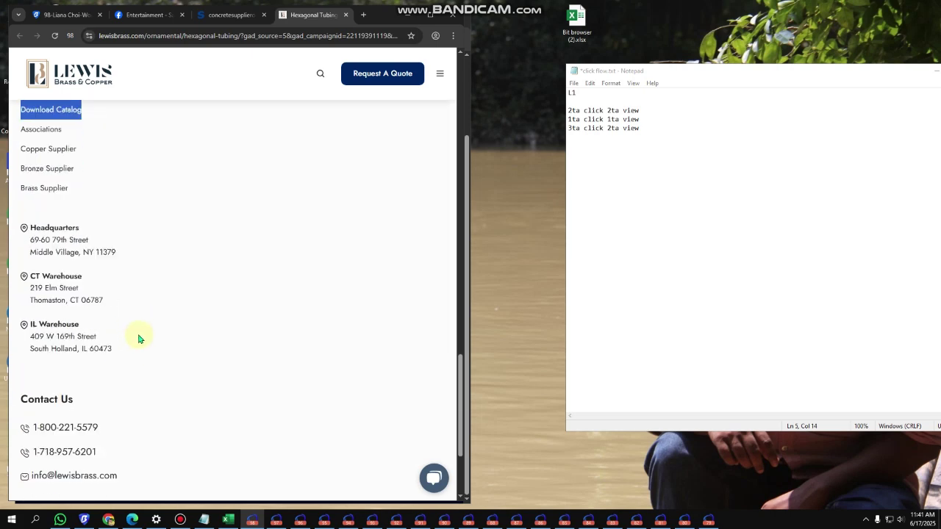
drag(122, 171, 156, 289)
scroll(156, 289, up, 9)
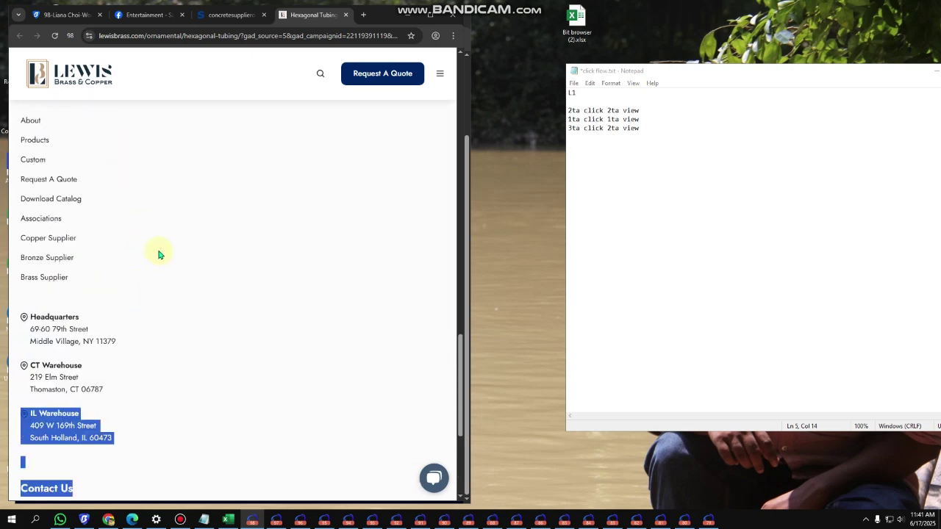
drag(459, 321, 454, 138)
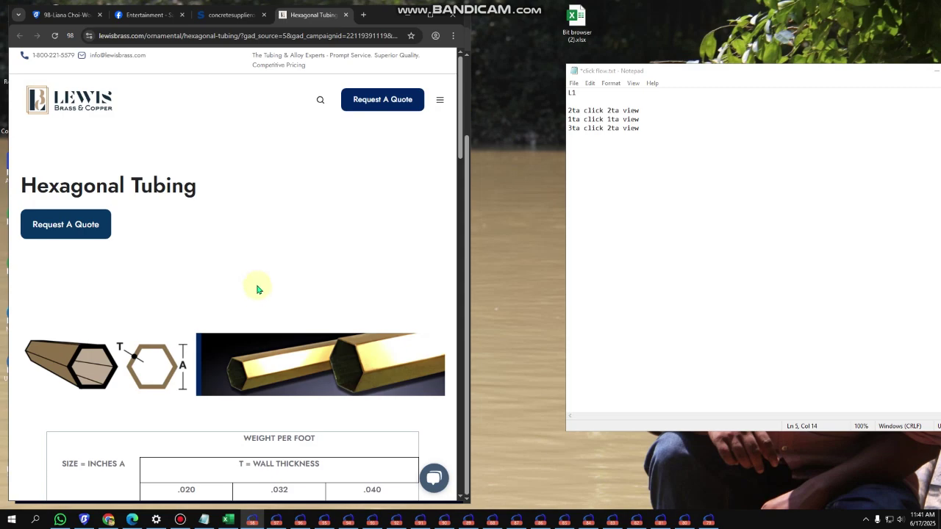
Browse the Lewis Brass hexagonal tubing page from the size table through the FAQs to the footer, highlighting table values and FAQ text.
scroll(257, 289, down, 3)
drag(184, 281, 203, 355)
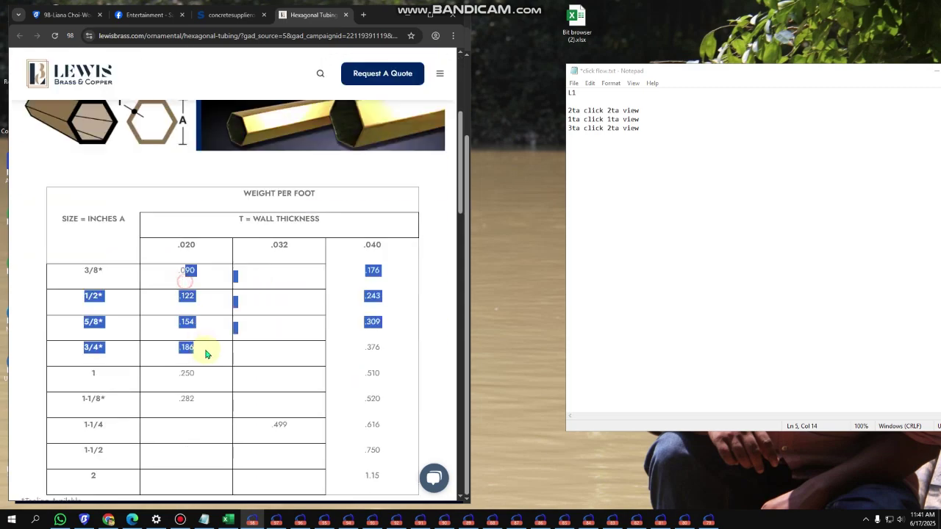
scroll(203, 355, down, 4)
drag(57, 336, 207, 335)
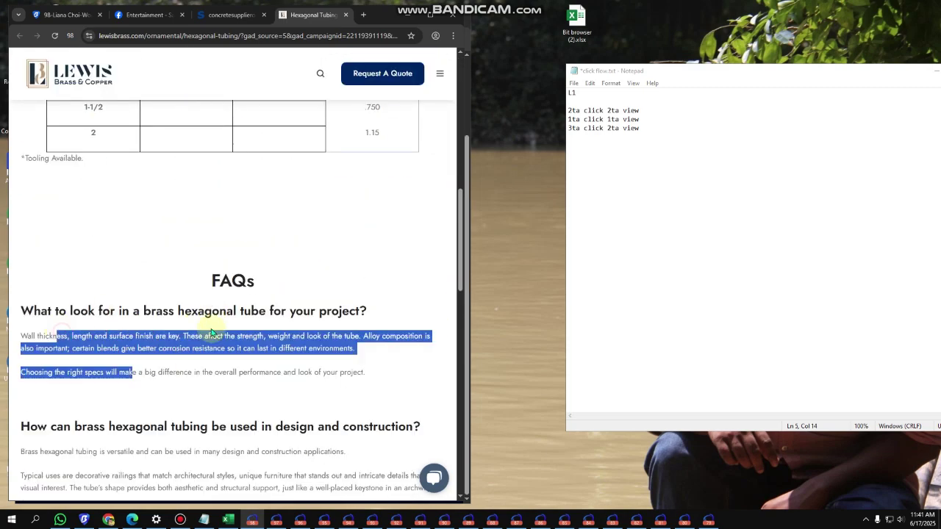
scroll(208, 335, down, 2)
drag(316, 327, 113, 325)
scroll(255, 297, down, 1)
scroll(151, 325, down, 3)
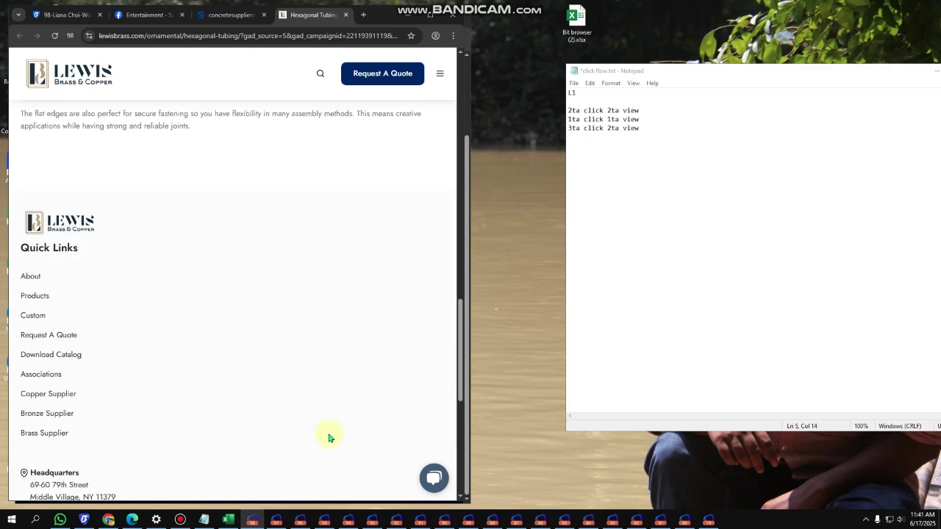
scroll(292, 395, down, 1)
Browse the info.com NetSuite browsers article in browser window 97, highlighting its introduction and the footer disclaimer.
click(285, 522)
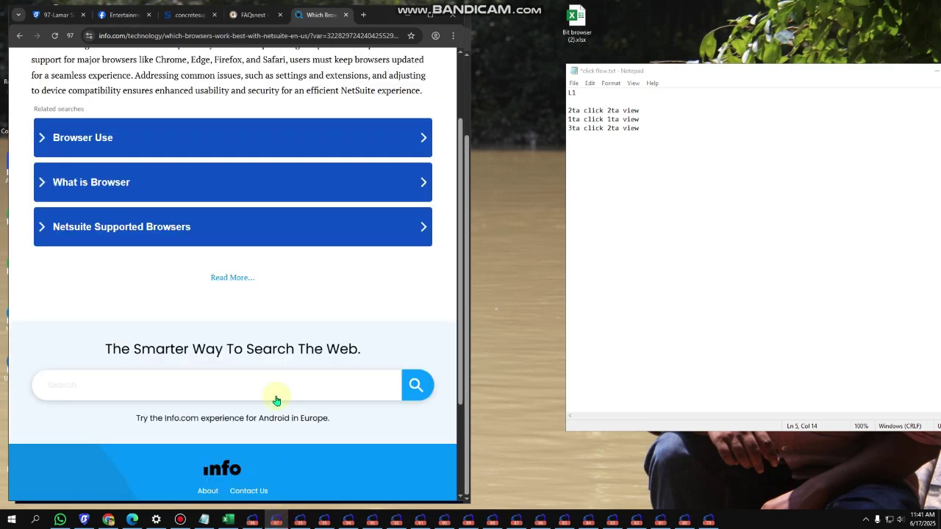
scroll(294, 294, up, 1)
drag(165, 142, 222, 185)
scroll(294, 204, down, 2)
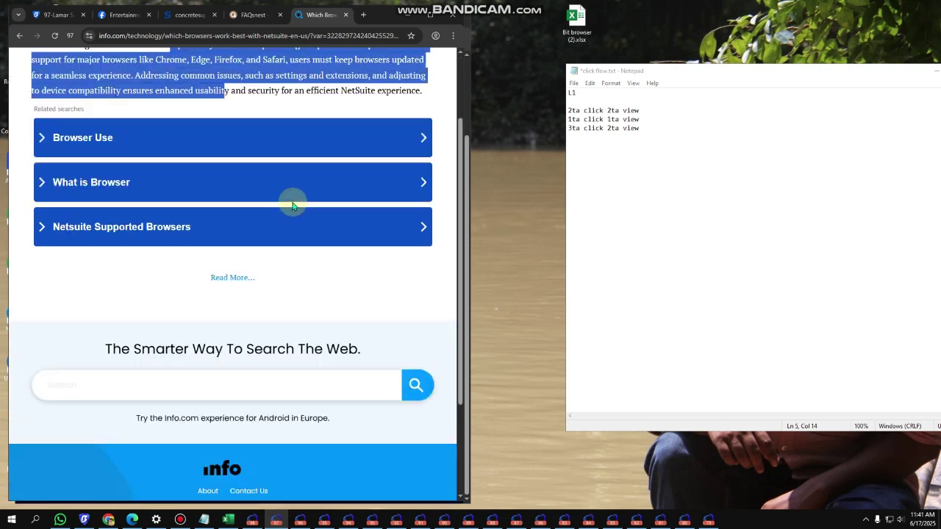
drag(168, 239, 144, 218)
scroll(208, 294, down, 1)
triple_click(172, 430)
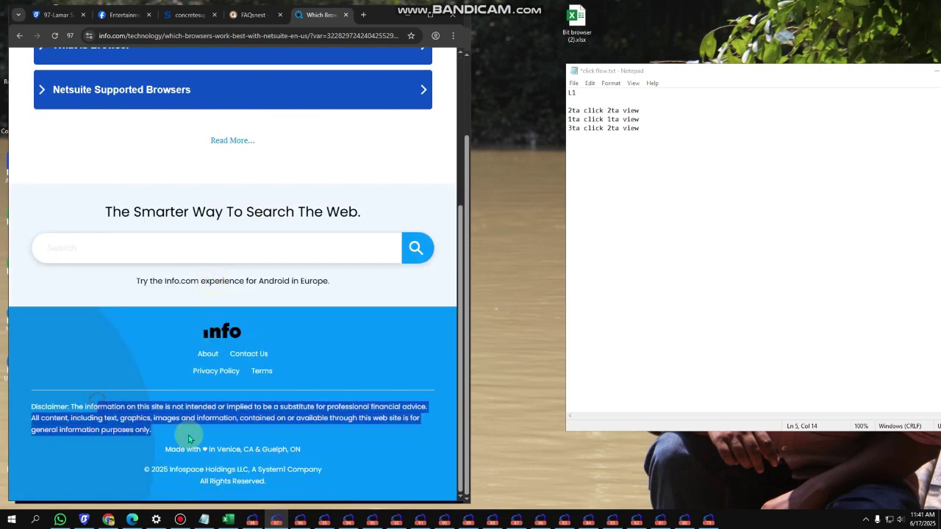
Review the Steel Tube sponsored results in browser window 96, highlighting part of the pjtube.com description.
click(299, 520)
scroll(283, 330, up, 1)
click(294, 365)
drag(125, 154, 284, 177)
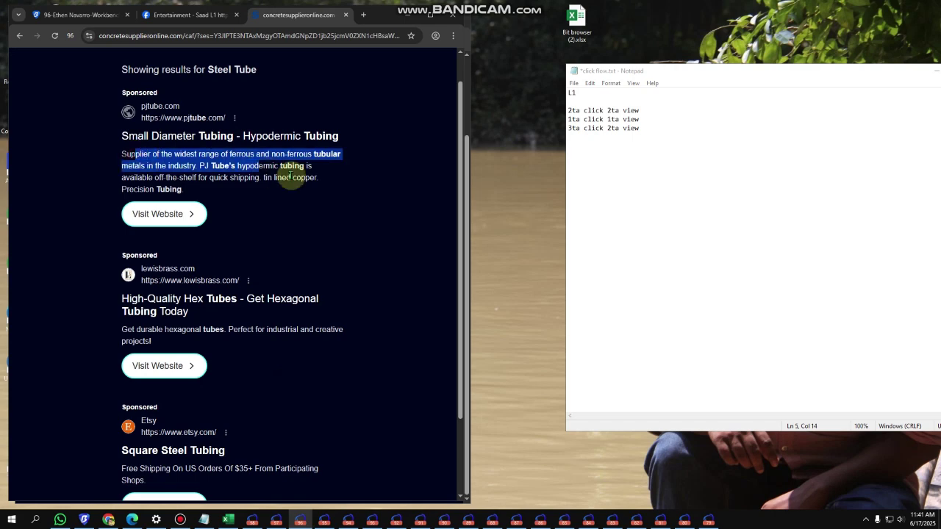
scroll(287, 180, down, 2)
drag(134, 371, 144, 350)
Review the sponsored results in browser windows 95 and 93, highlighting the Etsy shipping text in window 93.
click(324, 520)
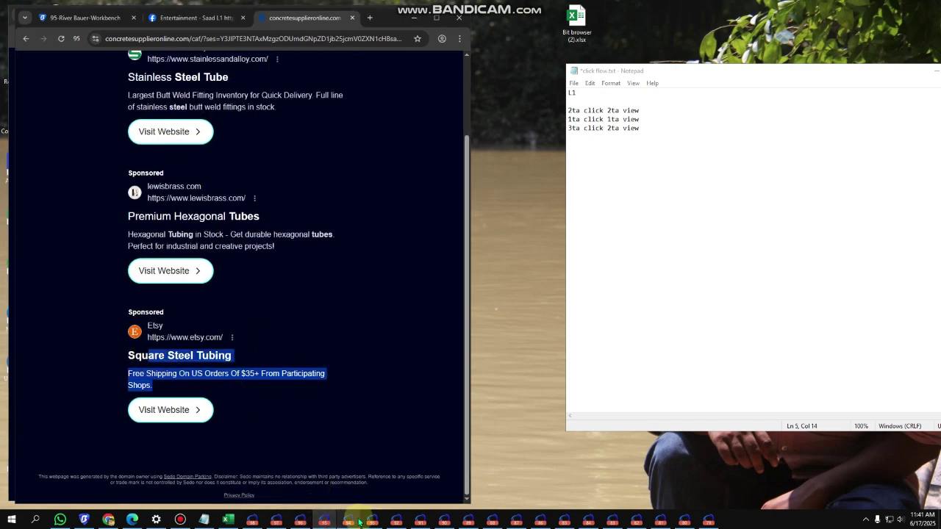
click(373, 521)
scroll(335, 375, down, 2)
drag(189, 231, 147, 244)
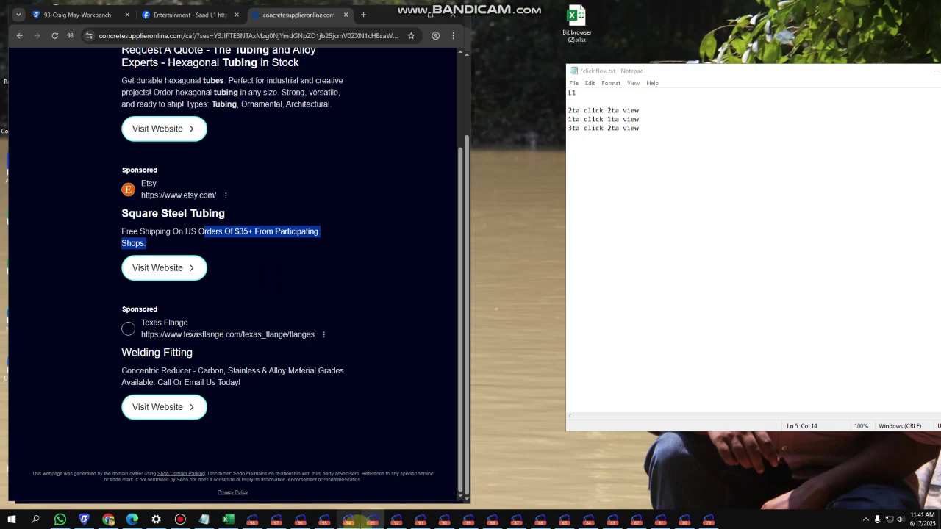
View the vici.com pre-cut stainless tubing page in browser window 94, highlighting product table rows and the introduction above them.
click(349, 520)
drag(133, 179, 177, 250)
scroll(208, 216, up, 3)
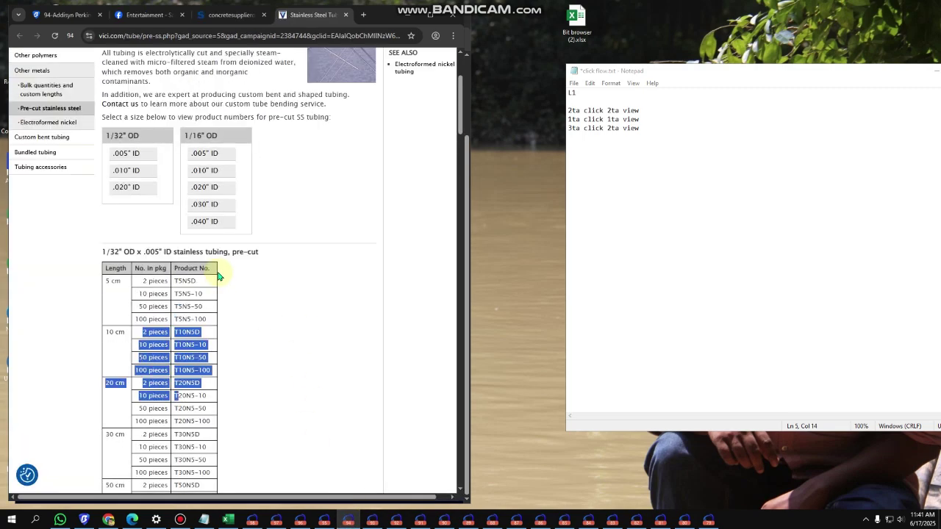
drag(179, 71, 208, 168)
Browse the vici.com product tables down to the 1/16" OD x .010" ID stainless tubing, highlighting rows along the way.
scroll(269, 294, down, 10)
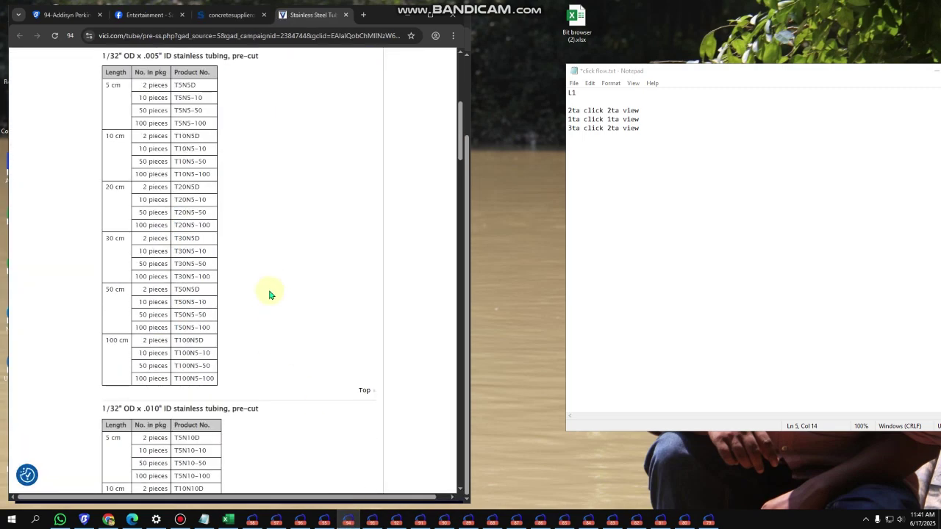
drag(122, 277, 166, 363)
scroll(177, 362, down, 8)
drag(152, 286, 166, 346)
scroll(184, 372, down, 6)
drag(153, 314, 171, 370)
scroll(328, 444, down, 6)
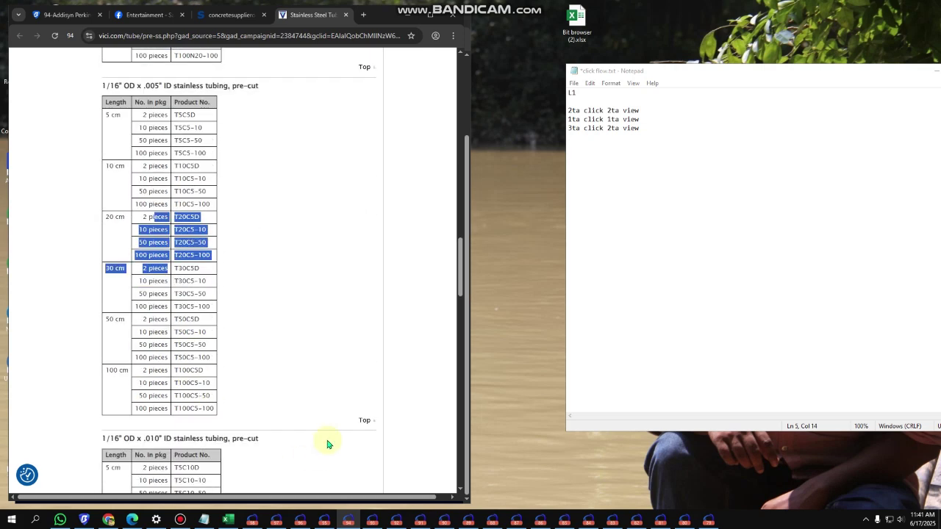
drag(185, 328, 374, 492)
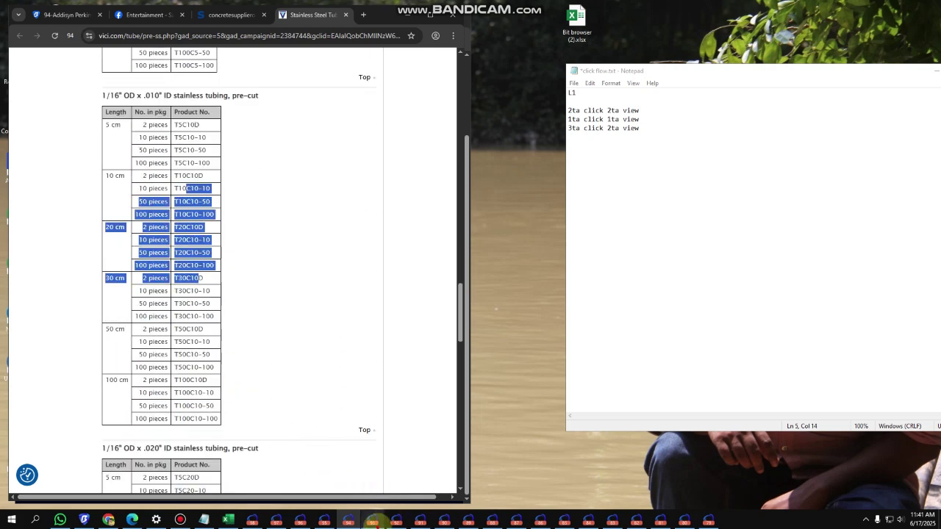
Continue the Codefinity quiz in browser window 91 from question 9, choosing "Promoted or performing better at work" and "Sometimes, but I'm willing to try".
click(372, 519)
click(396, 519)
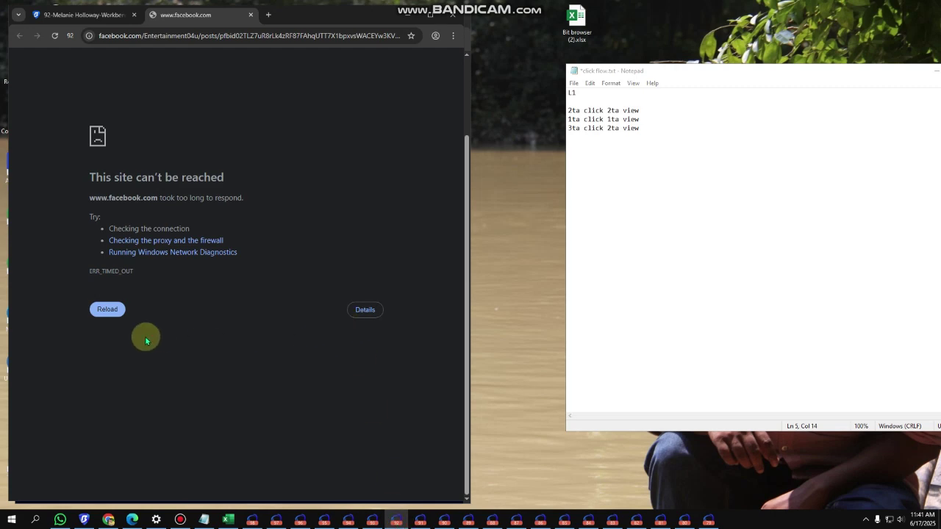
click(420, 519)
click(239, 264)
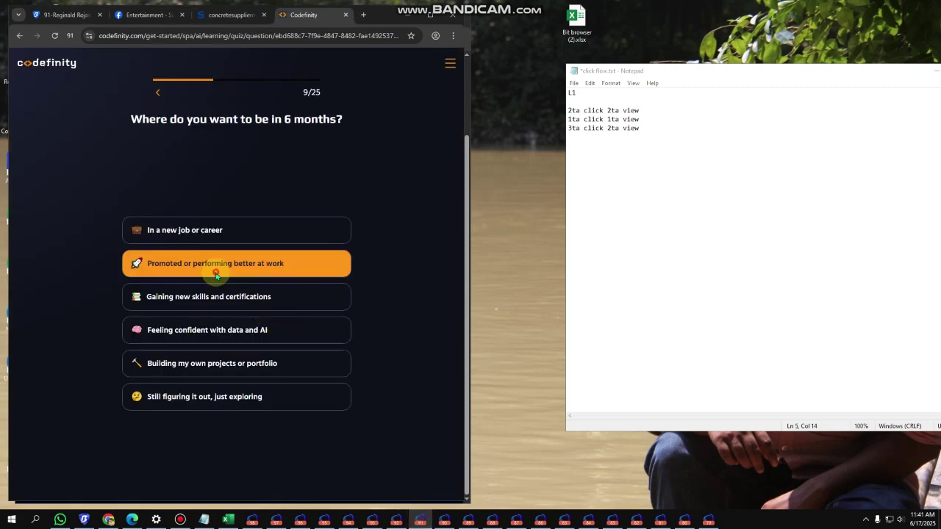
click(229, 359)
click(217, 323)
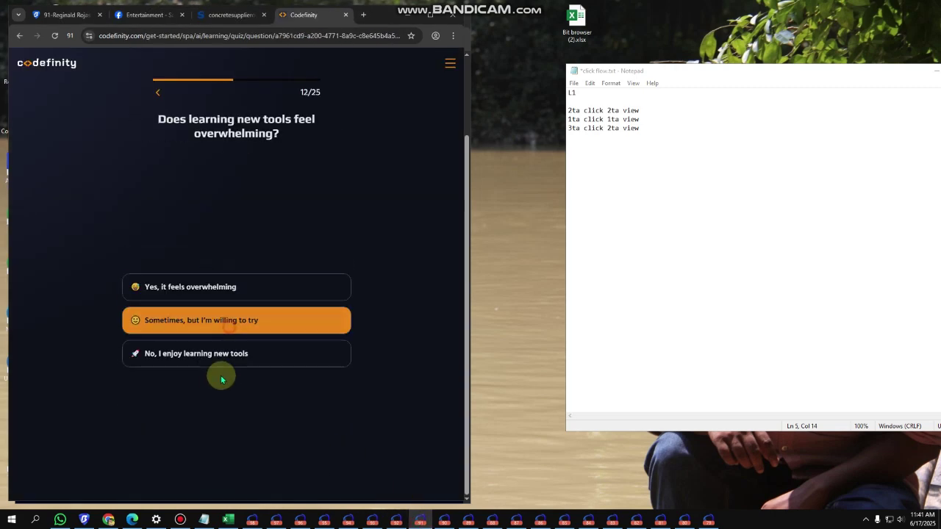
Answer the following Codefinity quiz questions up to the one on Python and career prospects.
click(176, 347)
click(261, 284)
click(229, 327)
click(271, 365)
click(307, 487)
click(208, 300)
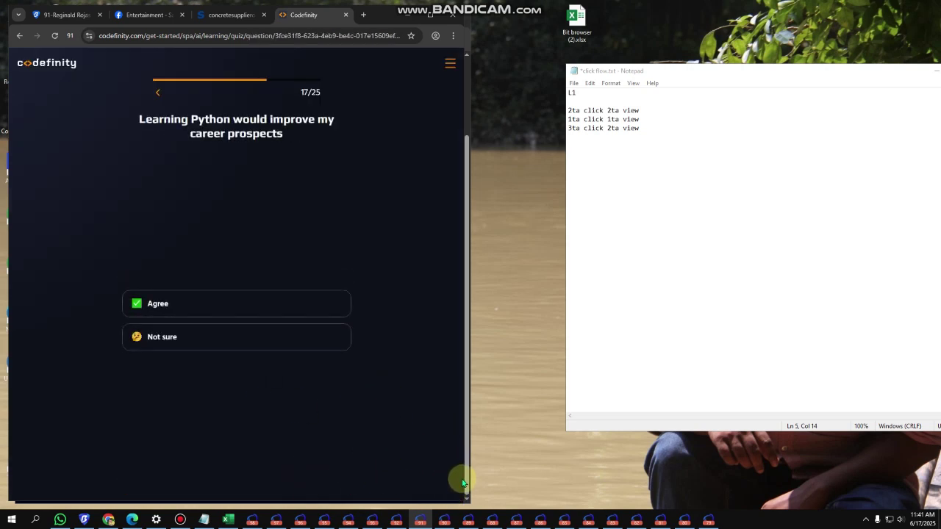
Complete the Codefinity quiz, answering "Agree" on Python, "AI for coding" as the technology, "Yes" on data salaries and "It's a nice bonus".
click(274, 304)
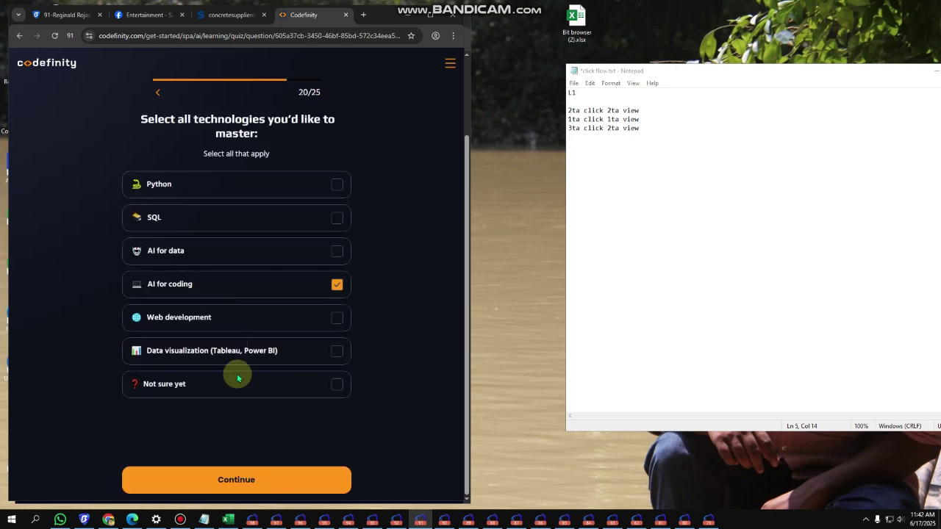
click(237, 474)
click(231, 323)
click(230, 305)
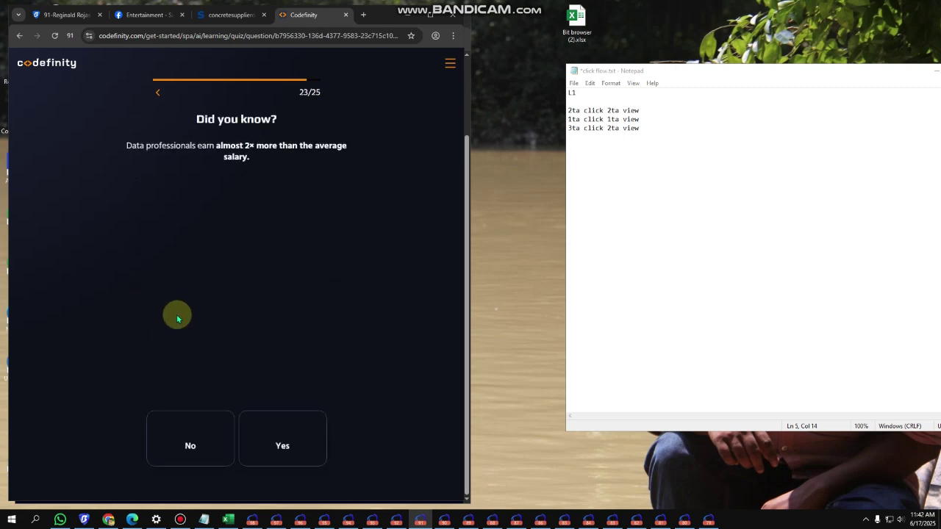
click(288, 439)
click(168, 321)
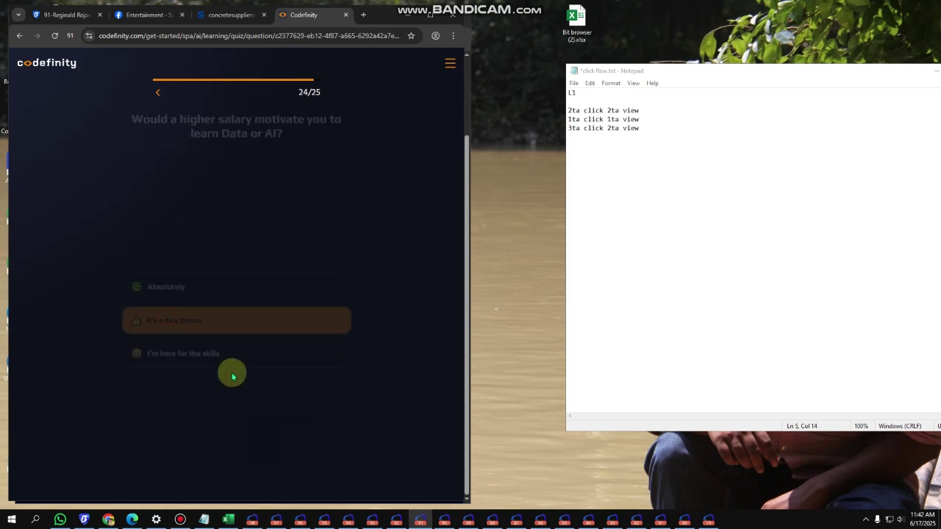
click(216, 359)
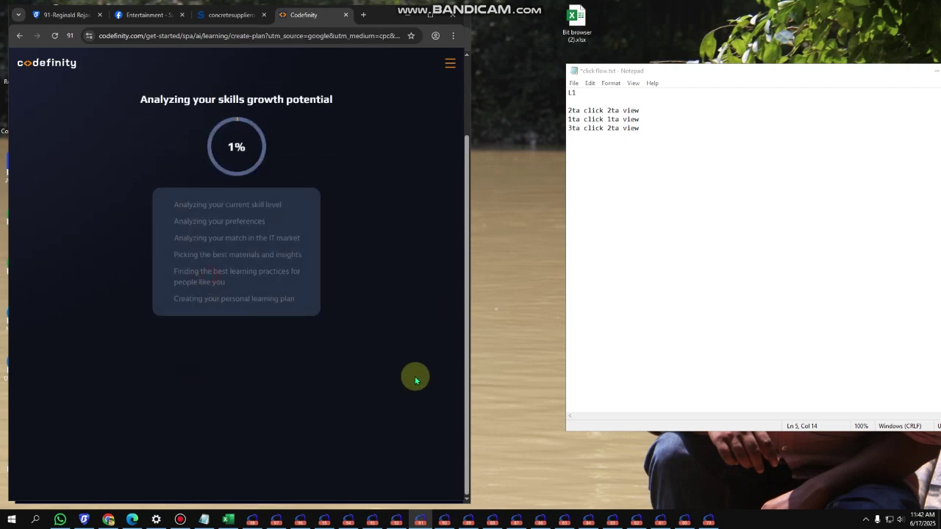
Browse the Coastal Flange home page in browser window 90 down to the Pipe Flanges section, highlighting passages including the section introduction.
click(444, 520)
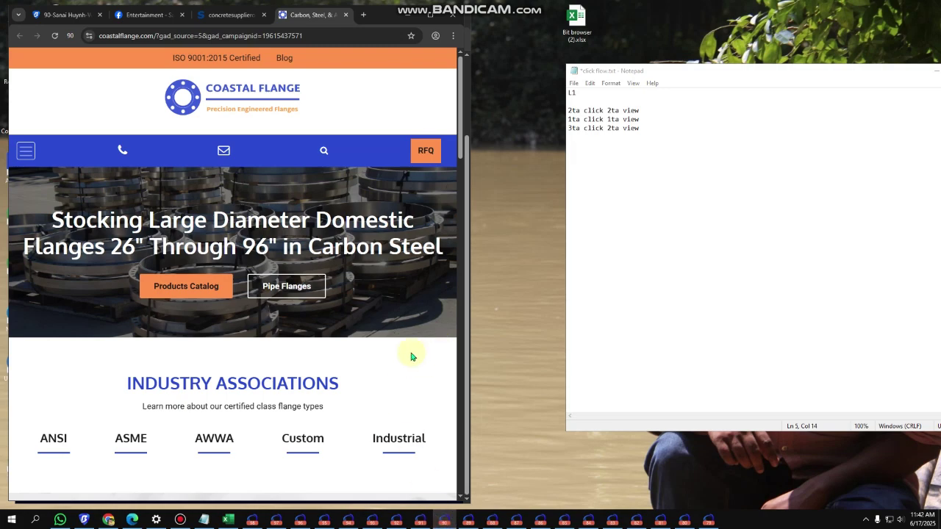
scroll(217, 342, down, 2)
drag(151, 285, 273, 348)
scroll(249, 344, down, 2)
drag(176, 340, 254, 377)
scroll(309, 360, down, 5)
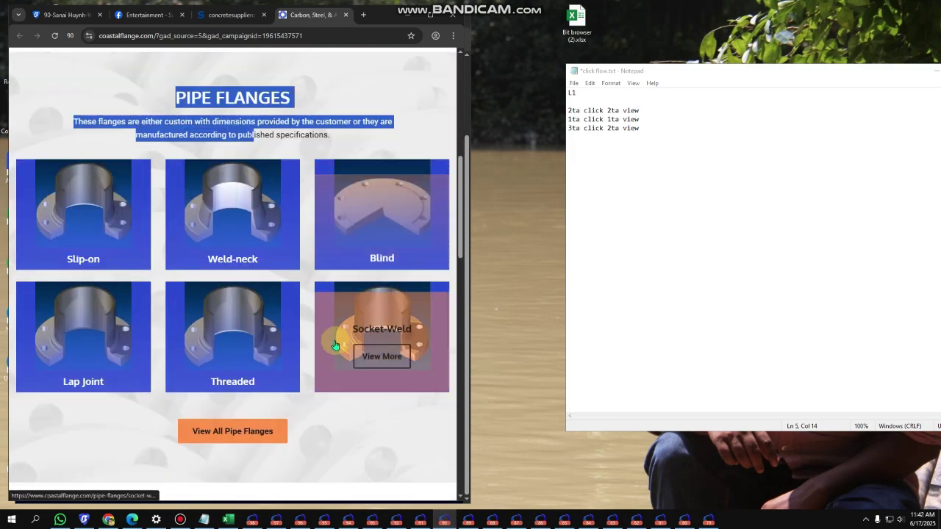
Browse the Coastal Flange product catalog, industries and manufacturing sections, highlighting their headings and text.
scroll(332, 349, down, 4)
drag(184, 279, 286, 360)
scroll(288, 368, down, 4)
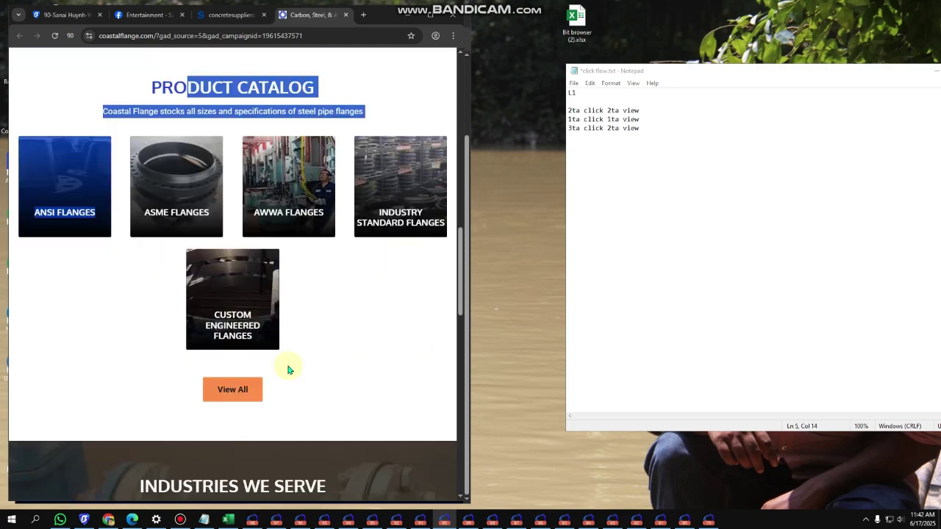
scroll(288, 367, down, 4)
drag(193, 288, 267, 326)
scroll(267, 325, down, 2)
scroll(268, 321, down, 1)
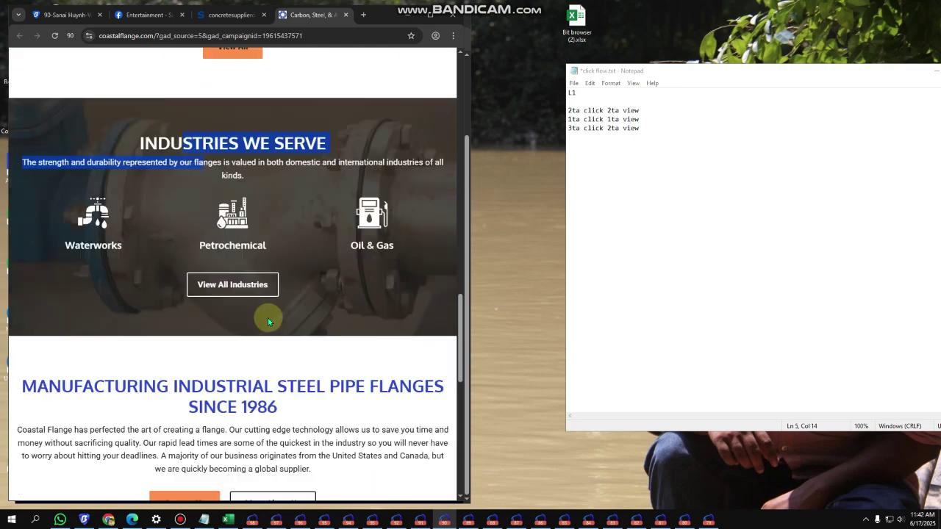
drag(174, 386, 310, 391)
scroll(311, 390, down, 2)
View the Etsy steel tubing listings in browser window 89 and highlight across some of the first product rows.
click(468, 519)
scroll(399, 321, down, 2)
drag(438, 263, 321, 277)
scroll(441, 330, down, 1)
click(449, 342)
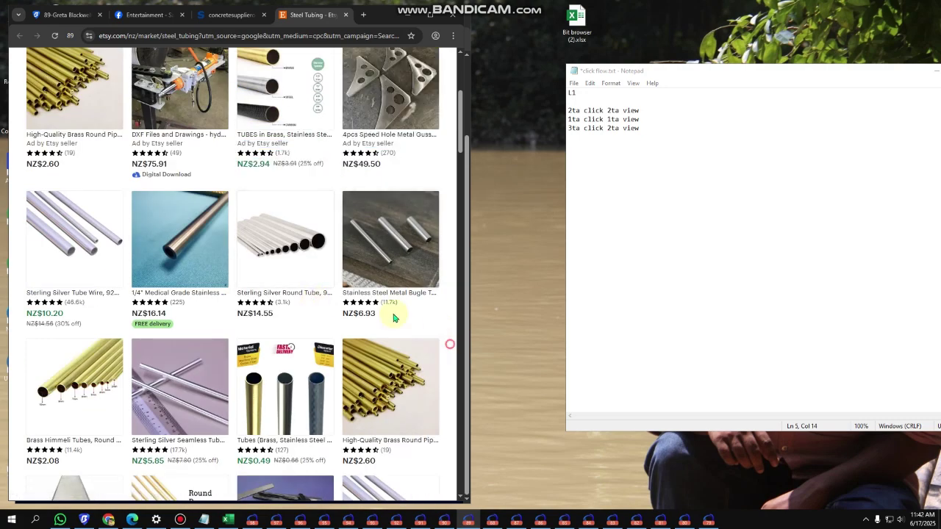
drag(430, 338, 273, 321)
Browse further down the Etsy steel tubing listings, highlighting the 4x stainless steel tubing furniture item.
scroll(273, 321, down, 6)
drag(14, 397, 180, 288)
scroll(225, 380, down, 3)
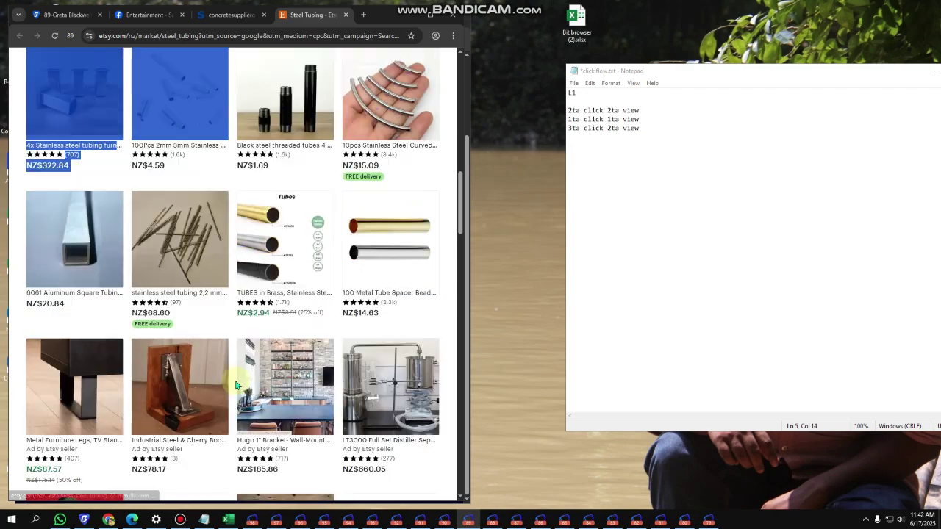
scroll(223, 353, down, 6)
scroll(255, 353, down, 1)
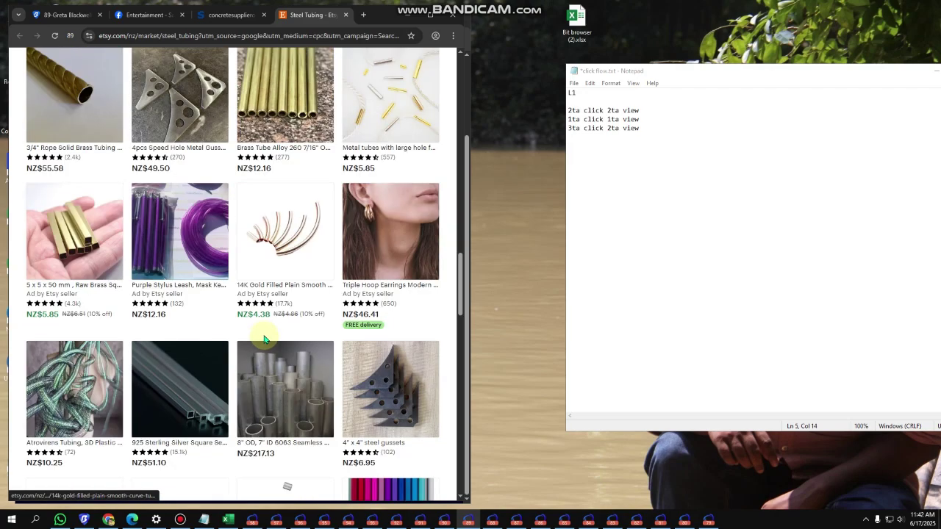
scroll(241, 330, down, 5)
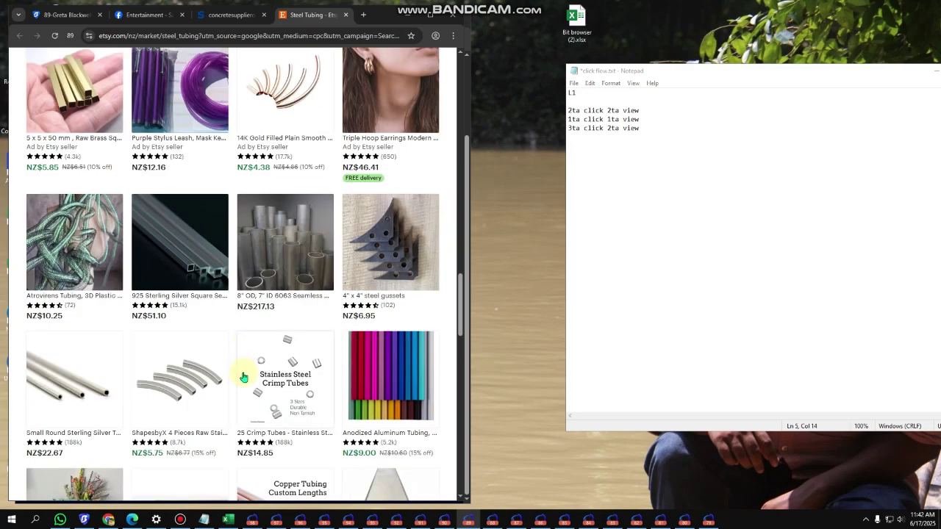
Review the sponsored results in browser windows 88 and 87, highlighting parts of their listings.
click(493, 518)
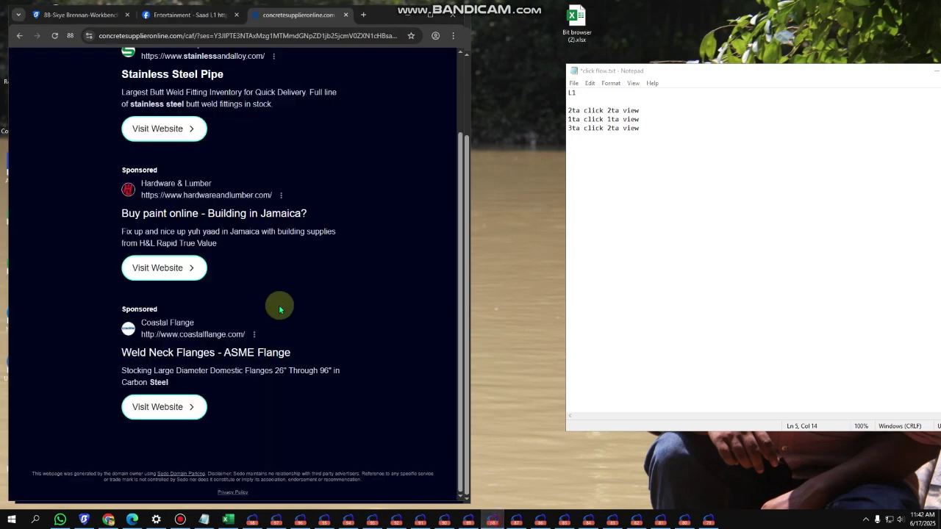
drag(315, 311, 164, 195)
click(516, 520)
drag(242, 284, 172, 174)
Review the sponsored results in browser windows 86 and 85, highlighting part of the Etsy stainless steel tube listing in window 85.
click(540, 519)
scroll(308, 331, down, 1)
drag(243, 279, 149, 194)
click(564, 519)
drag(256, 252, 207, 234)
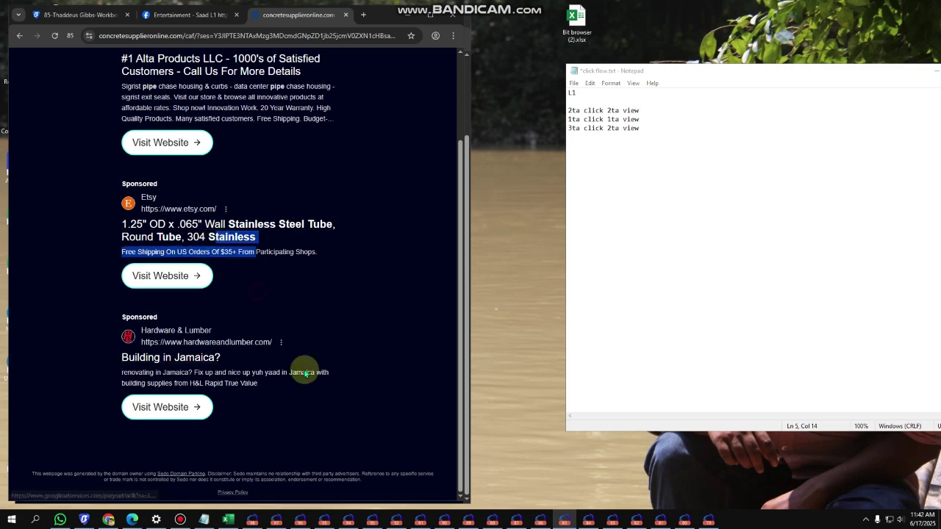
Recheck the info.com article in browser window 97 and the Steel Tube results in window 95 from their page tops.
click(277, 520)
scroll(309, 274, up, 1)
scroll(310, 272, up, 2)
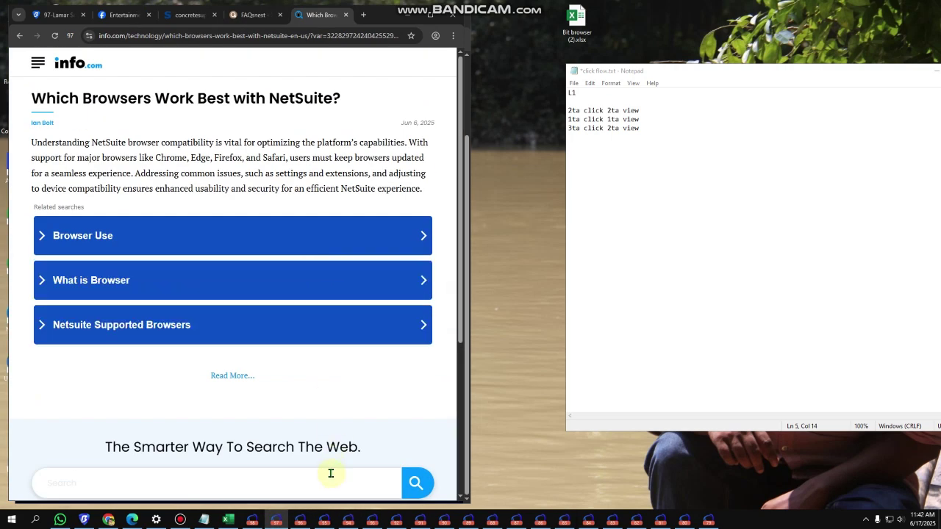
click(324, 520)
scroll(327, 307, up, 1)
Switch to the Trial Project spreadsheet in Google Sheets and open its Information sheet.
click(108, 520)
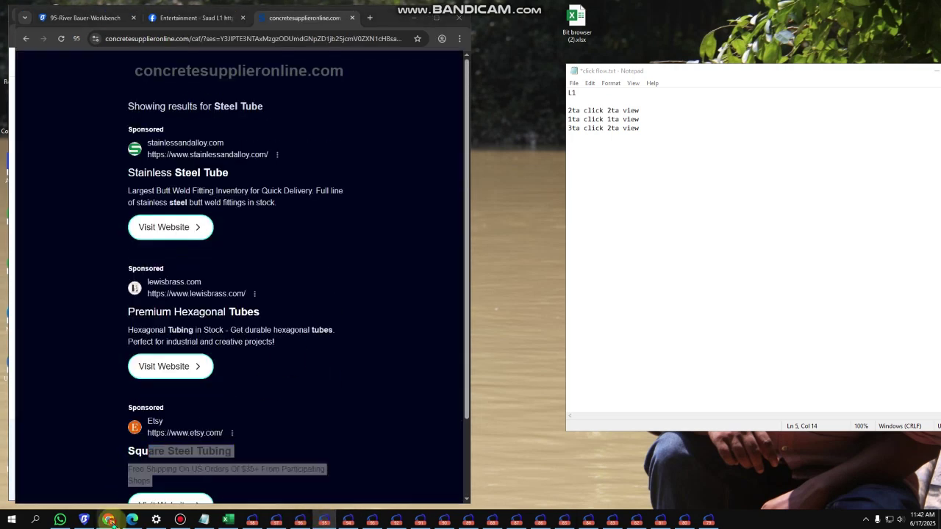
click(145, 504)
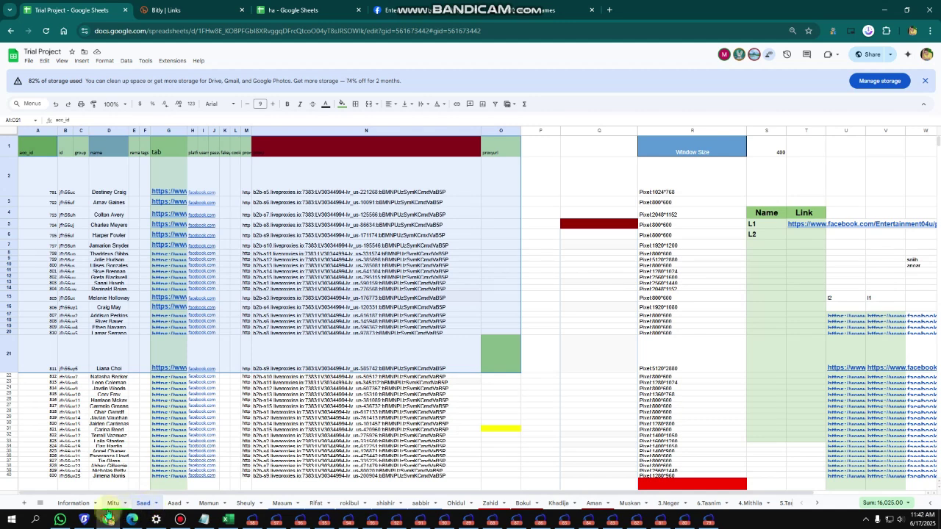
click(83, 505)
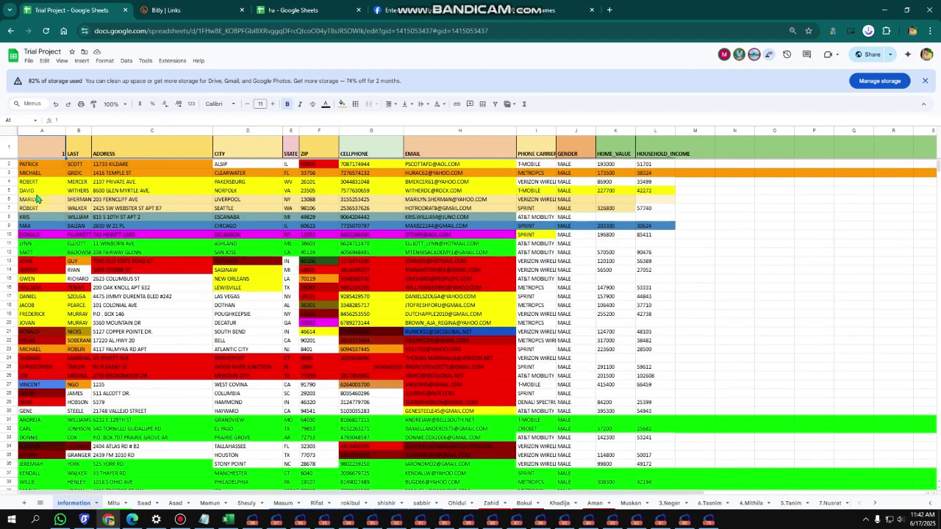
Replace the header in cell A1 of the Information sheet with FAST.
click(76, 191)
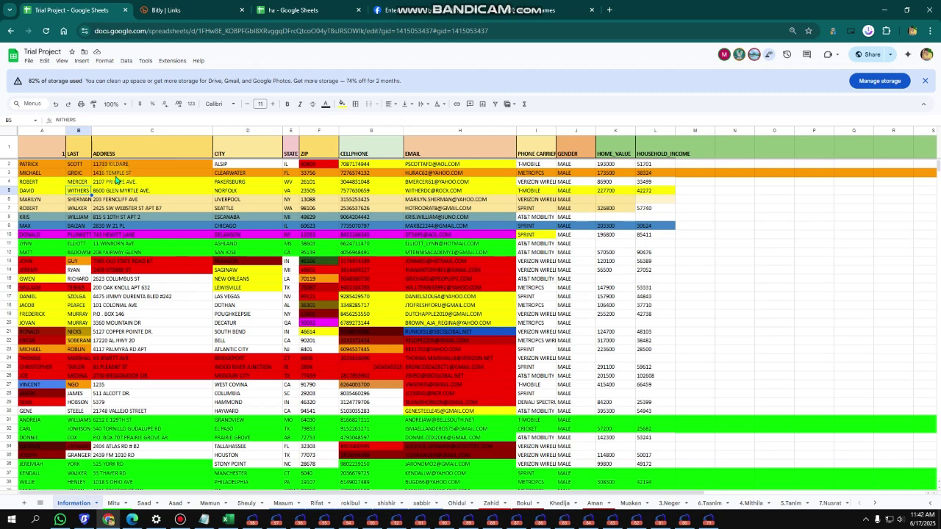
click(39, 149)
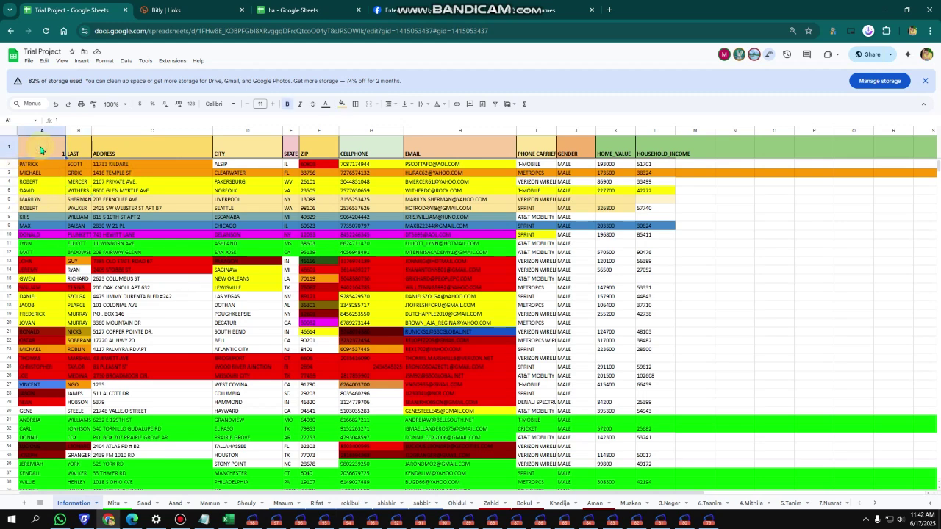
key(Delete)
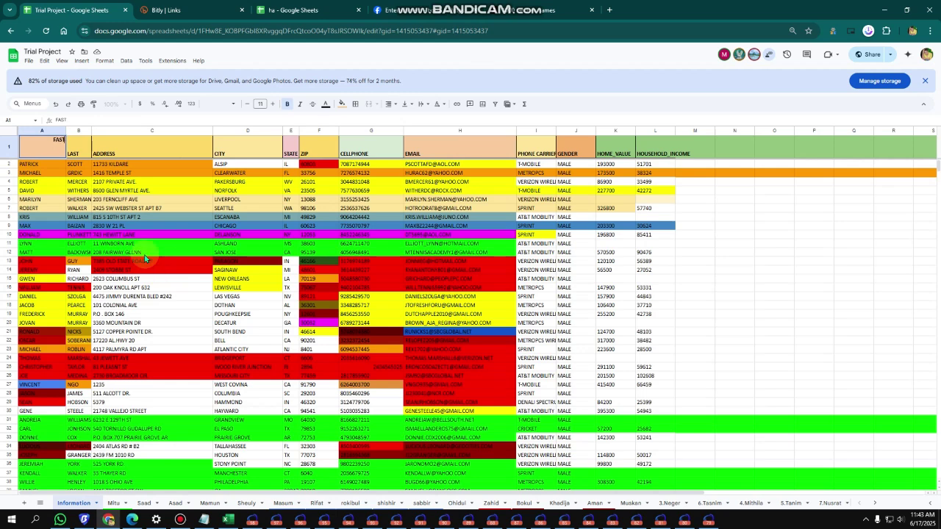
click(183, 218)
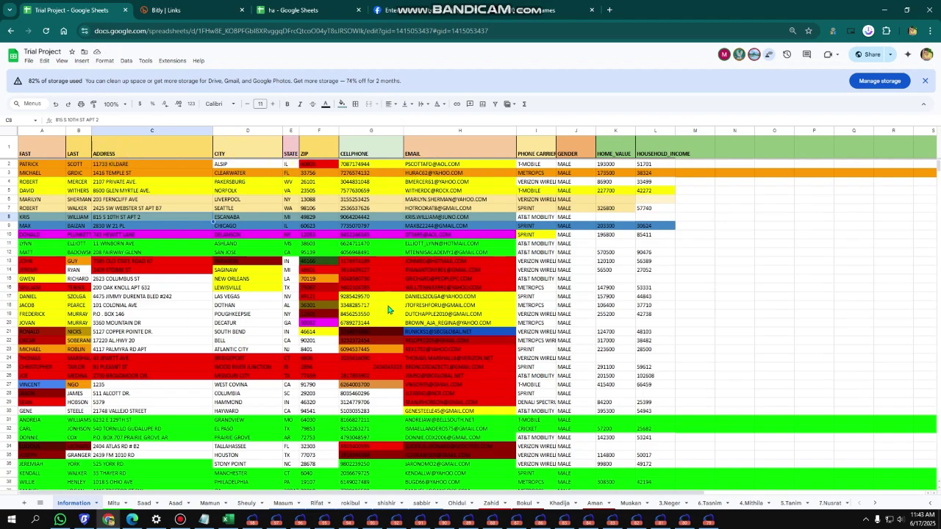
Look through the Information sheet's rows down to about row 116, checking the address in cell C70, and minimize the spreadsheet window.
scroll(388, 309, down, 10)
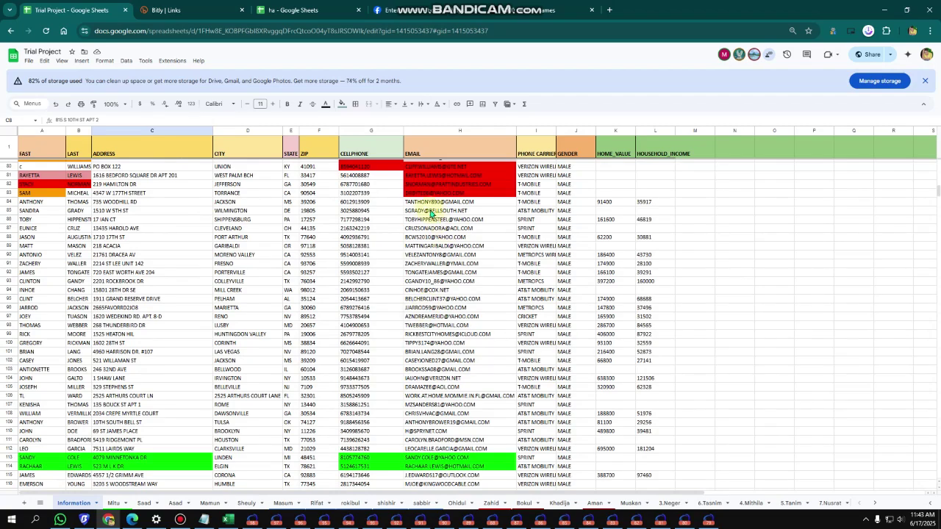
scroll(415, 220, up, 5)
click(116, 277)
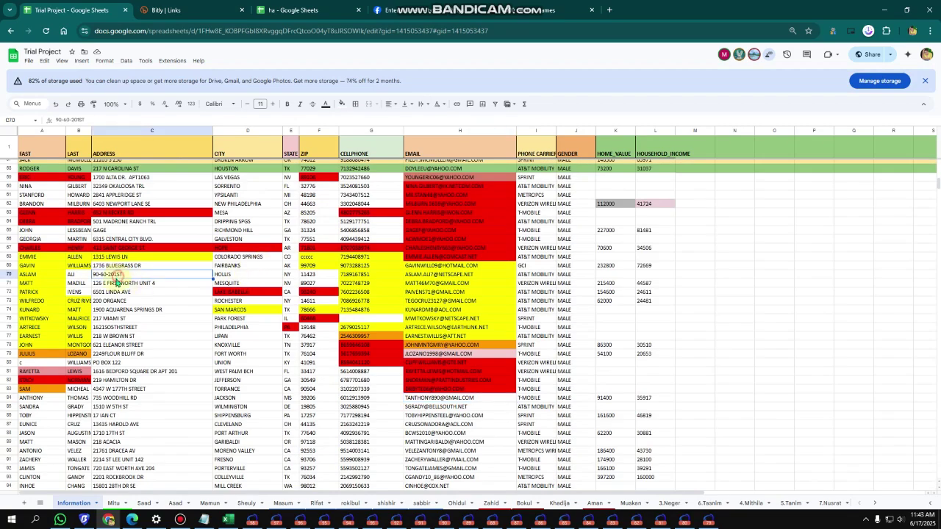
scroll(516, 393, down, 5)
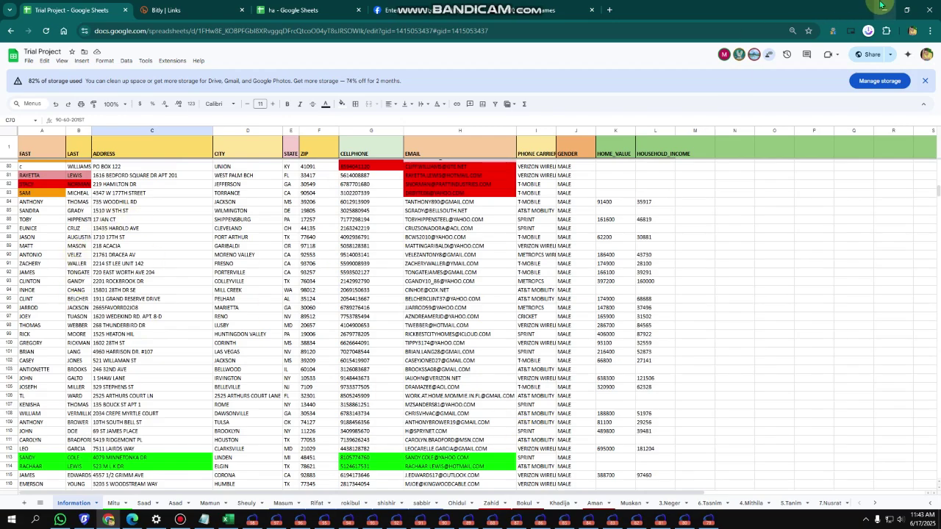
click(881, 7)
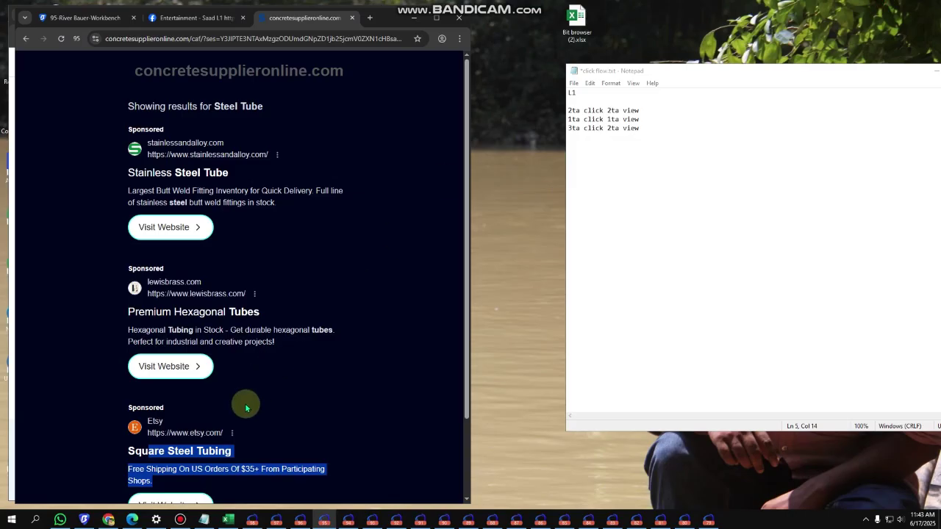
Recheck the Steel Tube results in browser windows 95 and 96, highlighting "quick shipping" in window 96's pjtube.com listing.
scroll(254, 395, down, 2)
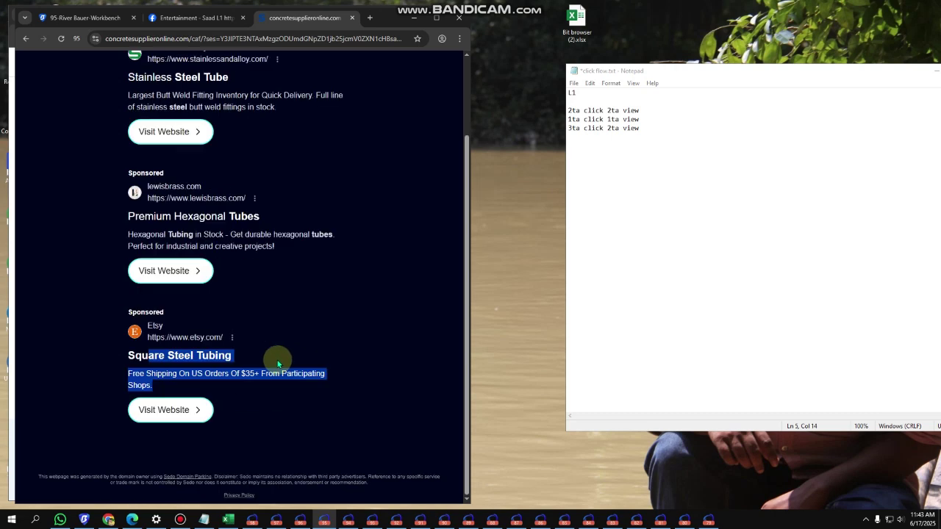
click(297, 423)
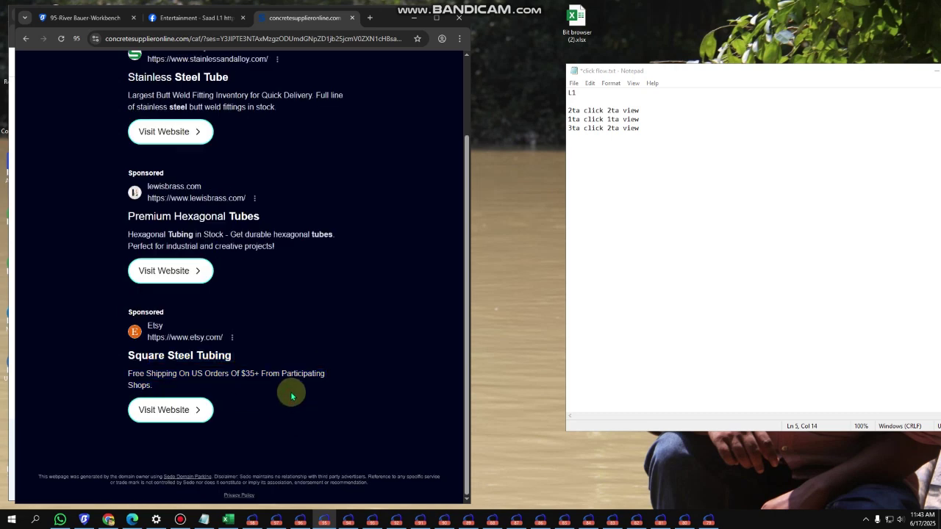
scroll(341, 285, up, 2)
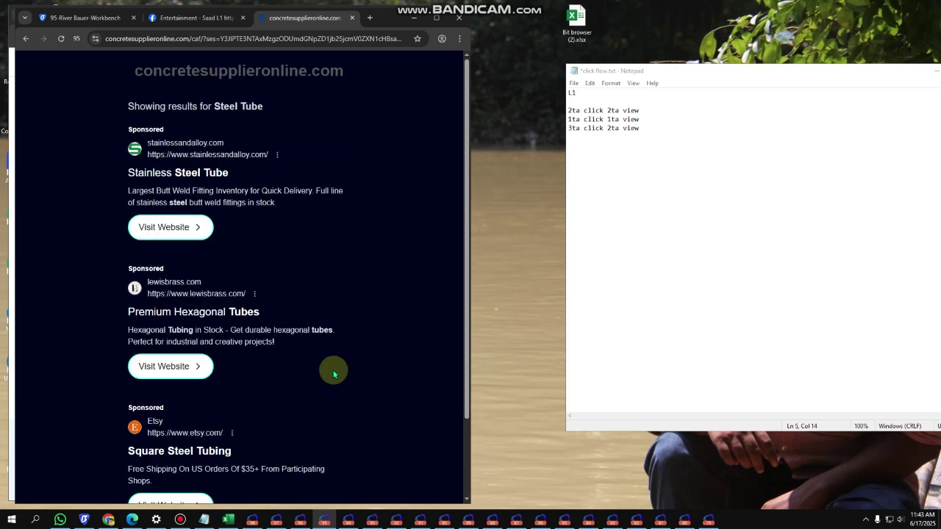
click(299, 520)
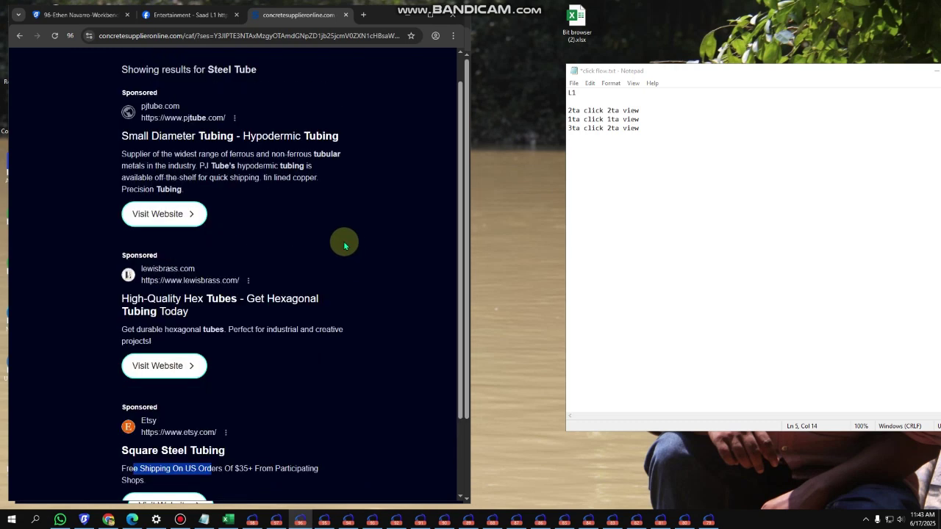
drag(207, 179, 259, 178)
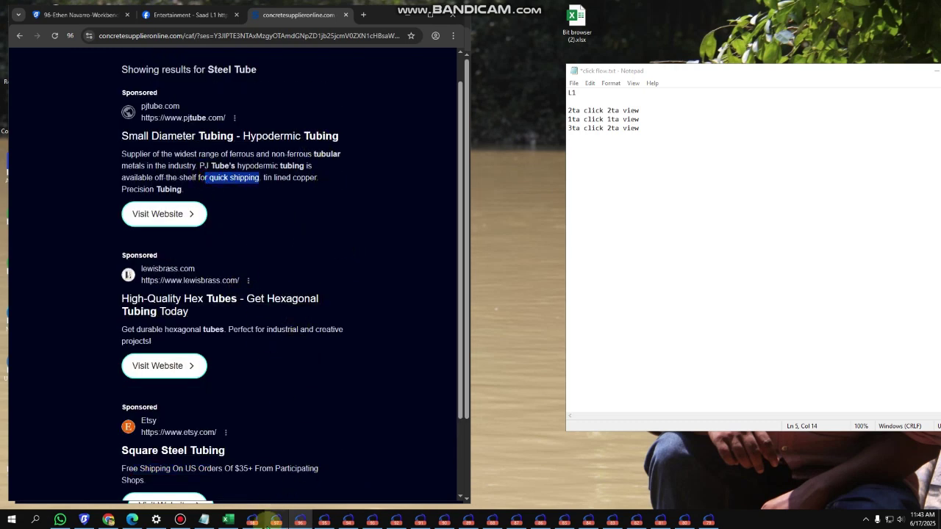
Check browser window 97 and read the Lewis Brass hexagonal tubing page in window 98, highlighting from the shape-comparison section into Quick Links.
click(278, 520)
scroll(288, 256, down, 2)
click(252, 520)
scroll(219, 303, down, 2)
scroll(215, 290, up, 10)
drag(33, 175, 355, 460)
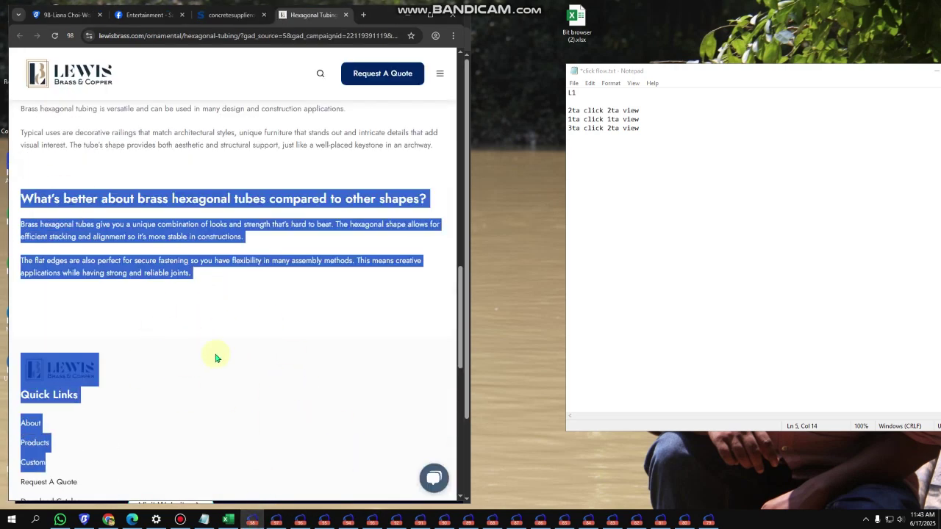
scroll(254, 316, down, 3)
scroll(241, 322, up, 2)
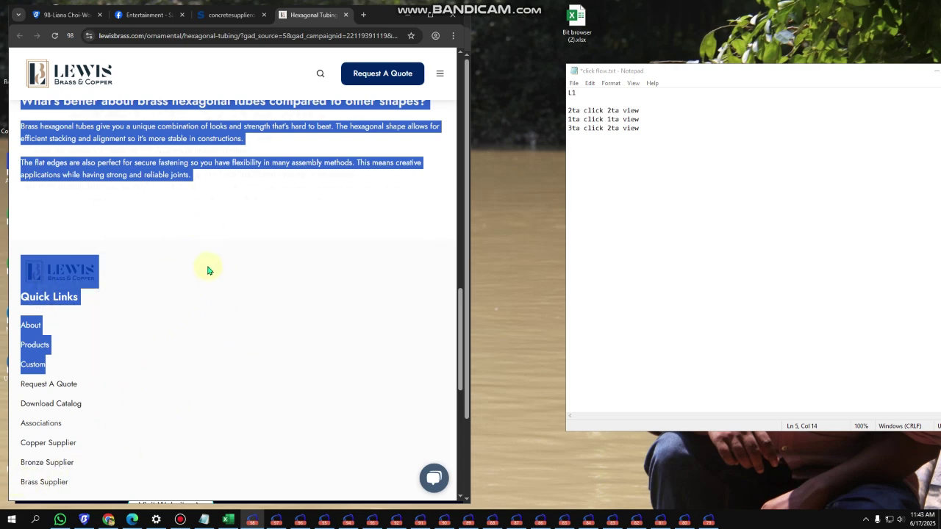
Inspect the profile workbench page in window 98, highlighting its proxy zip code, and view the Entertainment Facebook post.
click(65, 15)
double_click(306, 152)
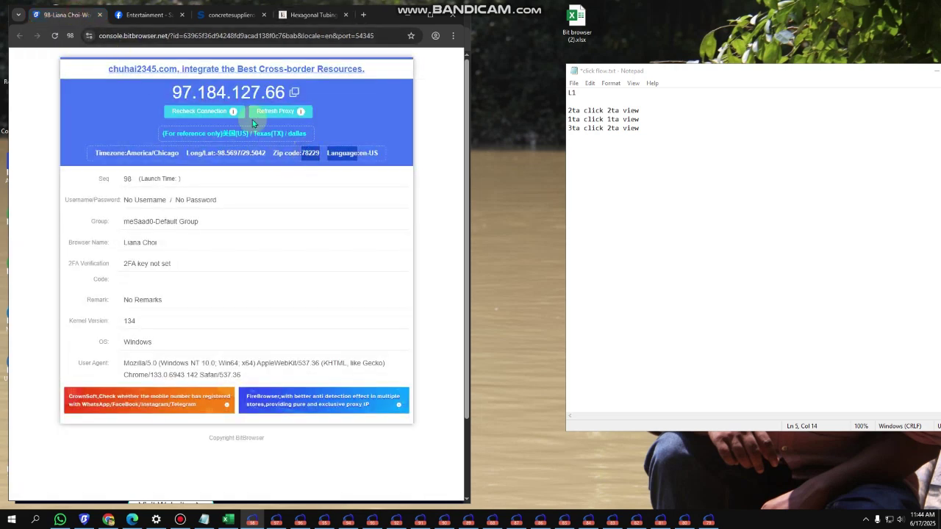
click(147, 14)
click(81, 16)
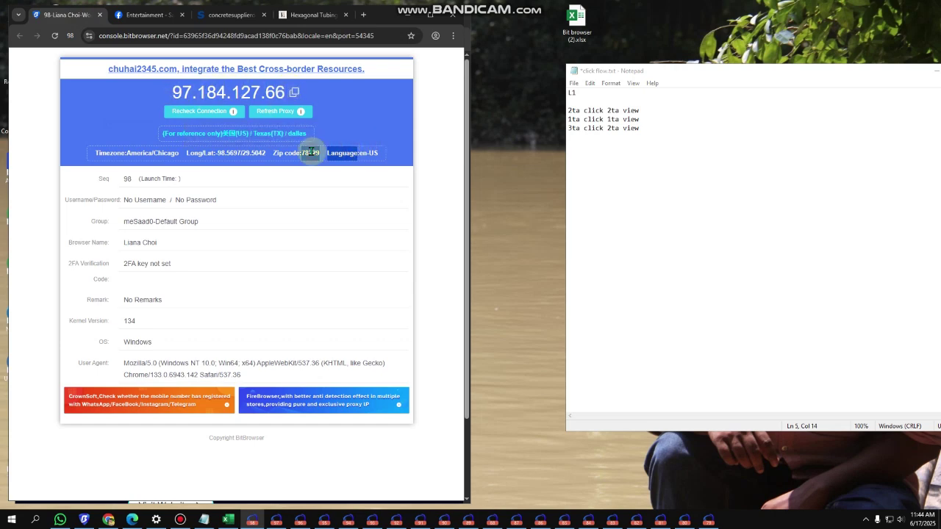
click(126, 19)
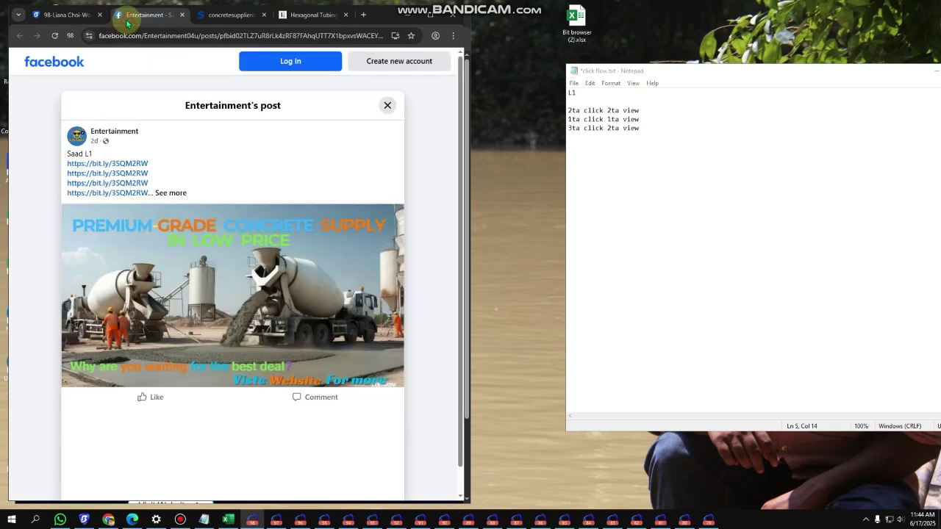
Glance at the Trial Project spreadsheet, return to the hexagonal tubing page in window 98 and clear its text highlight.
click(108, 520)
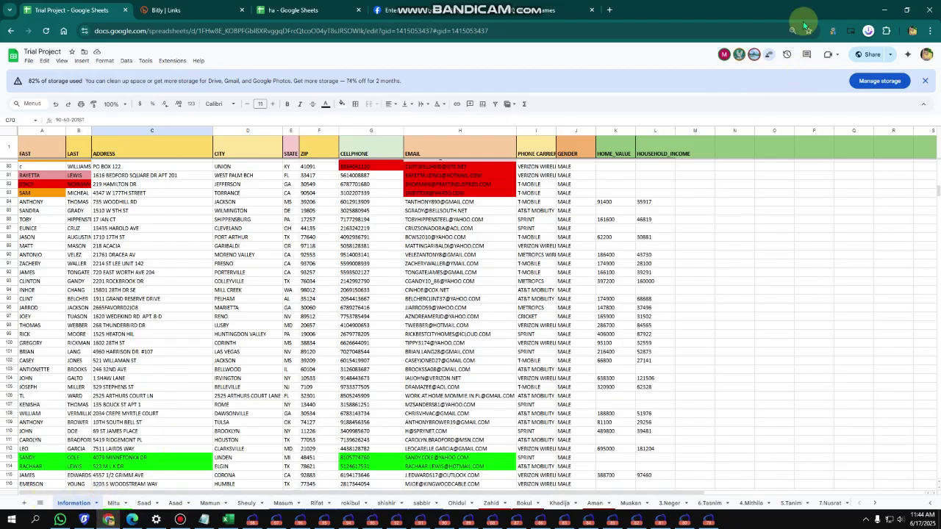
click(884, 9)
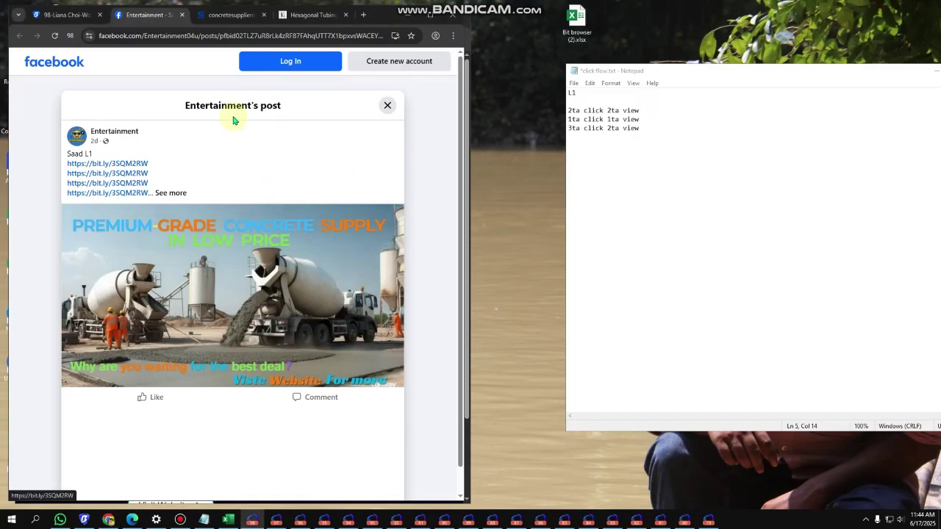
click(280, 19)
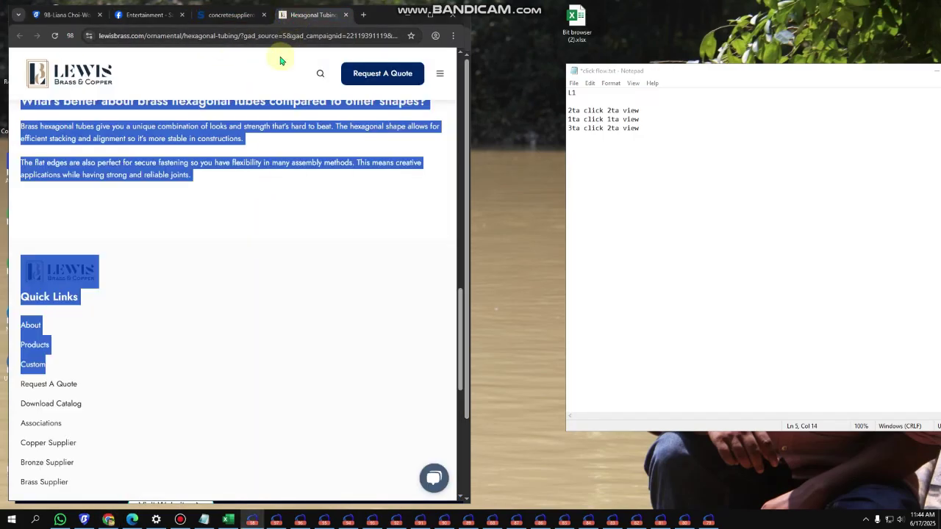
click(253, 288)
Recheck the pages in browser windows 94, 87, 85 and 95, highlighting text in windows 94 and 95.
click(356, 521)
scroll(352, 338, down, 2)
drag(195, 282, 210, 321)
click(516, 521)
click(564, 521)
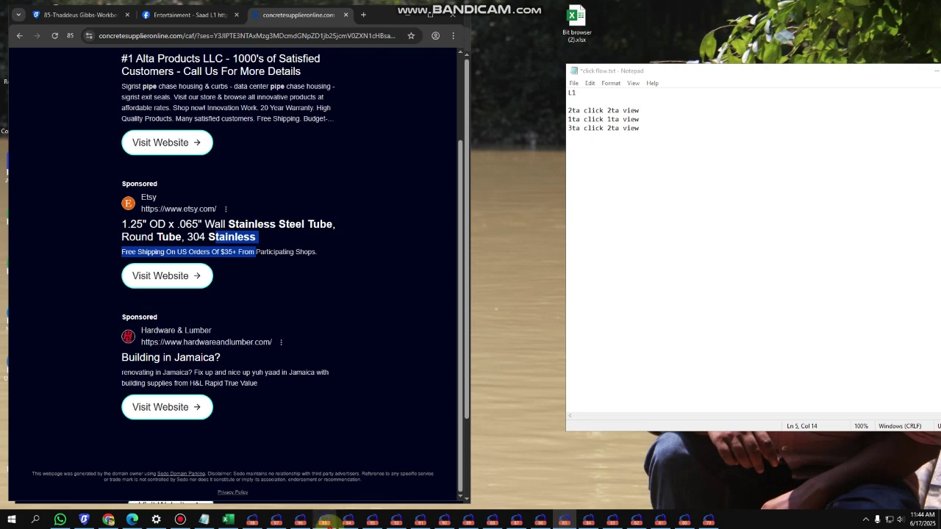
click(324, 521)
drag(247, 393, 161, 355)
Recheck the Steel Tube results in window 96 and the pages in windows 97 and 98.
click(300, 521)
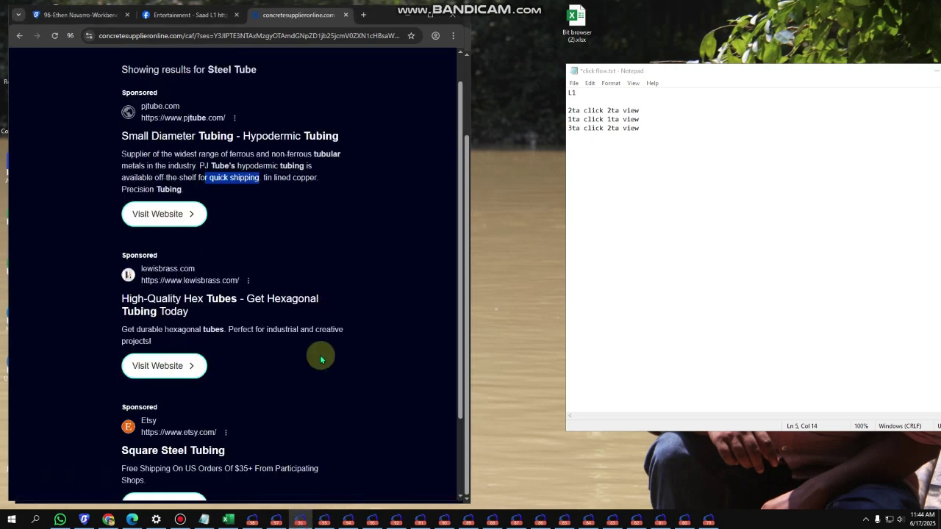
scroll(319, 357, down, 2)
click(276, 521)
click(252, 521)
scroll(257, 375, down, 1)
Read the info.com article on NetSuite browsers in window 97, highlighting parts of its introductory paragraph.
click(276, 521)
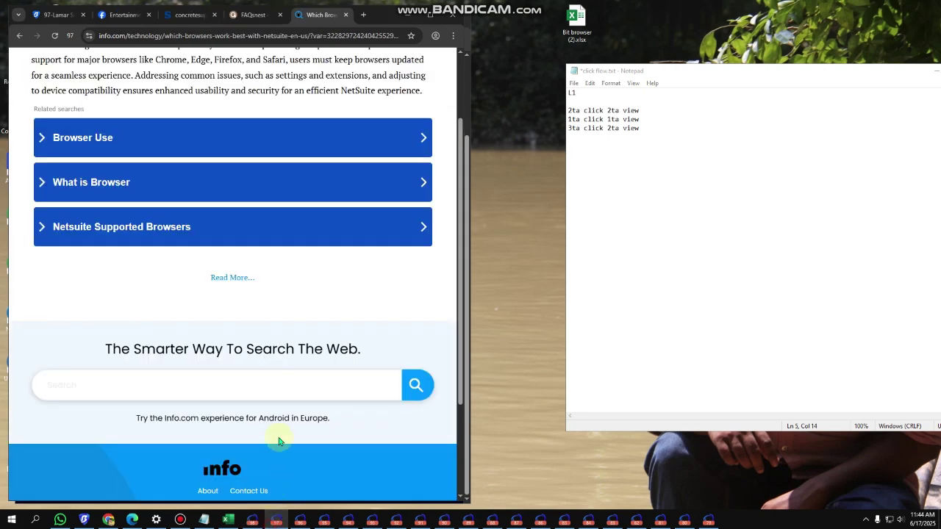
scroll(274, 323, up, 2)
drag(217, 142, 256, 231)
scroll(257, 236, down, 1)
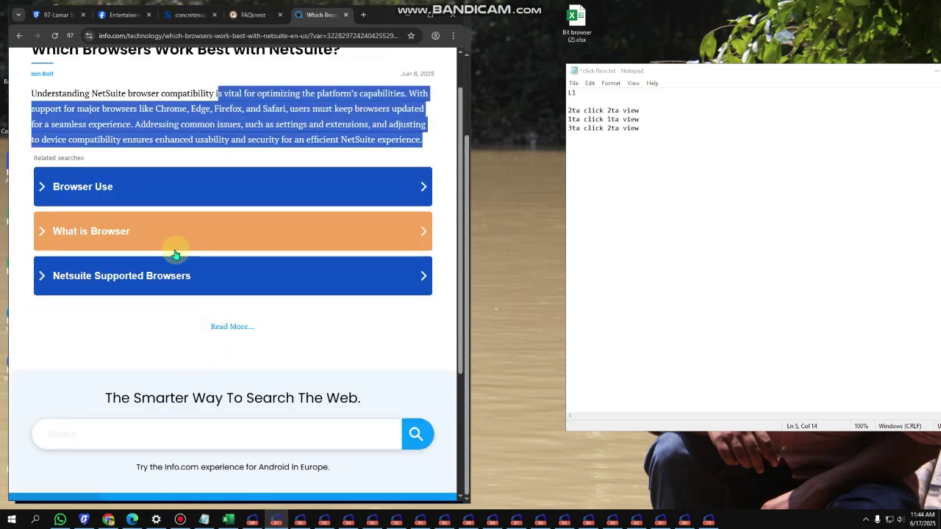
scroll(221, 232, up, 1)
click(177, 139)
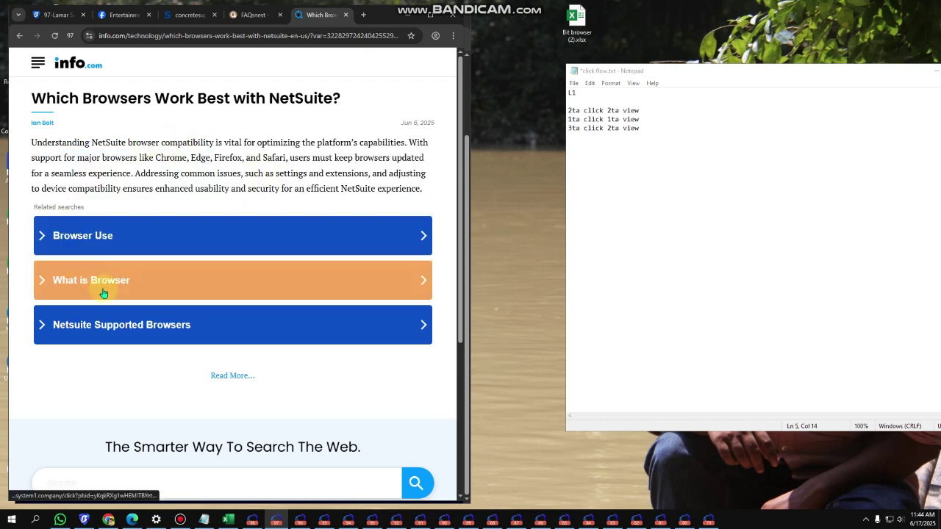
drag(183, 158, 205, 175)
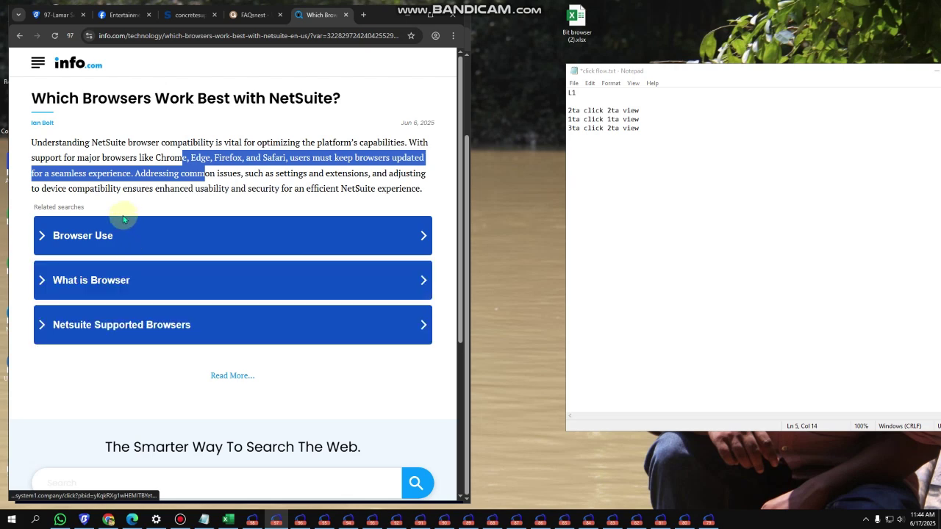
Open the Browser Use related search from the info.com article and follow its result to the Google Chrome download page.
click(115, 241)
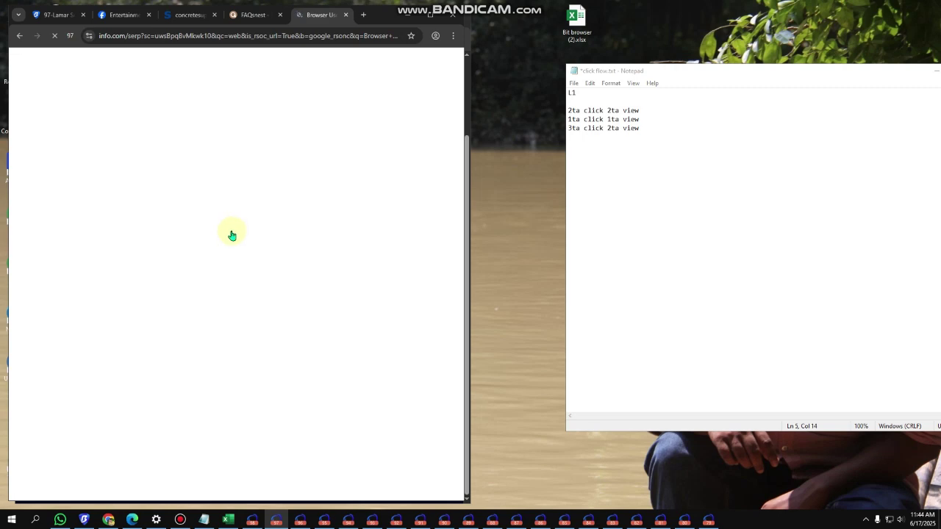
drag(129, 187, 154, 274)
click(161, 277)
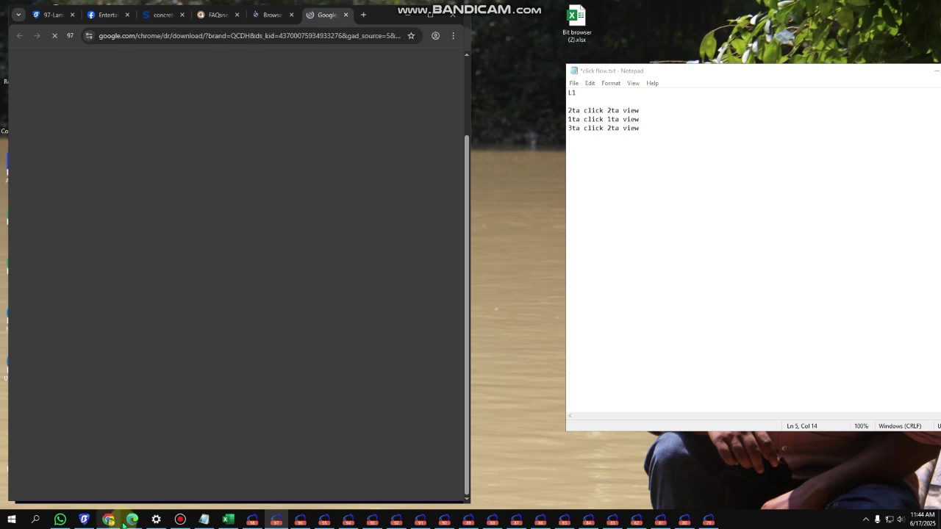
Browse the Google Chrome download page in window 97 and highlight part of its headline.
click(180, 520)
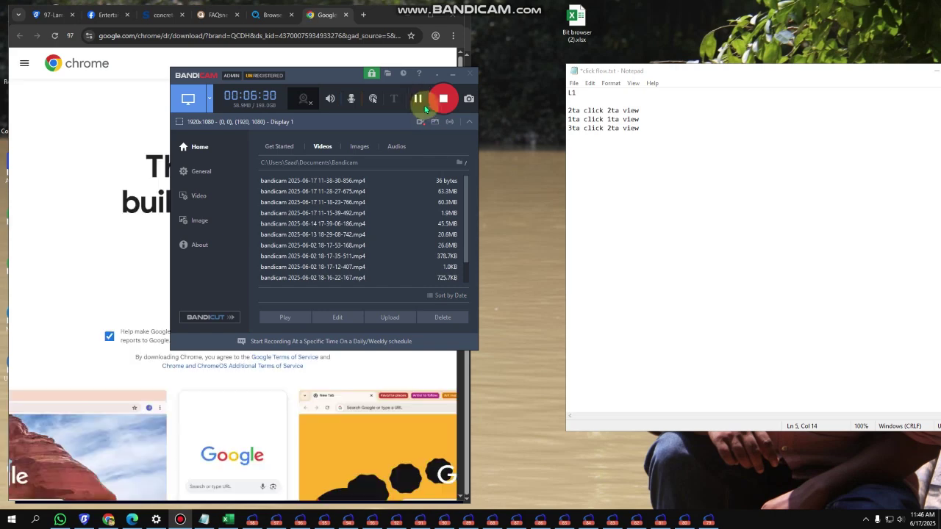
click(453, 76)
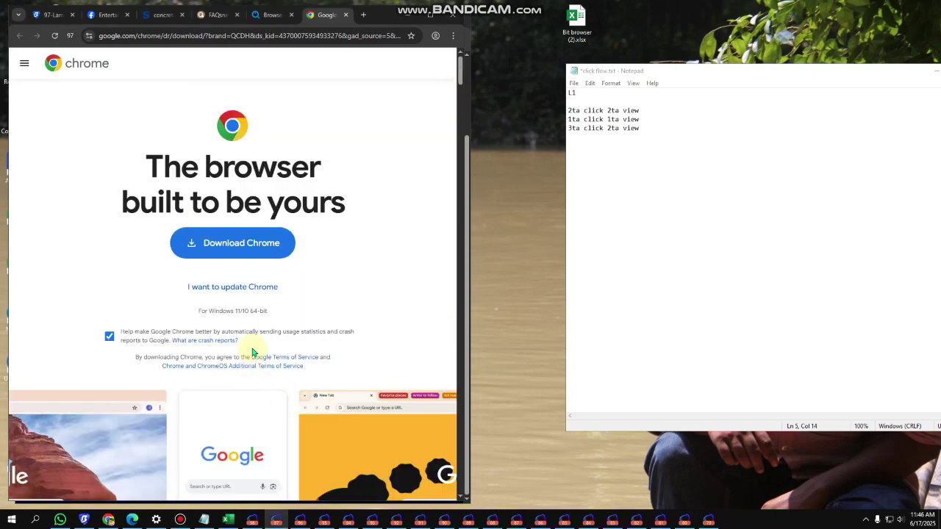
scroll(252, 338, down, 2)
scroll(252, 321, up, 2)
drag(182, 167, 262, 204)
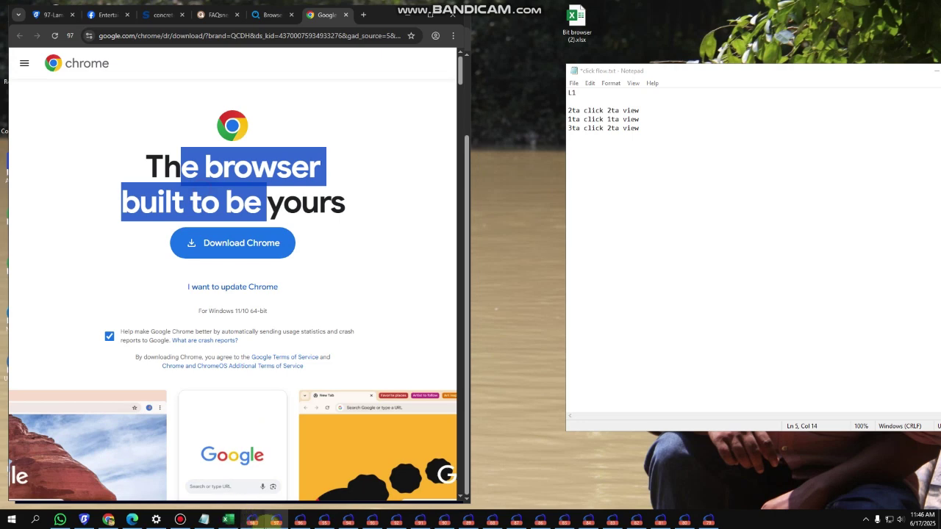
Highlight the last few Quick Links on the Lewis Brass page in window 98 and switch to BitBrowser's profile list.
click(253, 520)
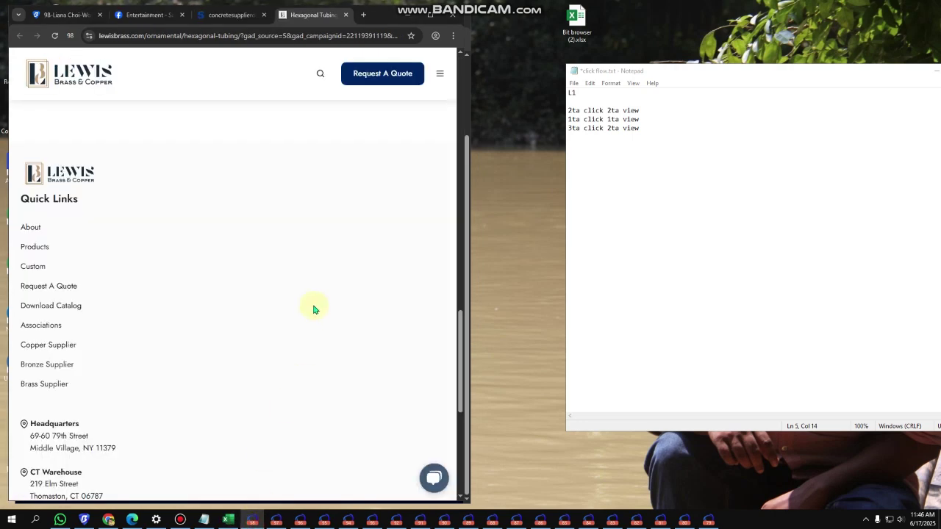
scroll(221, 294, down, 2)
drag(73, 237, 37, 178)
scroll(375, 339, up, 2)
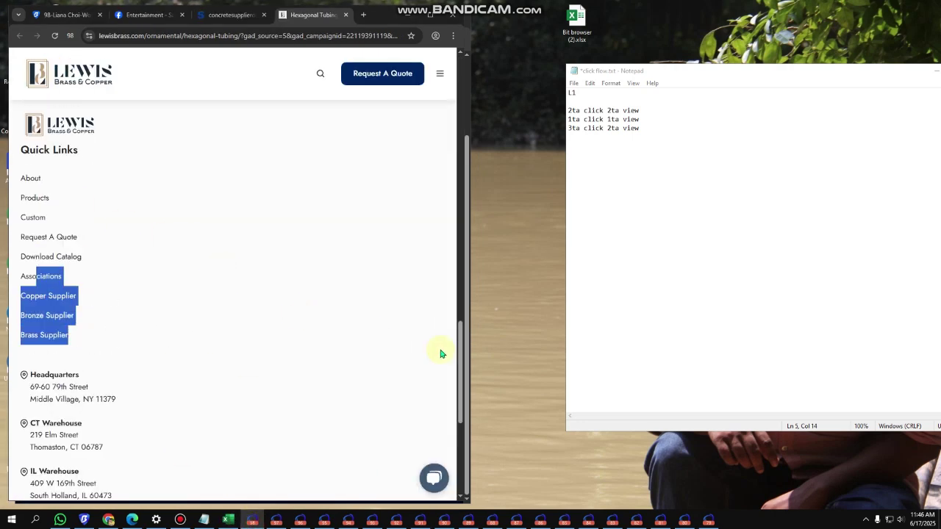
click(85, 519)
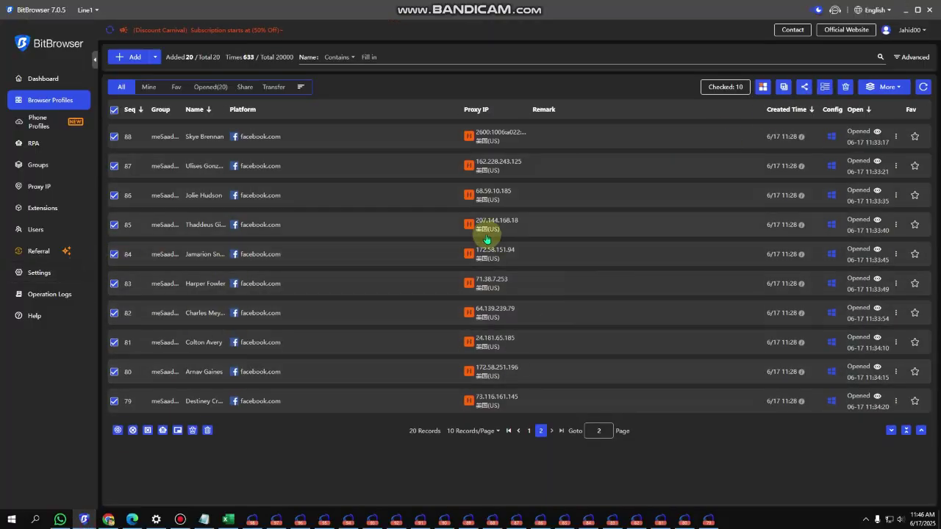
Close all the opened windows of the checked profiles and minimise the profile manager.
click(148, 433)
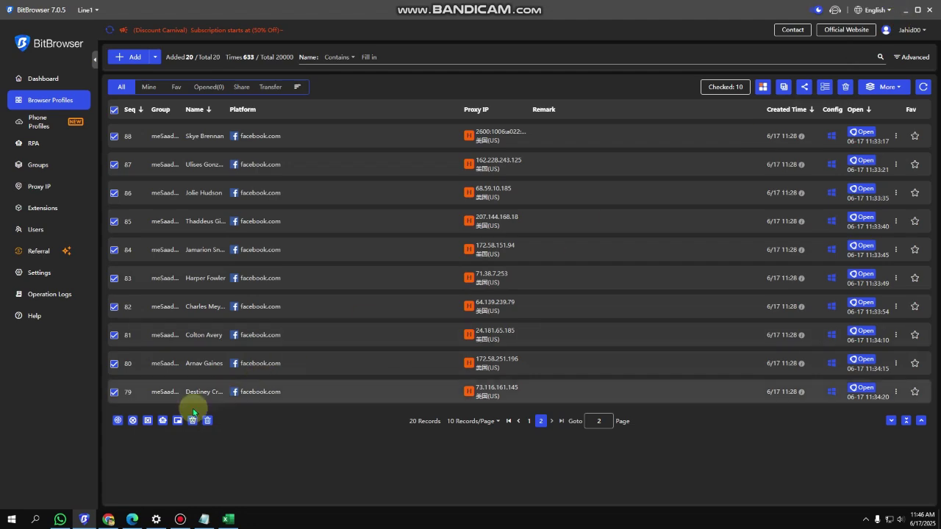
click(902, 10)
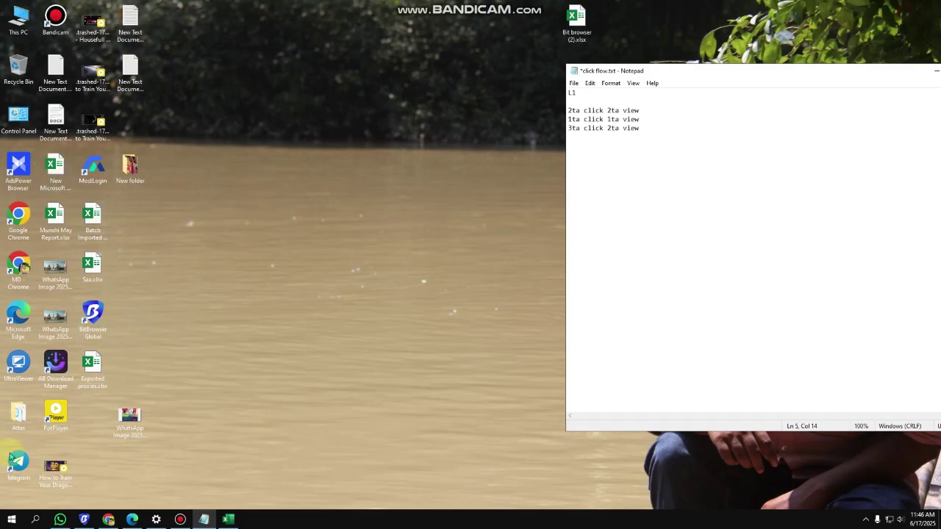
Switch to WhatsApp and examine the self-chat screenshots of the Permanently Delete dialog and the Security Settings page.
click(60, 519)
click(242, 117)
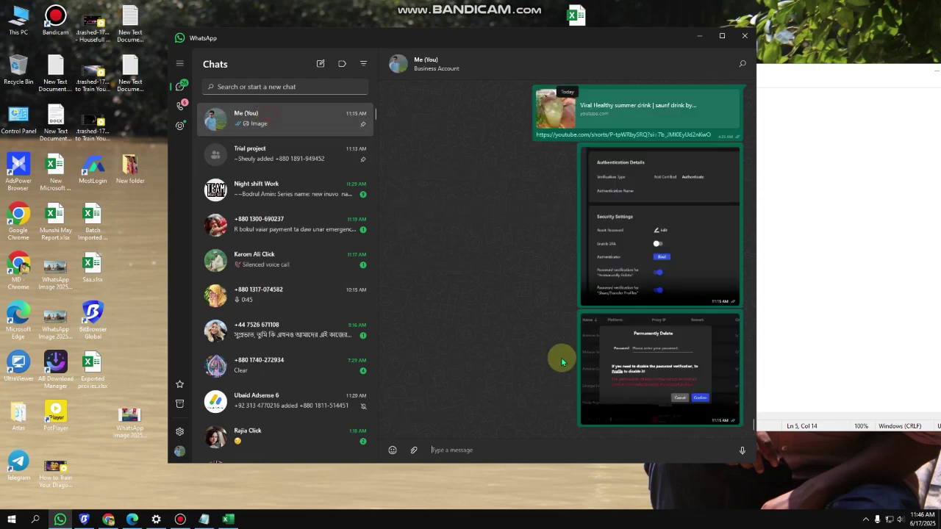
click(632, 236)
click(179, 57)
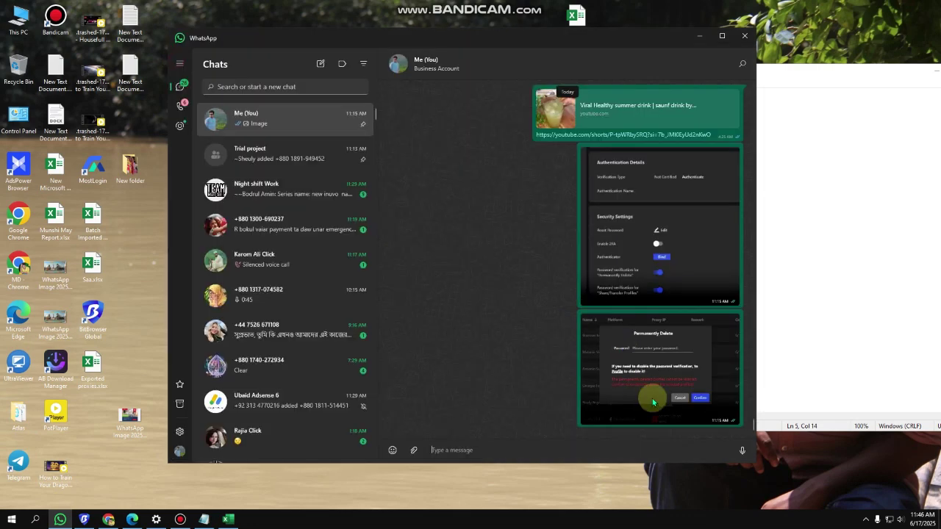
click(698, 173)
click(722, 35)
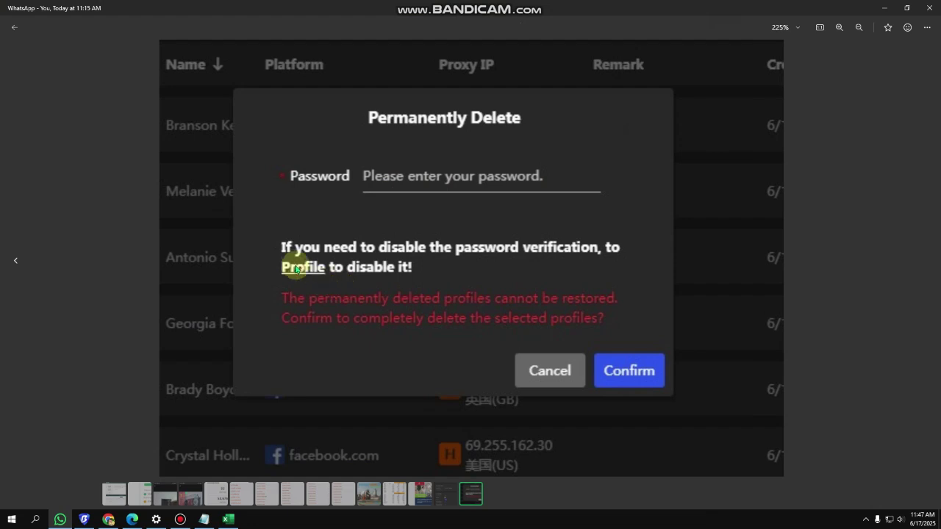
click(17, 272)
click(701, 267)
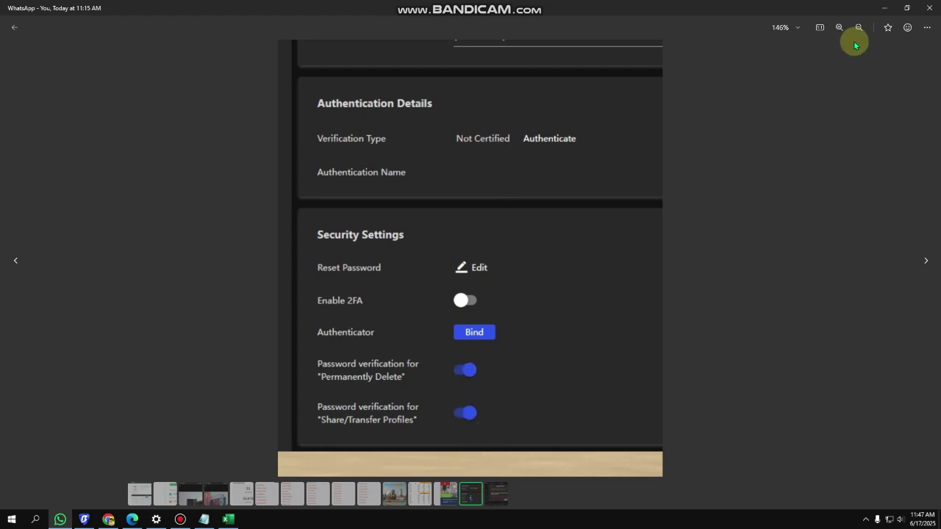
click(884, 7)
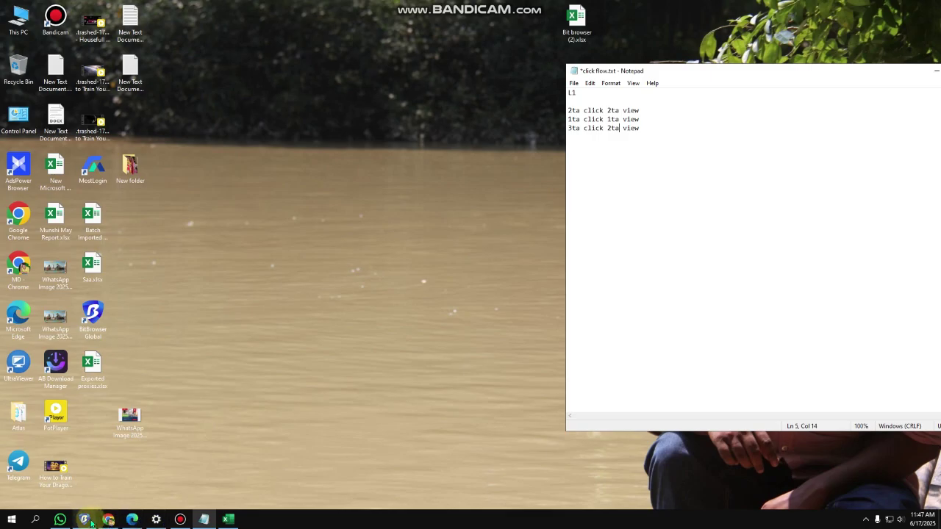
Return to BitBrowser and permanently delete the ten checked profiles 79 to 88, rechecking the WhatsApp security screenshot before confirming.
click(83, 519)
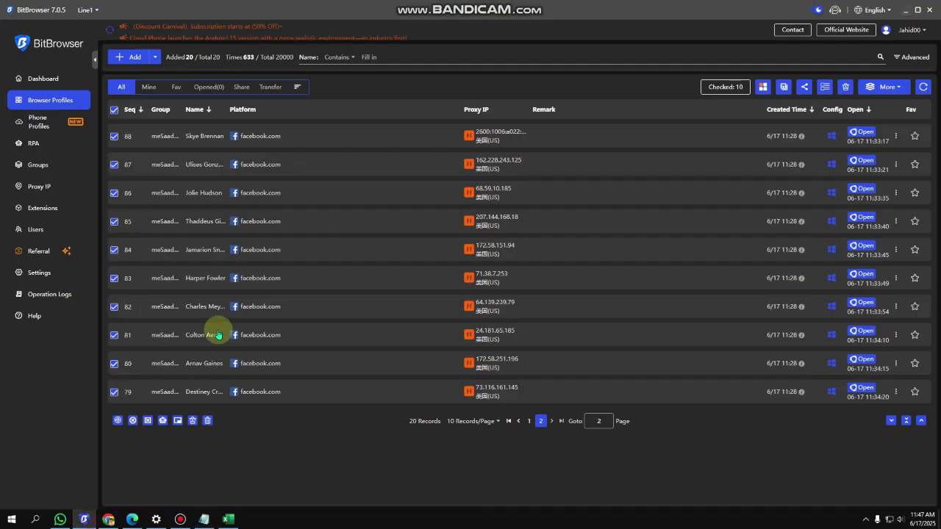
click(206, 421)
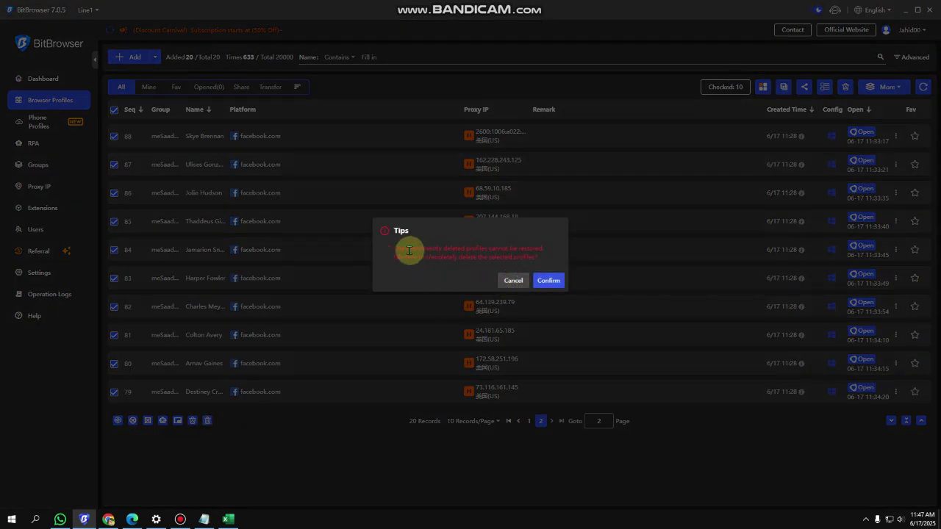
click(62, 519)
click(62, 519)
click(62, 519)
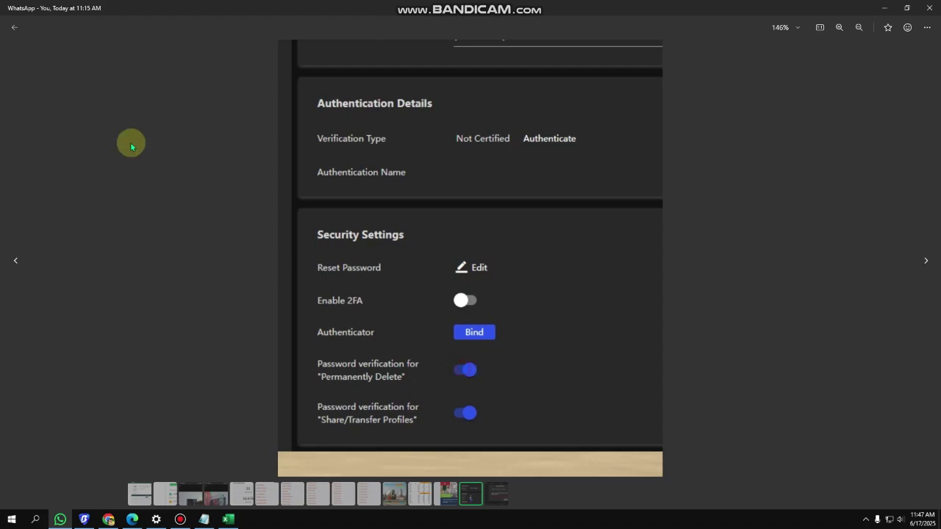
click(6, 29)
click(884, 7)
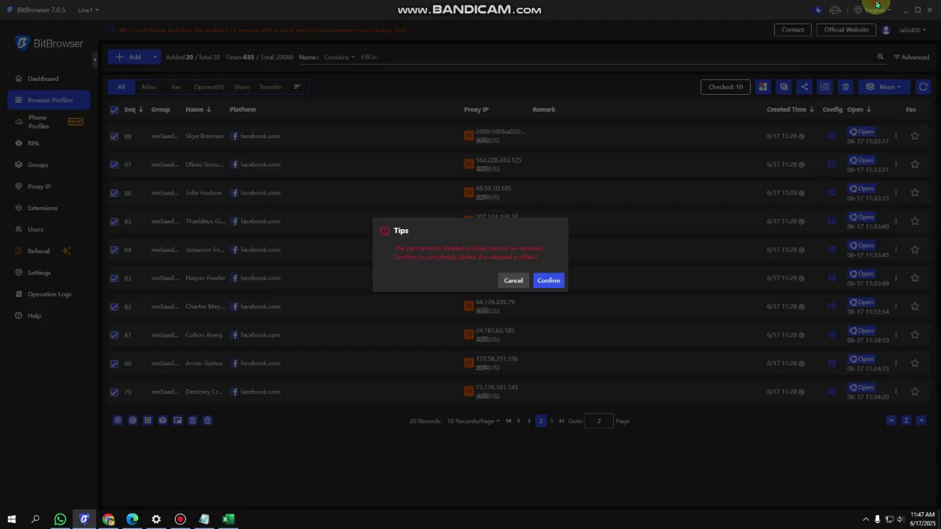
click(544, 281)
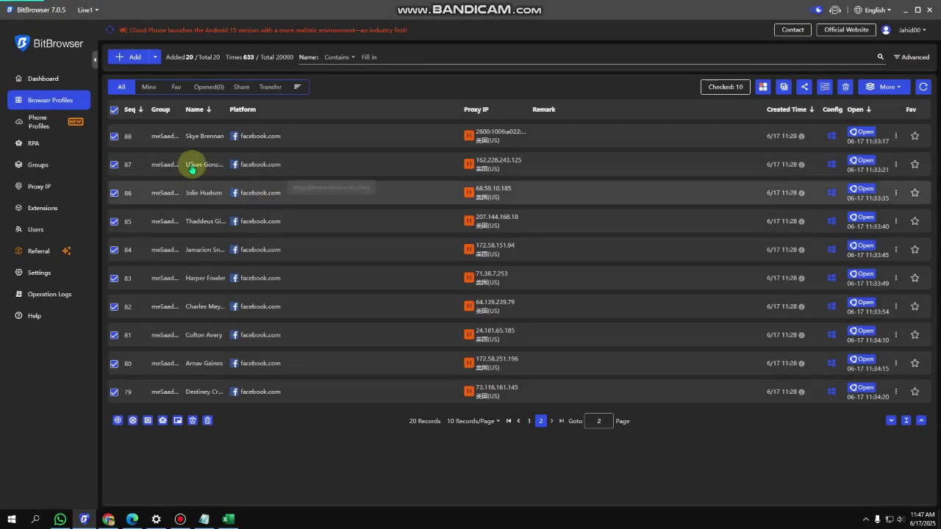
drag(478, 9, 521, 49)
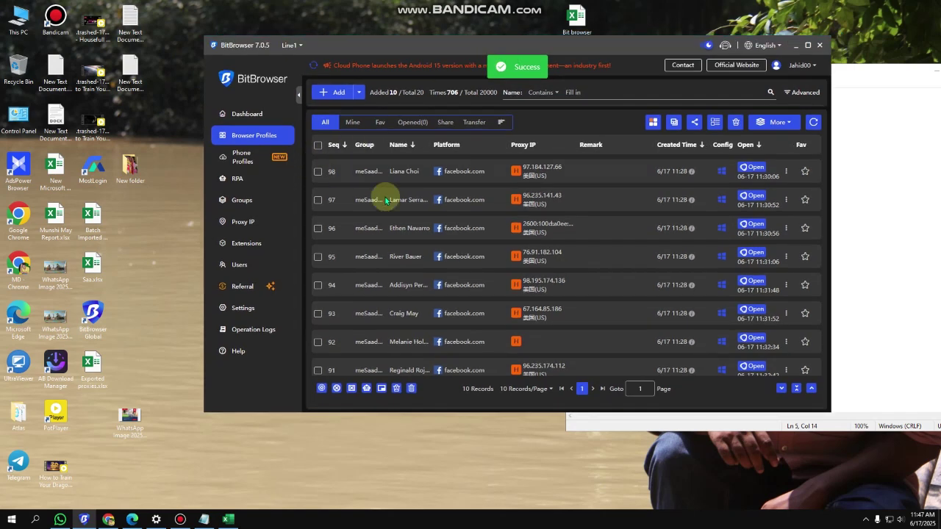
double_click(544, 47)
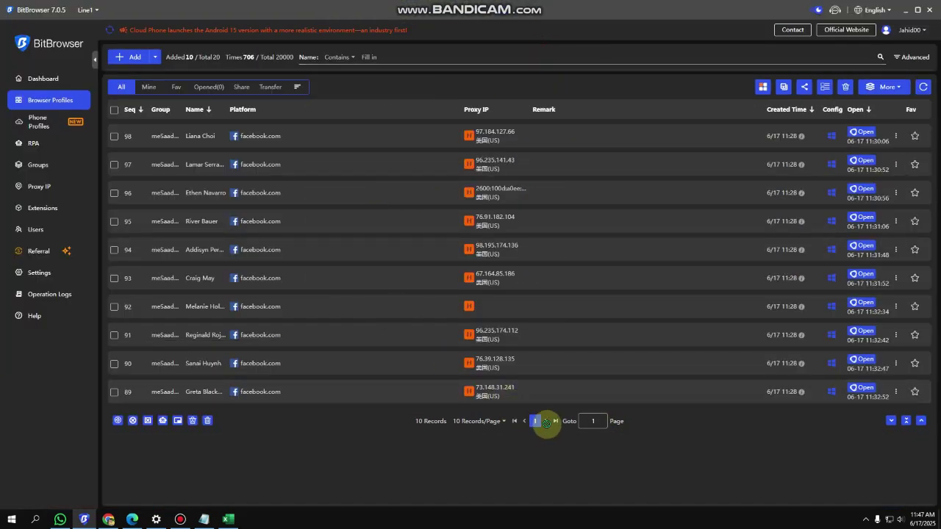
Select the remaining ten profiles, 89 to 98, and permanently delete them, then move the BitBrowser window aside.
click(114, 111)
click(162, 420)
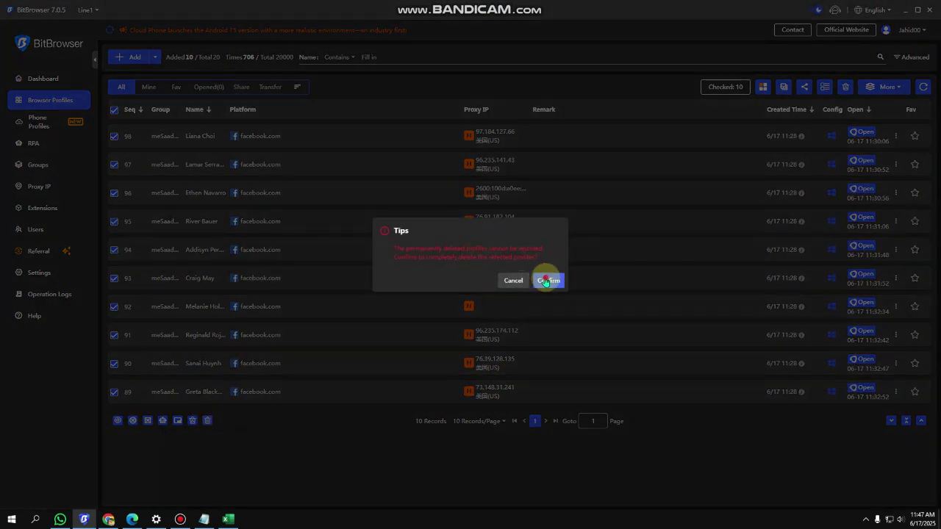
click(546, 282)
drag(430, 10, 525, 133)
drag(801, 73, 804, 68)
click(490, 132)
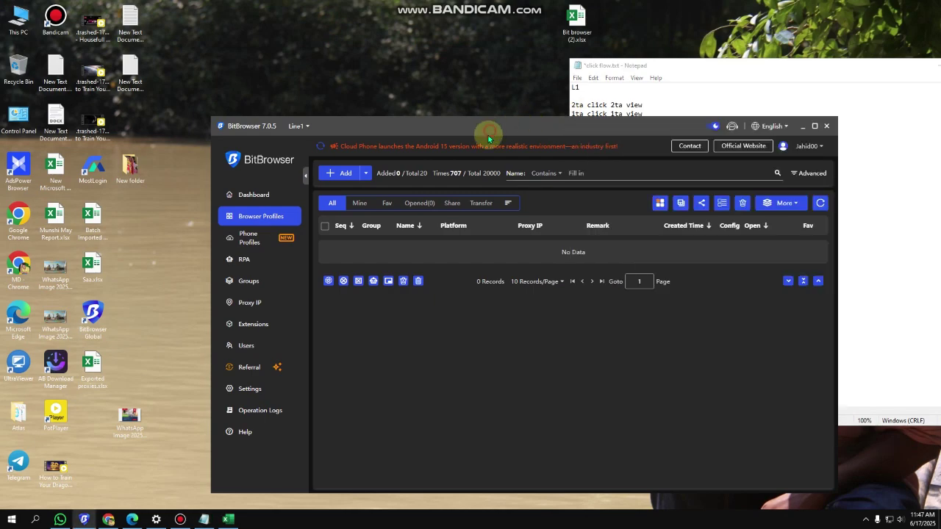
Switch to the Trial Project spreadsheet in Chrome, open its third worksheet and highlight the proxy and name cells of rows 2 to 21.
click(112, 518)
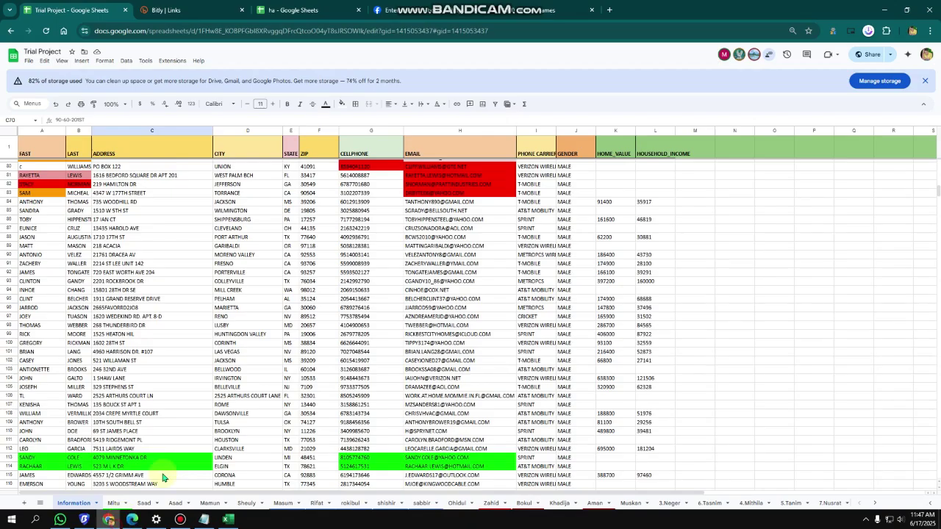
click(140, 504)
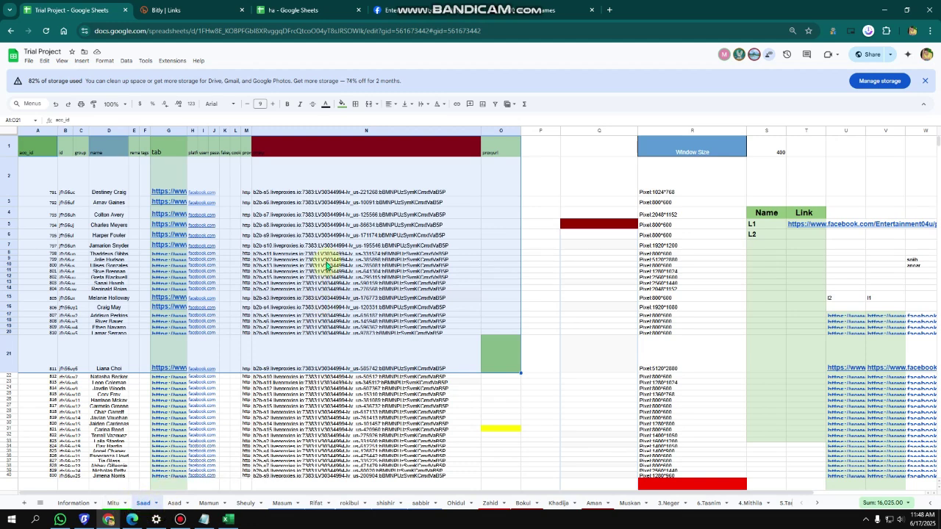
click(304, 216)
drag(306, 166, 302, 361)
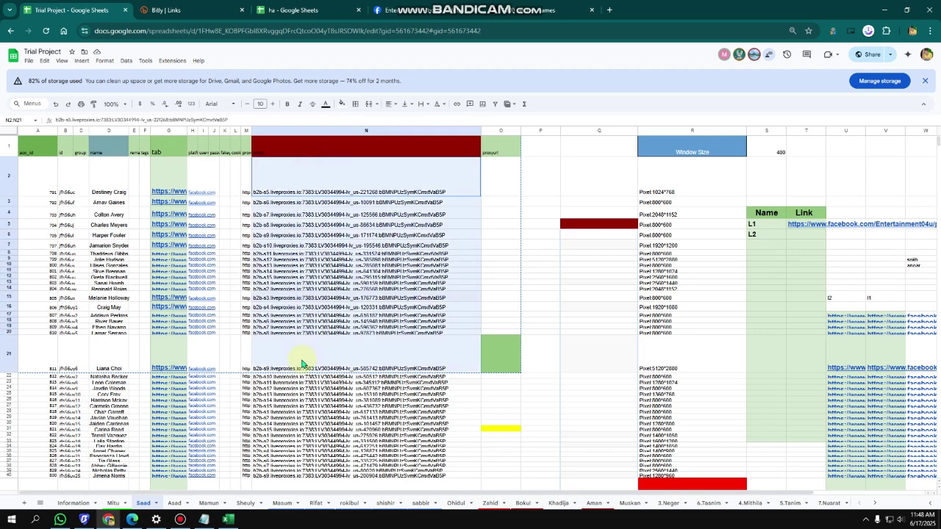
drag(108, 193, 102, 369)
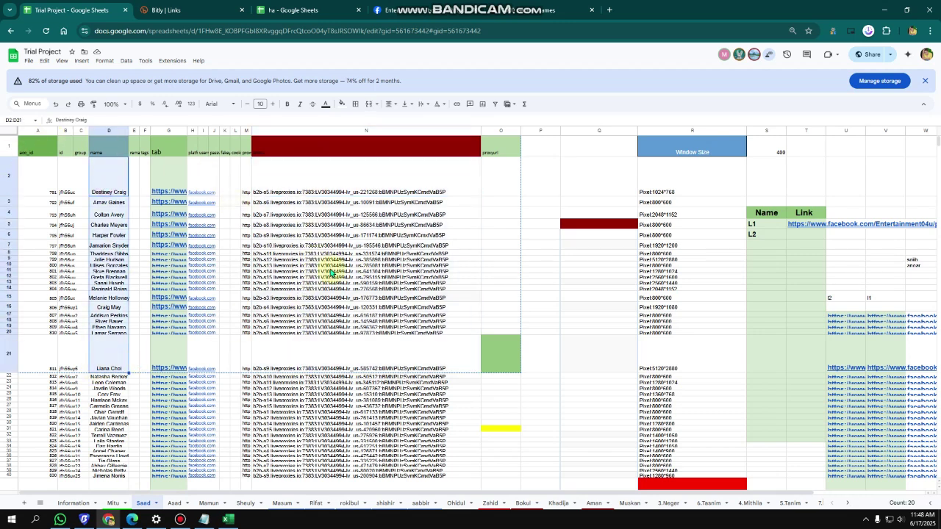
drag(290, 177, 296, 357)
drag(102, 167, 97, 321)
Copy the range A1:O21 and highlight the proxy cells N2:N21.
drag(22, 154, 493, 360)
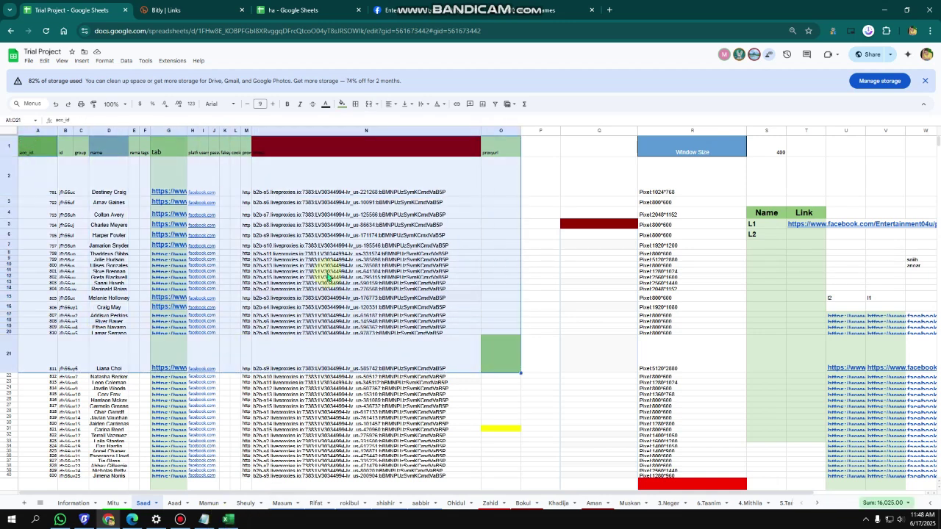
key(ctrl+c)
click(307, 190)
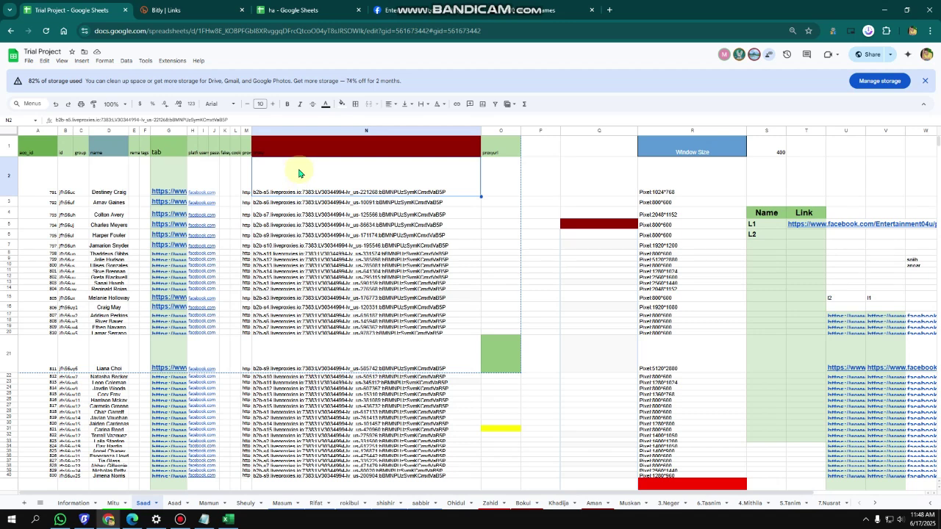
click(316, 268)
drag(301, 189, 310, 365)
Set the header cells A1:N1 to font size 17 and make them bold.
click(280, 146)
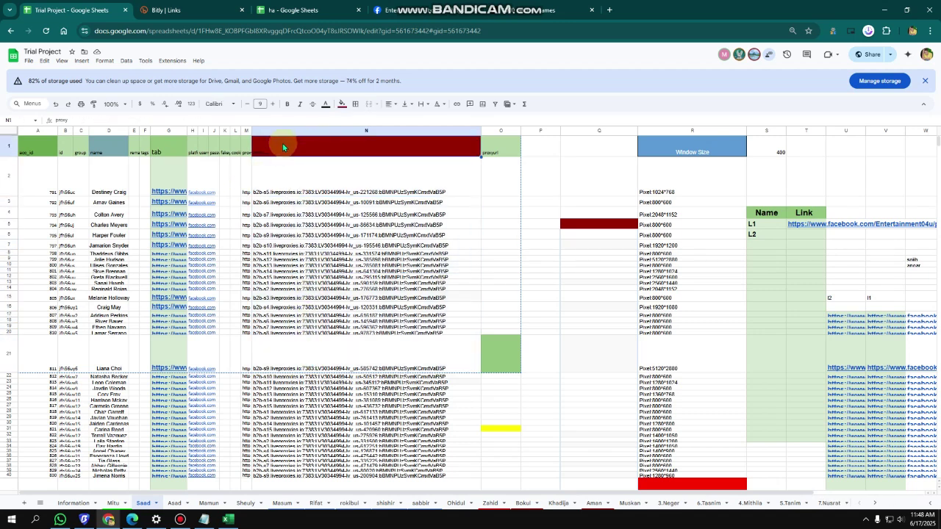
key(Home)
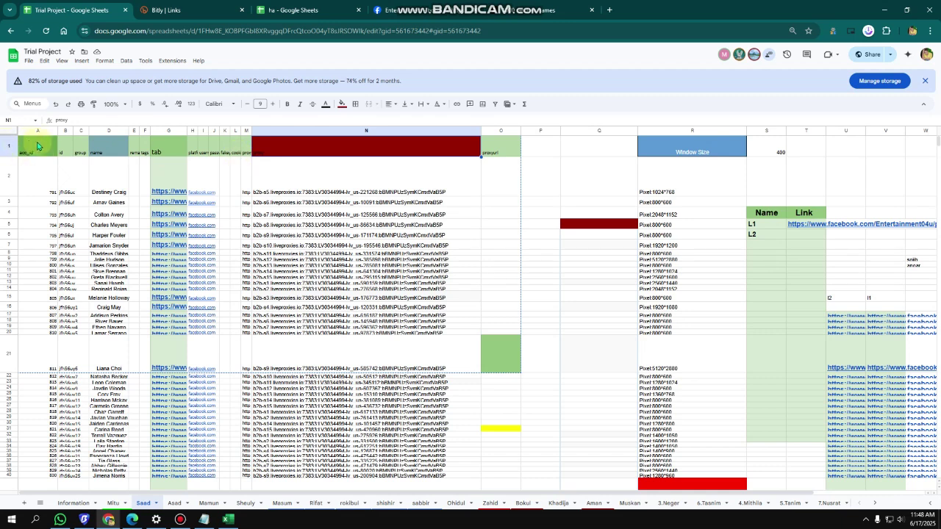
shift+click(279, 151)
click(273, 106)
click(272, 105)
click(272, 106)
click(272, 106)
click(273, 106)
click(272, 106)
click(273, 106)
click(273, 106)
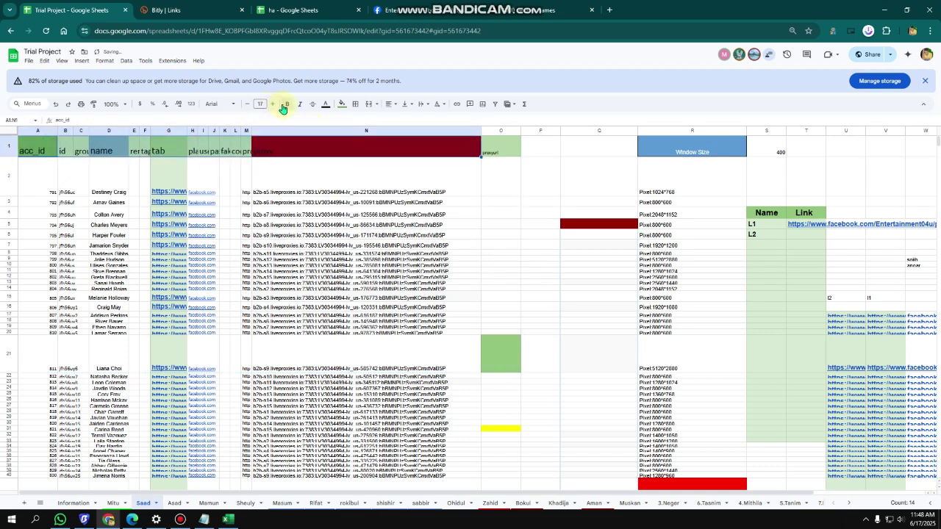
click(291, 254)
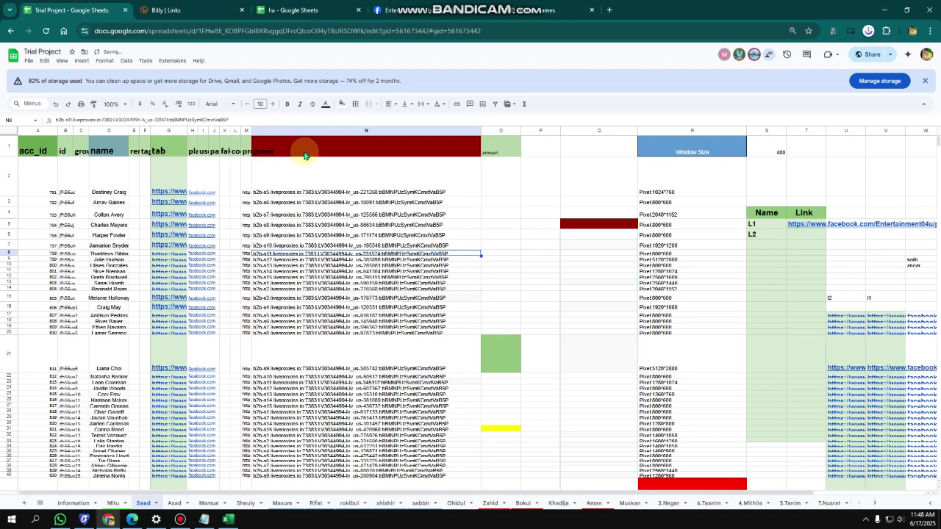
Delete the used proxy cells N2:N21 and shift the cells below up.
drag(294, 180, 313, 356)
click(296, 185)
drag(296, 183, 296, 316)
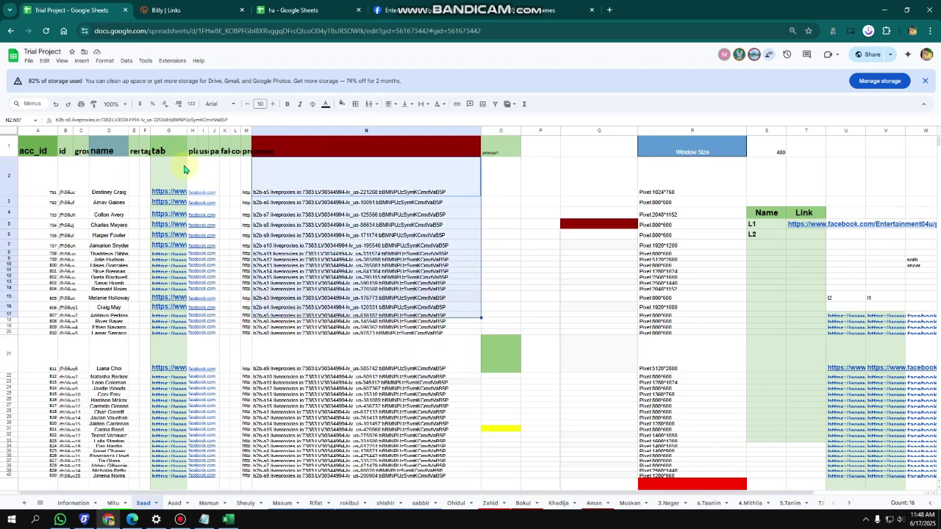
drag(281, 192, 309, 364)
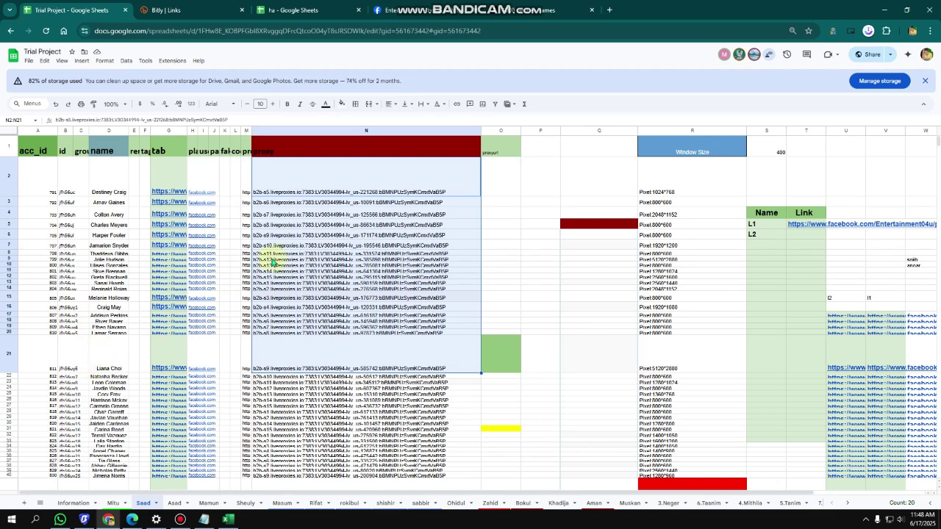
right_click(291, 188)
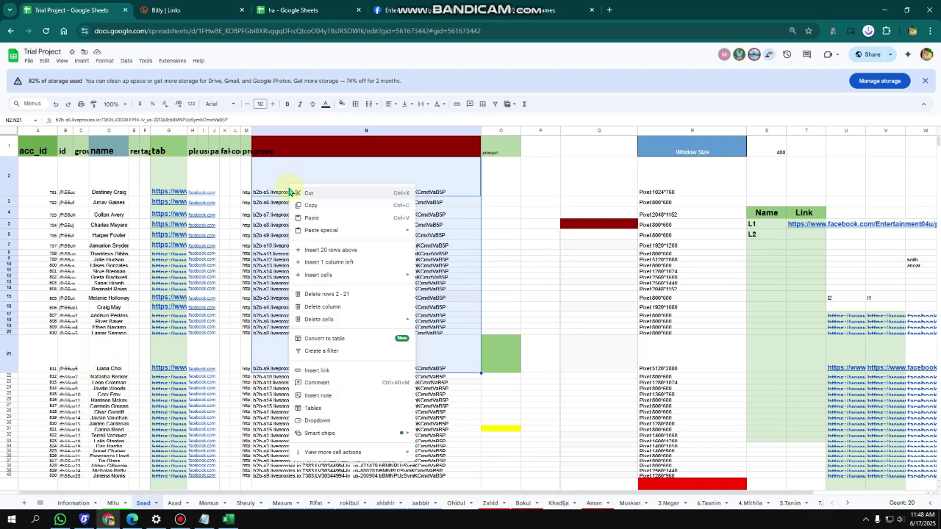
mouse_move(320, 321)
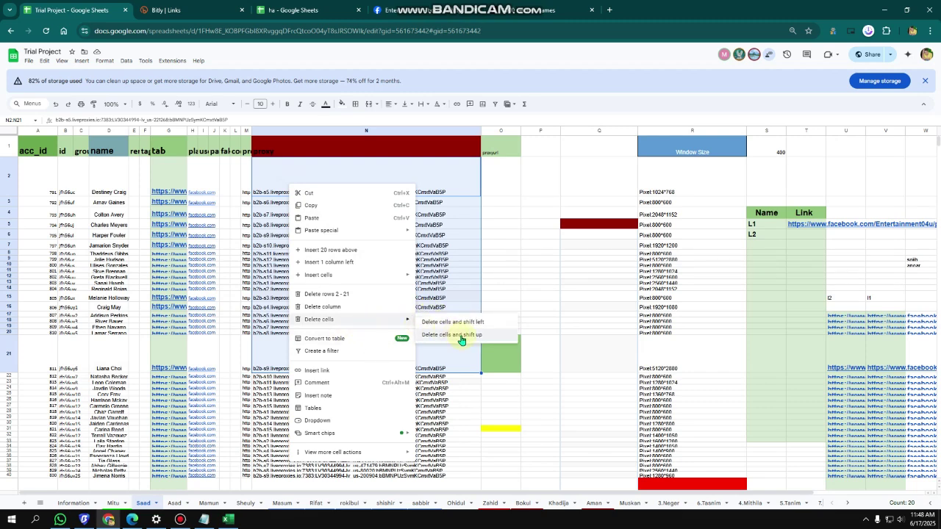
click(460, 336)
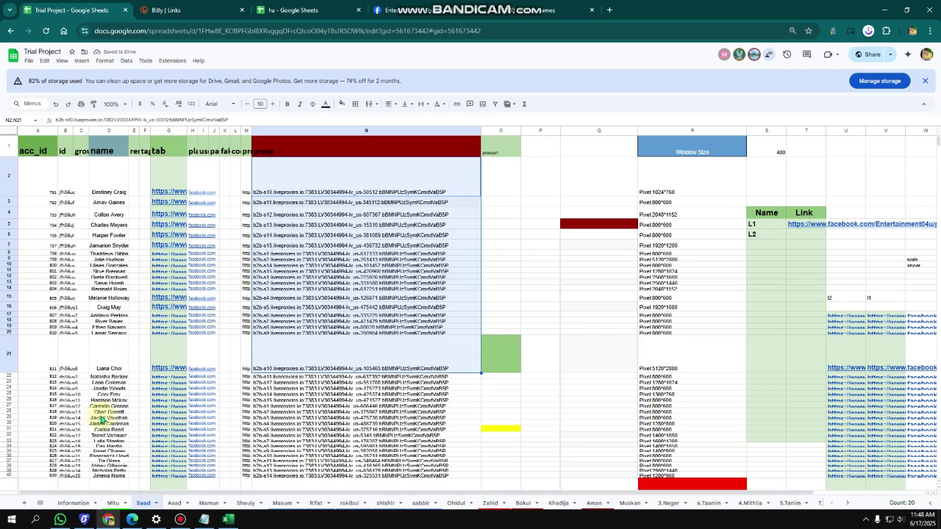
Delete the used name cells D2:D21 and shift the cells below up.
drag(105, 366, 114, 191)
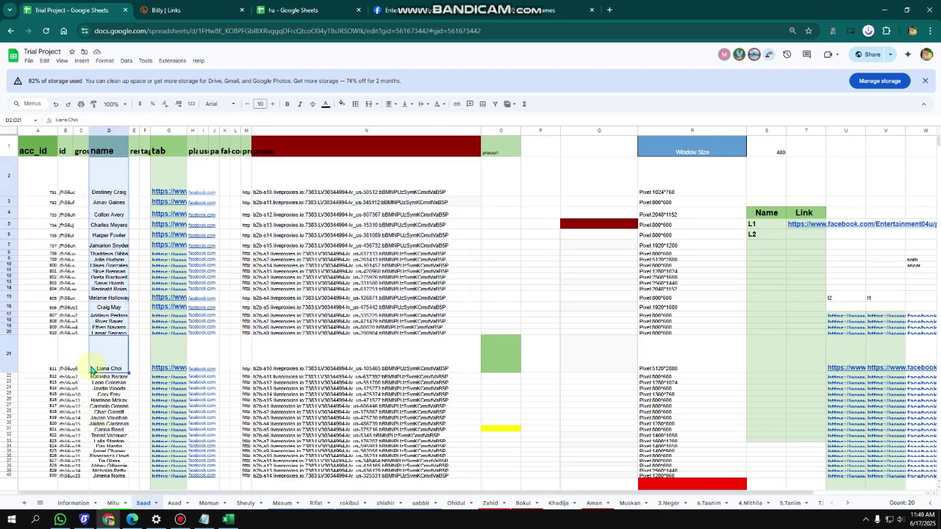
drag(109, 364, 105, 189)
right_click(98, 208)
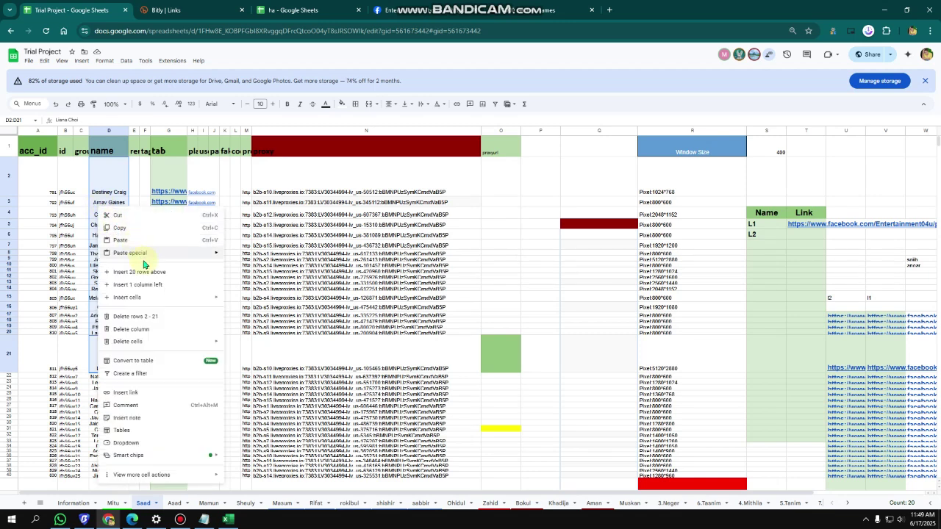
mouse_move(153, 342)
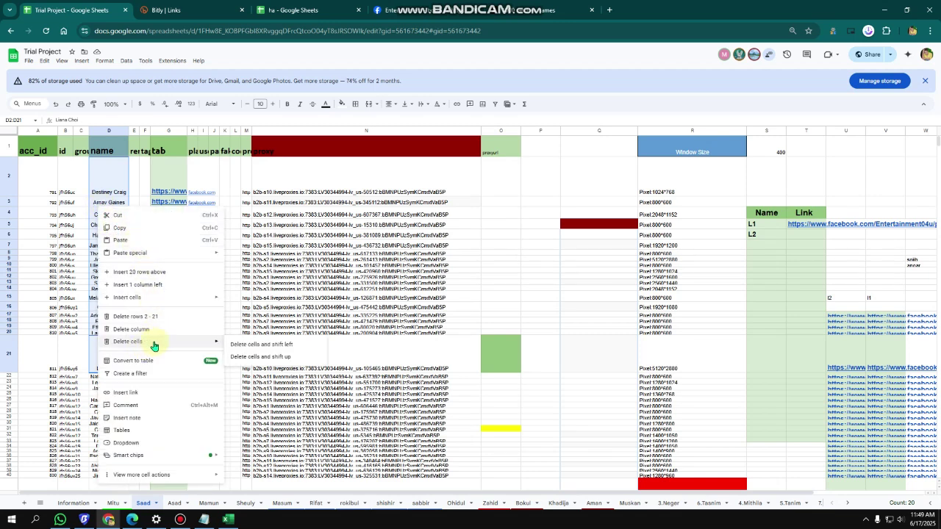
click(266, 357)
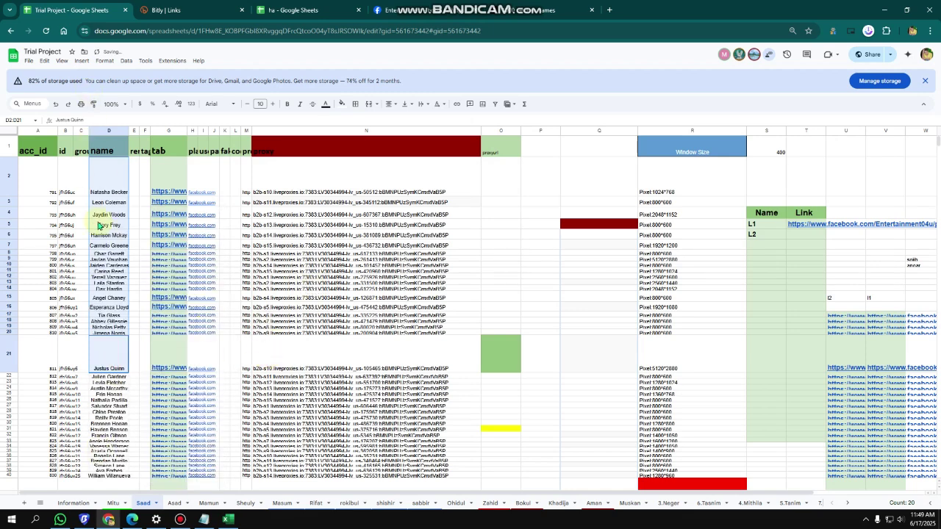
drag(22, 157, 487, 370)
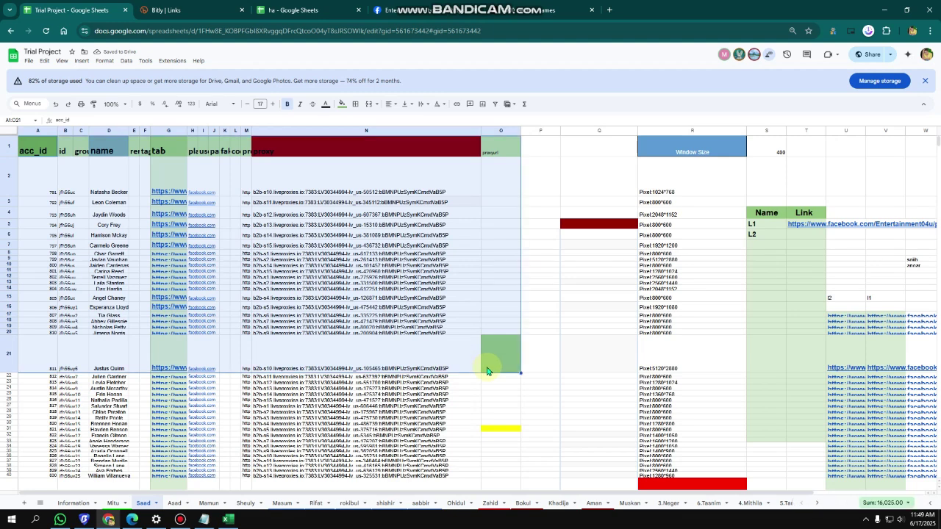
click(102, 240)
click(22, 150)
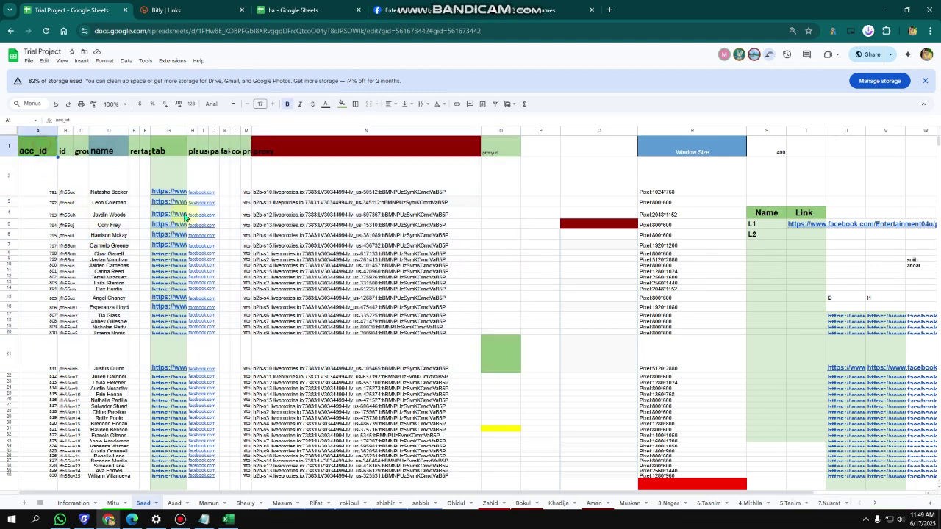
shift+click(503, 358)
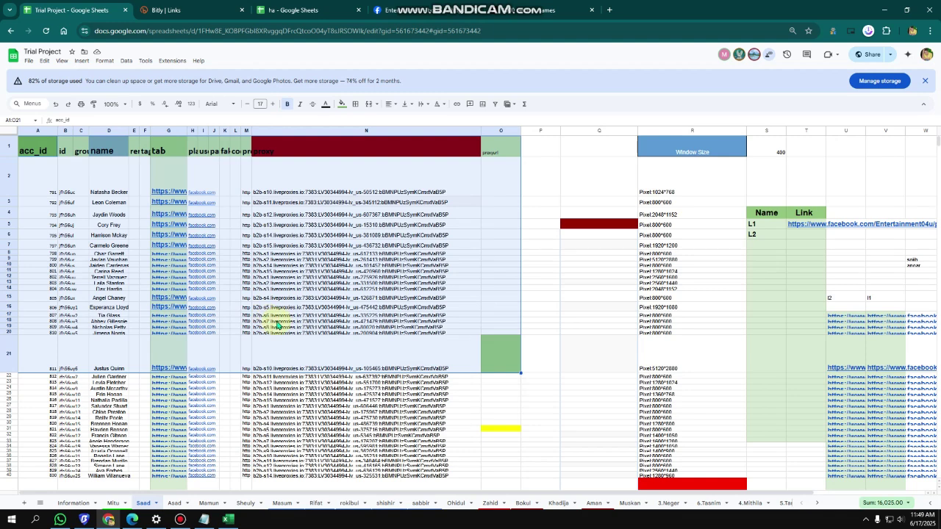
click(128, 228)
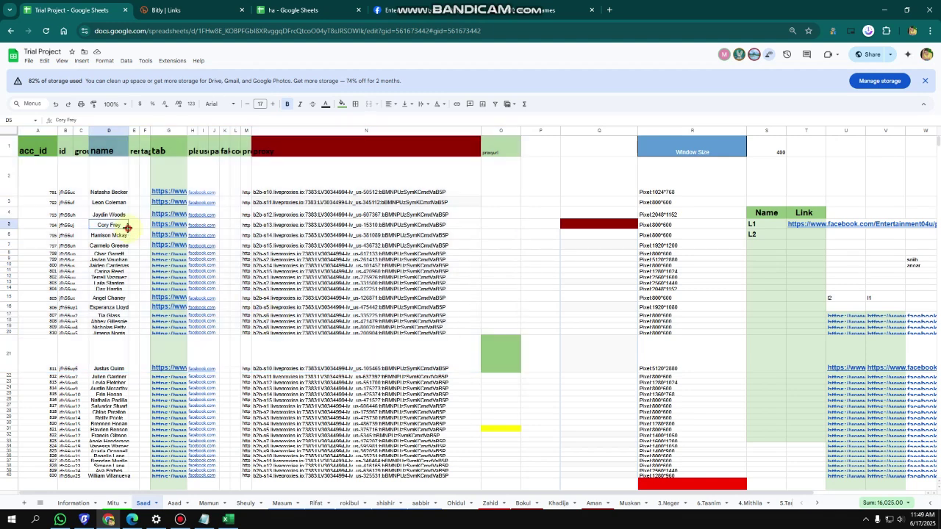
Copy the range A1:O21 from the Saad sheet, including the header row and the refreshed names and proxies.
click(28, 153)
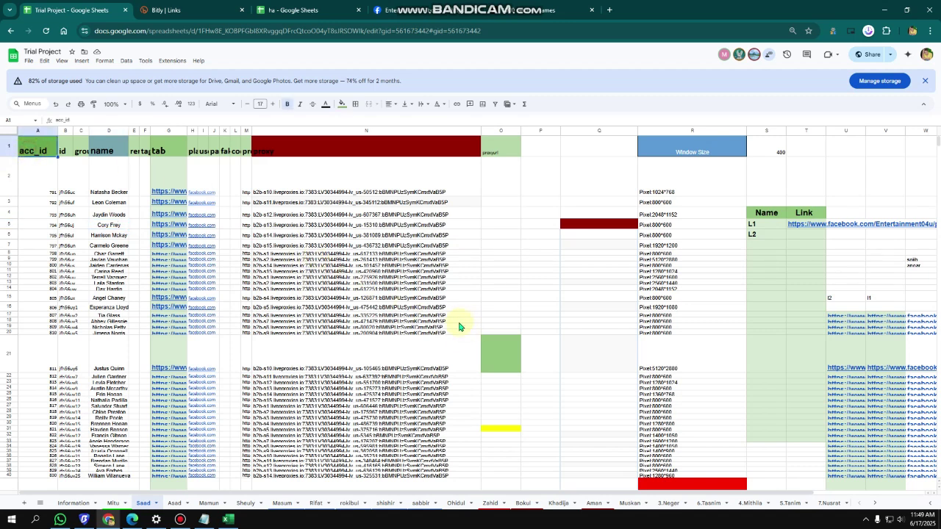
shift+click(502, 352)
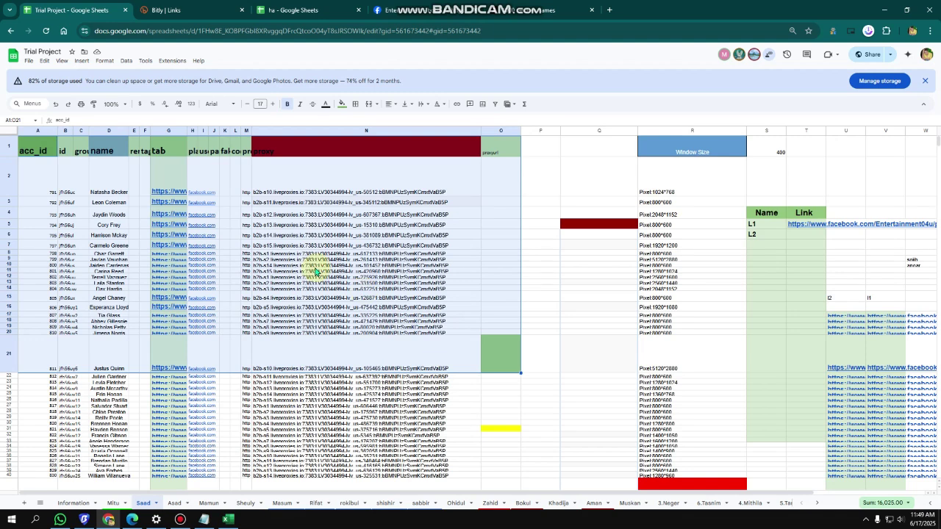
right_click(189, 200)
click(214, 218)
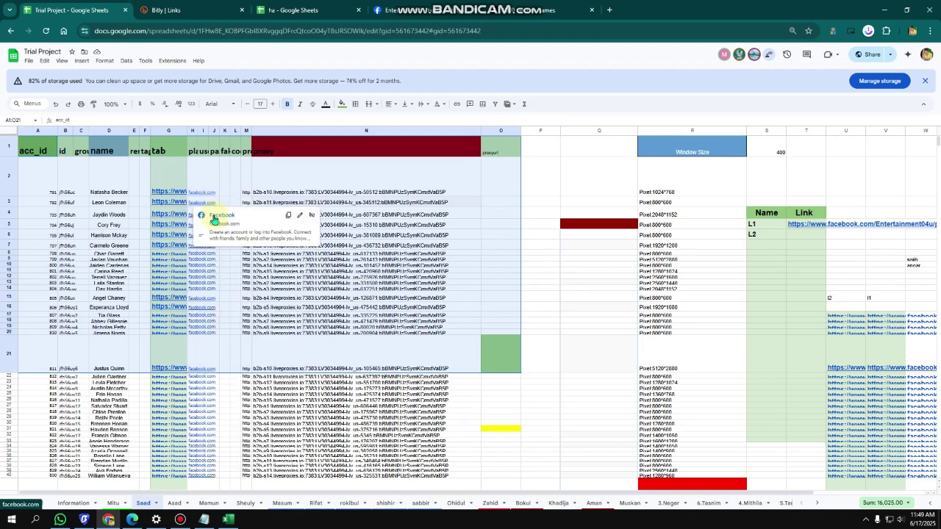
right_click(315, 184)
click(345, 210)
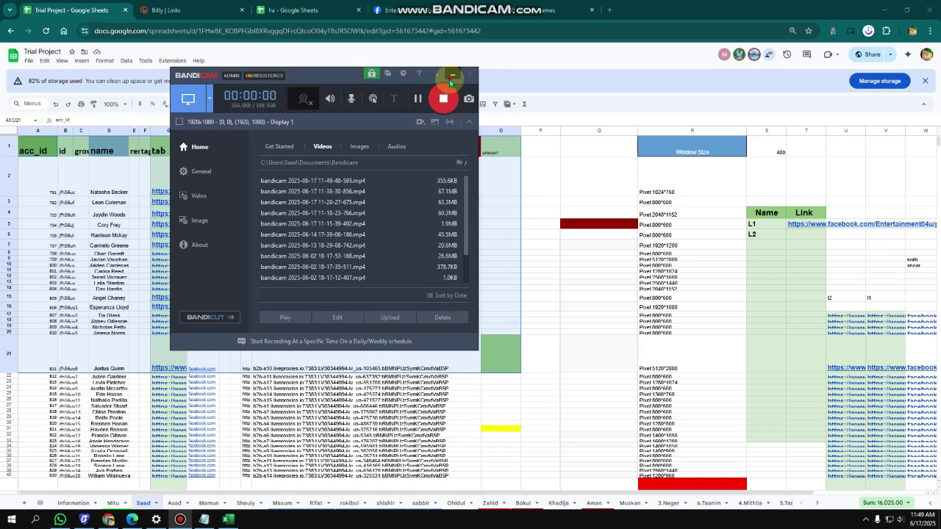
right_click(278, 197)
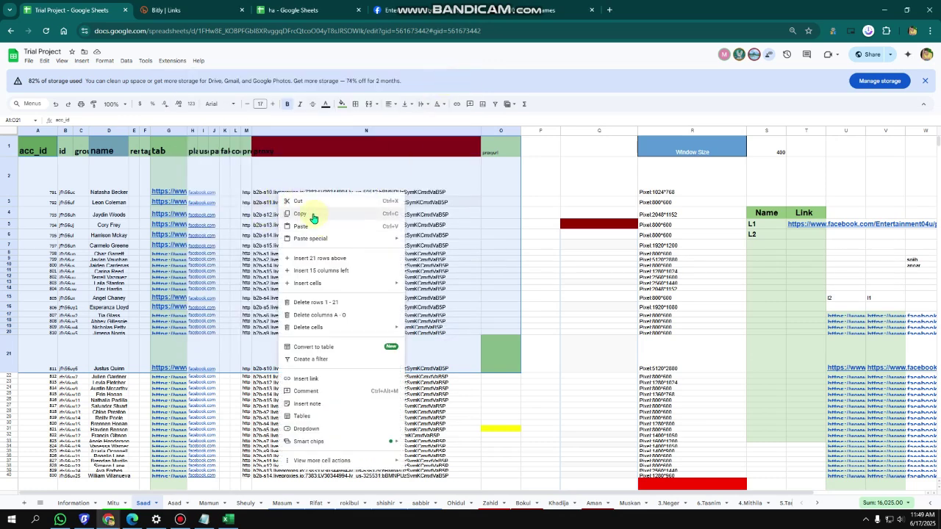
click(314, 217)
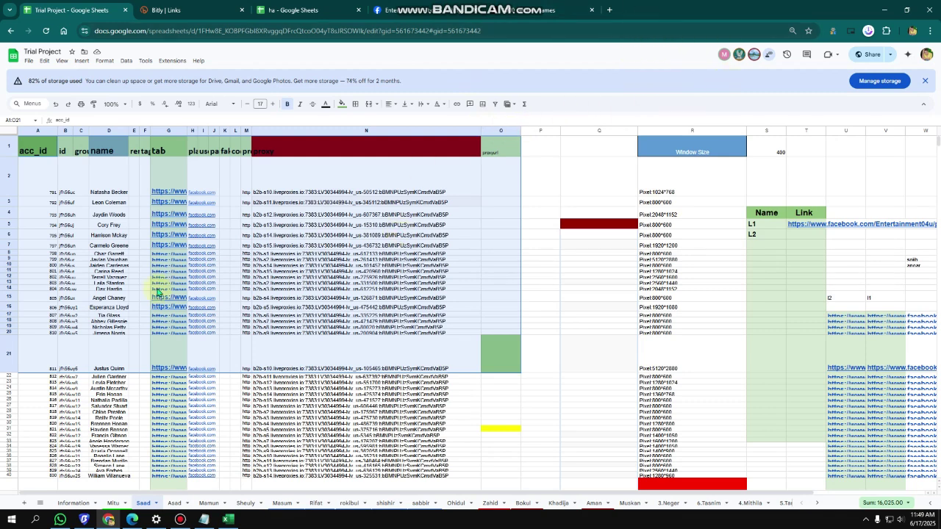
Switch to the Excel workbook Bit browser (2).xlsx and paste the copied range over Sheet1 starting at cell A1.
click(885, 9)
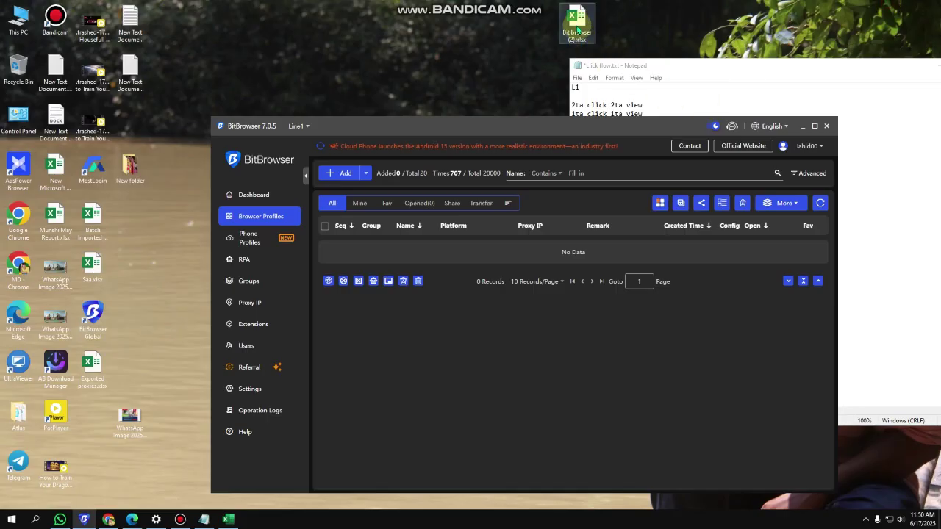
click(228, 519)
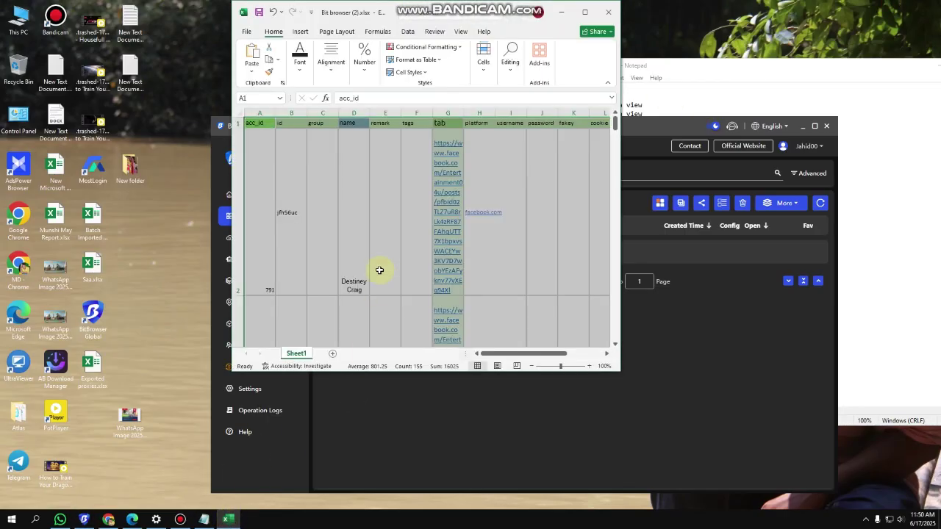
click(253, 125)
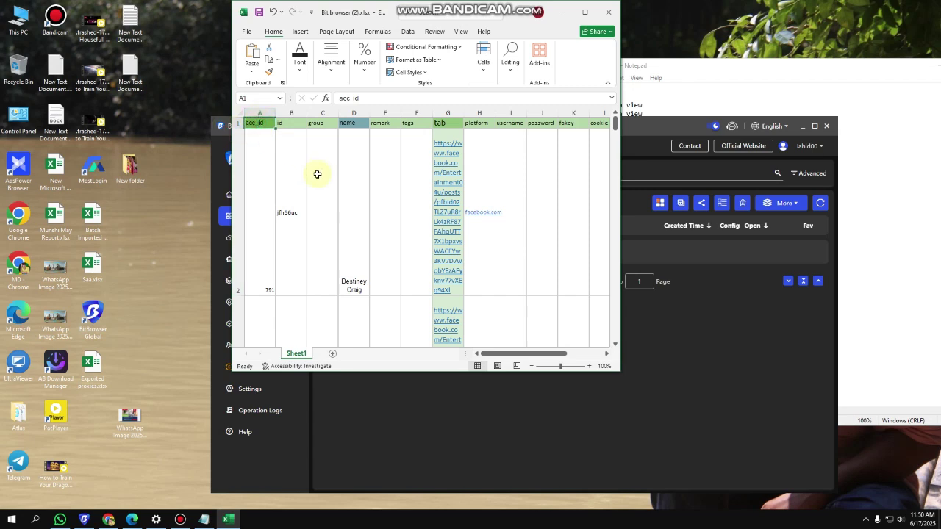
key(ctrl+v)
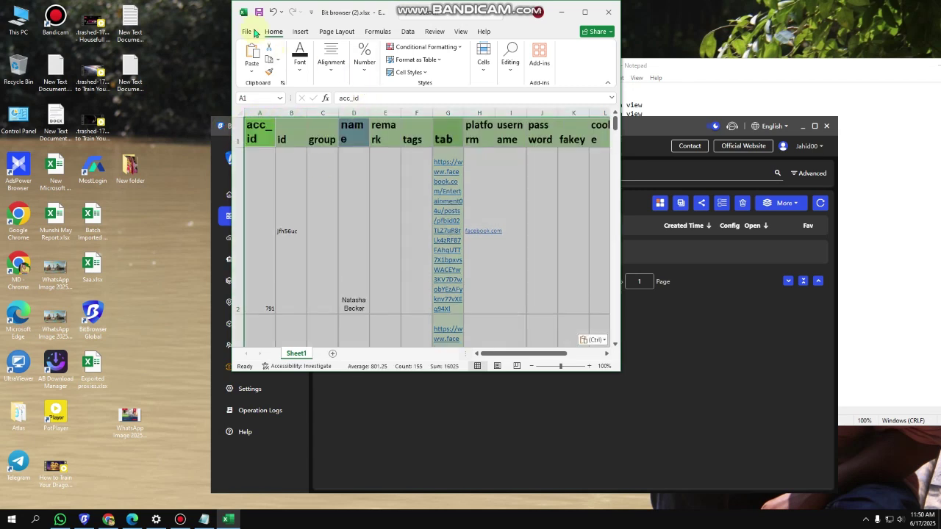
click(565, 12)
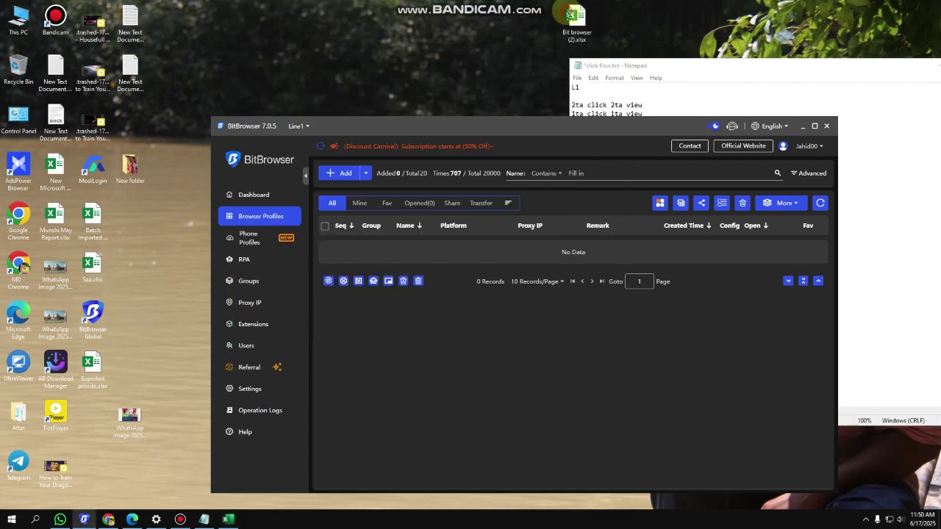
Try a batch import of browser profiles in BitBrowser using Bit browser (2).xlsx as the Excel file.
click(365, 174)
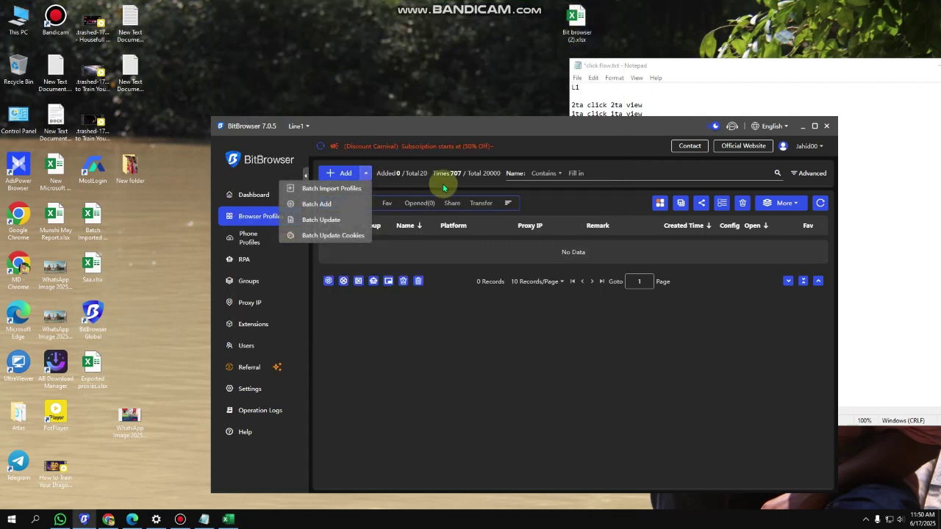
click(344, 188)
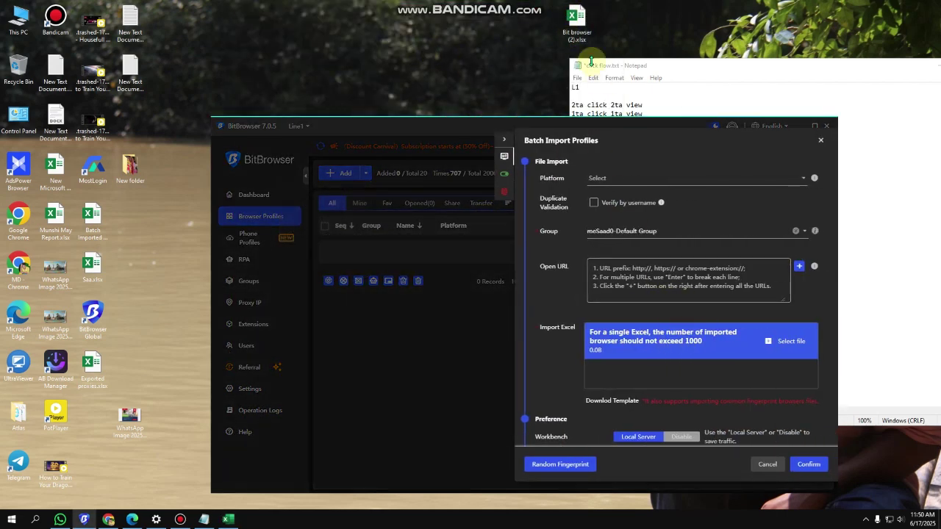
drag(576, 21, 669, 334)
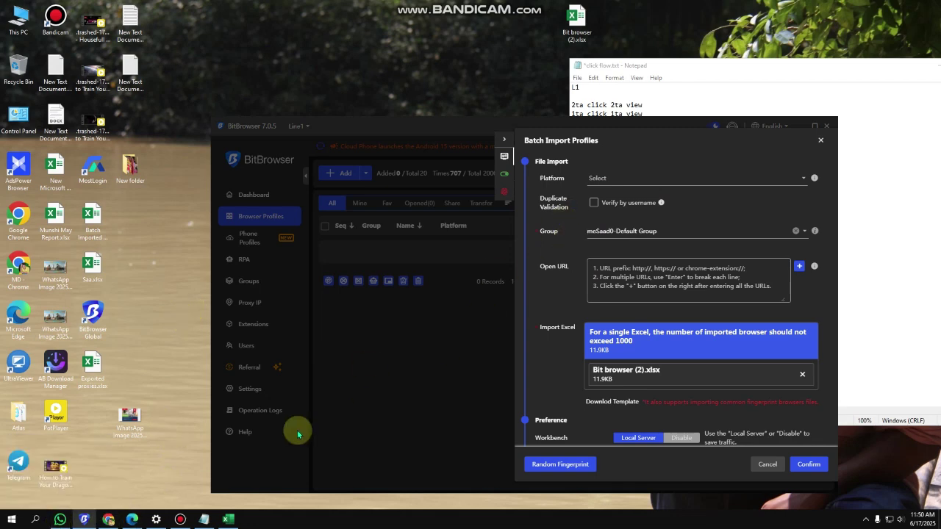
click(59, 519)
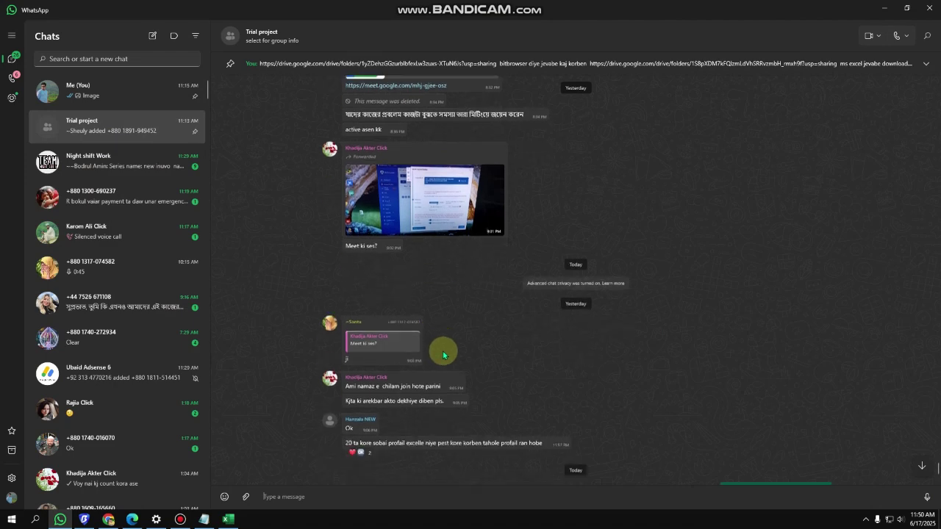
click(877, 7)
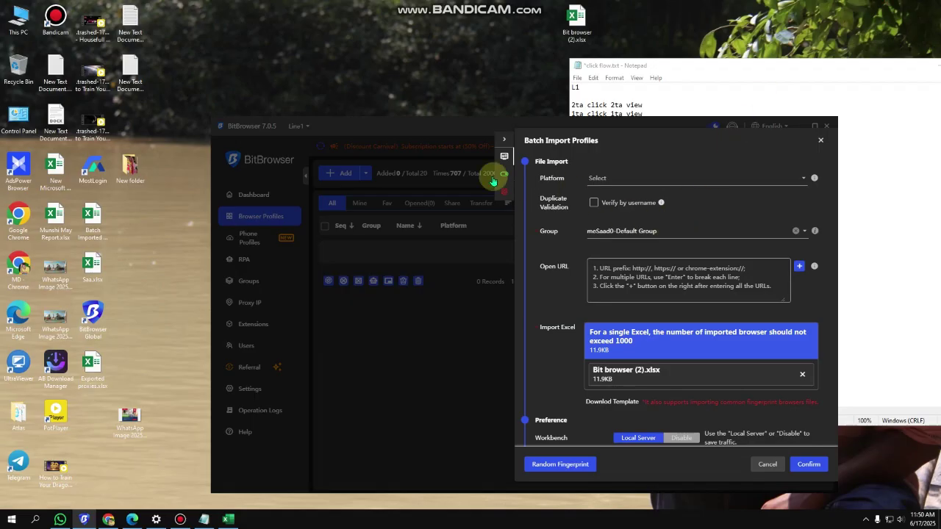
click(820, 140)
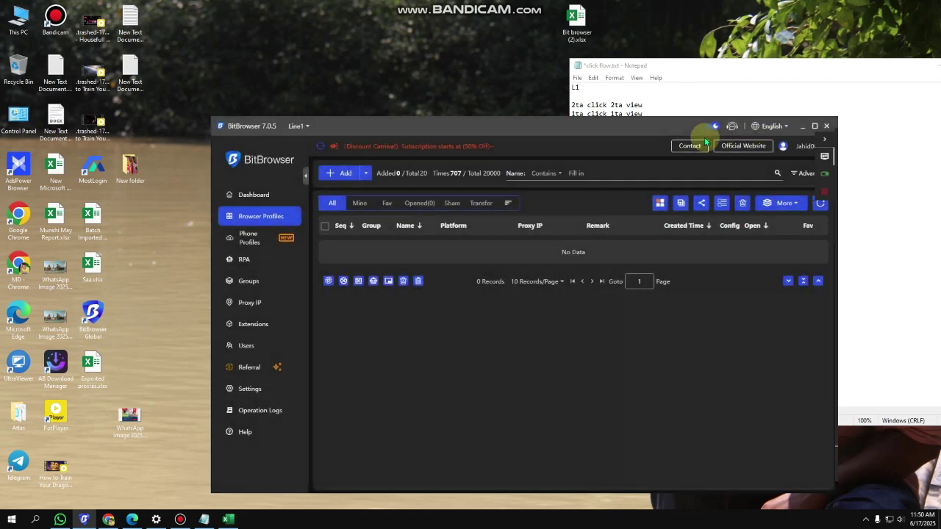
click(179, 518)
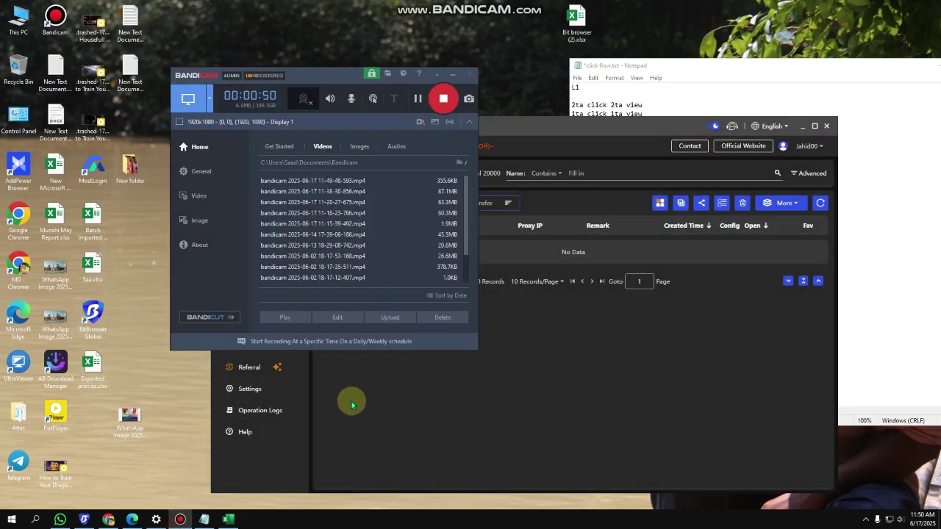